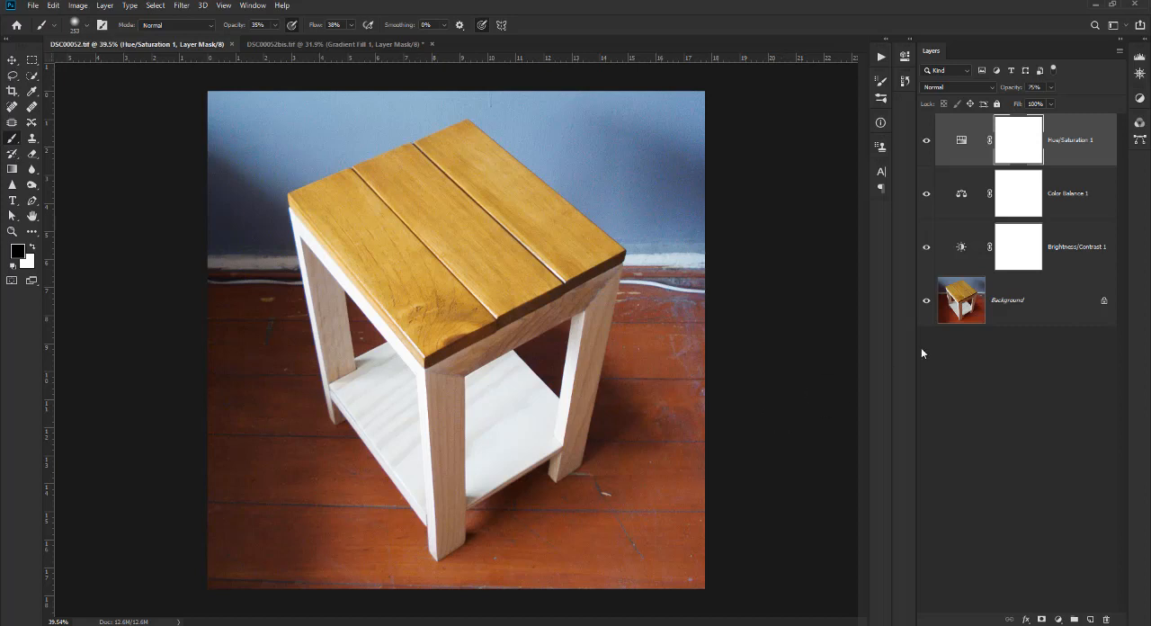
# Make the Background layer of the table photo active.
pyautogui.click(1021, 294)
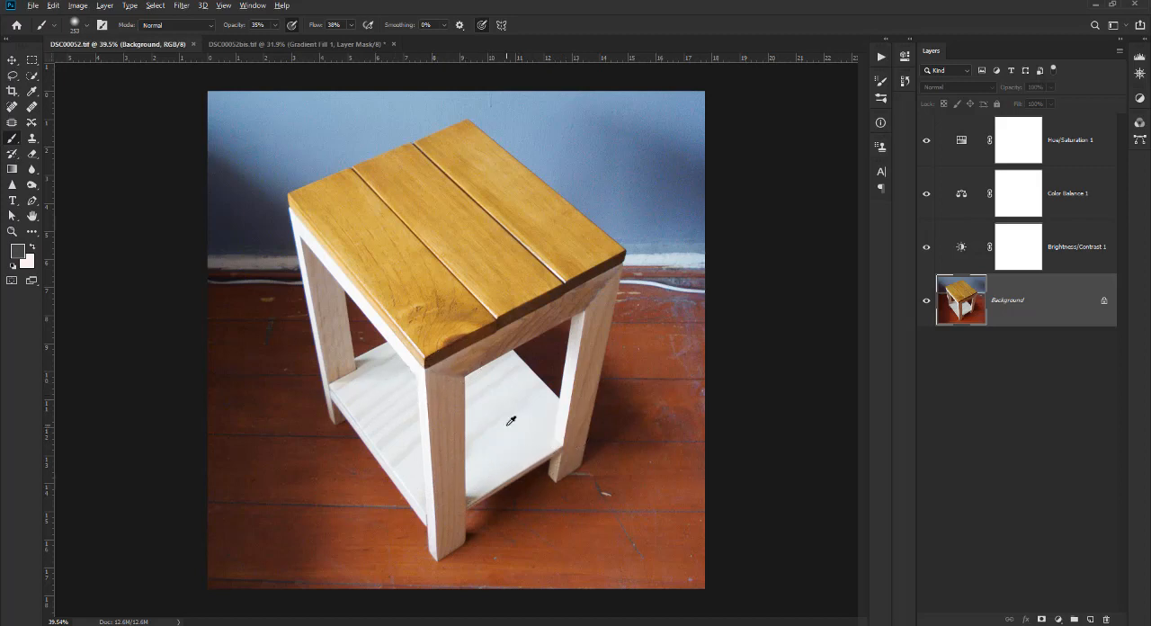
pyautogui.moveTo(509, 425); pyautogui.dragTo(493, 426)
pyautogui.scroll(-1, 261, 346)
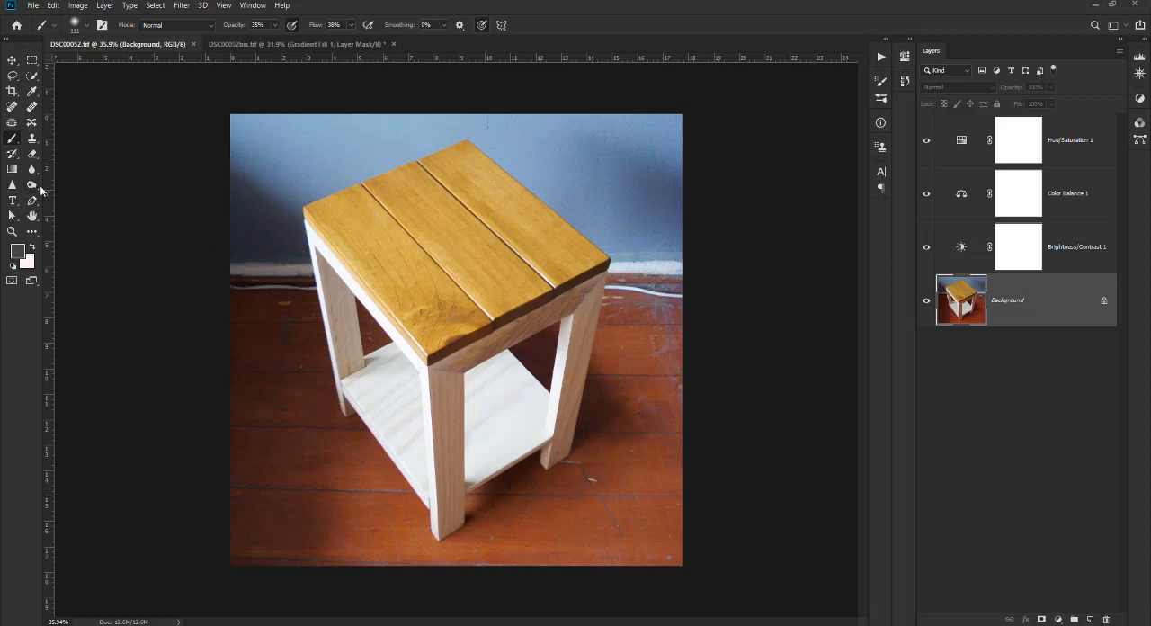
# Try rectangular marquee selections over the tabletop with the Rectangular Marquee tool.
pyautogui.click(32, 59)
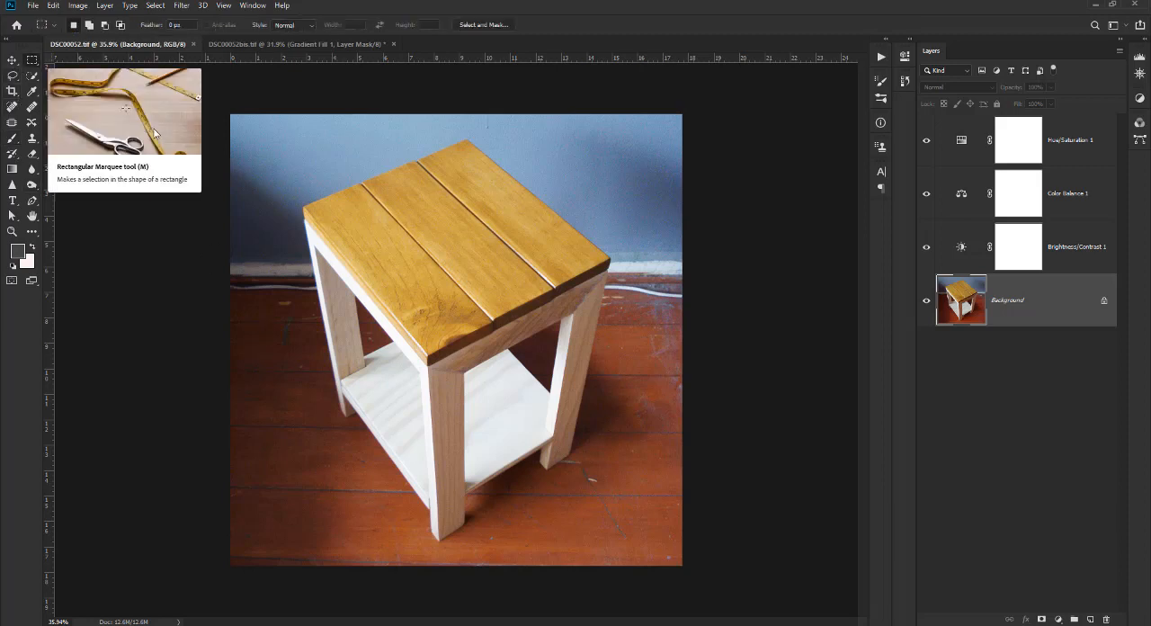
pyautogui.moveTo(301, 165)
pyautogui.mouseDown()
pyautogui.moveTo(566, 361)
pyautogui.moveTo(445, 442)
pyautogui.mouseUp()
pyautogui.moveTo(387, 250); pyautogui.dragTo(520, 350)
pyautogui.hotkey('ctrl', 'd')
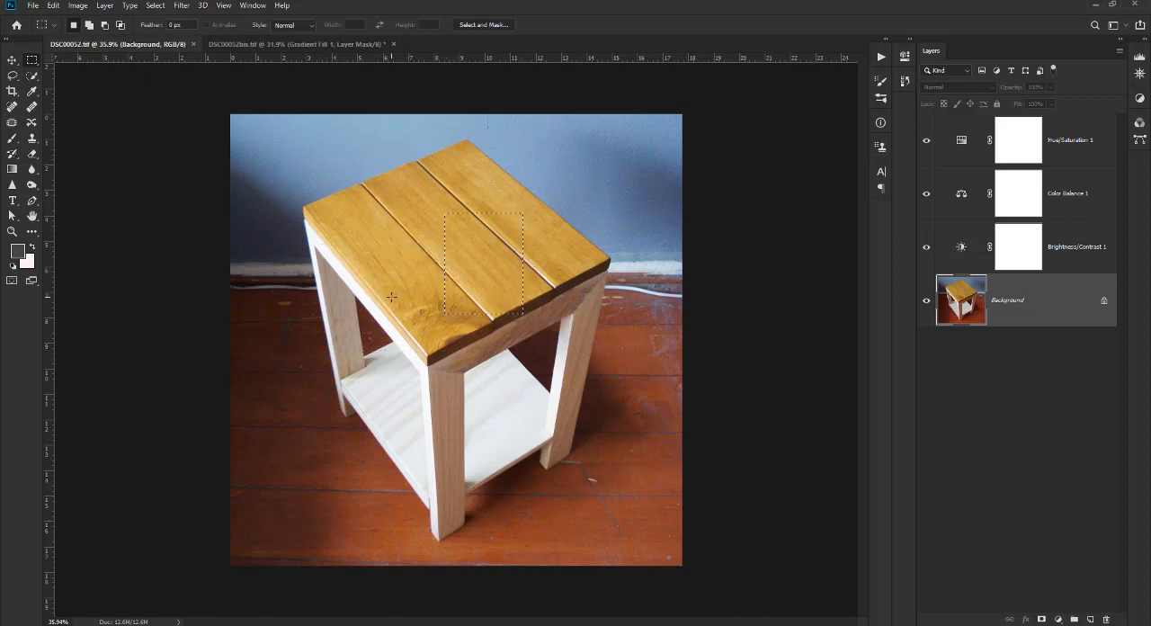
# Try elliptical selections over the table with the Elliptical Marquee tool, moving them around and clearing them.
pyautogui.rightClick(32, 63)
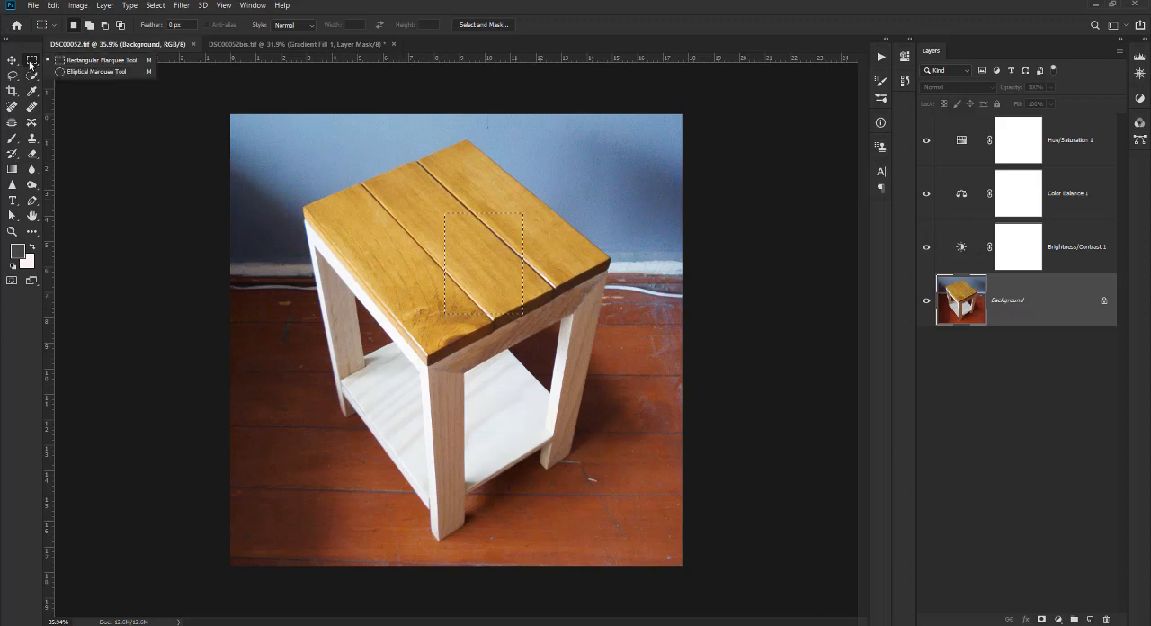
pyautogui.click(78, 71)
pyautogui.moveTo(241, 151); pyautogui.dragTo(418, 297)
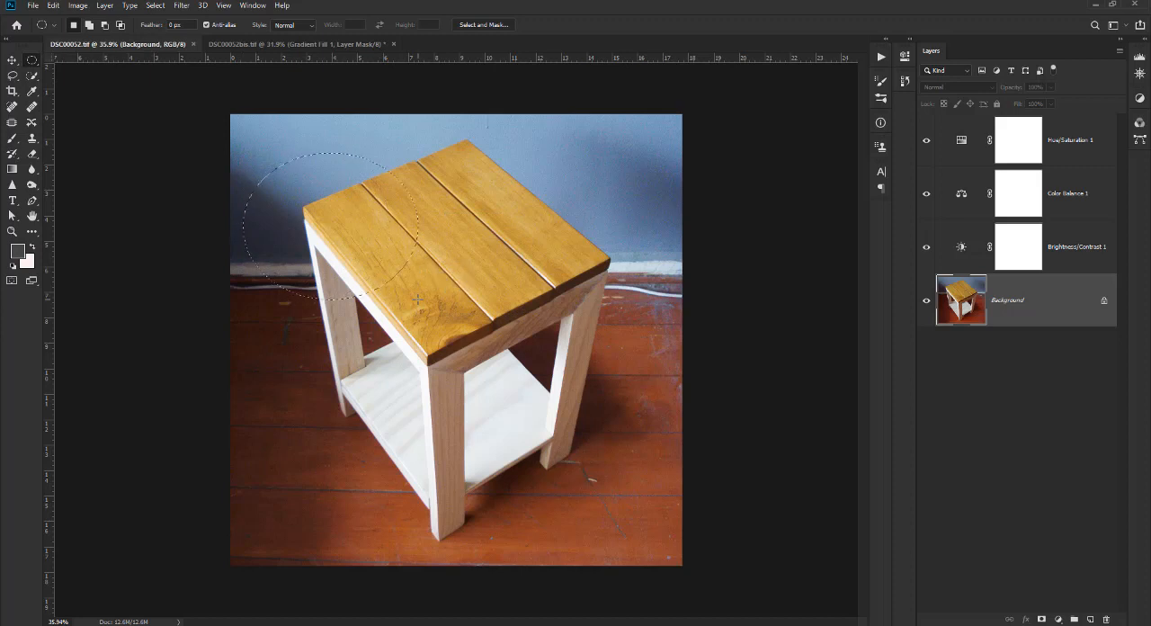
pyautogui.click(458, 285)
pyautogui.moveTo(467, 230); pyautogui.dragTo(436, 256)
pyautogui.moveTo(346, 261); pyautogui.dragTo(599, 350)
pyautogui.moveTo(535, 307); pyautogui.dragTo(329, 314)
pyautogui.hotkey('ctrl', 'd')
pyautogui.moveTo(370, 224); pyautogui.dragTo(551, 466)
# Sample the blue wall on each side of the tabletop with the Magic Wand at tolerance 32.
pyautogui.click(30, 76)
pyautogui.rightClick(31, 77)
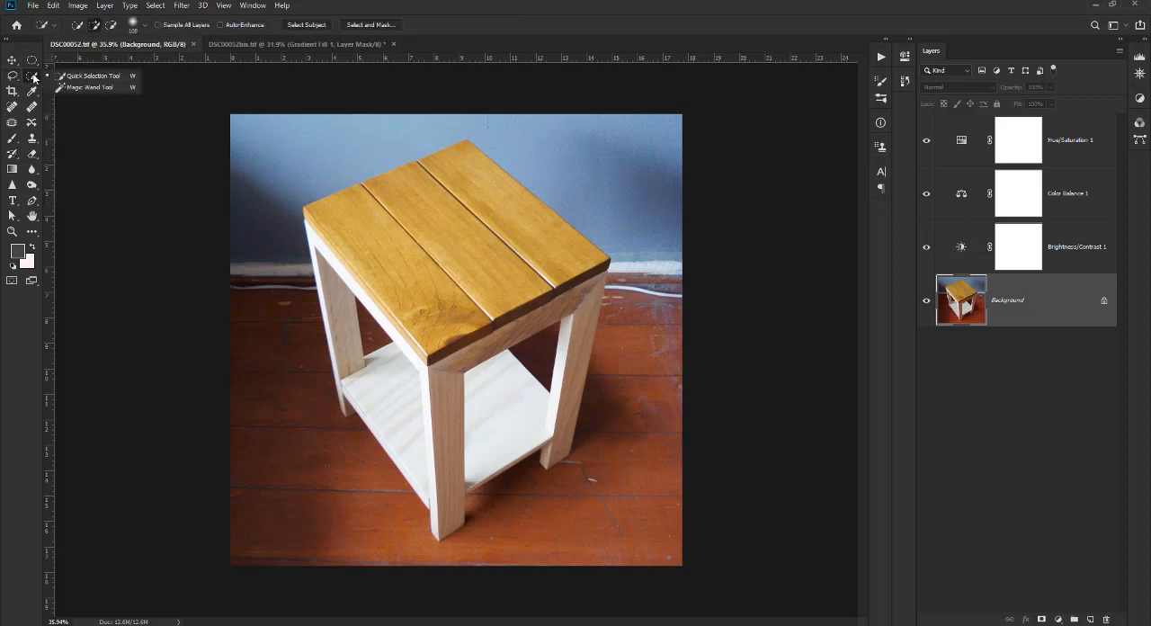
pyautogui.click(79, 93)
pyautogui.click(274, 176)
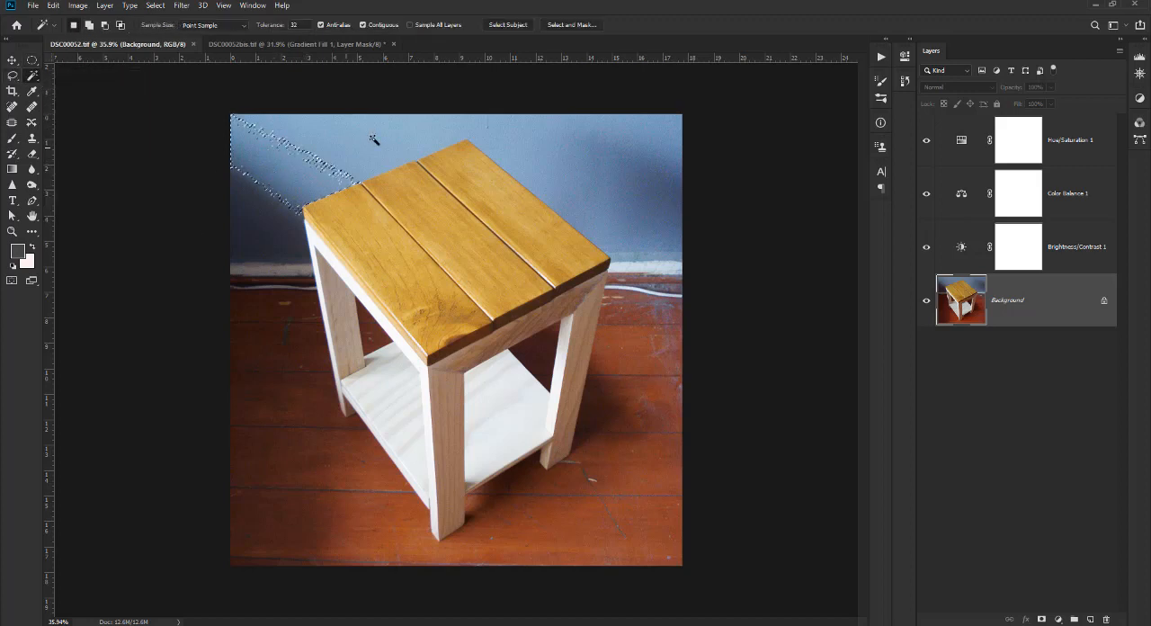
pyautogui.click(635, 171)
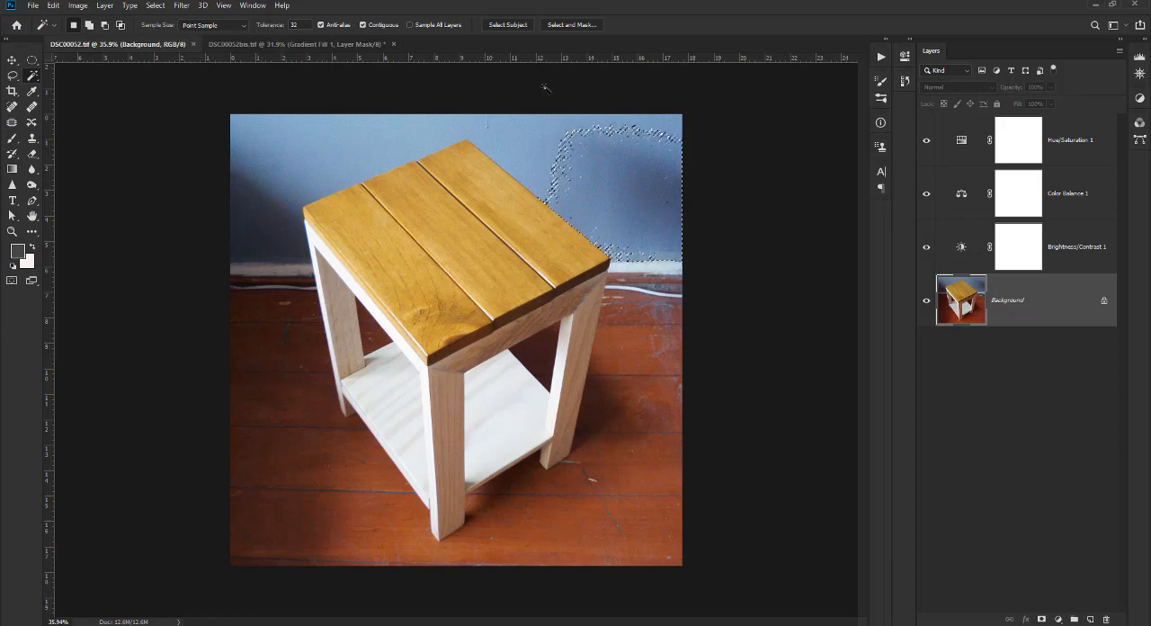
# Build up a Magic Wand selection of the background by adding the wall, skirting, cable and floor areas around the table.
pyautogui.moveTo(559, 150); pyautogui.dragTo(560, 152)
pyautogui.click(557, 157)
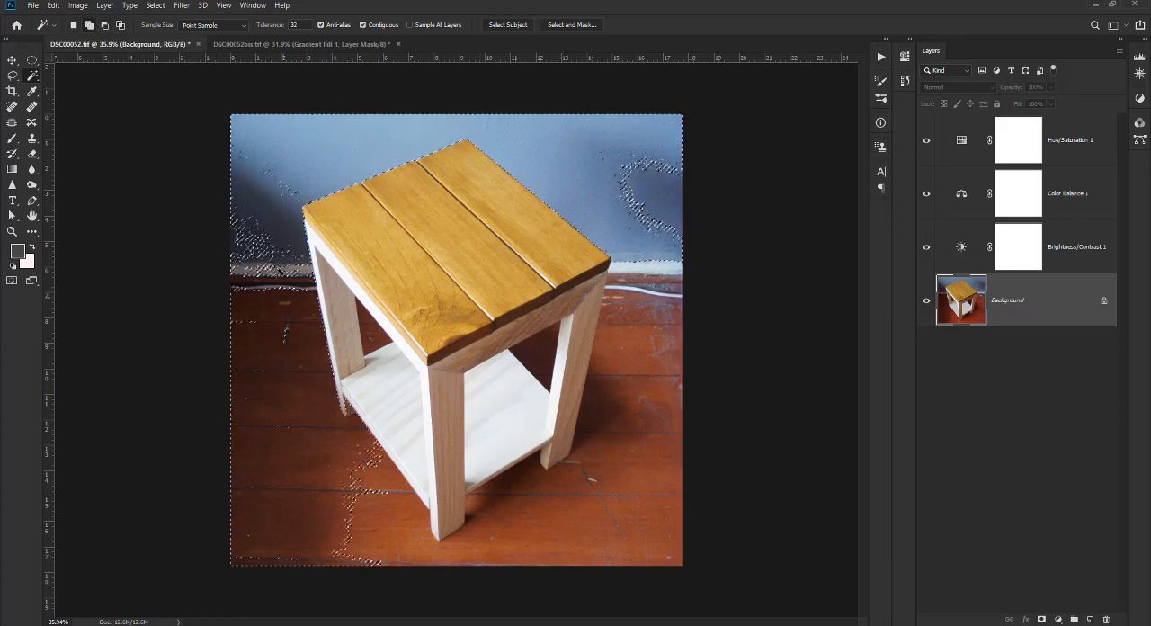
pyautogui.click(279, 409)
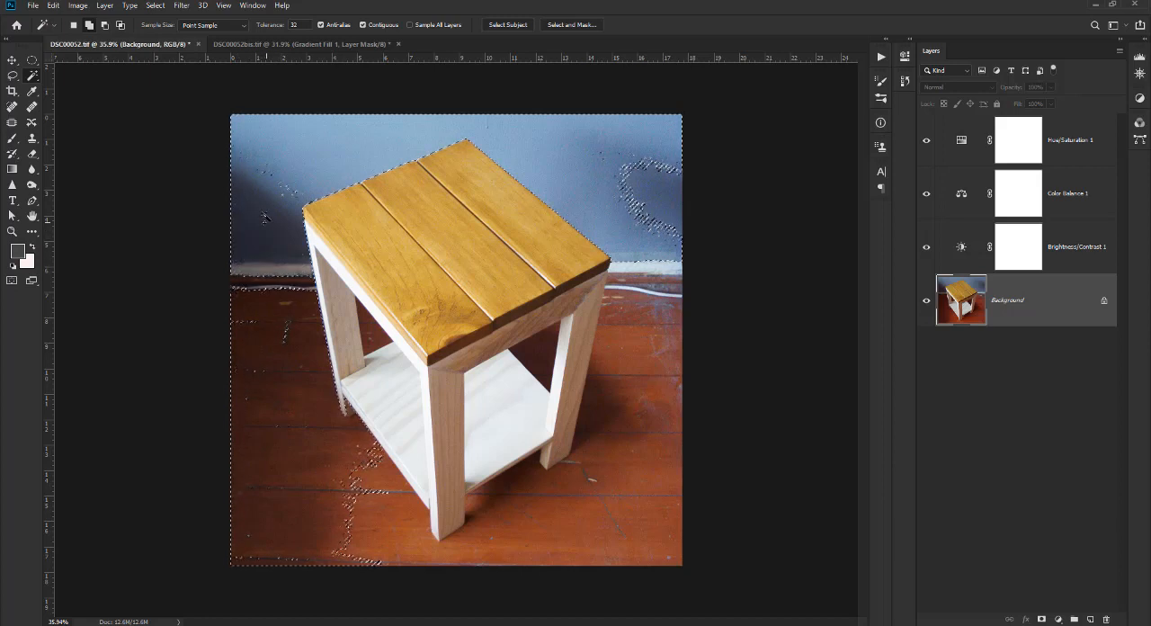
pyautogui.click(654, 197)
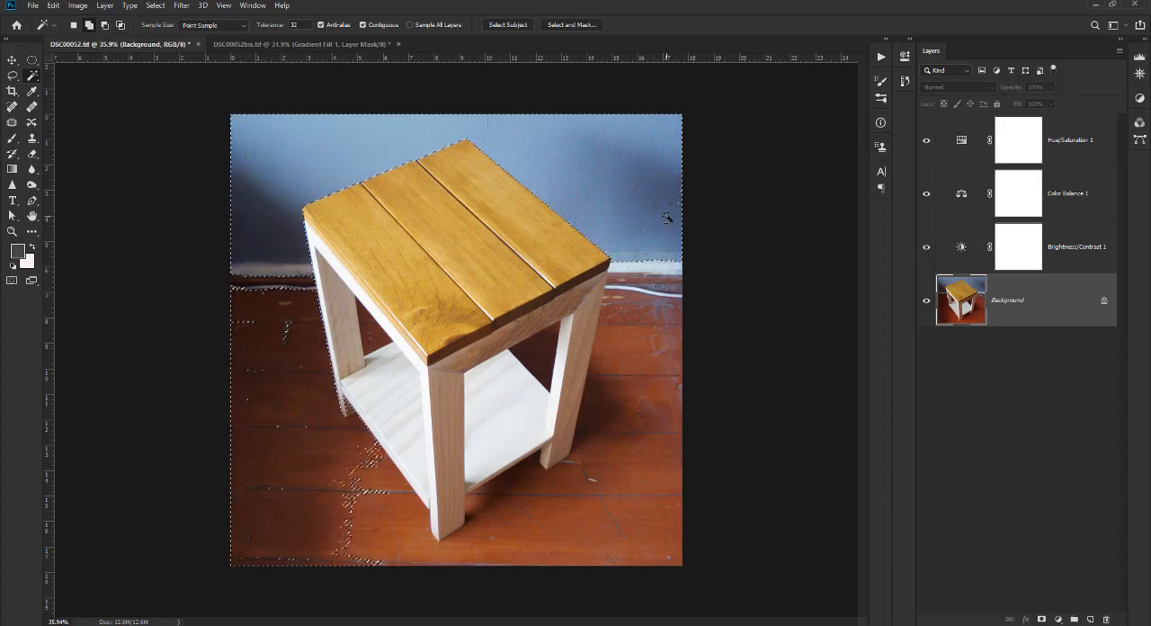
pyautogui.click(657, 421)
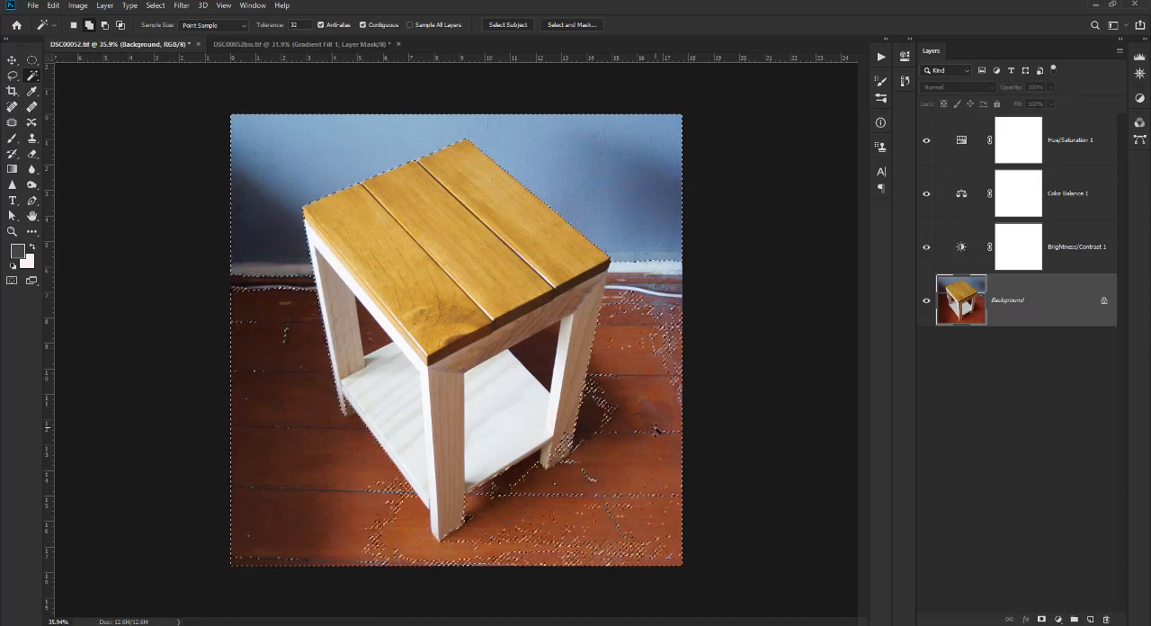
pyautogui.click(645, 268)
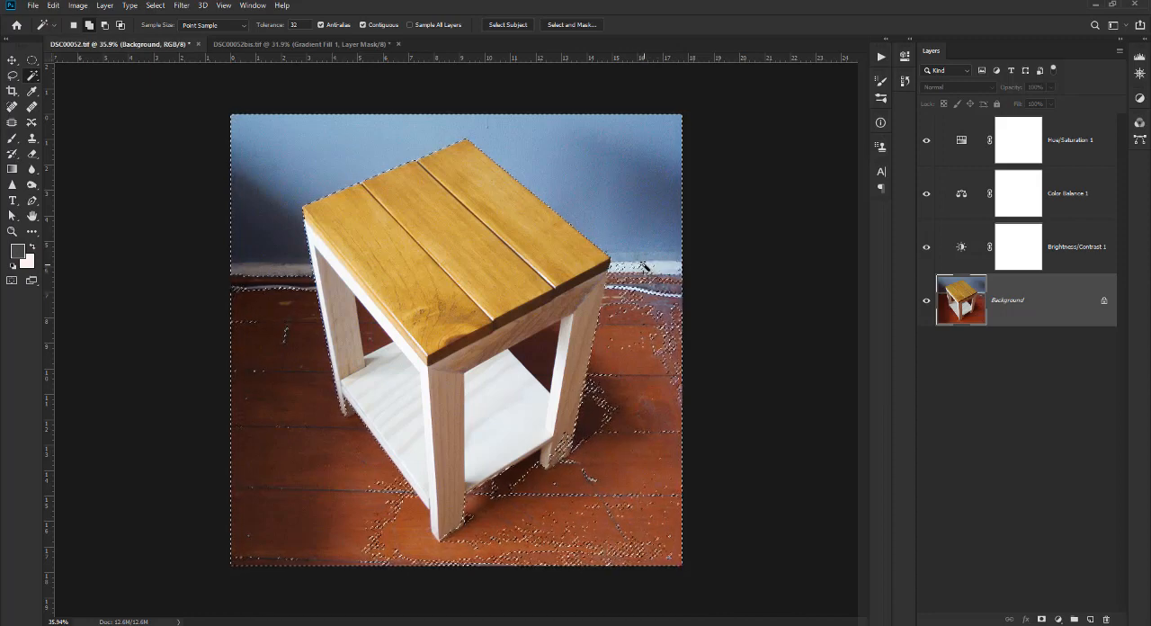
pyautogui.click(620, 300)
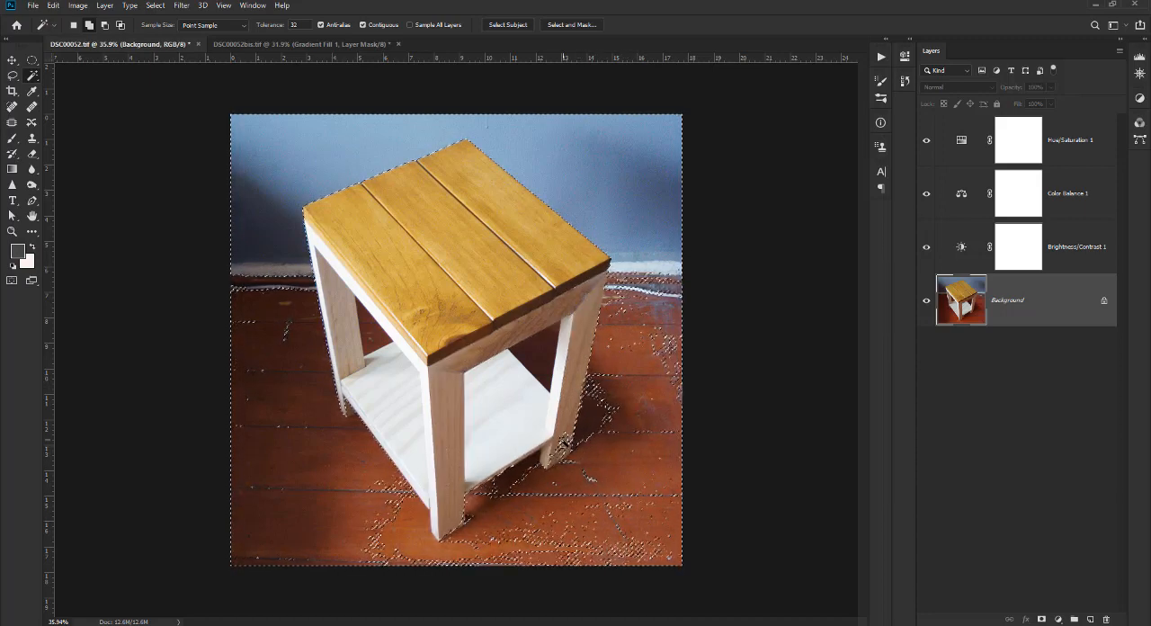
# Examine the Magic Wand selection's edges around the table's front and right legs, and clear the selection.
pyautogui.scroll(3, 572, 470)
pyautogui.scroll(3, 572, 472)
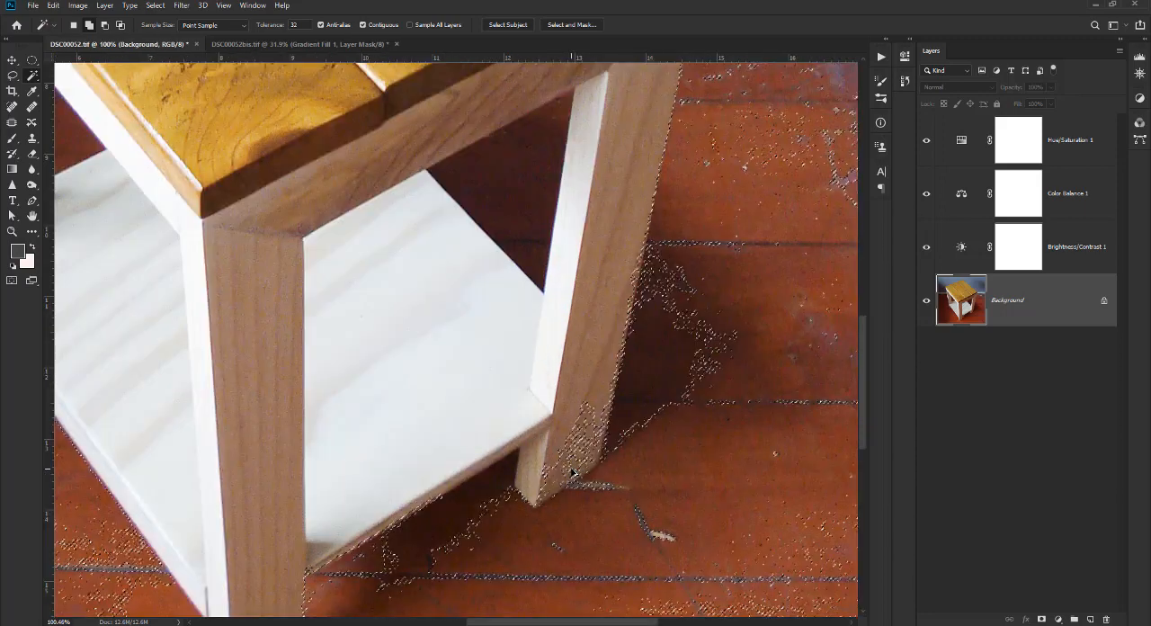
pyautogui.moveTo(690, 473); pyautogui.dragTo(635, 311)
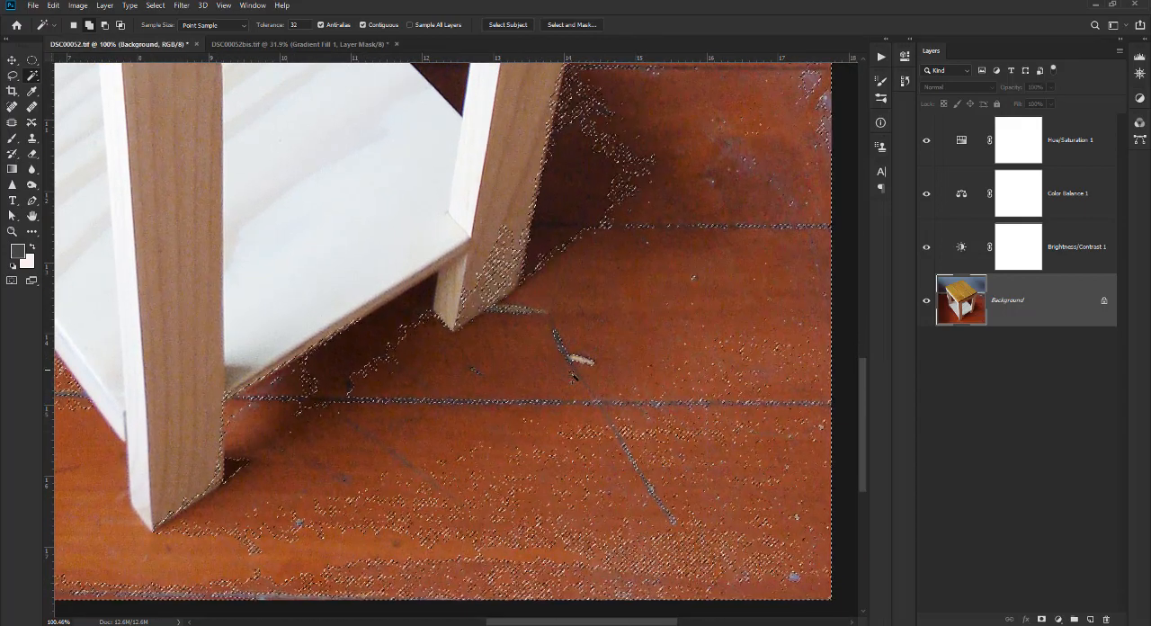
pyautogui.scroll(3, 528, 302)
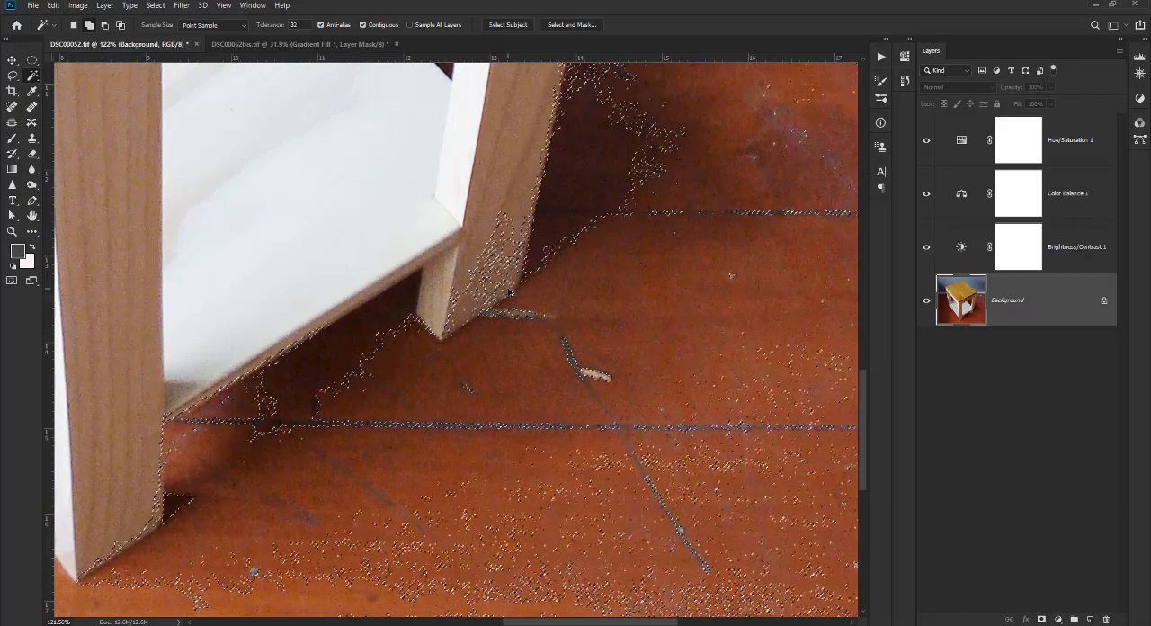
pyautogui.moveTo(569, 285); pyautogui.dragTo(674, 266)
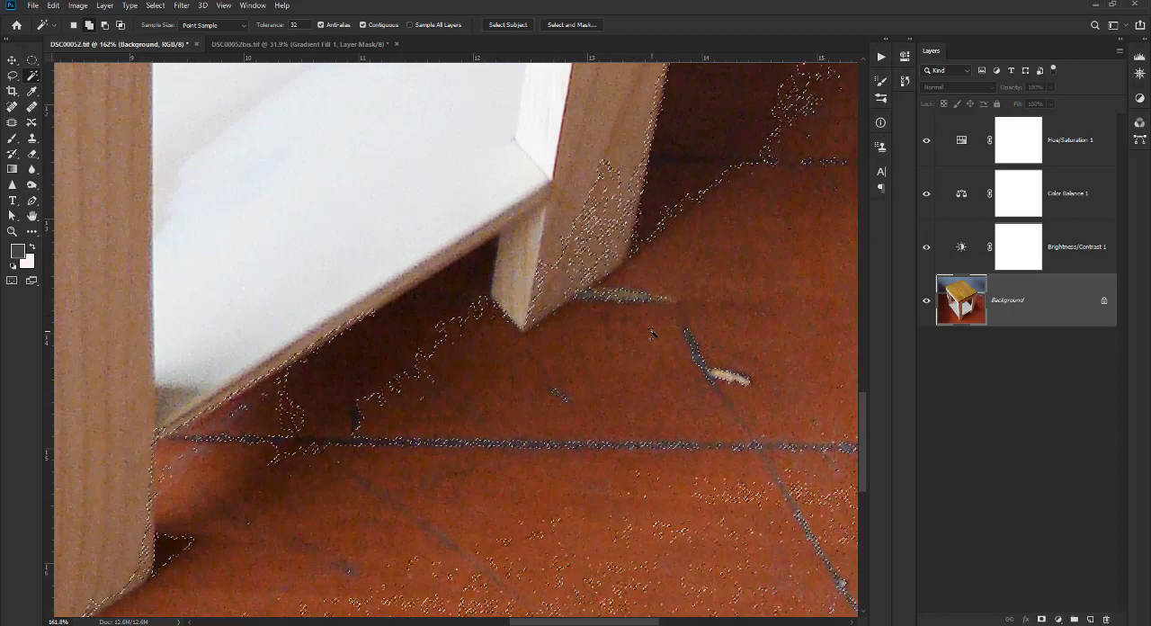
pyautogui.hotkey('ctrl', 'd')
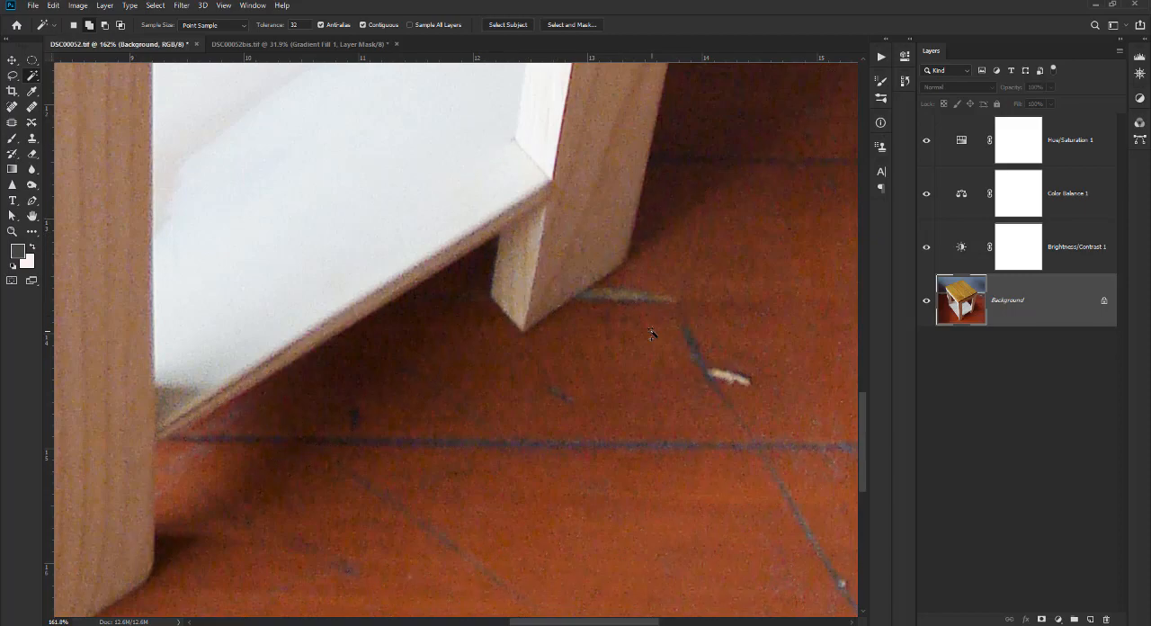
# Examine the edges of the right leg, shelf and tabletop up close against the background.
pyautogui.moveTo(610, 269)
pyautogui.mouseDown()
pyautogui.moveTo(534, 435)
pyautogui.moveTo(545, 500)
pyautogui.mouseUp()
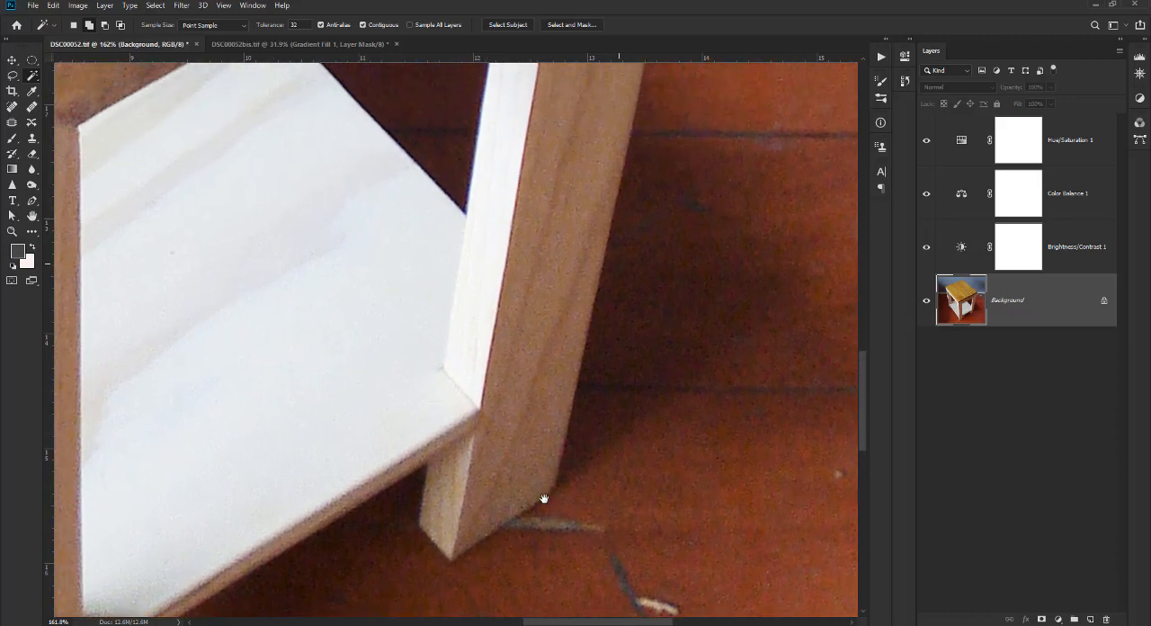
pyautogui.moveTo(597, 325); pyautogui.dragTo(578, 427)
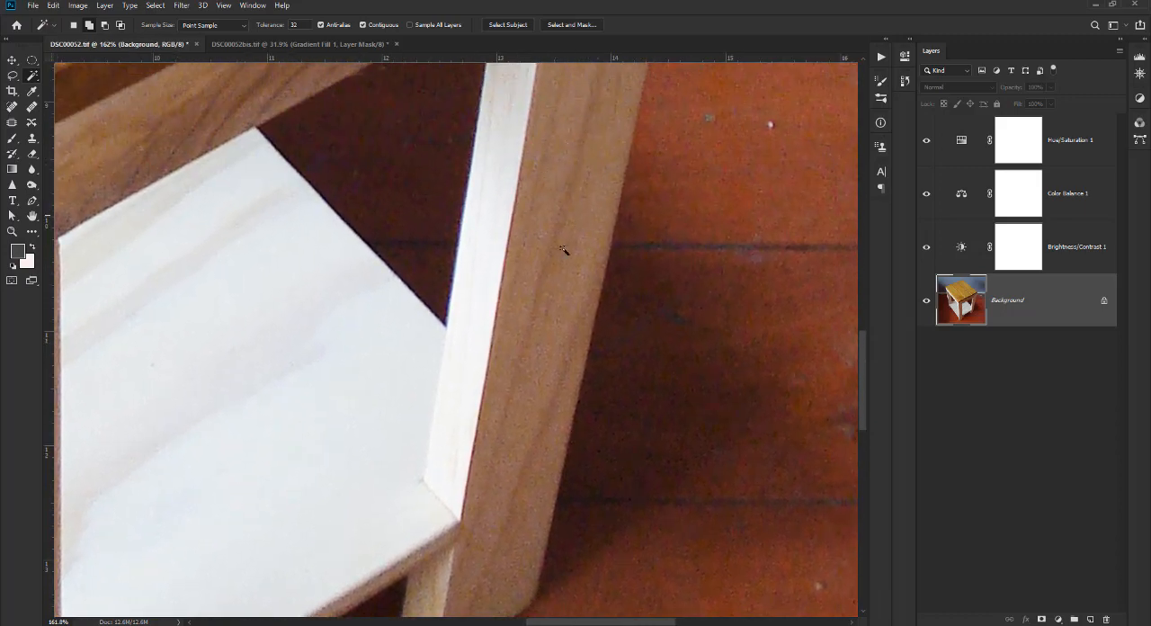
pyautogui.moveTo(495, 559); pyautogui.dragTo(498, 385)
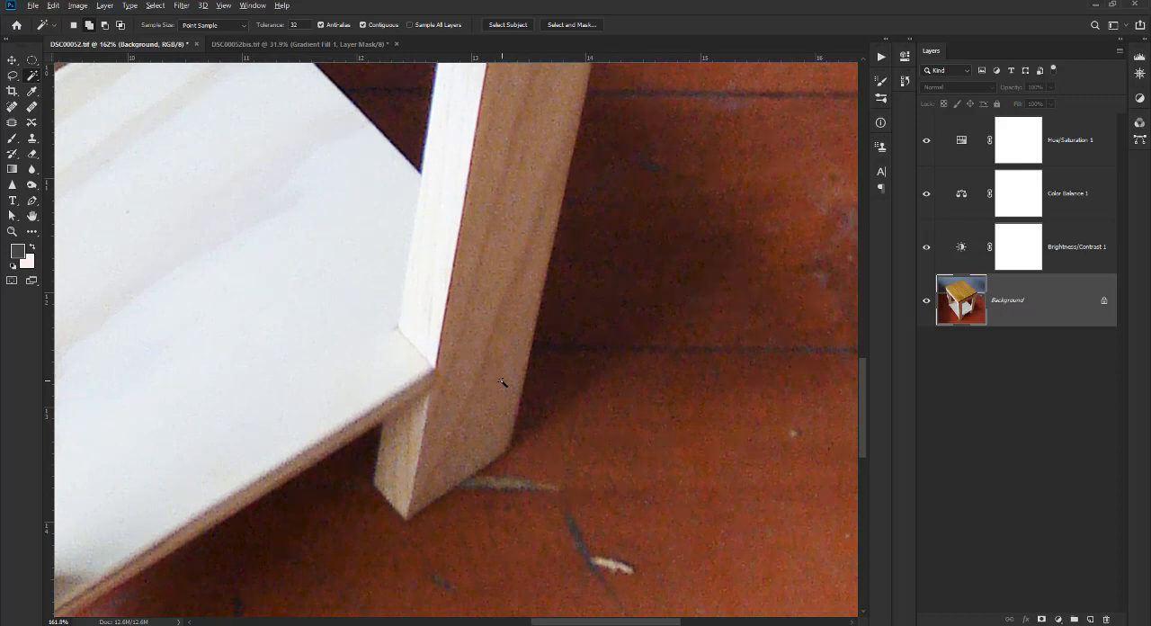
pyautogui.scroll(-6, 502, 382)
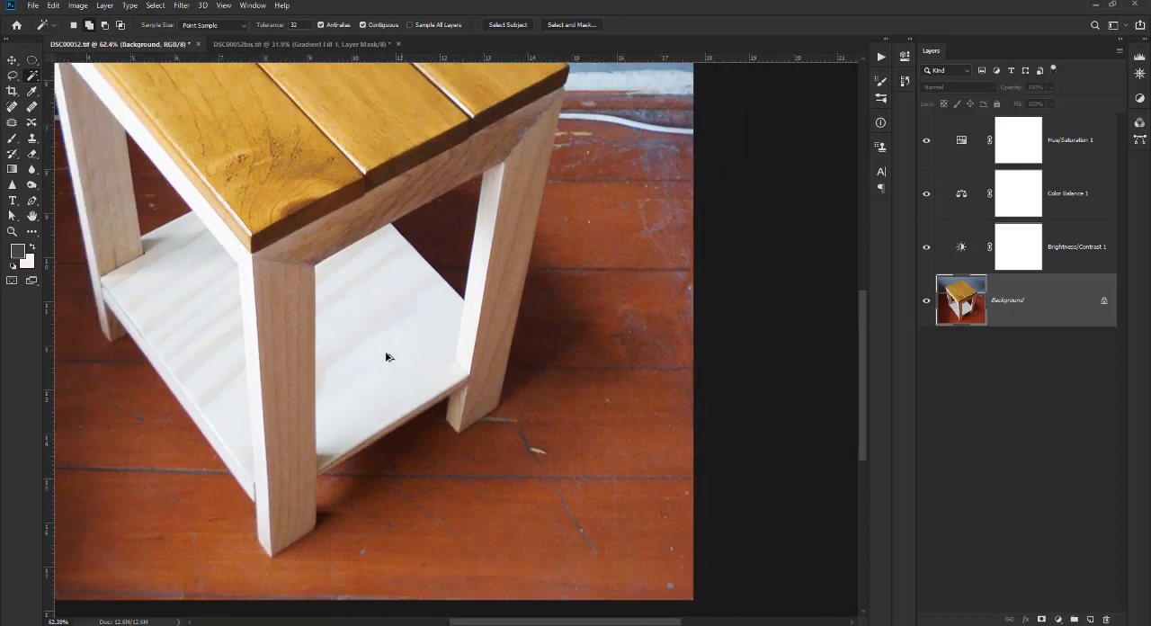
pyautogui.scroll(-5, 387, 357)
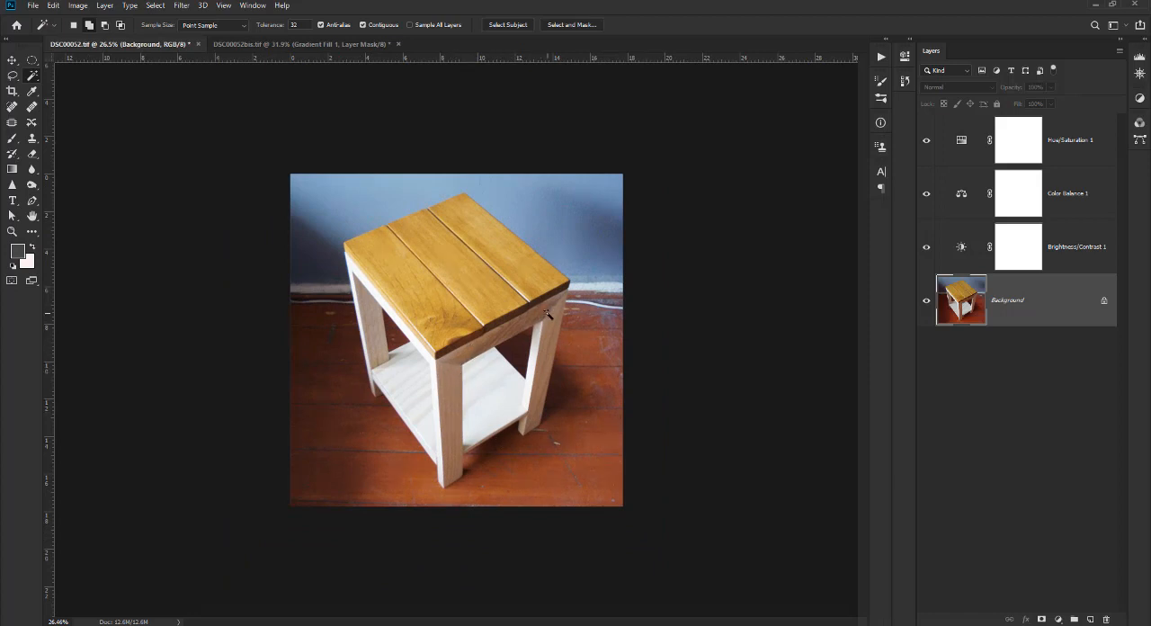
pyautogui.scroll(5, 556, 396)
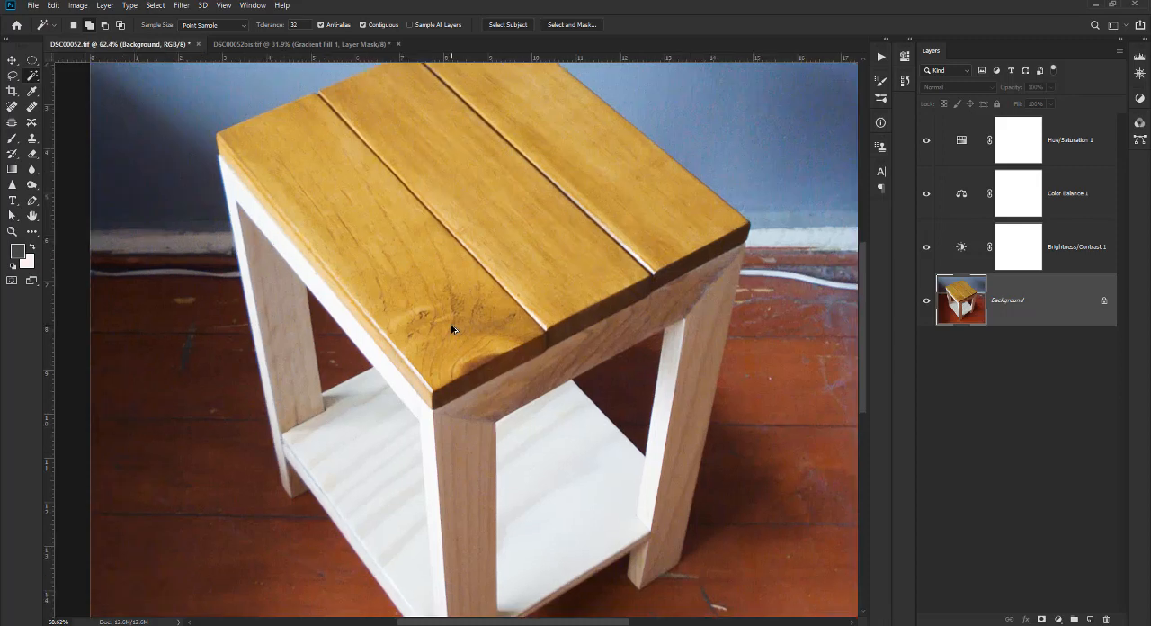
pyautogui.scroll(1, 452, 330)
pyautogui.moveTo(485, 282); pyautogui.dragTo(423, 406)
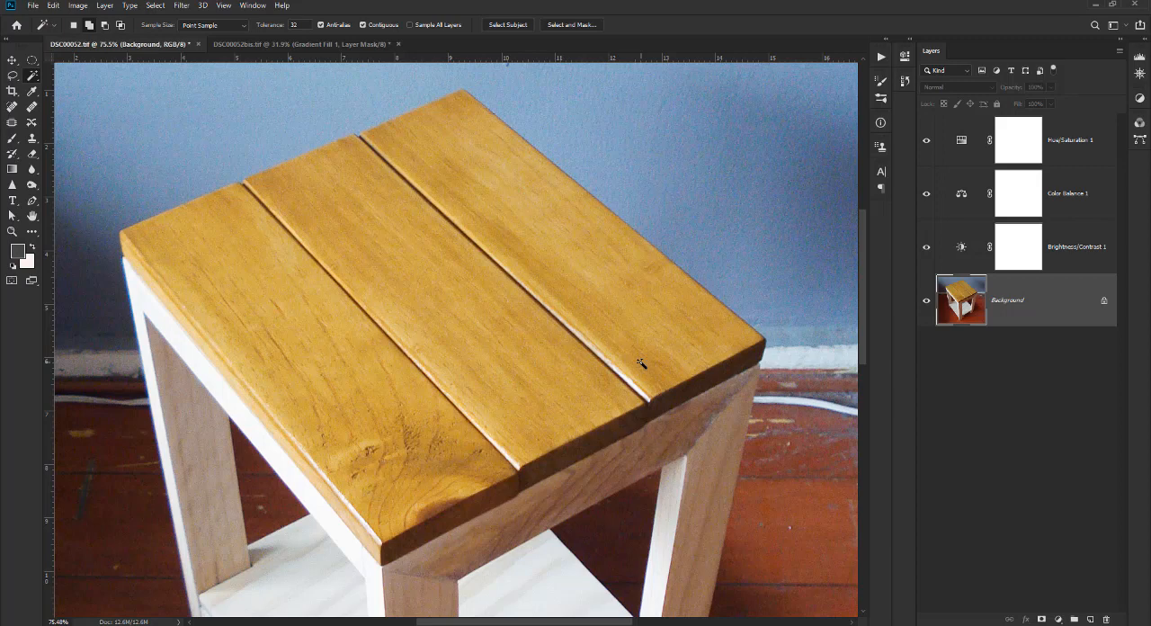
pyautogui.hotkey('ctrl', '0')
pyautogui.hotkey('ctrl', '-')
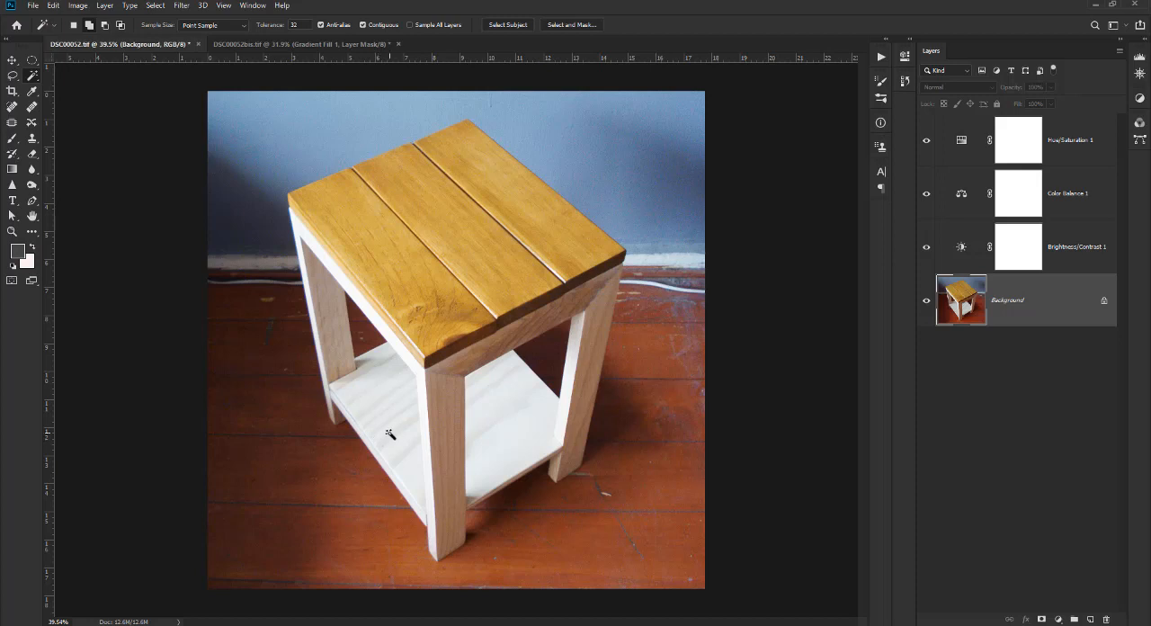
# Activate the Pen tool and examine the edges of the shelf and the left back leg up close.
pyautogui.click(33, 202)
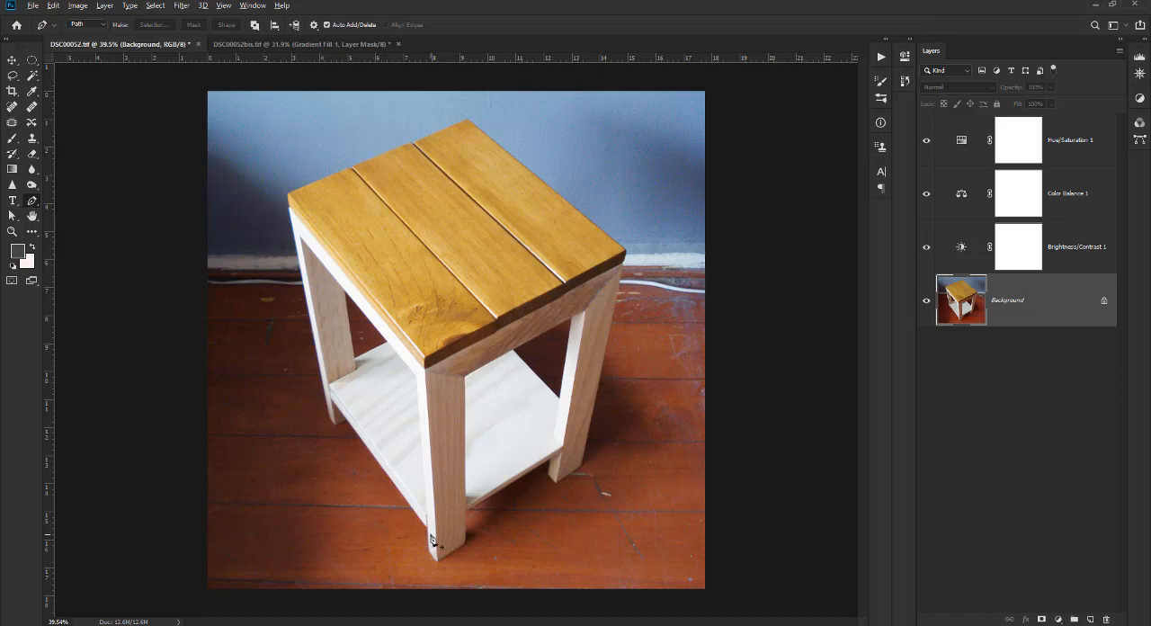
pyautogui.scroll(2, 436, 539)
pyautogui.scroll(5, 247, 425)
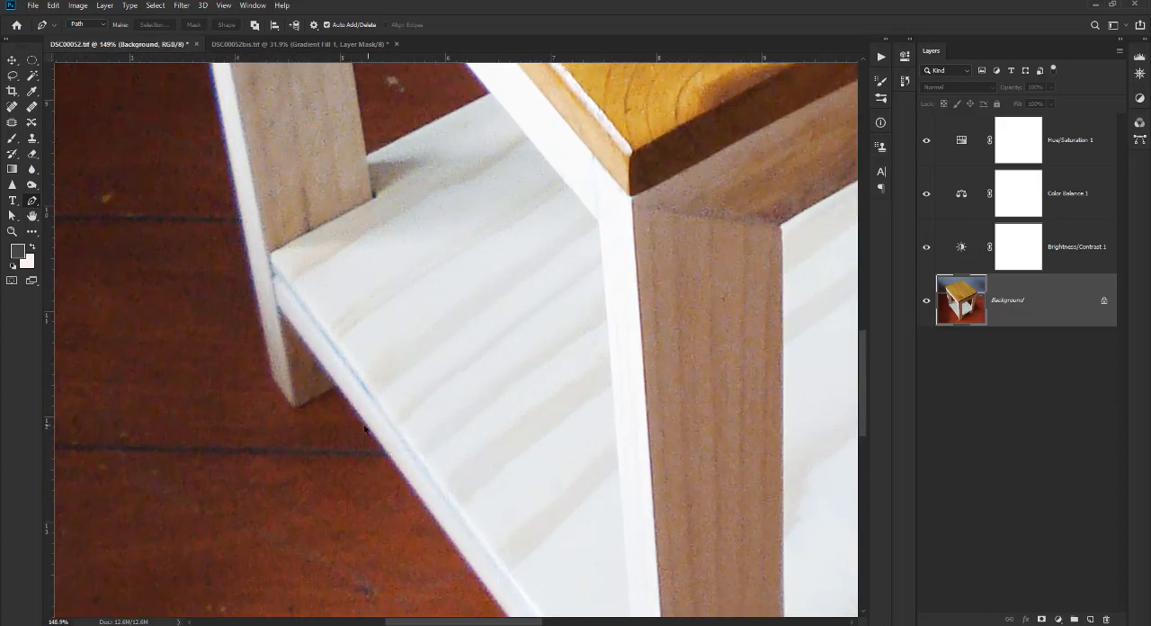
pyautogui.scroll(-1, 349, 423)
pyautogui.moveTo(380, 387); pyautogui.dragTo(441, 302)
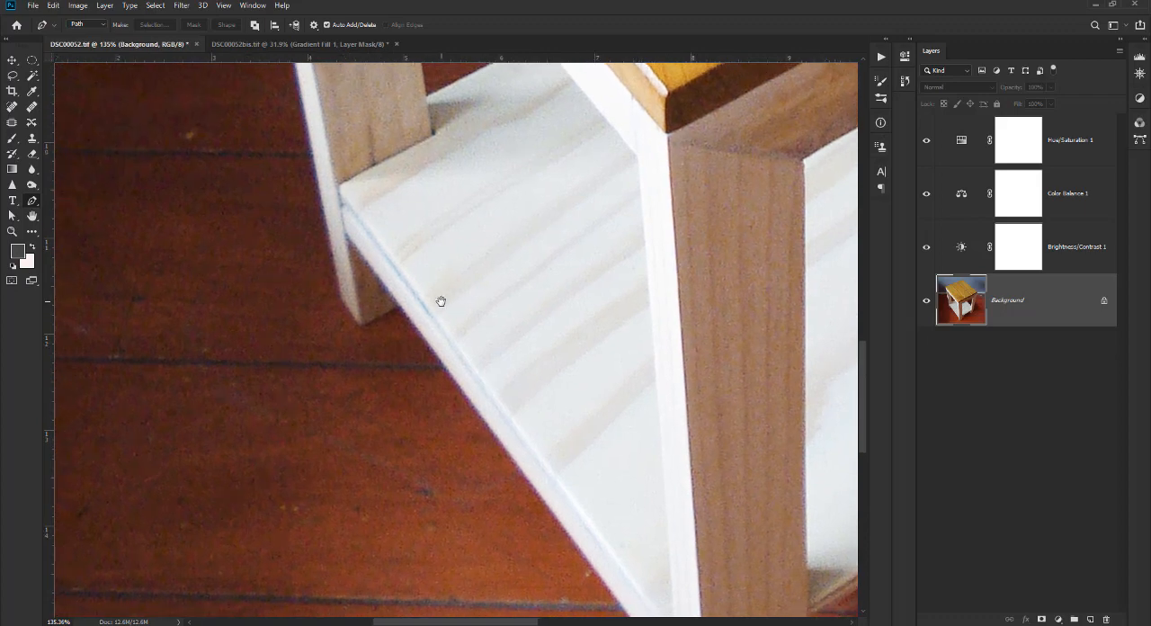
pyautogui.scroll(3, 414, 326)
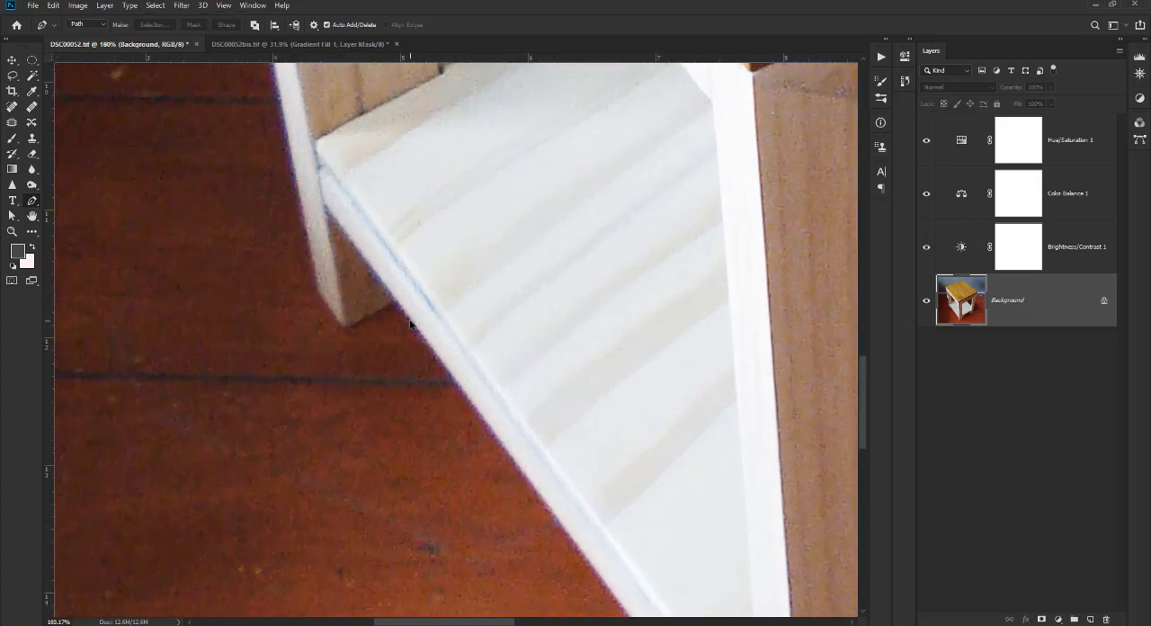
pyautogui.moveTo(399, 302); pyautogui.dragTo(499, 366)
pyautogui.scroll(-2, 483, 396)
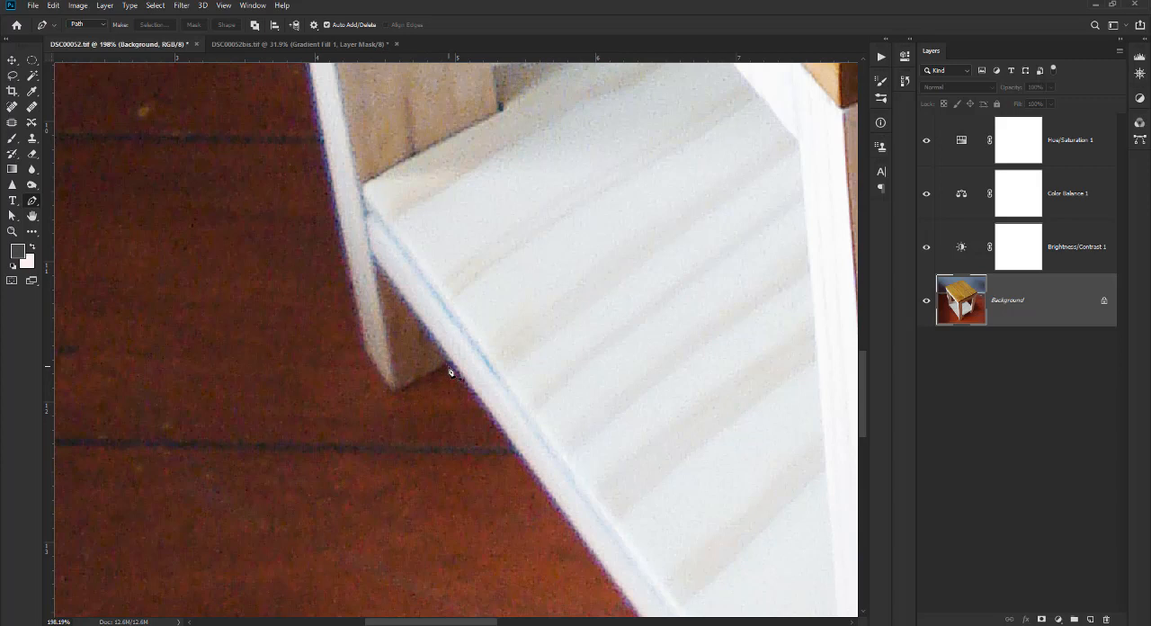
# Select the dark floor beside the foot of the left back leg with the Magic Wand at tolerance 32.
pyautogui.click(34, 76)
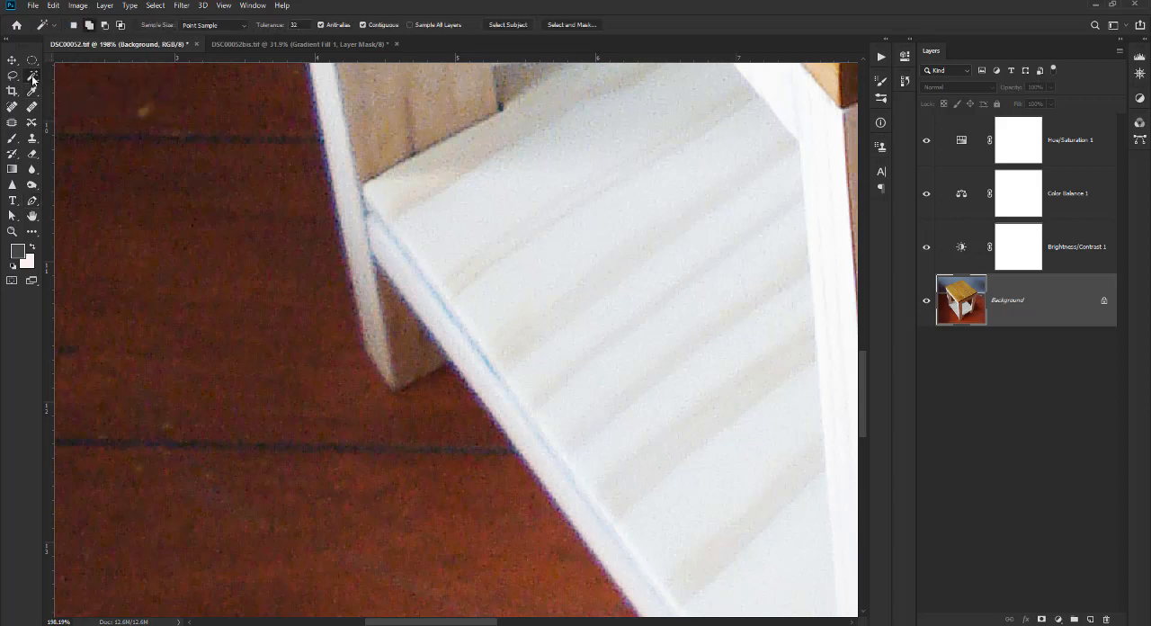
pyautogui.click(418, 393)
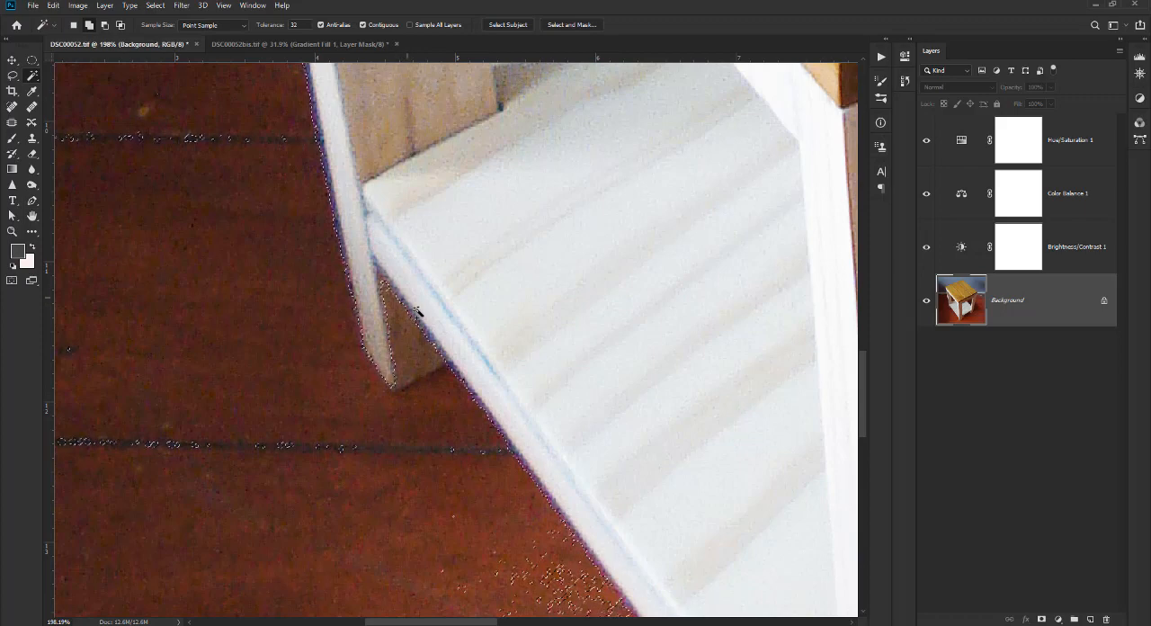
# Examine the Magic Wand selection's edge around the left back leg's foot and the shelf up close, and clear the selection.
pyautogui.scroll(5, 417, 310)
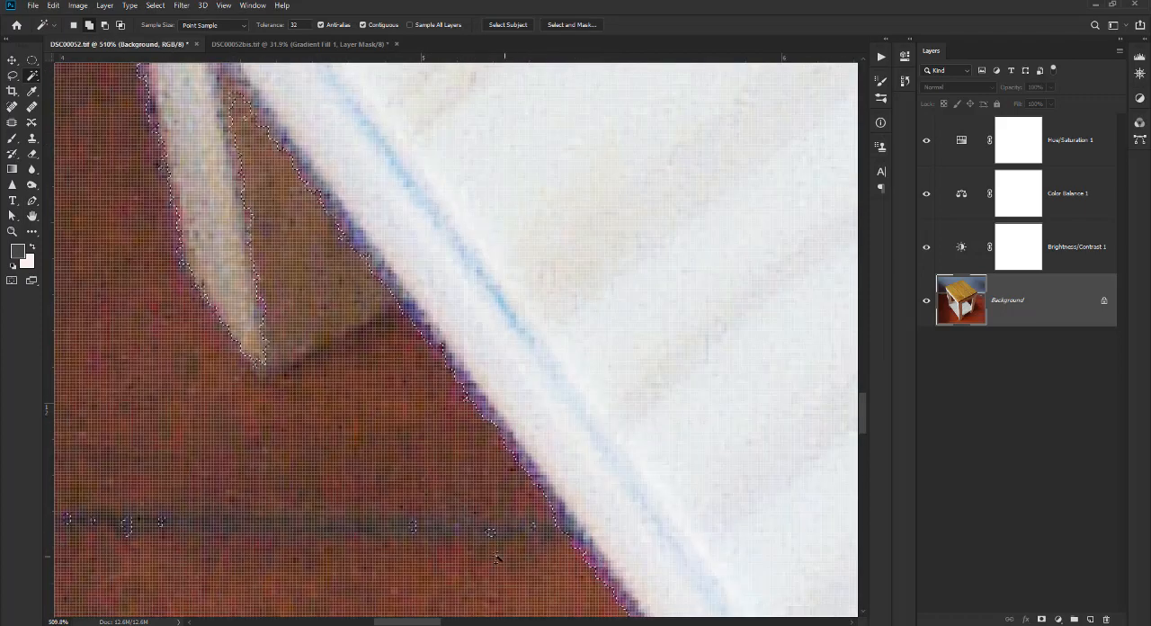
pyautogui.scroll(-1, 344, 378)
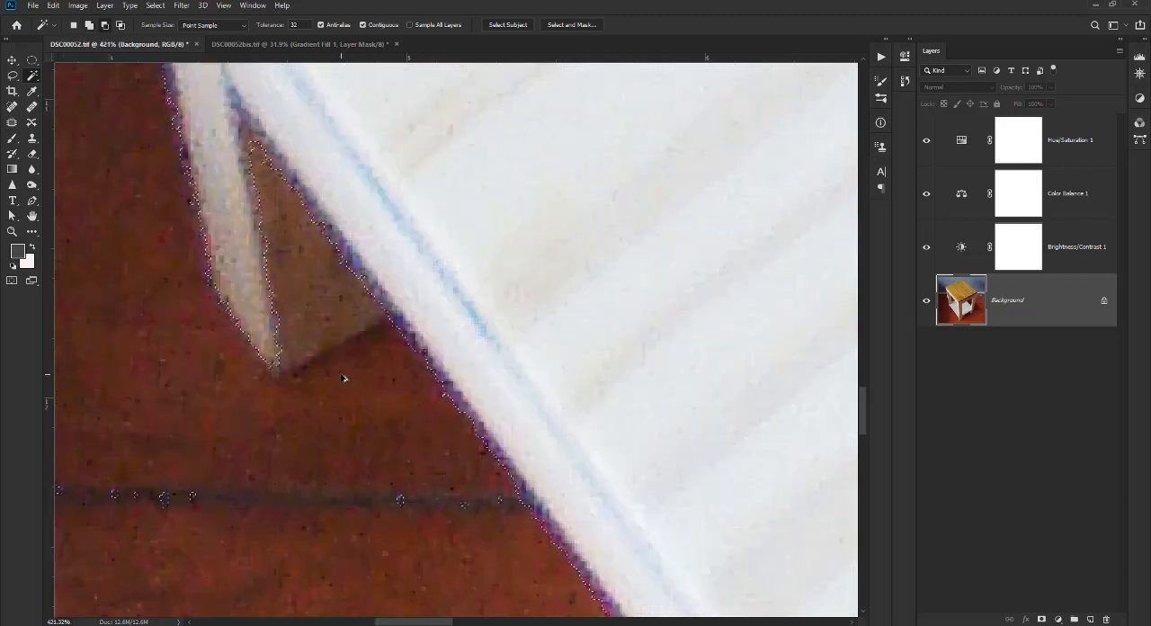
pyautogui.scroll(-3, 344, 378)
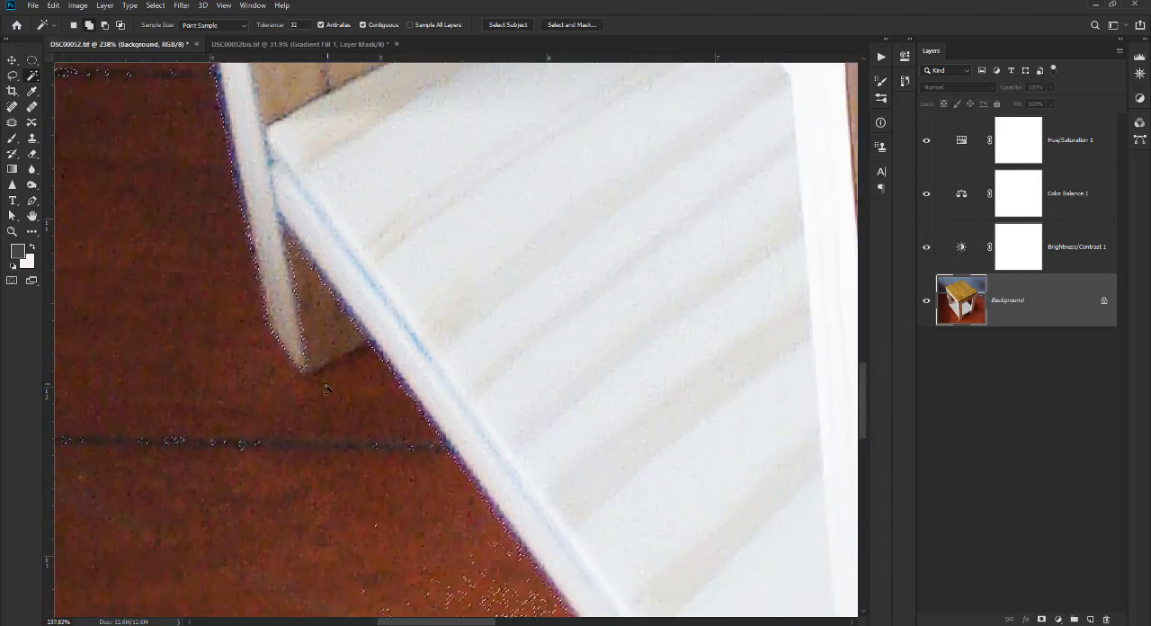
pyautogui.scroll(-1, 329, 389)
pyautogui.moveTo(386, 393); pyautogui.dragTo(385, 362)
pyautogui.hotkey('ctrl', 'd')
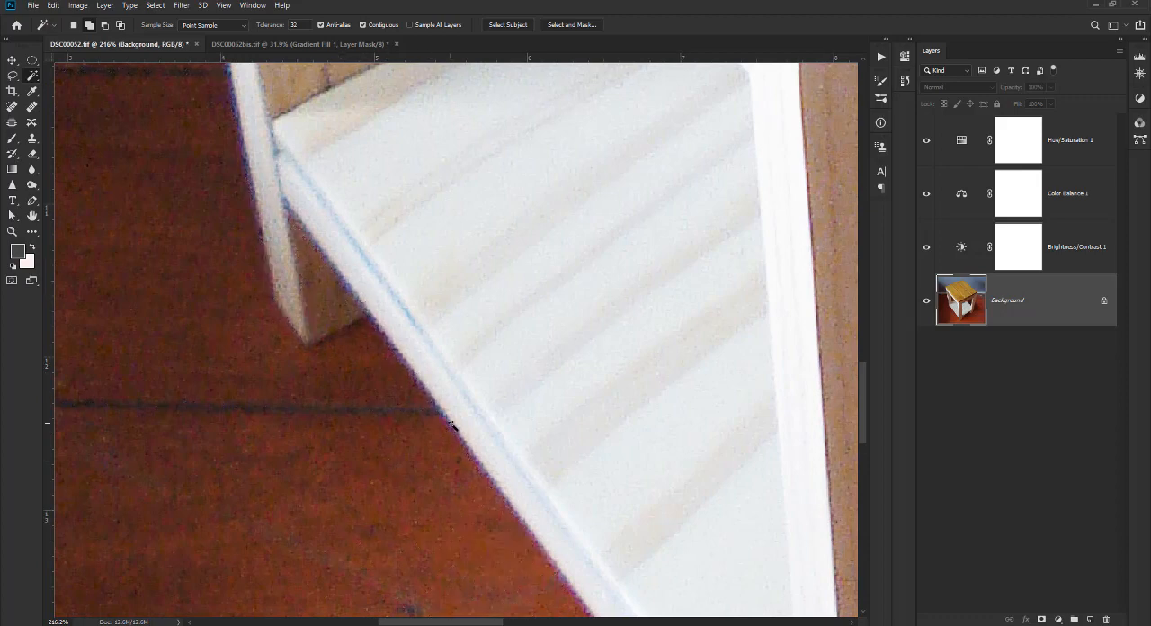
# Try the Magic Wand at tolerance 32 on the left back leg's foot below the shelf, and clear the selection.
pyautogui.scroll(2, 315, 297)
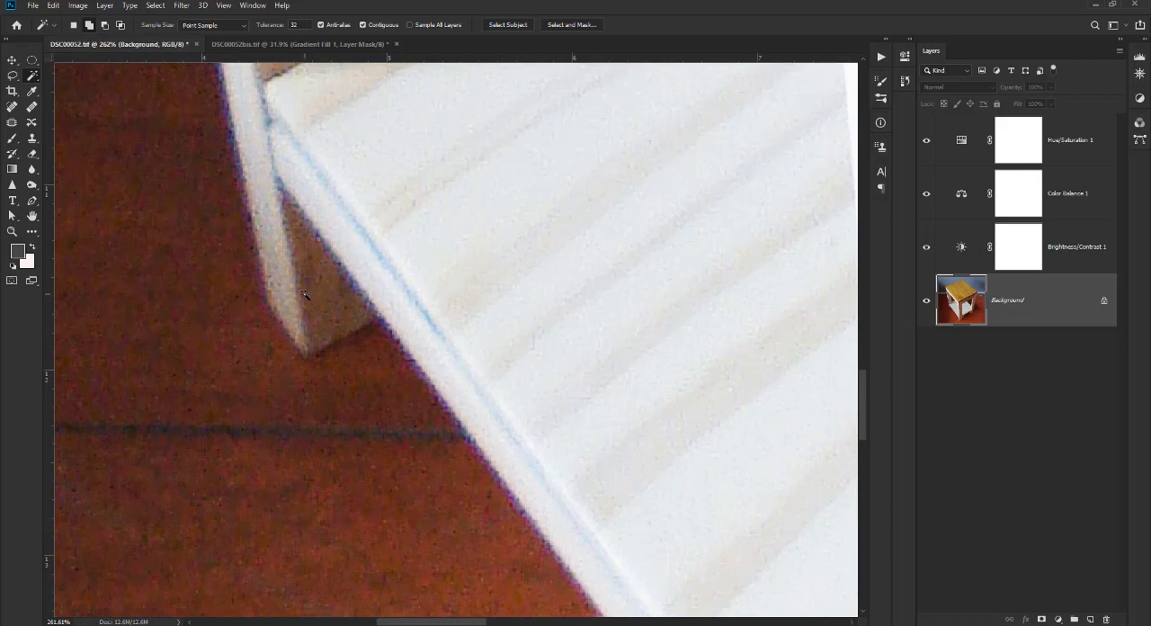
pyautogui.click(304, 295)
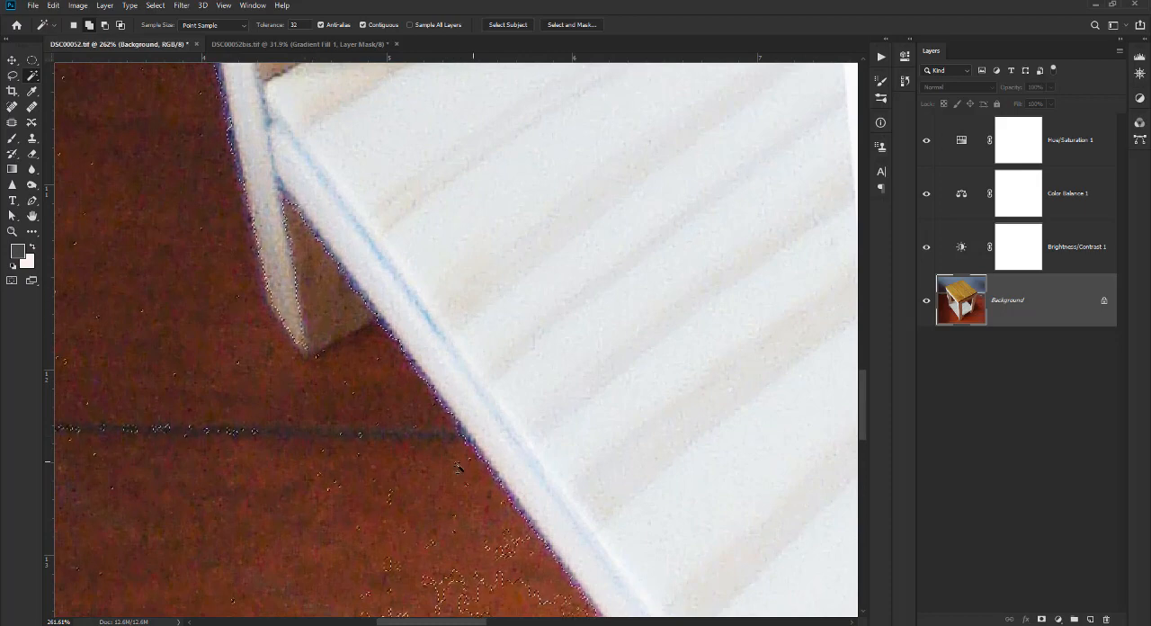
pyautogui.hotkey('ctrl', 'd')
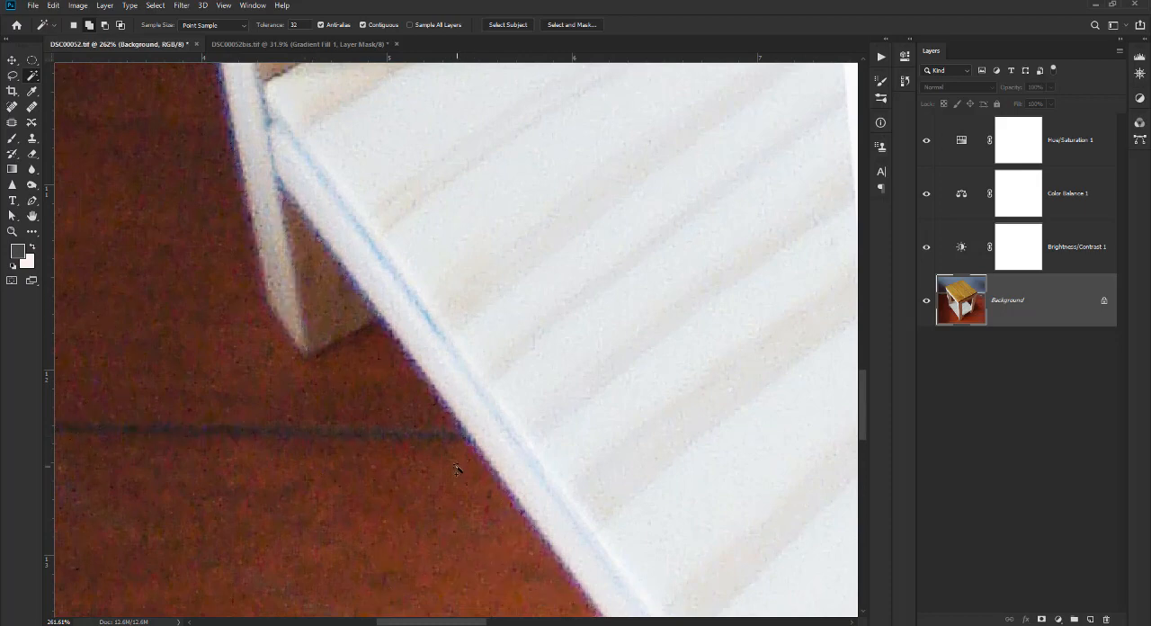
# Outline the brown inner face of the left back leg's foot with a triangular Pen path, and dismiss the path.
pyautogui.click(33, 200)
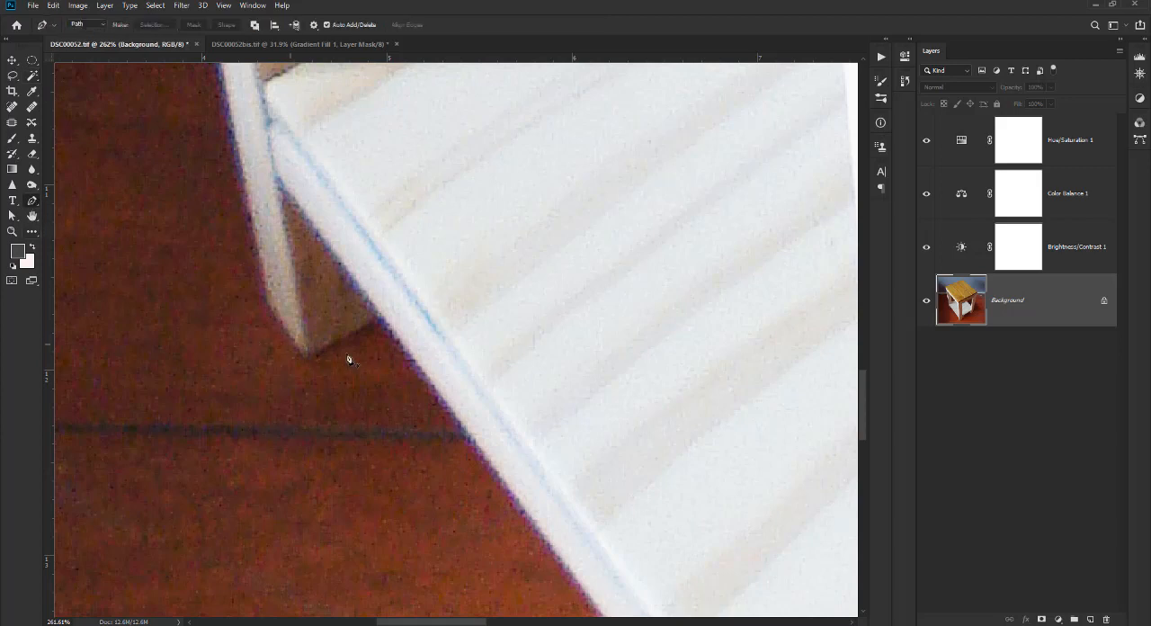
pyautogui.click(380, 321)
pyautogui.keyDown('shift'); pyautogui.click(316, 355); pyautogui.keyUp('shift')
pyautogui.press('z')
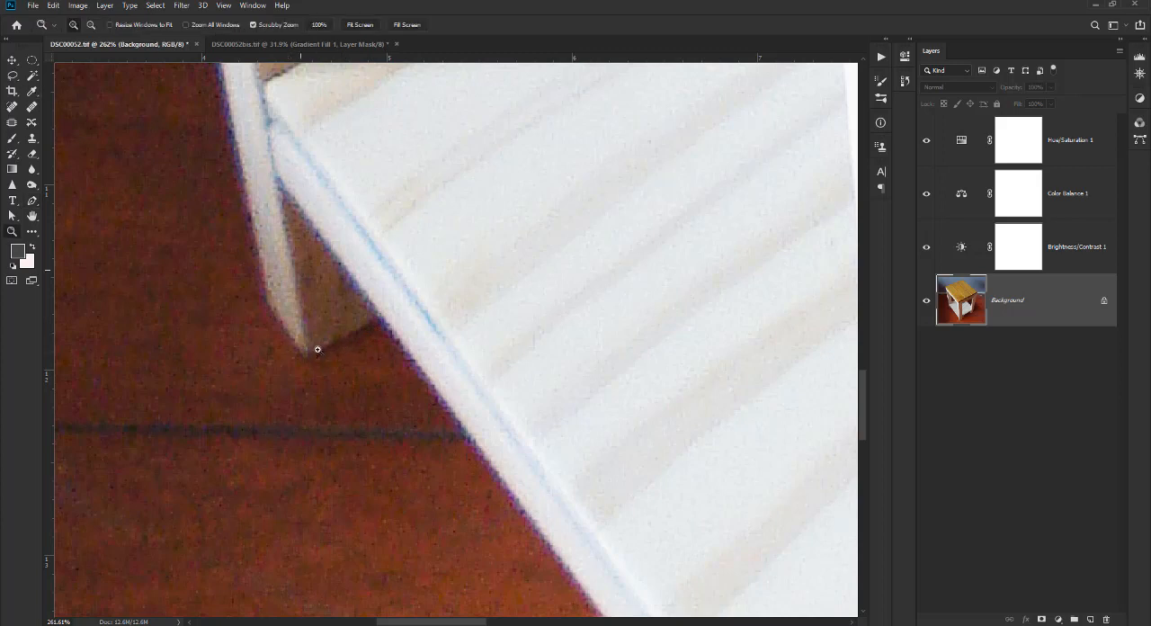
pyautogui.click(32, 200)
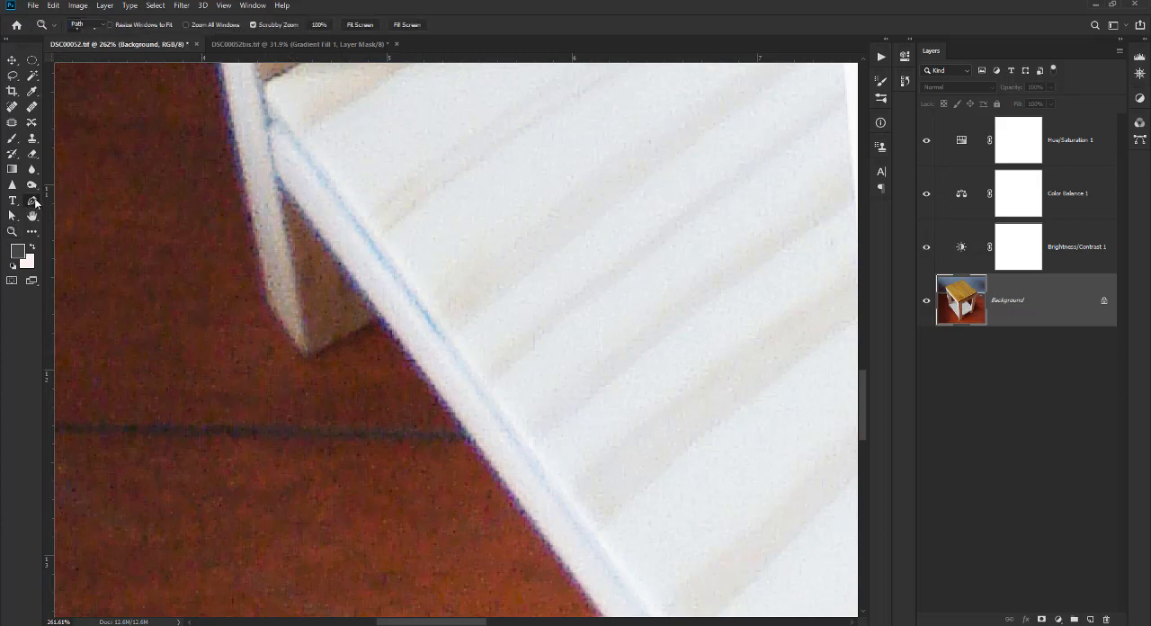
pyautogui.click(281, 184)
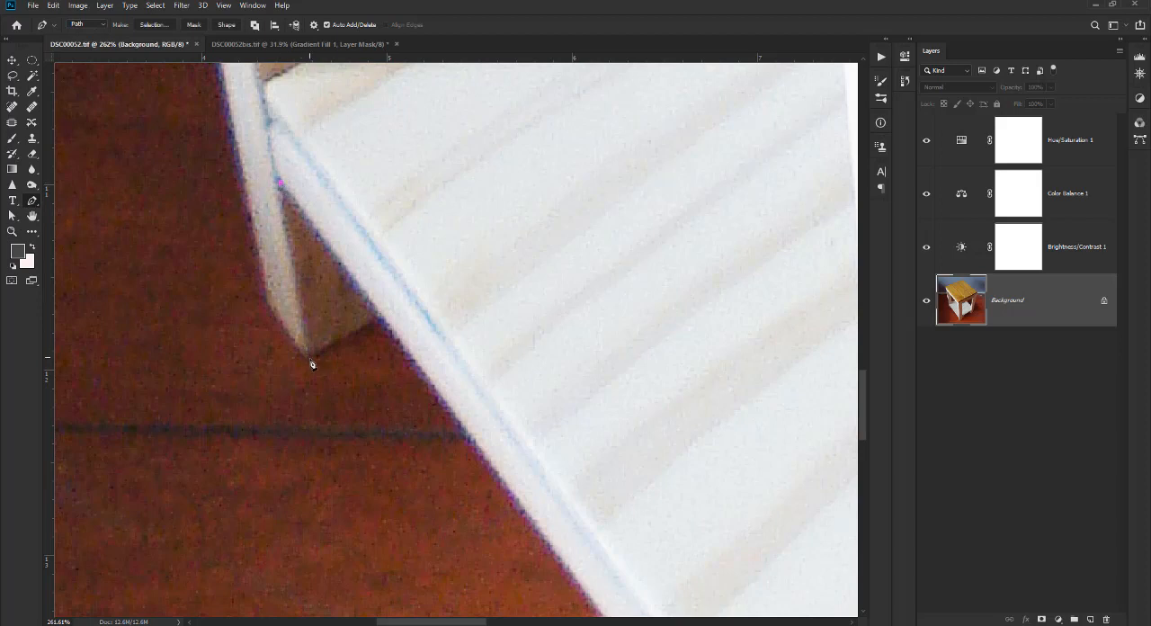
pyautogui.click(310, 357)
pyautogui.click(377, 318)
pyautogui.click(280, 186)
pyautogui.keyDown('ctrl'); pyautogui.click(312, 358); pyautogui.keyUp('ctrl')
pyautogui.click(16, 216)
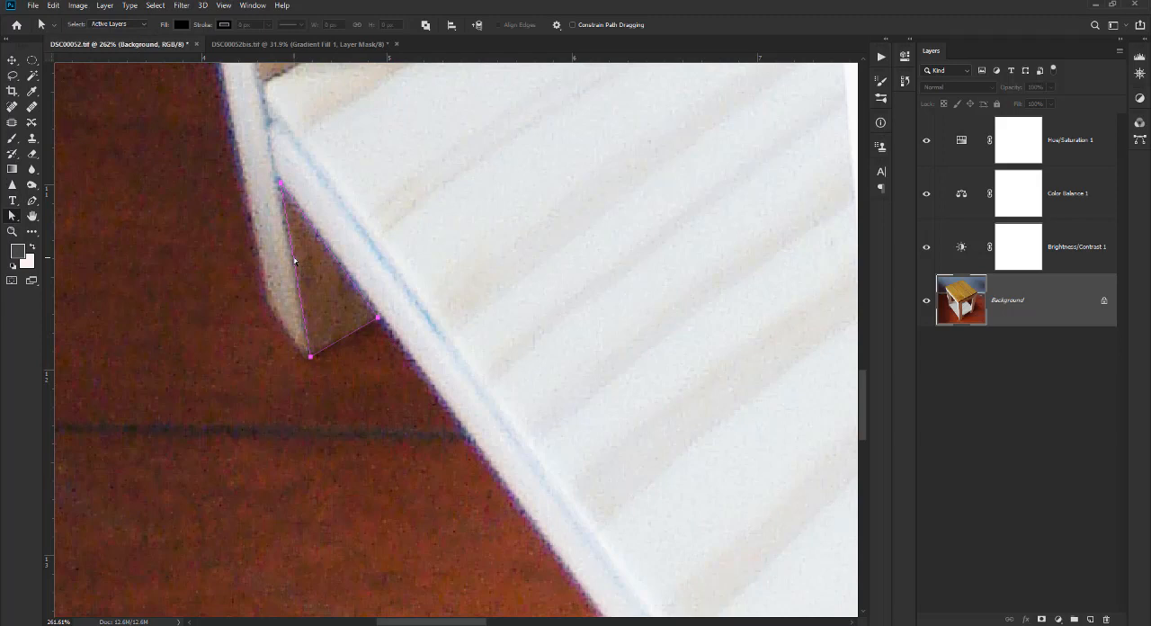
pyautogui.press('Escape')
# Examine the edges of the left back leg and shelf up close with the Pen tool active, and return to the whole table.
pyautogui.moveTo(404, 280); pyautogui.dragTo(345, 322)
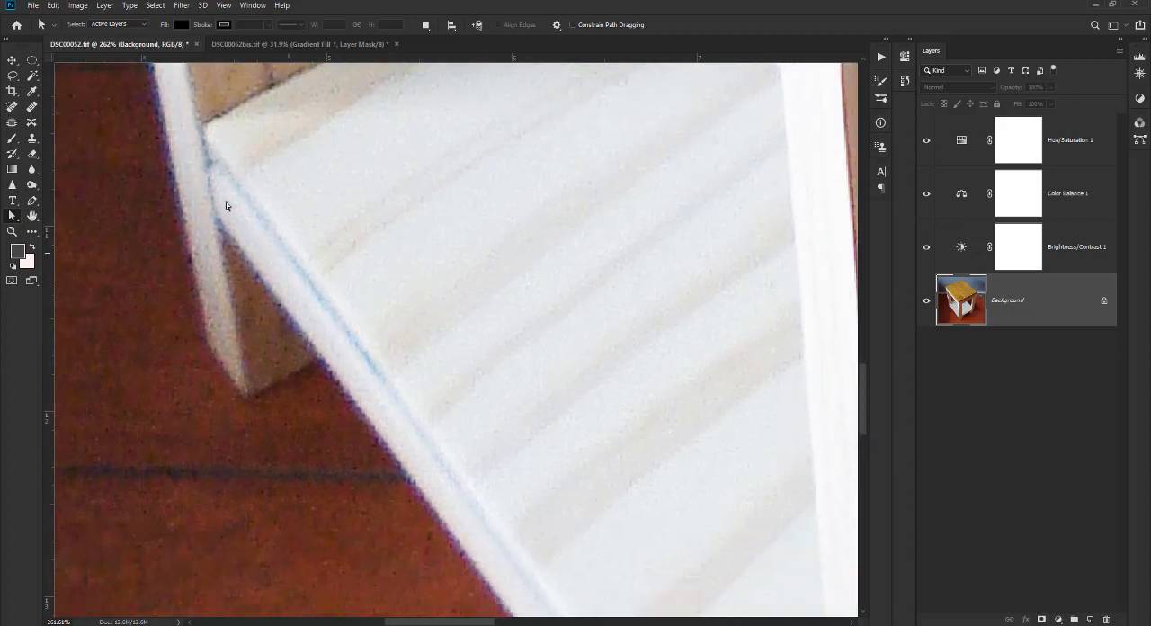
pyautogui.click(31, 202)
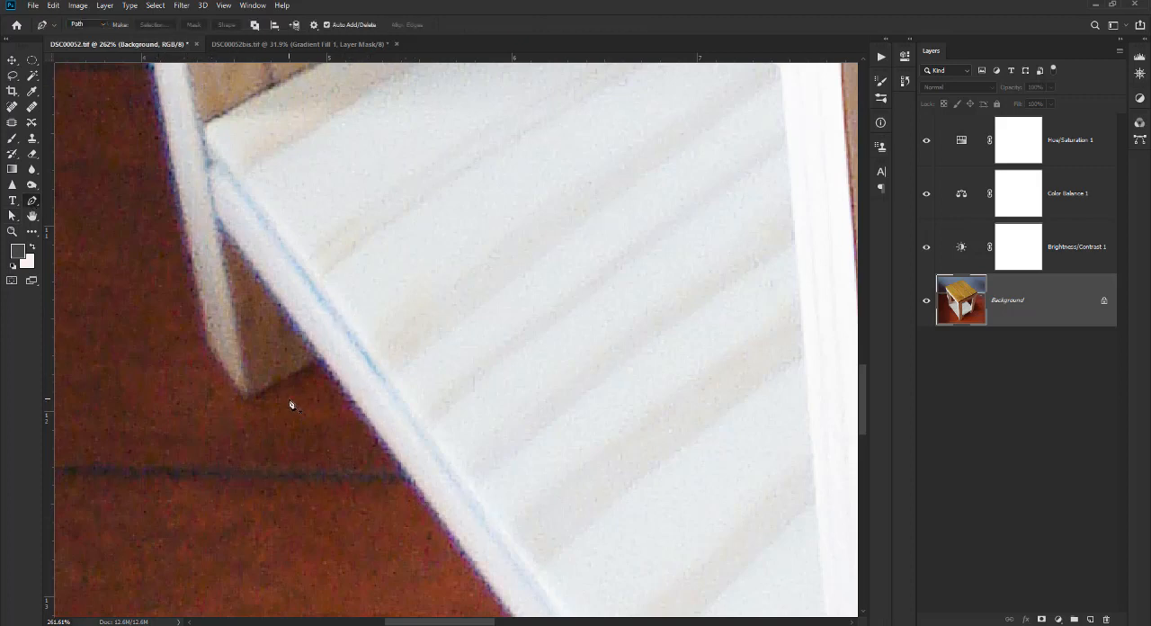
pyautogui.scroll(-3, 354, 427)
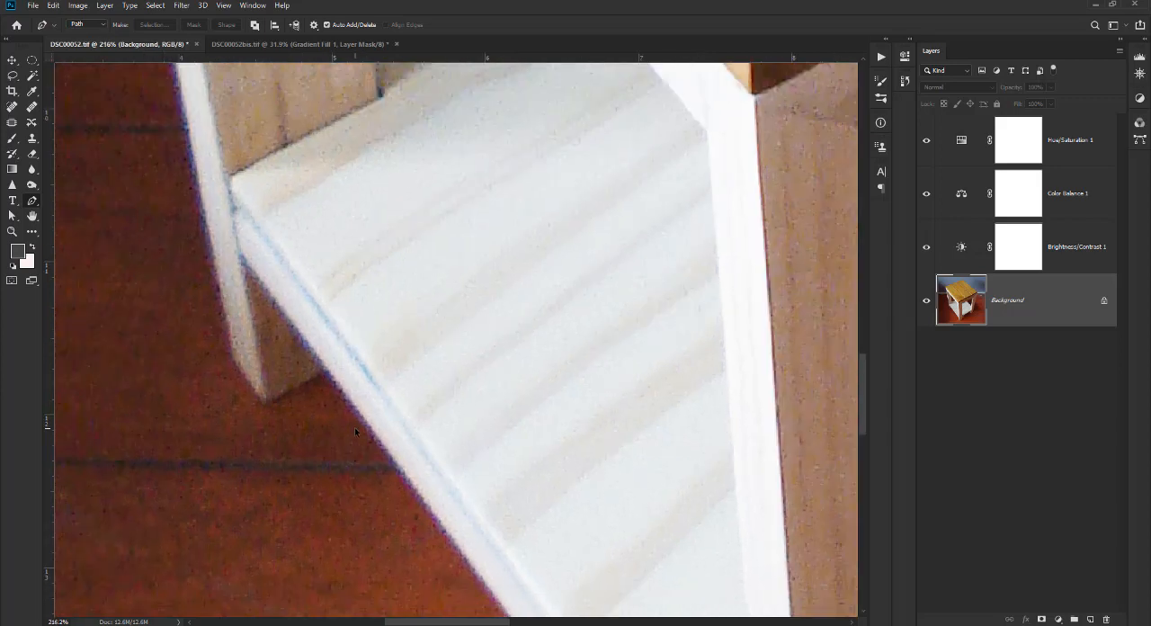
pyautogui.moveTo(471, 365); pyautogui.dragTo(507, 395)
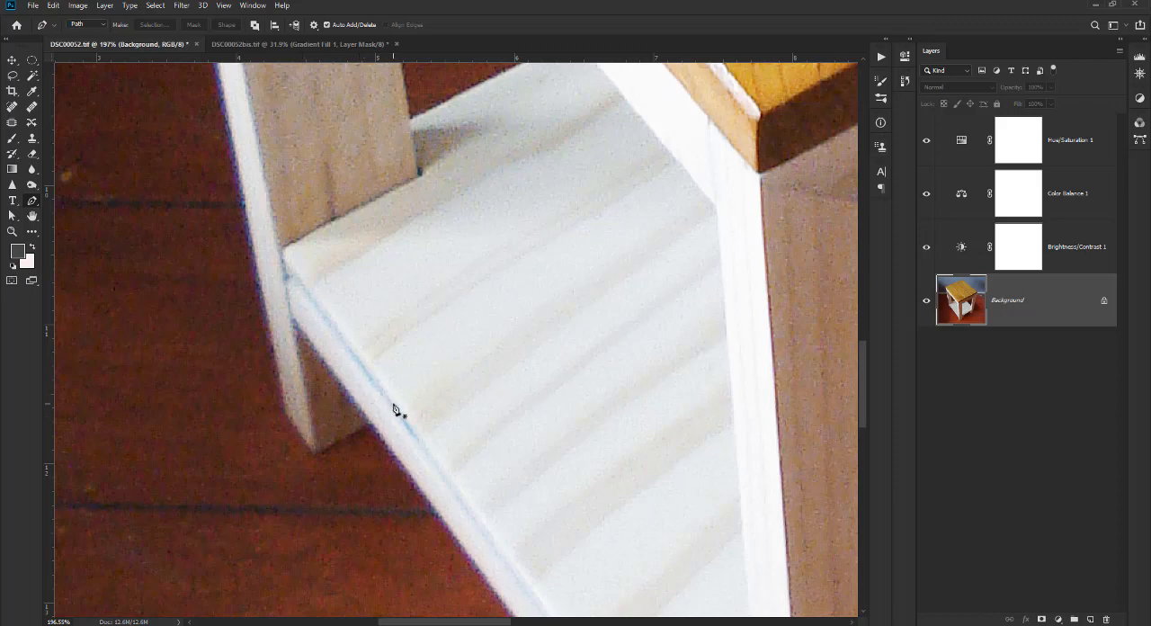
pyautogui.moveTo(508, 260); pyautogui.dragTo(449, 261)
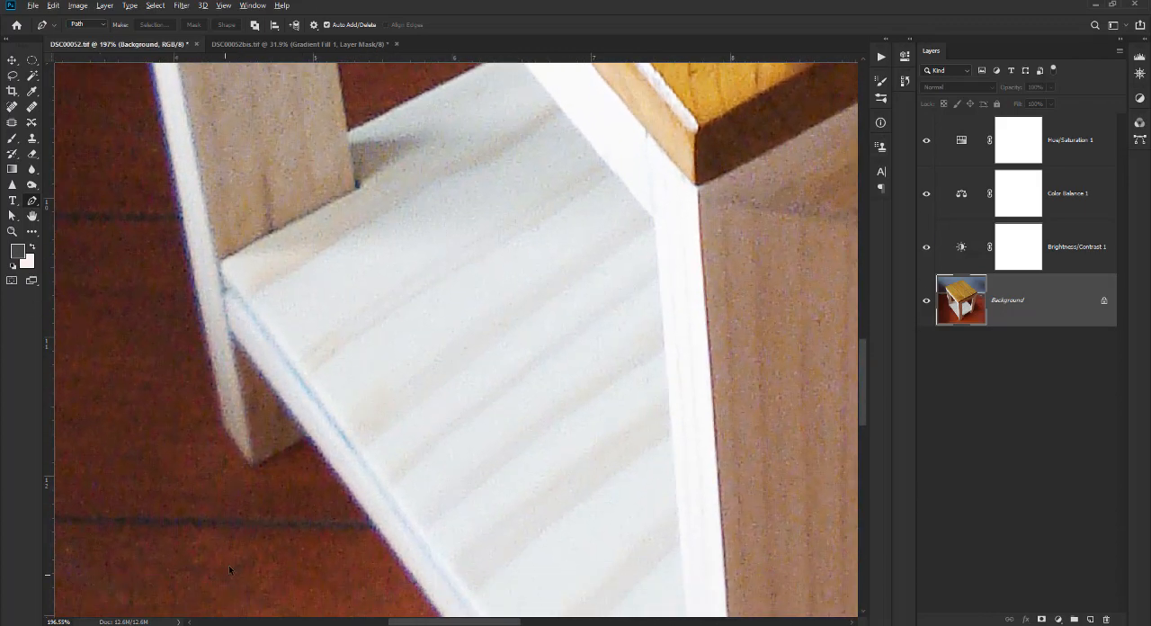
pyautogui.scroll(3, 265, 531)
pyautogui.moveTo(309, 460); pyautogui.dragTo(396, 483)
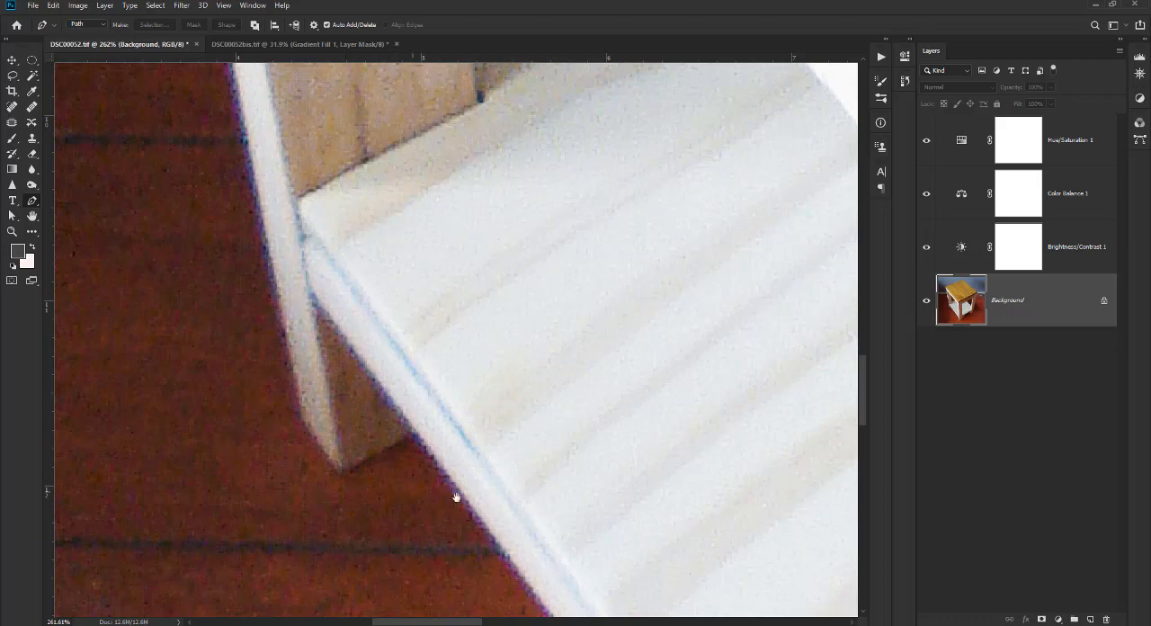
pyautogui.moveTo(453, 491); pyautogui.dragTo(399, 444)
pyautogui.hotkey('ctrl', '0')
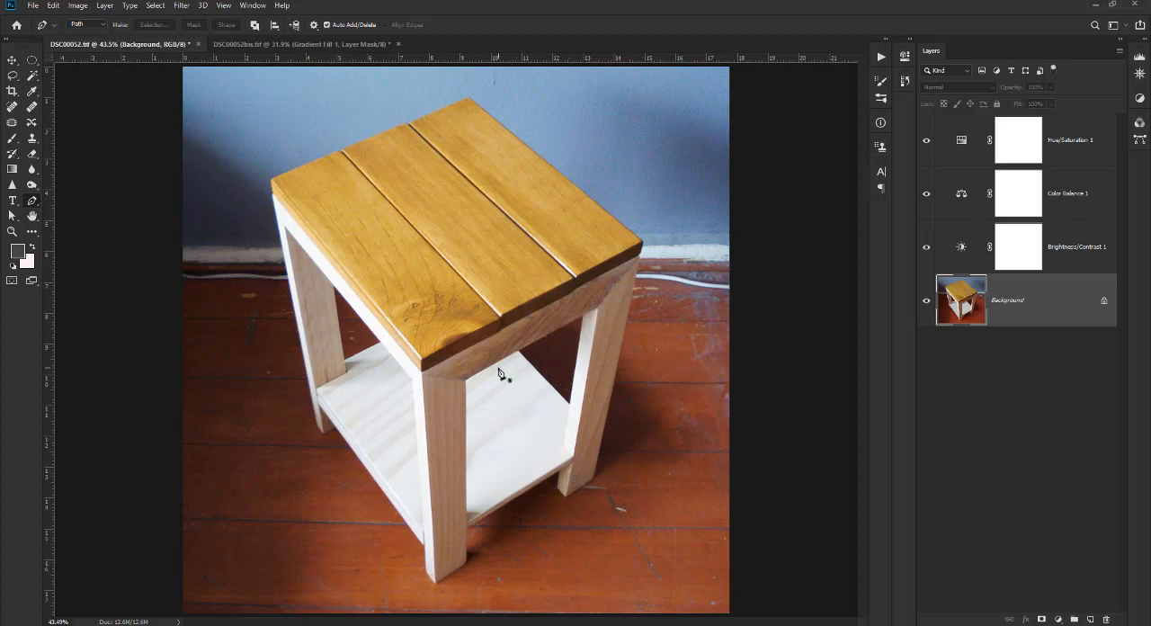
pyautogui.scroll(-1, 500, 372)
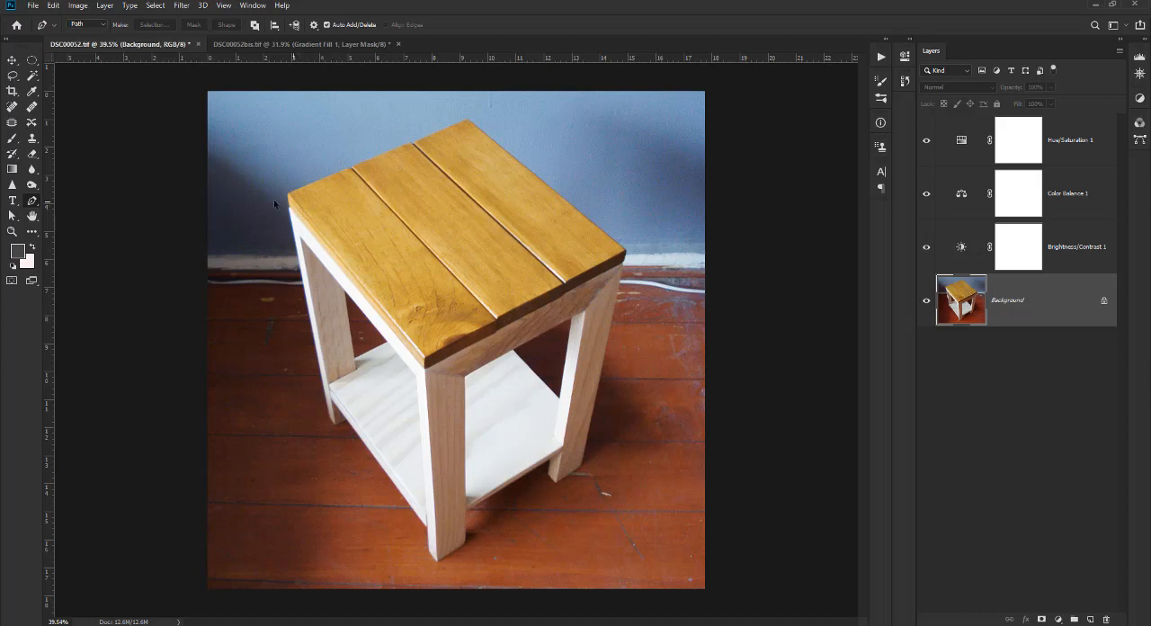
pyautogui.rightClick(33, 81)
pyautogui.click(78, 75)
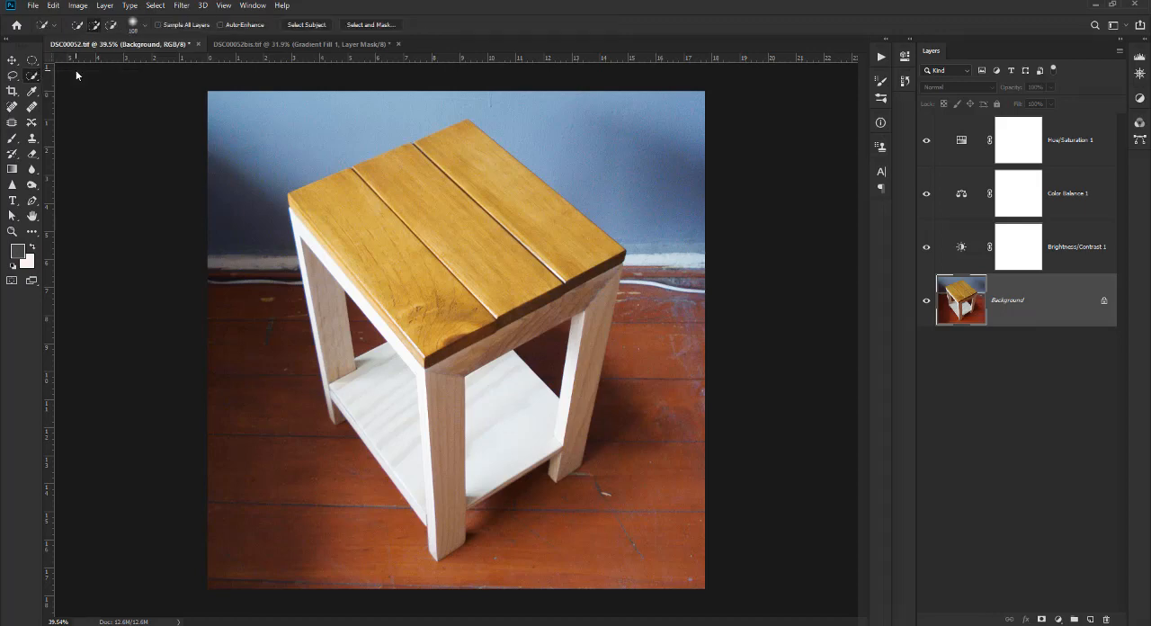
pyautogui.click(32, 201)
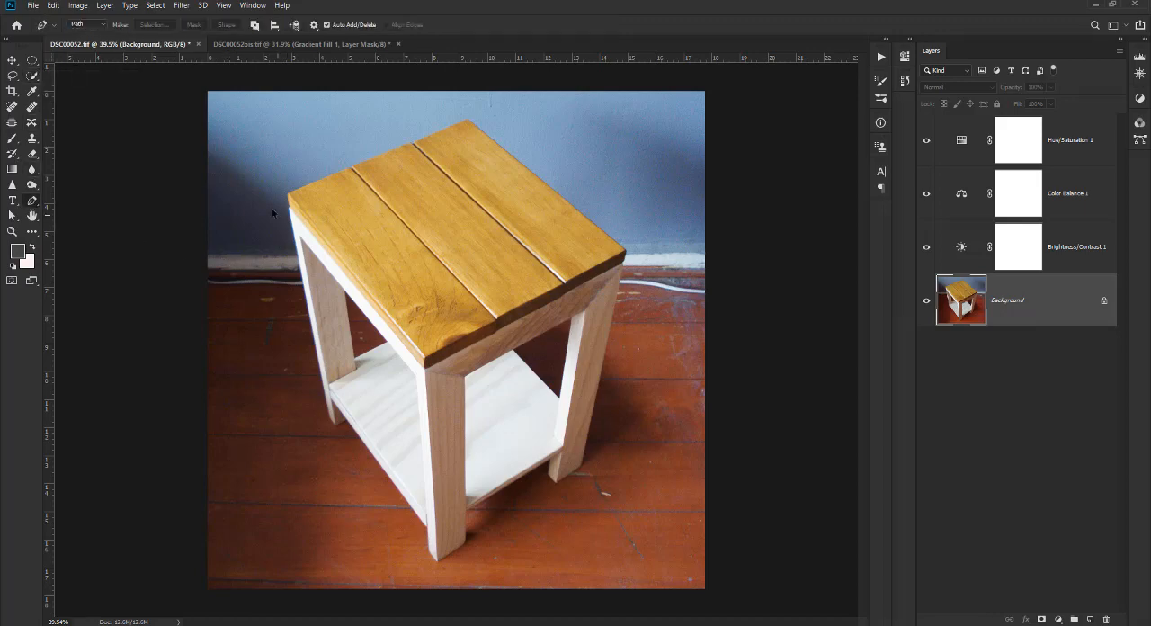
# Start a Pen path at the shelf's lower edge and trace around the foot of the left back leg with three anchor points.
pyautogui.scroll(3, 272, 208)
pyautogui.scroll(2, 289, 178)
pyautogui.moveTo(506, 171); pyautogui.dragTo(450, 135)
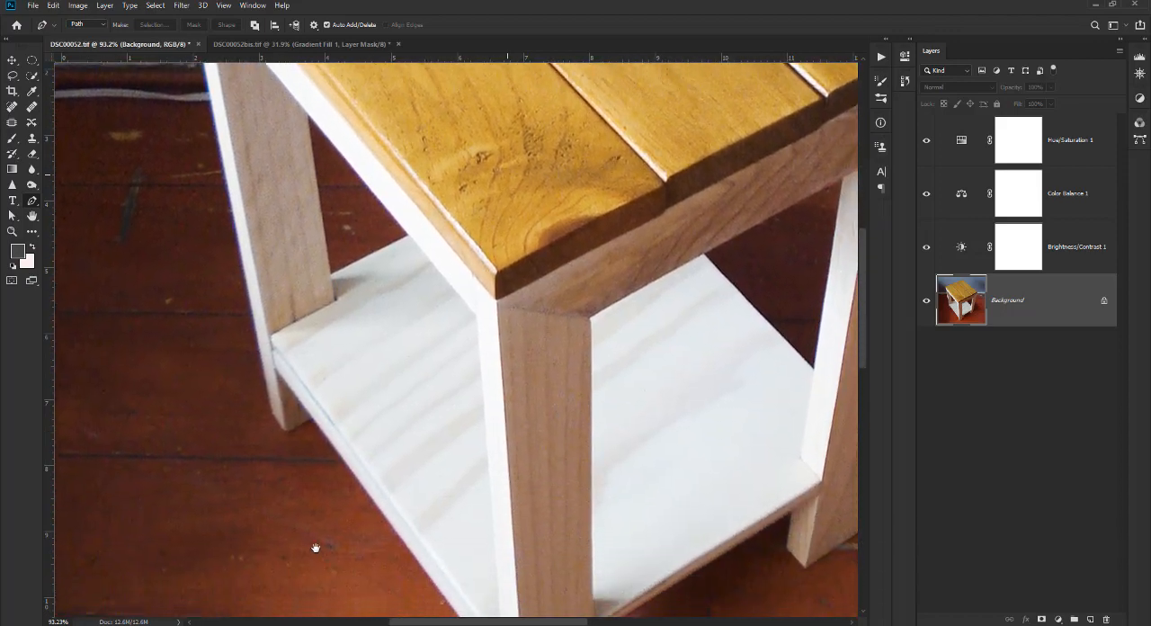
pyautogui.moveTo(338, 485); pyautogui.dragTo(419, 531)
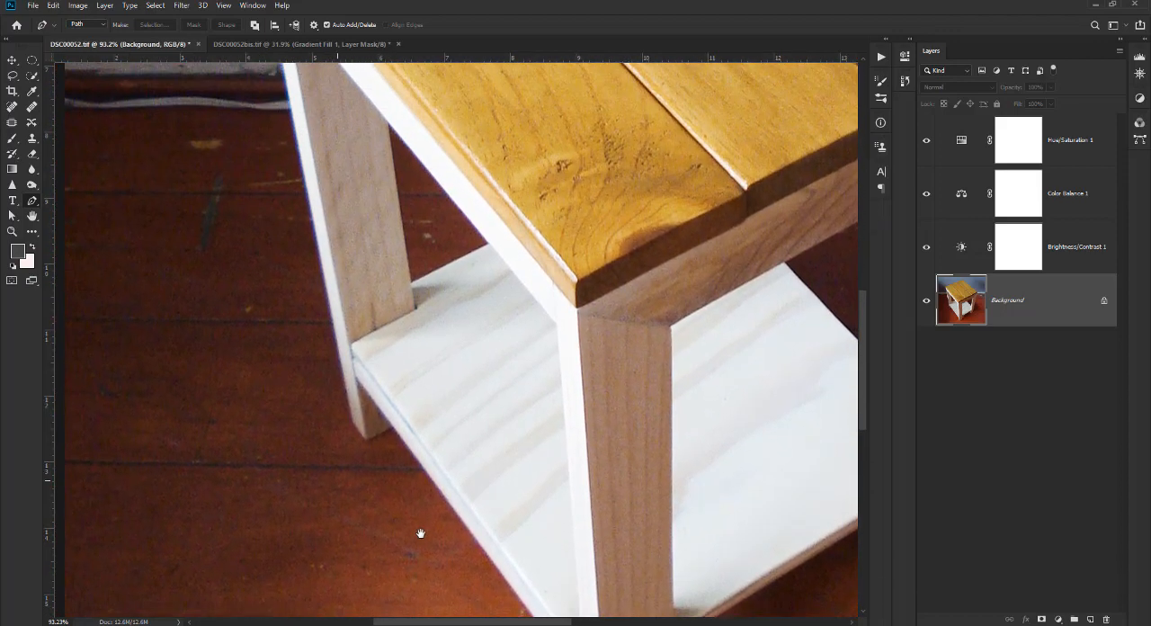
pyautogui.scroll(2, 400, 441)
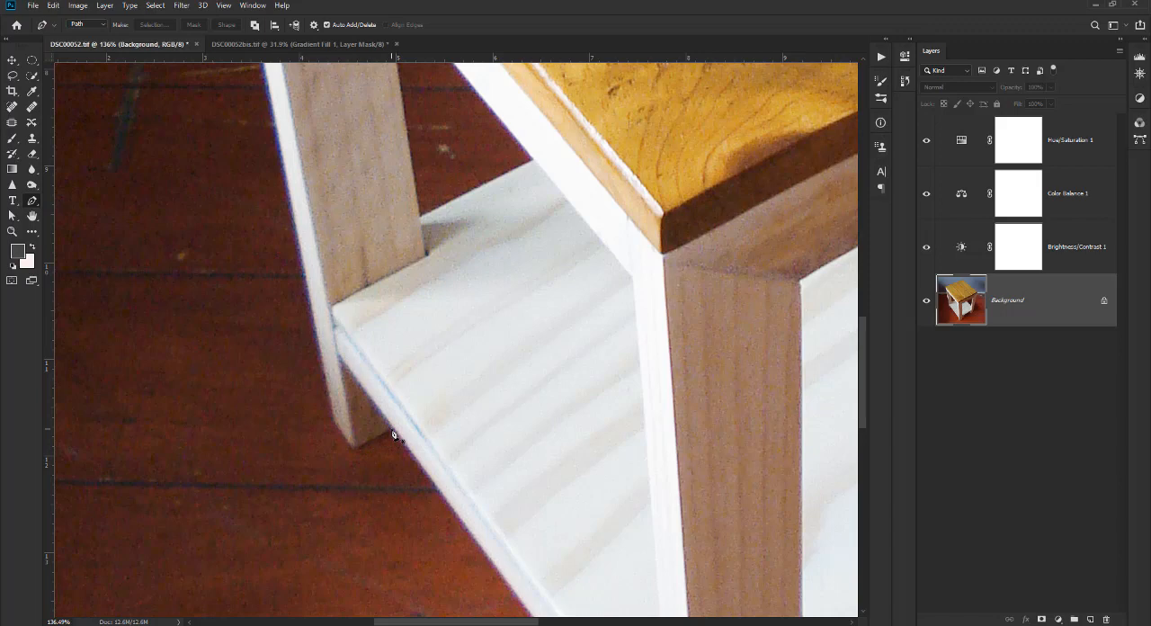
pyautogui.scroll(1, 393, 435)
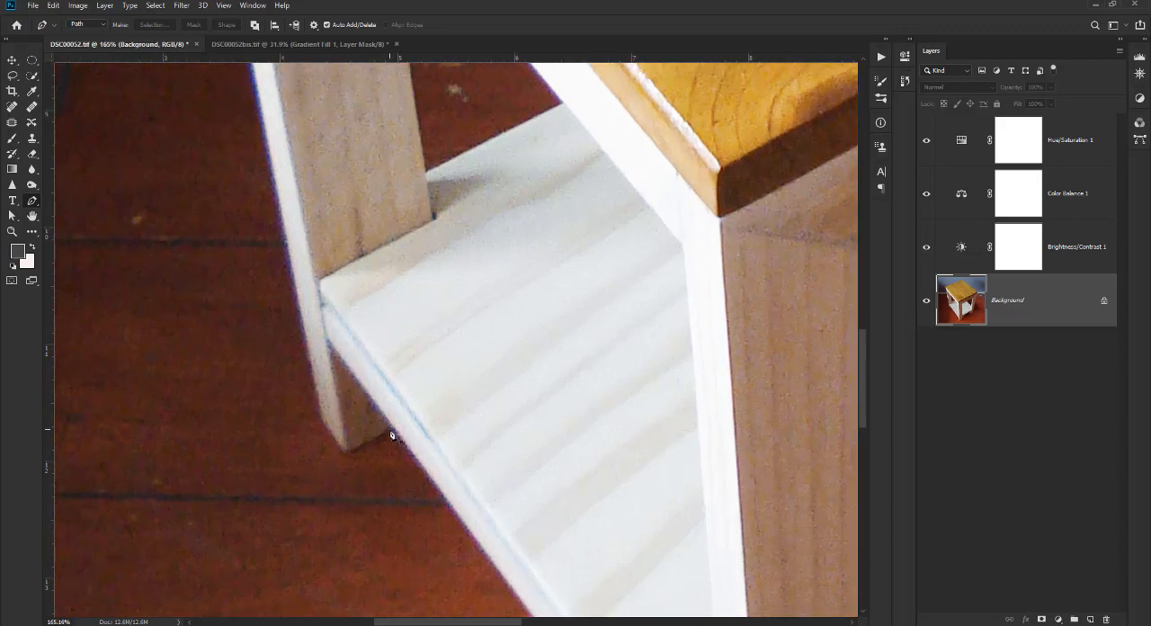
pyautogui.click(390, 430)
pyautogui.click(347, 453)
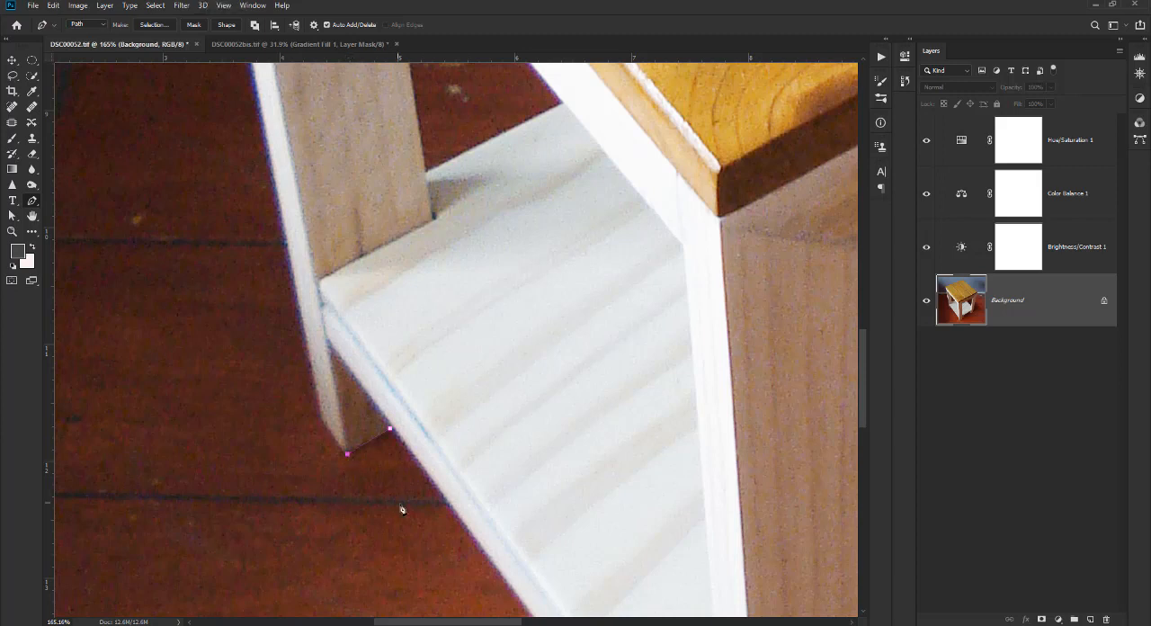
pyautogui.click(321, 420)
# Extend the path up the outer edge of the left back leg to the underside of the tabletop's left corner.
pyautogui.moveTo(392, 475); pyautogui.dragTo(437, 540)
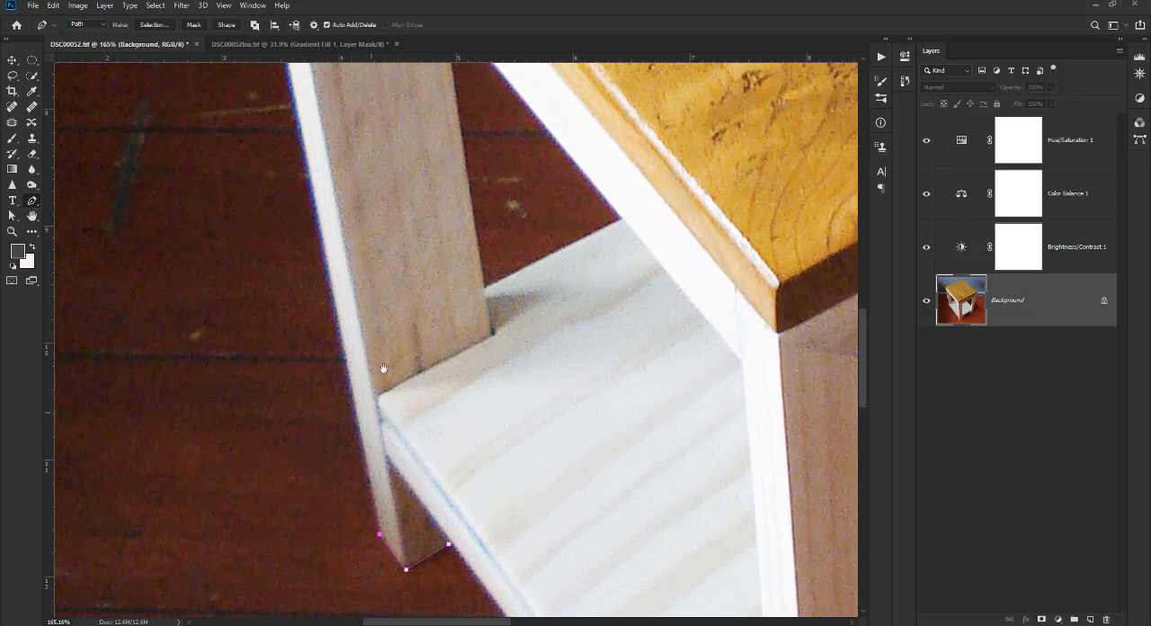
pyautogui.moveTo(397, 343); pyautogui.dragTo(431, 424)
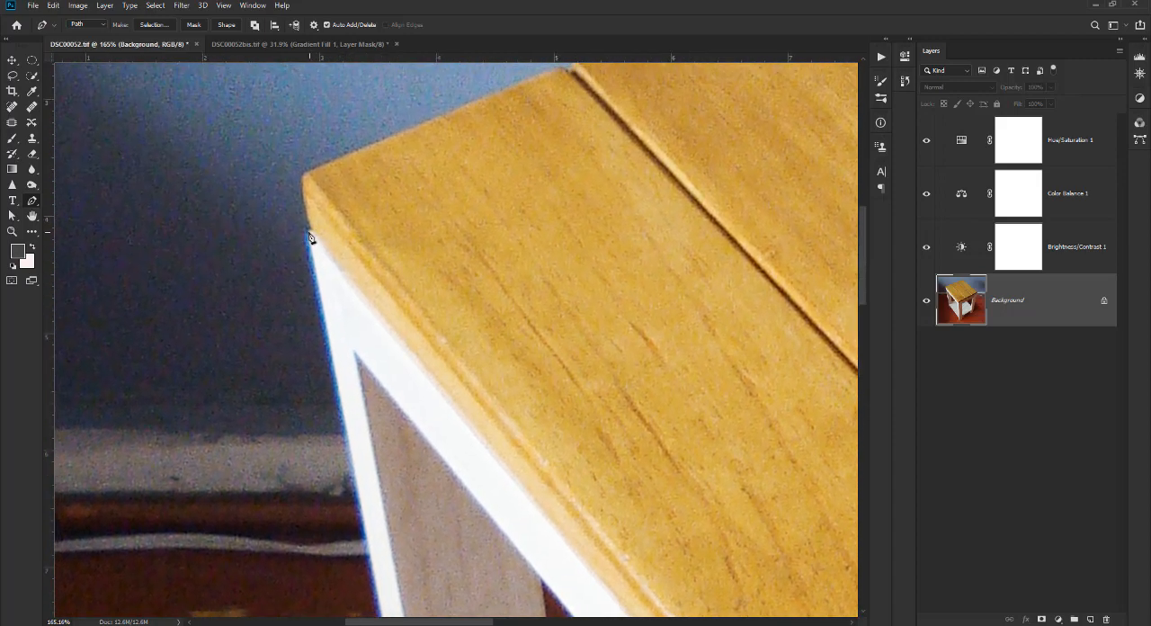
pyautogui.moveTo(382, 452); pyautogui.dragTo(377, 352)
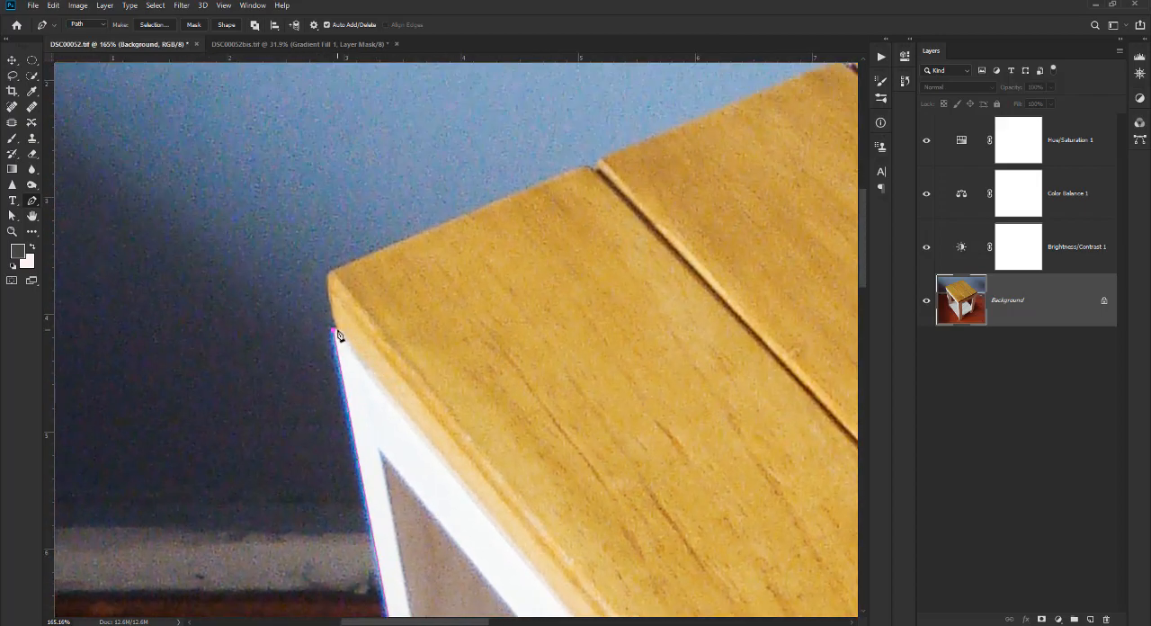
# Carry the path up the tabletop's left side edge and around its rounded left corner with a curved anchor point.
pyautogui.scroll(3, 338, 334)
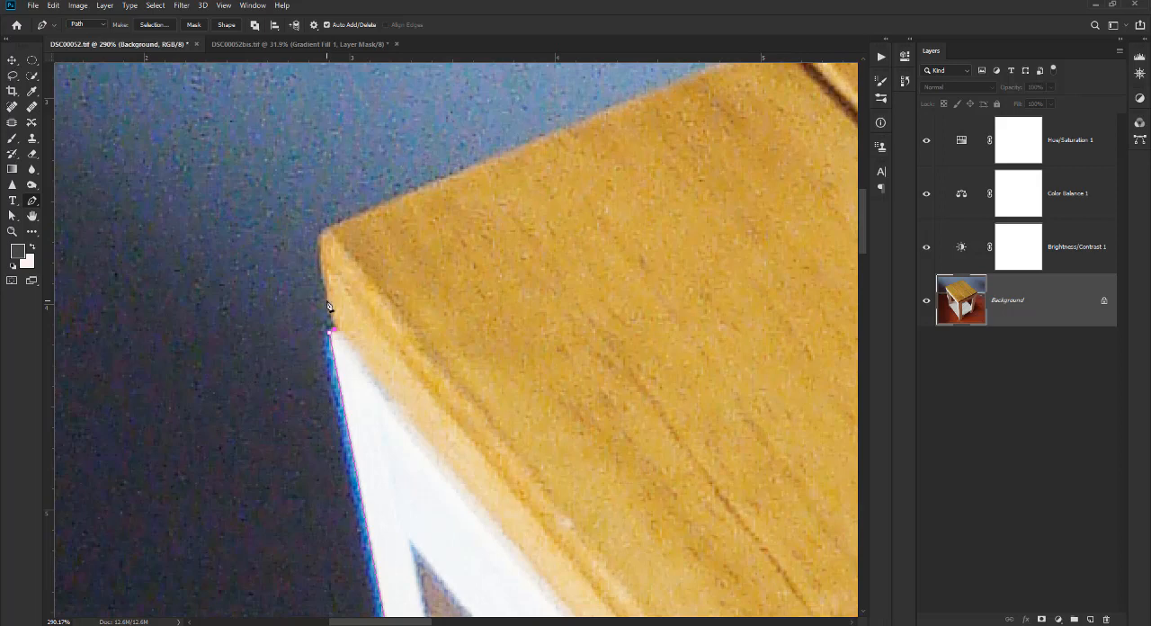
pyautogui.click(321, 241)
pyautogui.moveTo(330, 232); pyautogui.dragTo(340, 232)
# Extend the path along the first plank's back edge and into the gap before the second plank.
pyautogui.moveTo(606, 199); pyautogui.dragTo(374, 387)
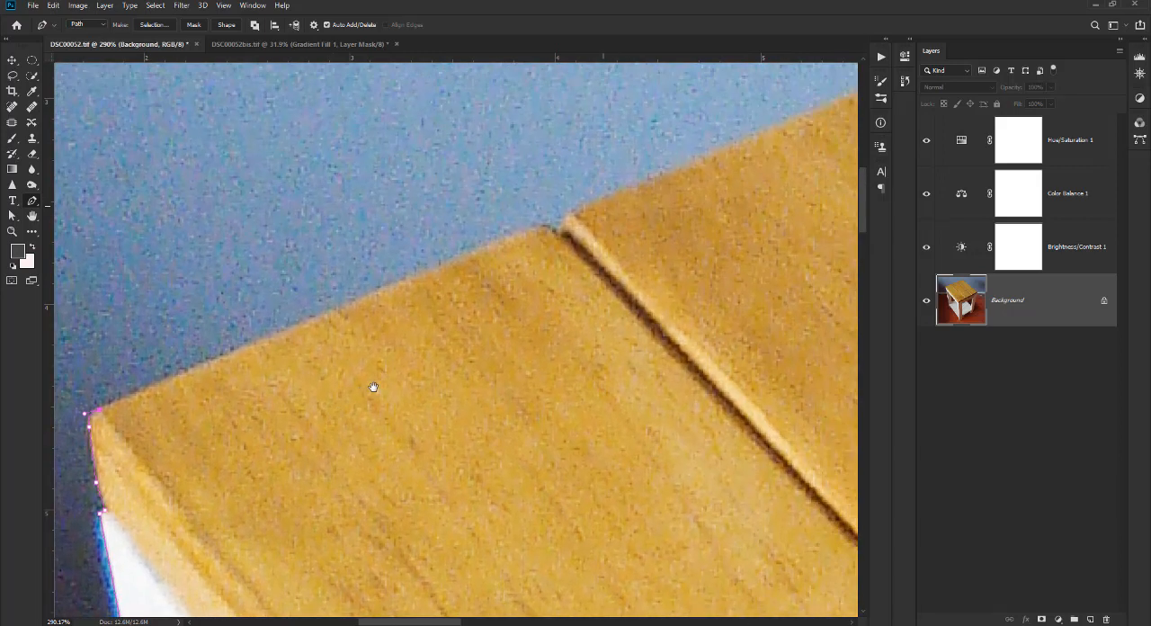
pyautogui.click(541, 231)
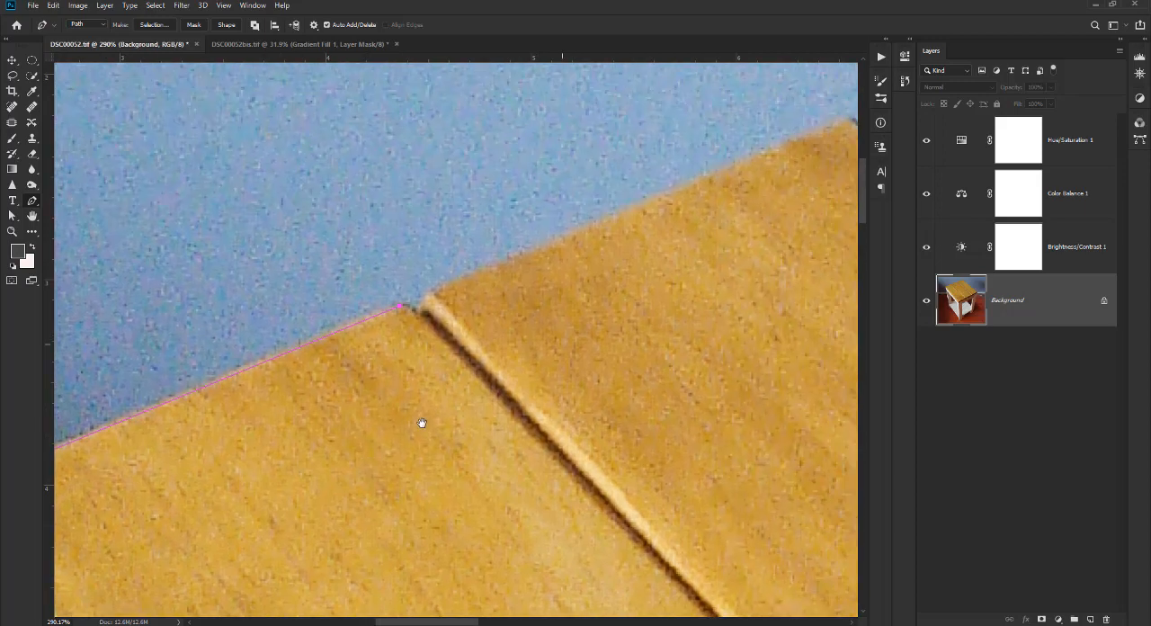
pyautogui.scroll(2, 412, 311)
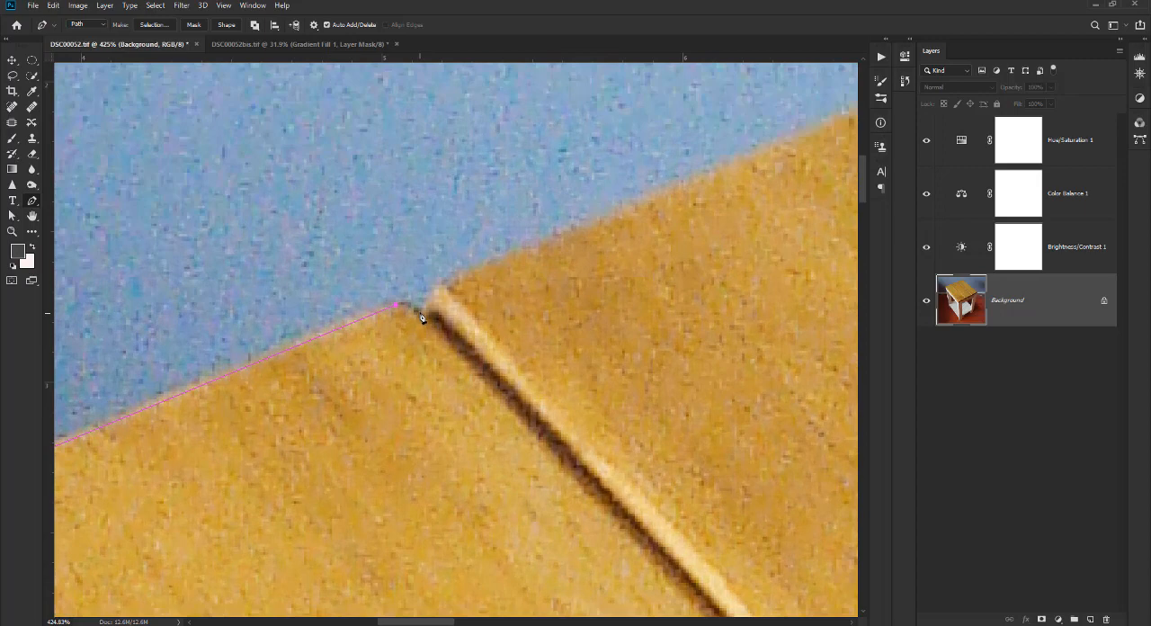
pyautogui.click(416, 308)
# Extend the path along the second plank's back edge to the gap before the third plank.
pyautogui.moveTo(611, 270); pyautogui.dragTo(365, 414)
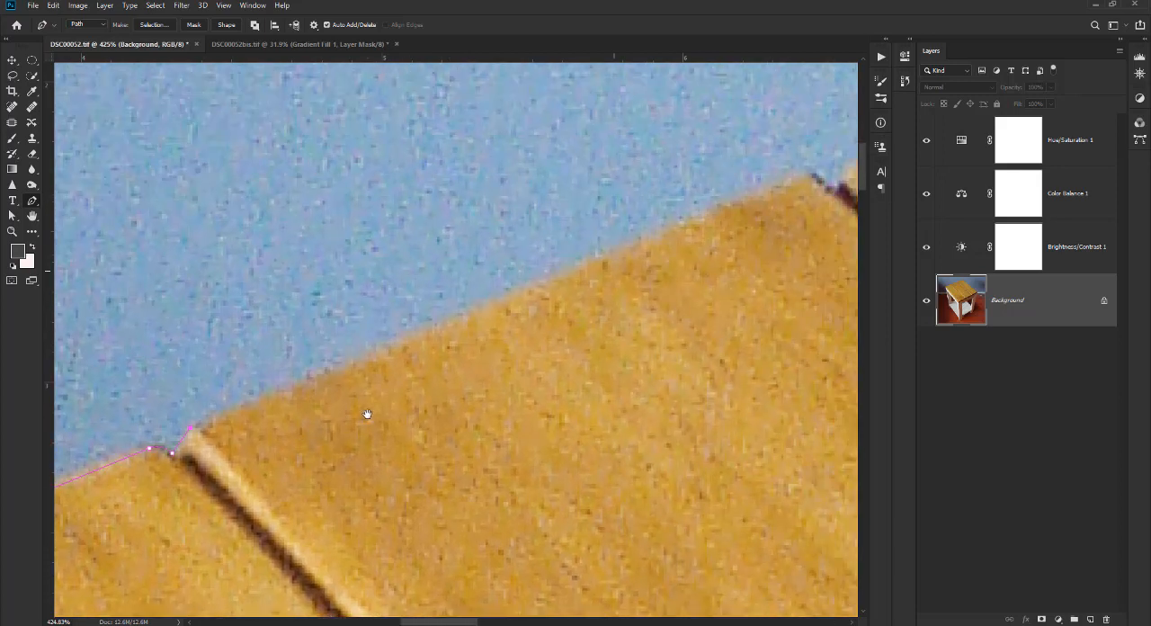
pyautogui.click(809, 177)
pyautogui.moveTo(539, 329); pyautogui.dragTo(122, 456)
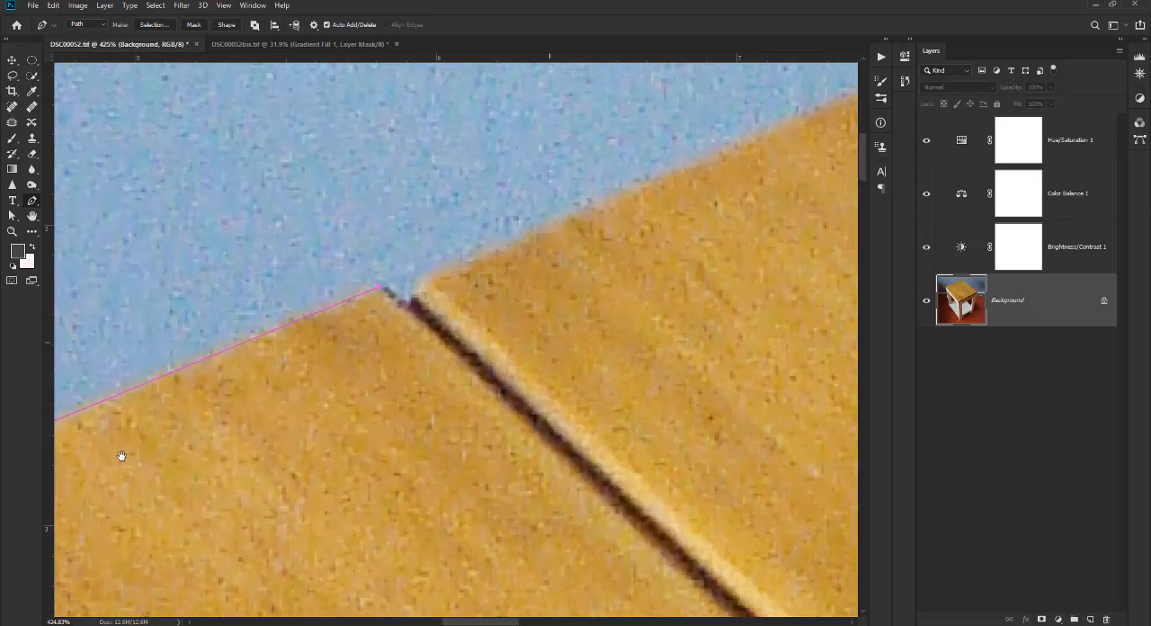
# Carry the path through the gap, around the third plank's corner and along its back edge to just before the tabletop's back corner.
pyautogui.click(411, 304)
pyautogui.moveTo(627, 267); pyautogui.dragTo(311, 445)
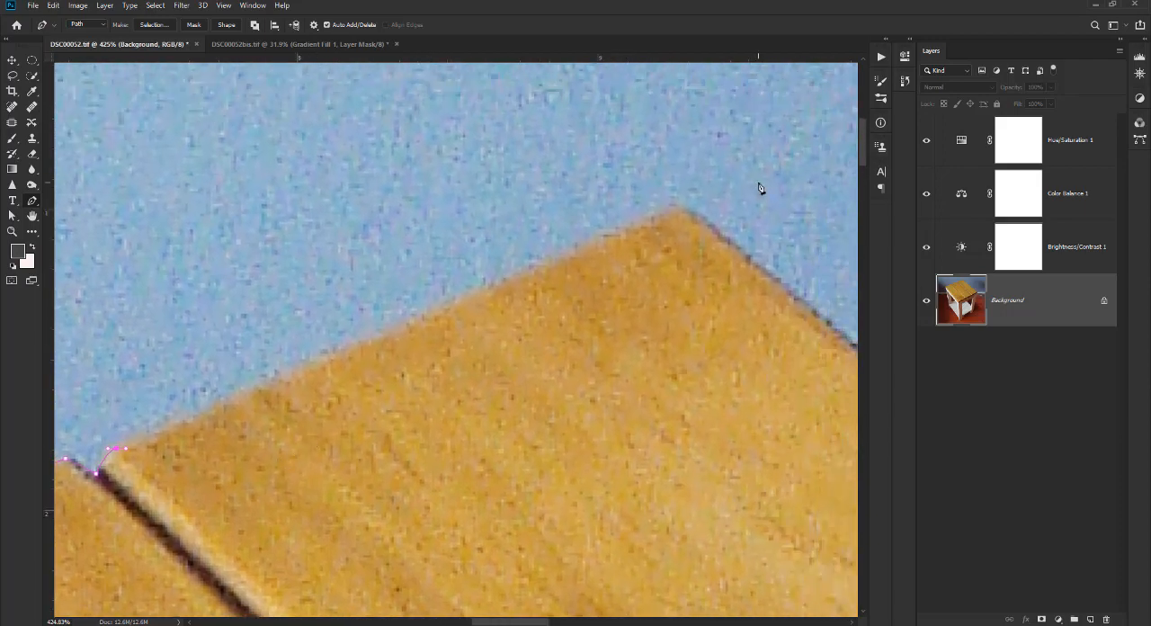
pyautogui.click(658, 215)
pyautogui.hotkey('ctrl', 'z')
pyautogui.click(656, 220)
pyautogui.moveTo(660, 308); pyautogui.dragTo(545, 315)
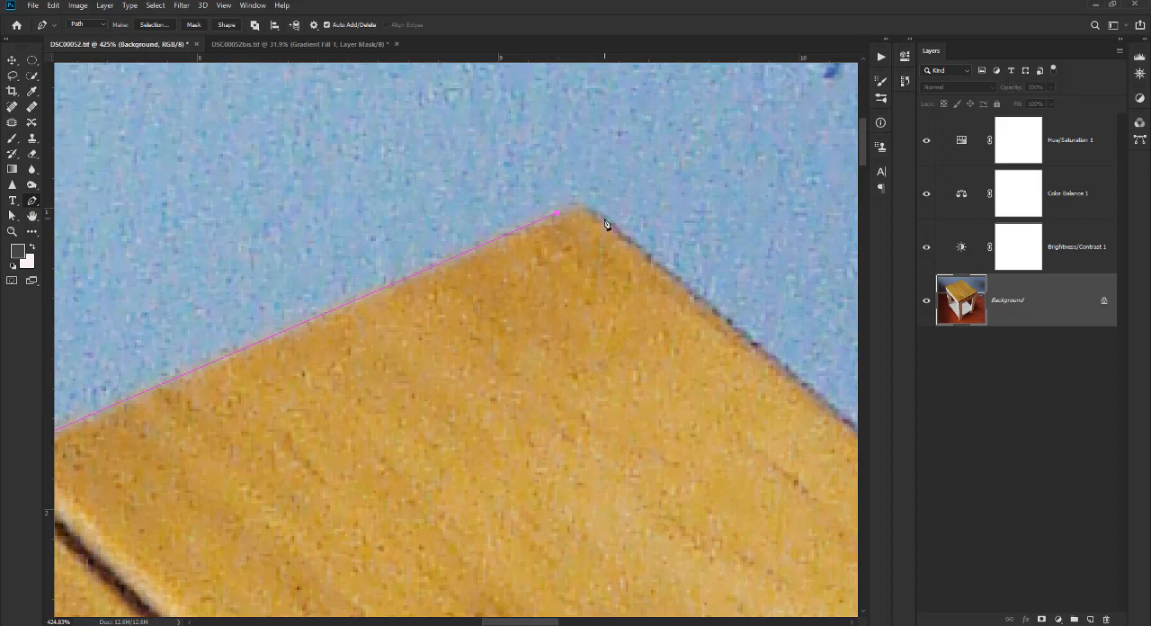
# Round the path over the tabletop's back corner with a curved anchor point.
pyautogui.moveTo(603, 218); pyautogui.dragTo(625, 238)
pyautogui.keyDown('alt'); pyautogui.click(604, 220); pyautogui.keyUp('alt')
pyautogui.scroll(-5, 595, 330)
pyautogui.moveTo(641, 387); pyautogui.dragTo(611, 251)
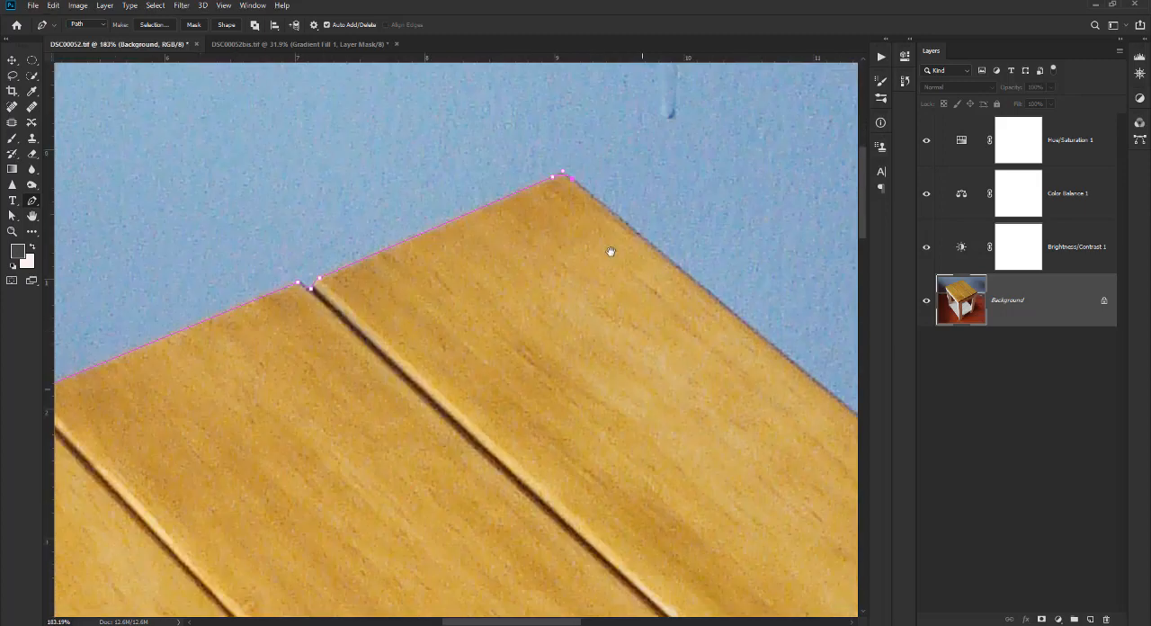
# Close the path at its starting anchor point near the foot of the left back leg.
pyautogui.scroll(-6, 611, 252)
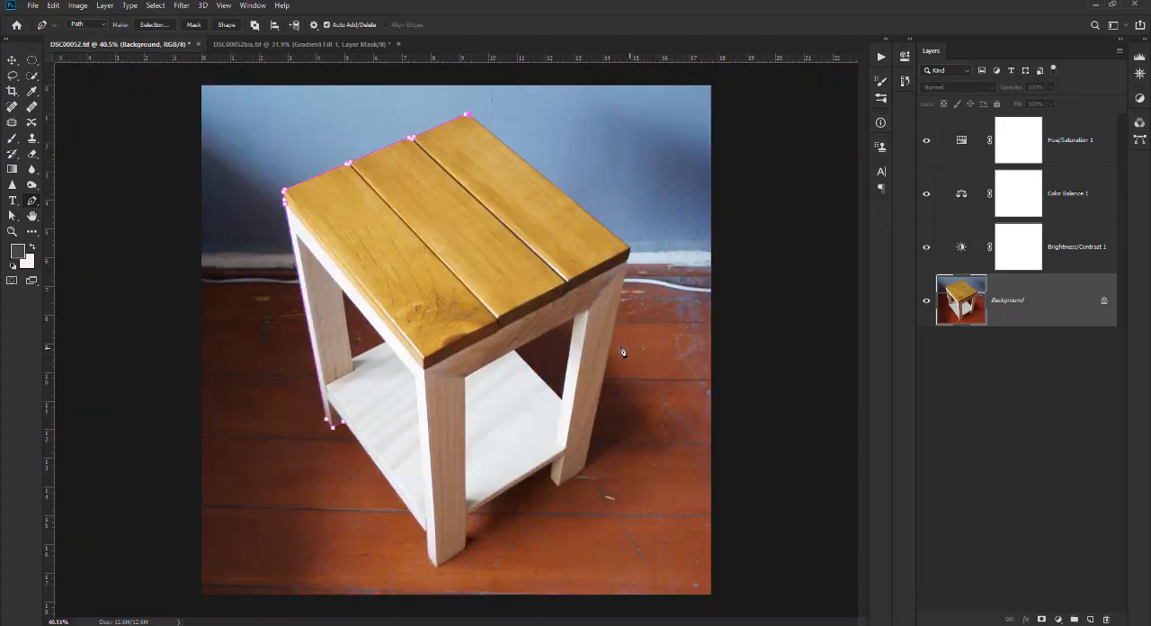
pyautogui.scroll(1, 437, 337)
pyautogui.moveTo(473, 254); pyautogui.dragTo(457, 326)
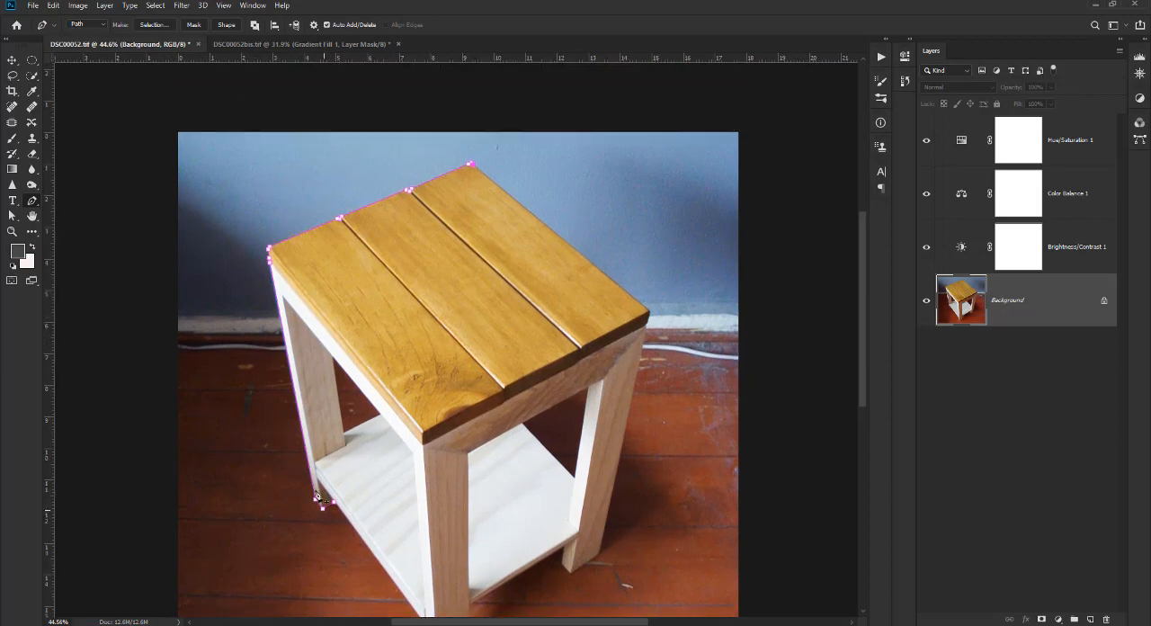
pyautogui.scroll(-2, 584, 511)
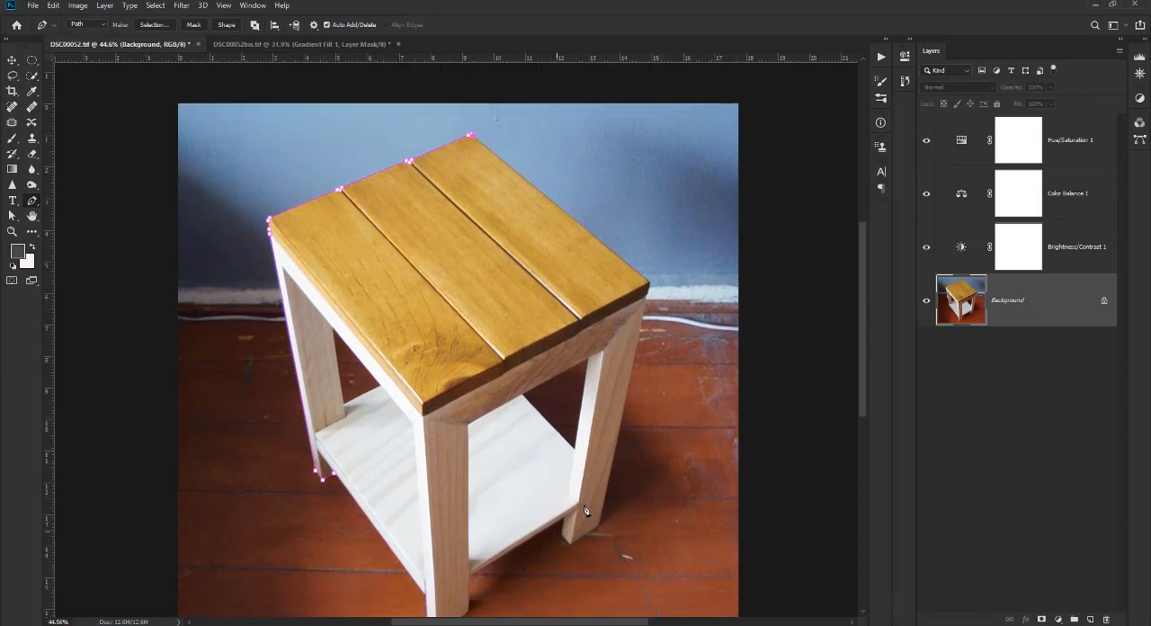
pyautogui.scroll(-2, 585, 511)
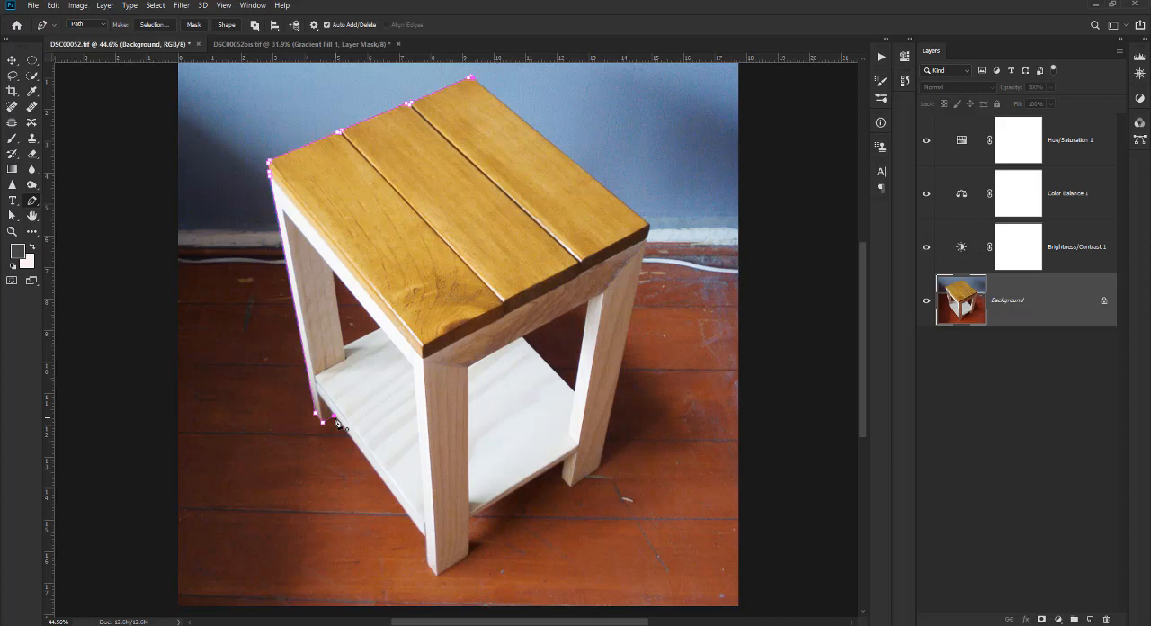
pyautogui.click(335, 420)
# Expand the collapsed panels, then undock the Paths panel over the image and enlarge it.
pyautogui.click(1146, 40)
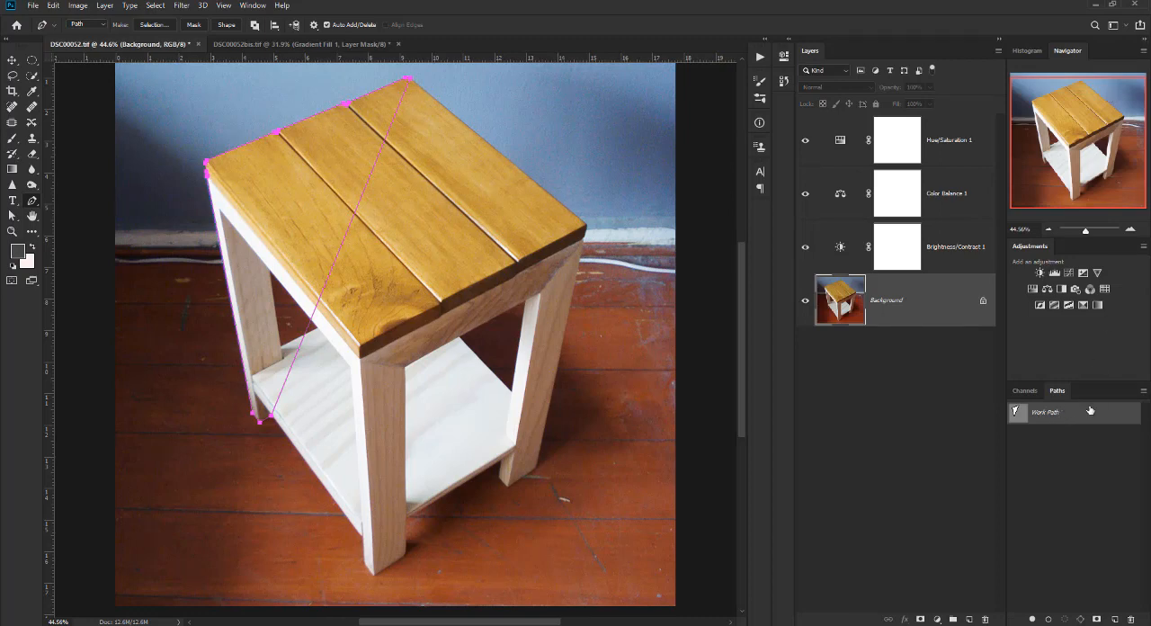
pyautogui.click(250, 5)
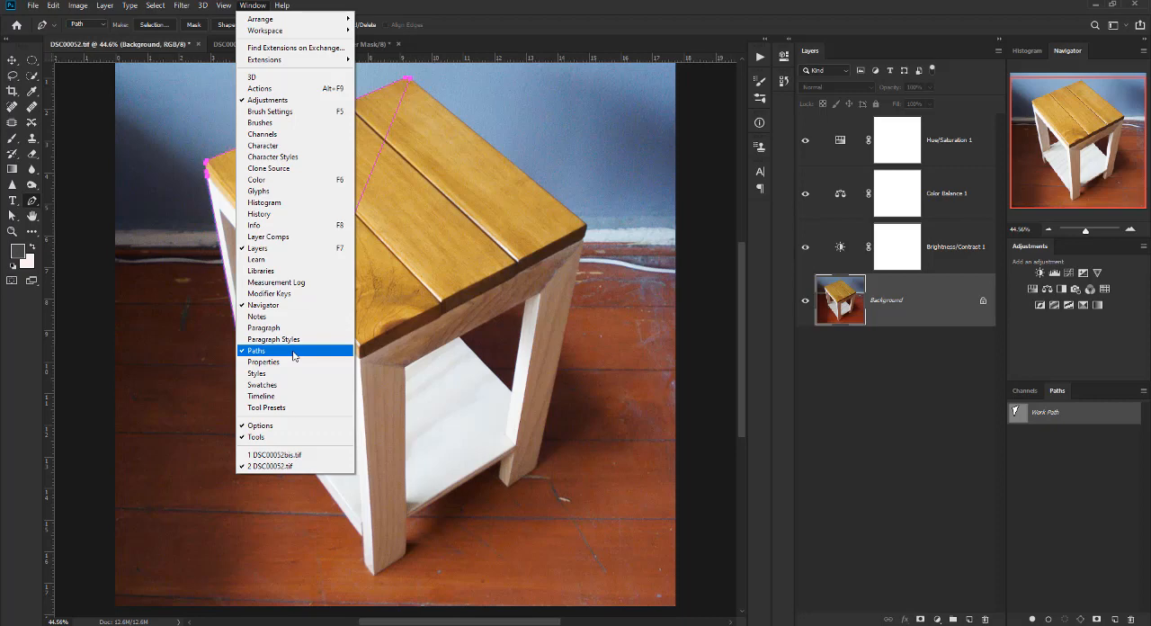
pyautogui.click(1090, 420)
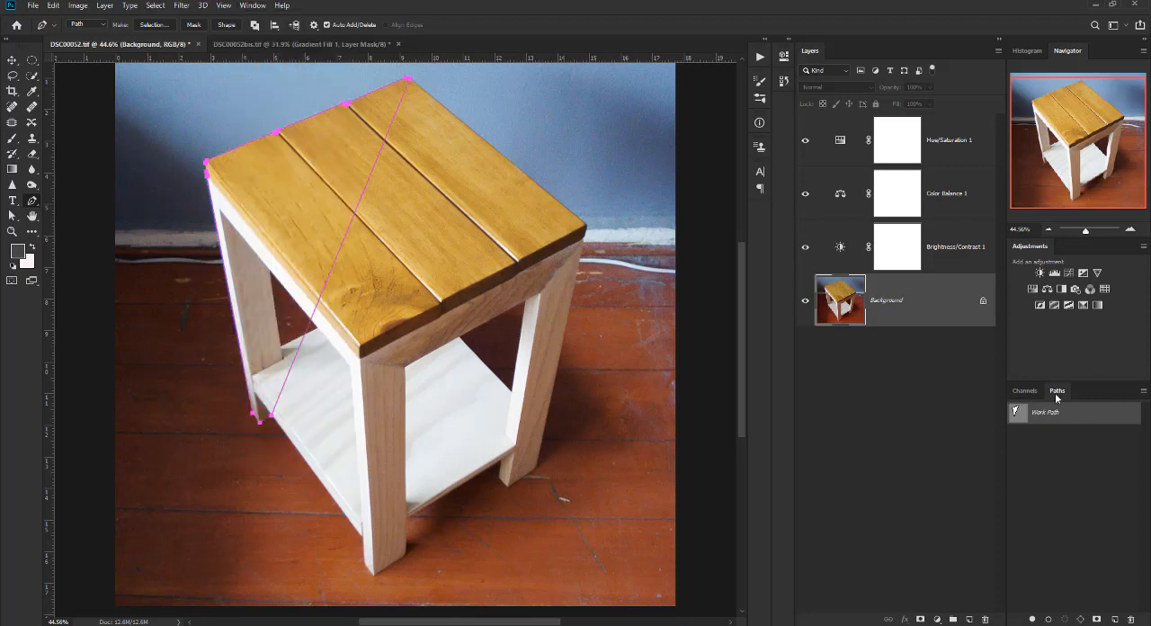
pyautogui.moveTo(1055, 394); pyautogui.dragTo(554, 111)
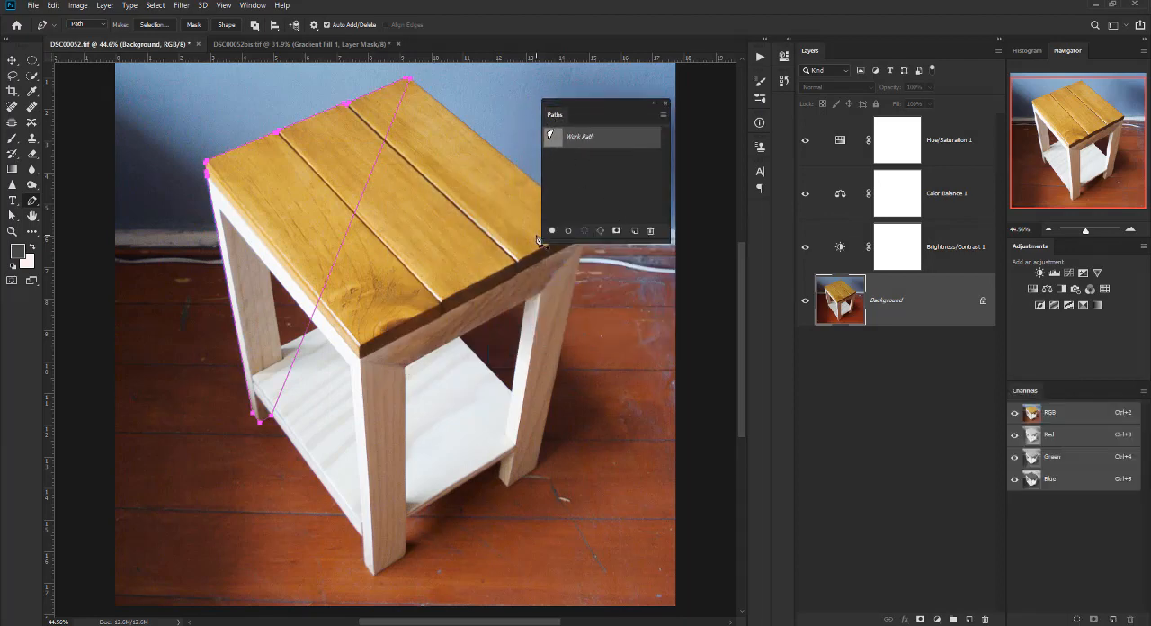
pyautogui.moveTo(540, 244); pyautogui.dragTo(492, 344)
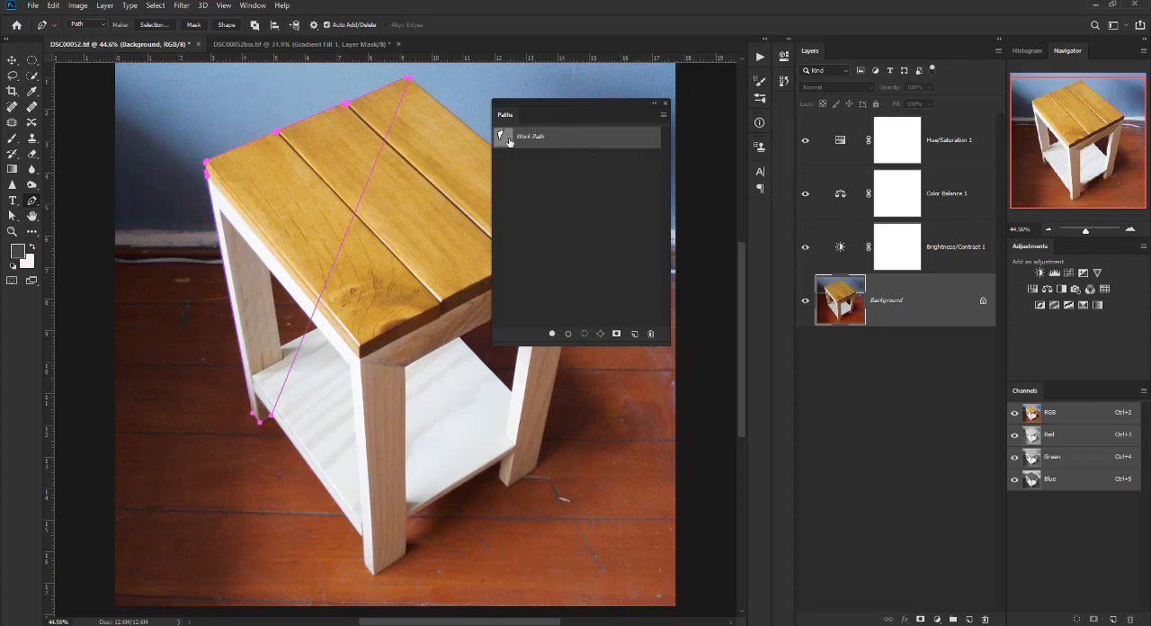
# Save the work path under the name "Path ejemplo".
pyautogui.click(664, 117)
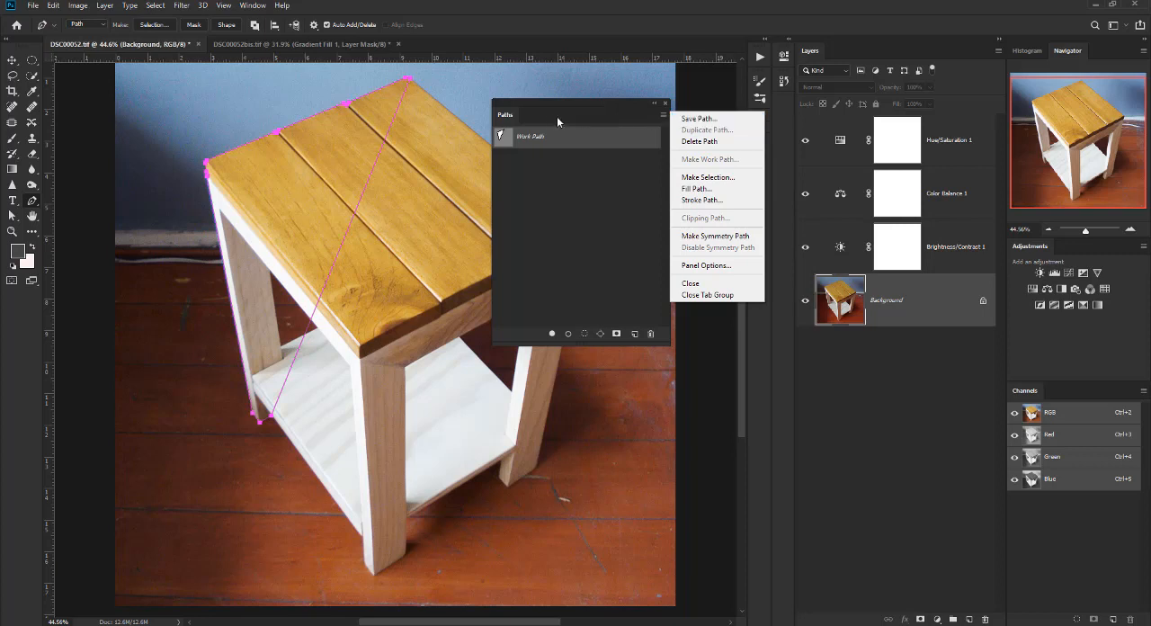
pyautogui.click(694, 119)
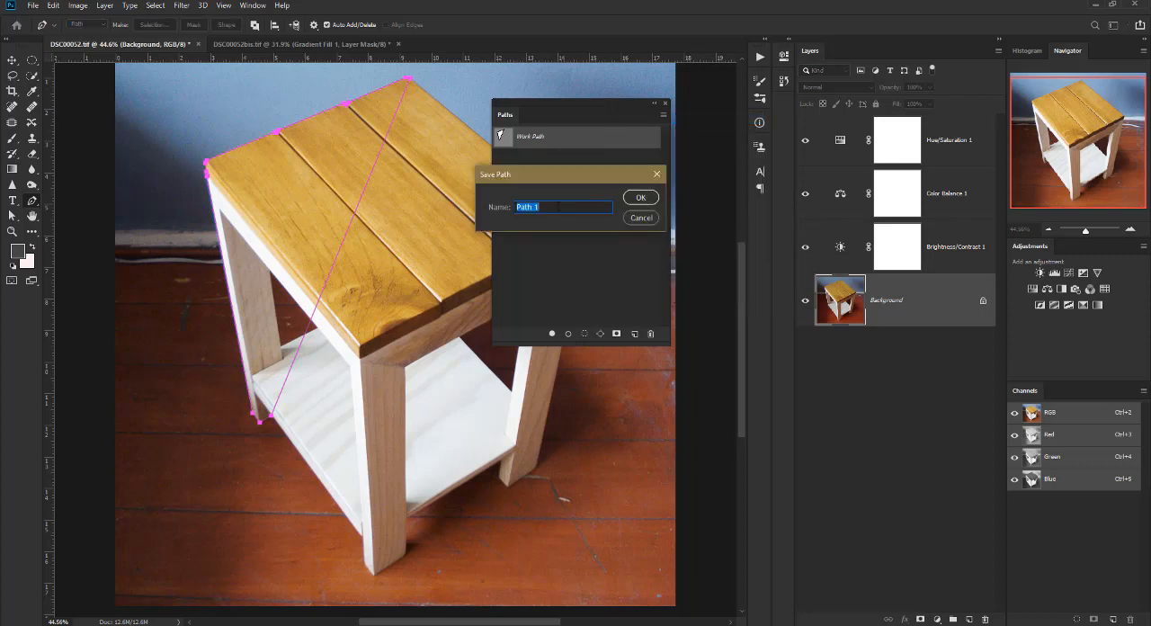
pyautogui.click(560, 207)
pyautogui.write('ejemplo')
pyautogui.click(641, 198)
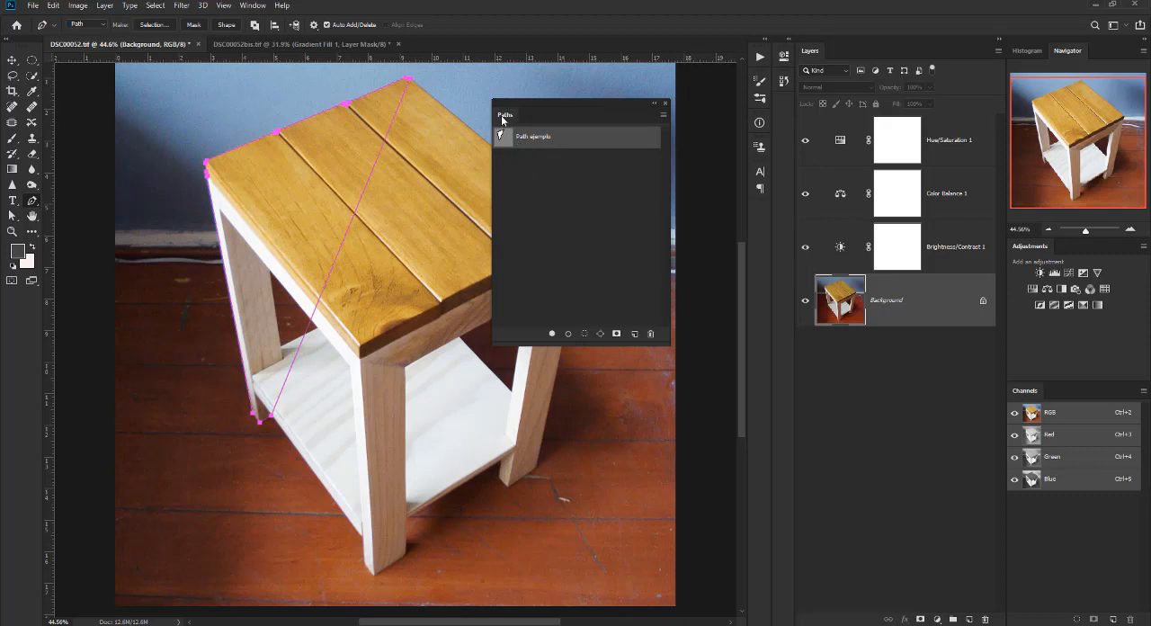
# Dock the Paths panel back beside Channels and arrange the two open documents in a 2-up vertical layout.
pyautogui.moveTo(505, 118); pyautogui.dragTo(1061, 393)
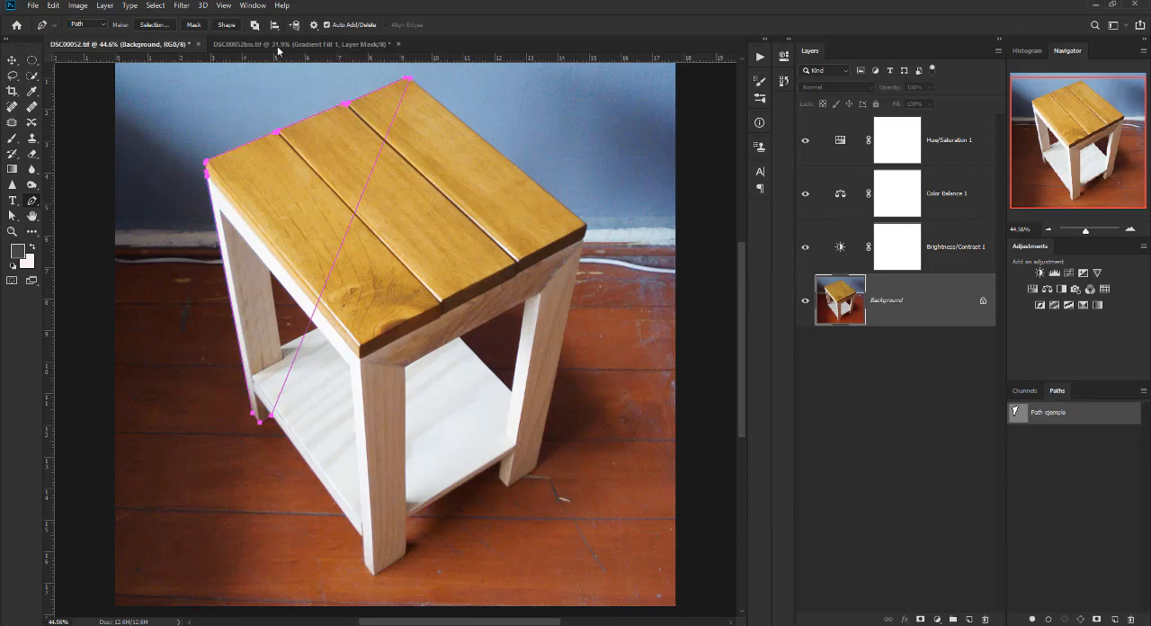
pyautogui.click(255, 7)
pyautogui.moveTo(259, 21)
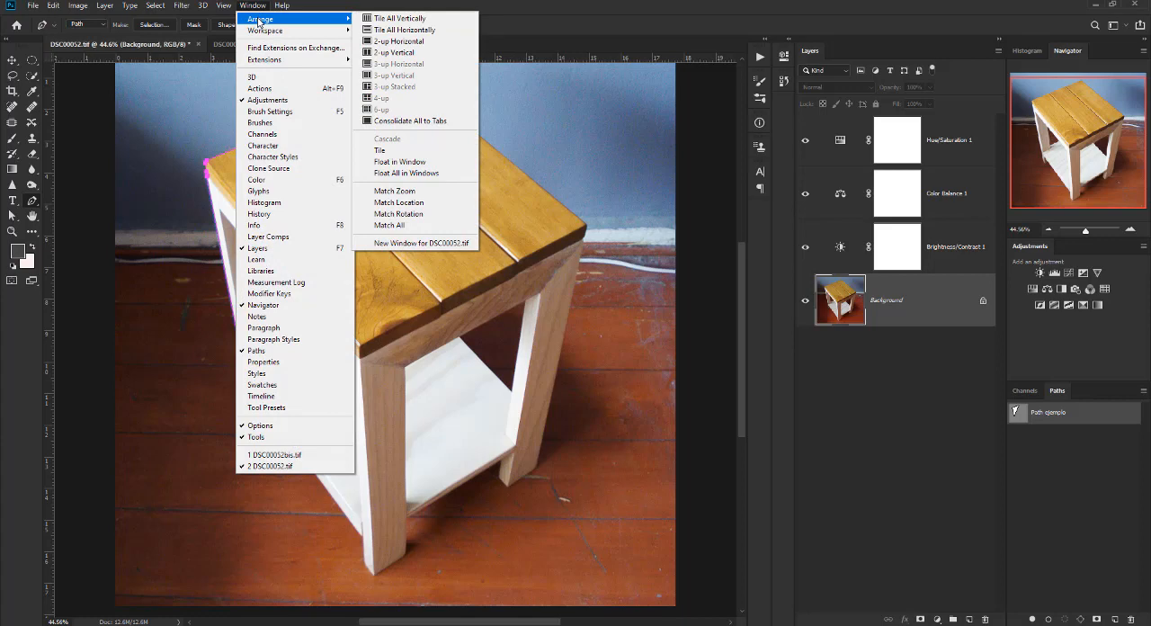
pyautogui.click(407, 55)
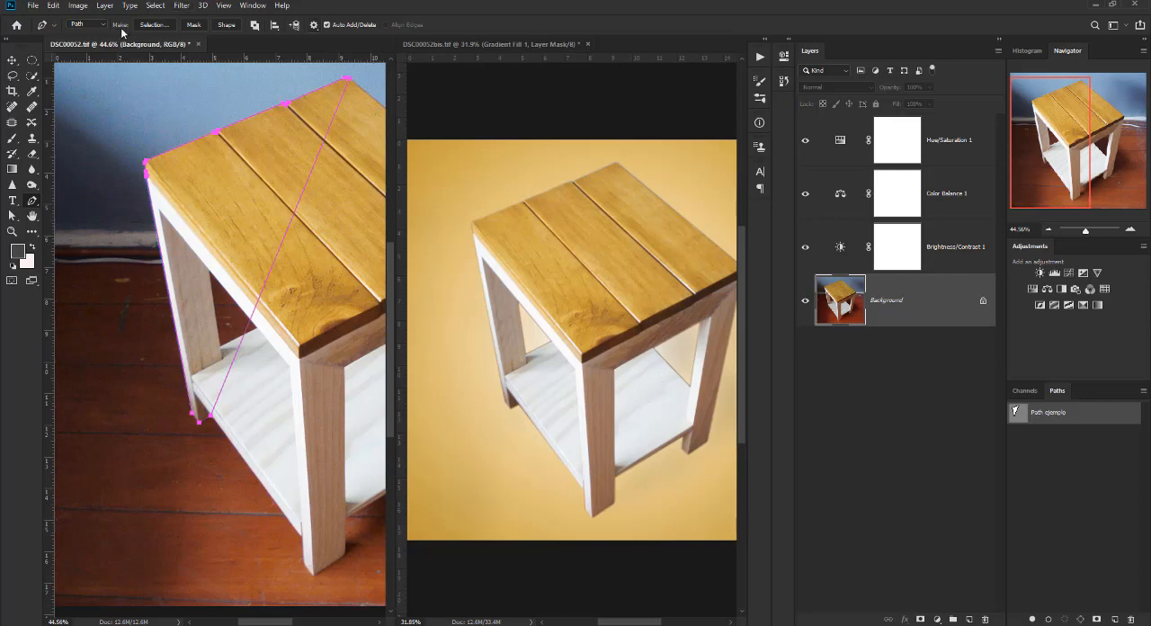
# Zoom out both DSC00052bis.tif and DSC00052.tif until each view shows the entire image.
pyautogui.click(254, 6)
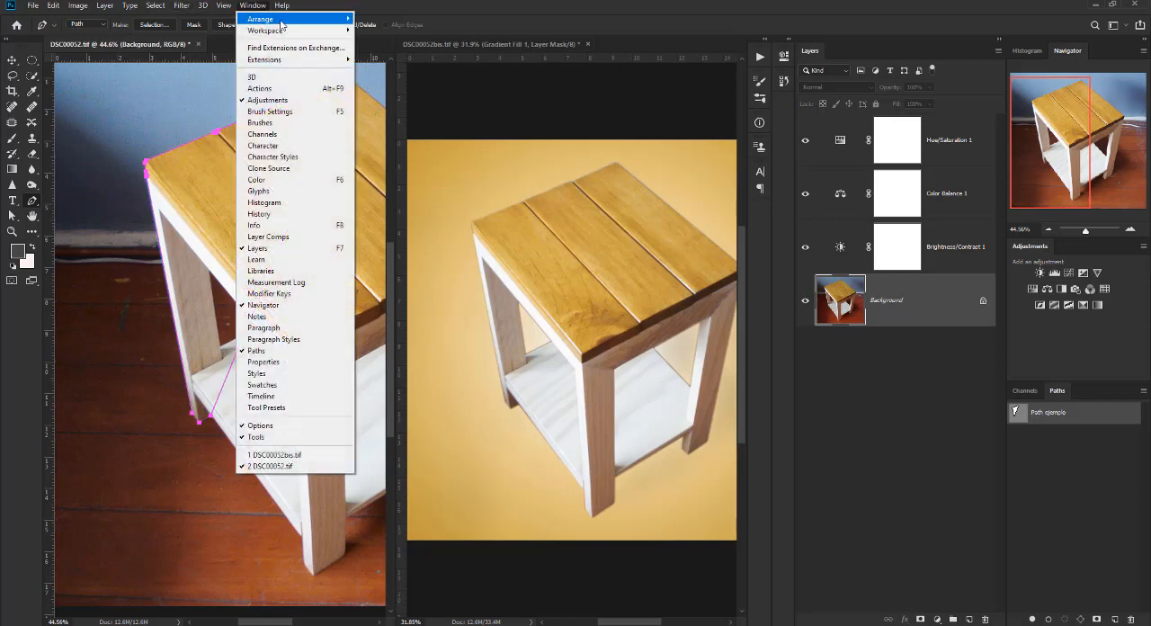
pyautogui.moveTo(277, 31)
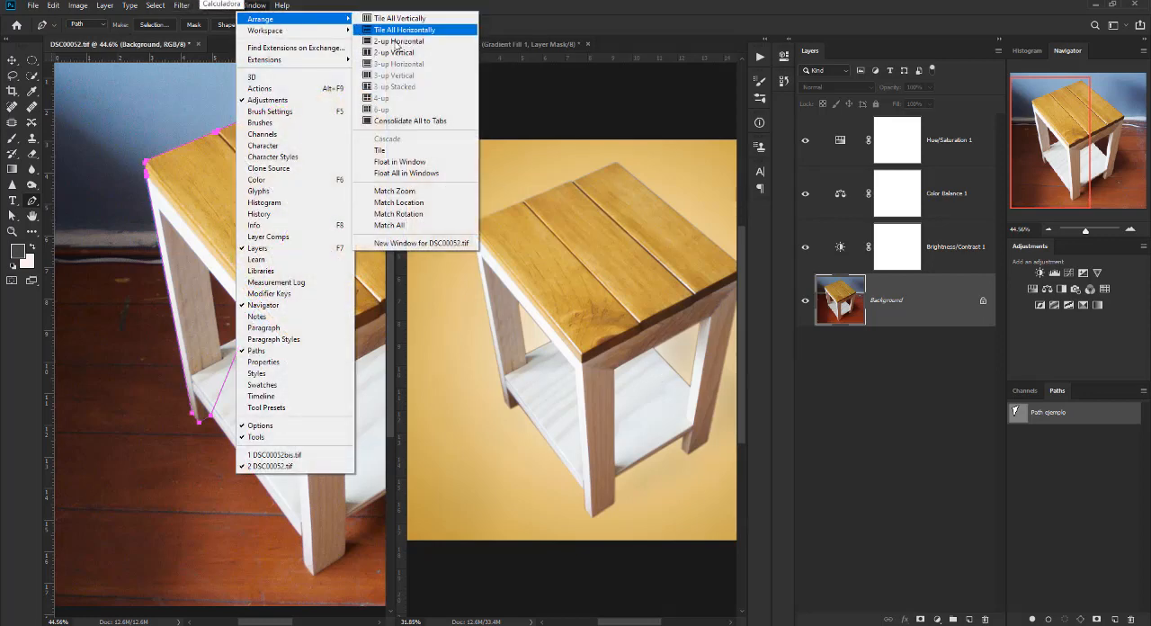
pyautogui.click(518, 43)
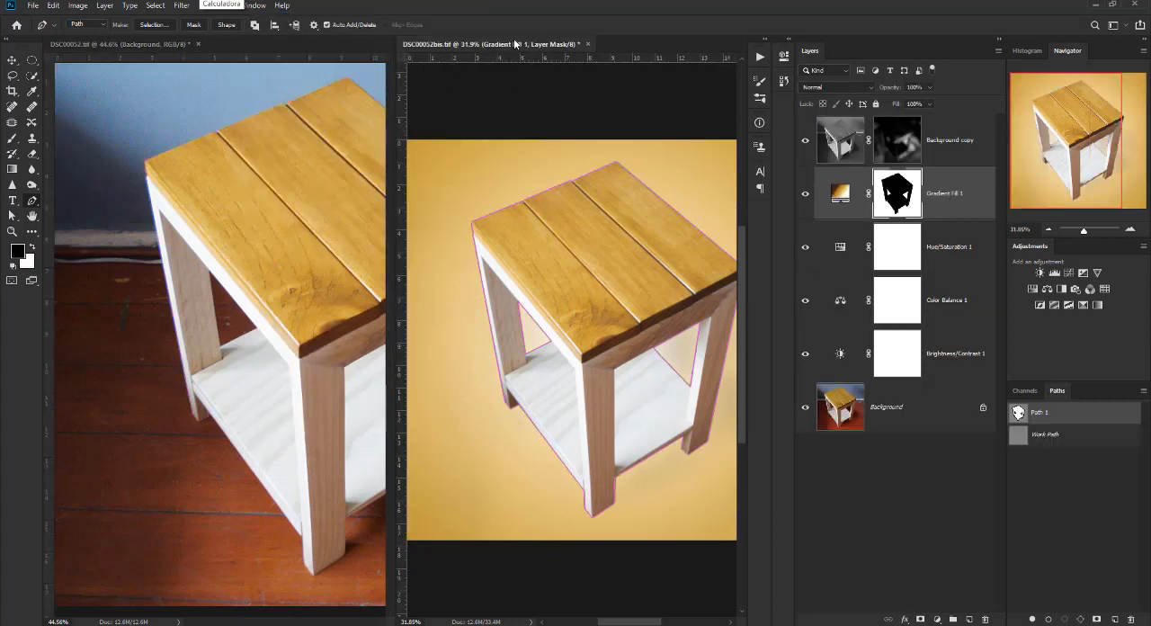
pyautogui.scroll(-5, 596, 302)
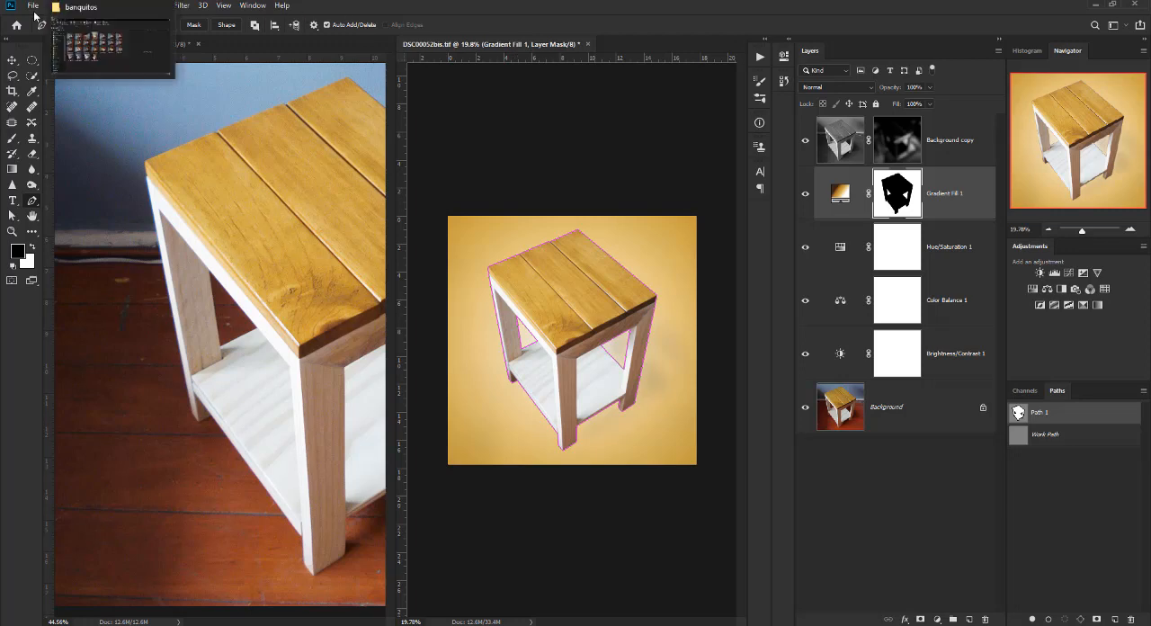
pyautogui.click(251, 74)
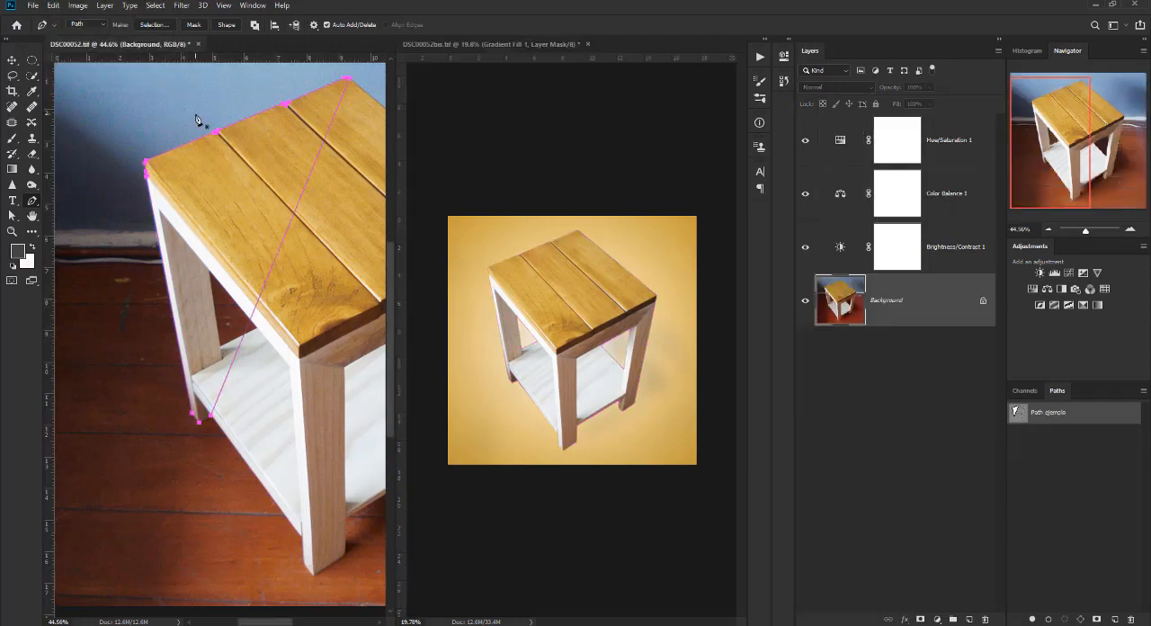
pyautogui.scroll(-10, 229, 306)
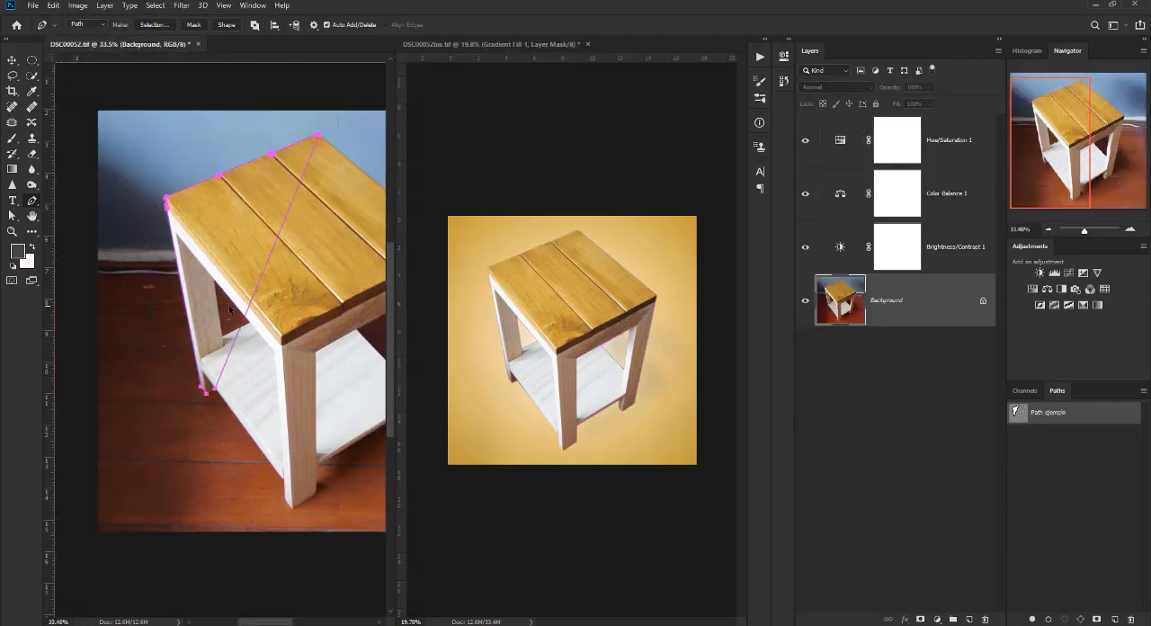
pyautogui.scroll(1, 228, 306)
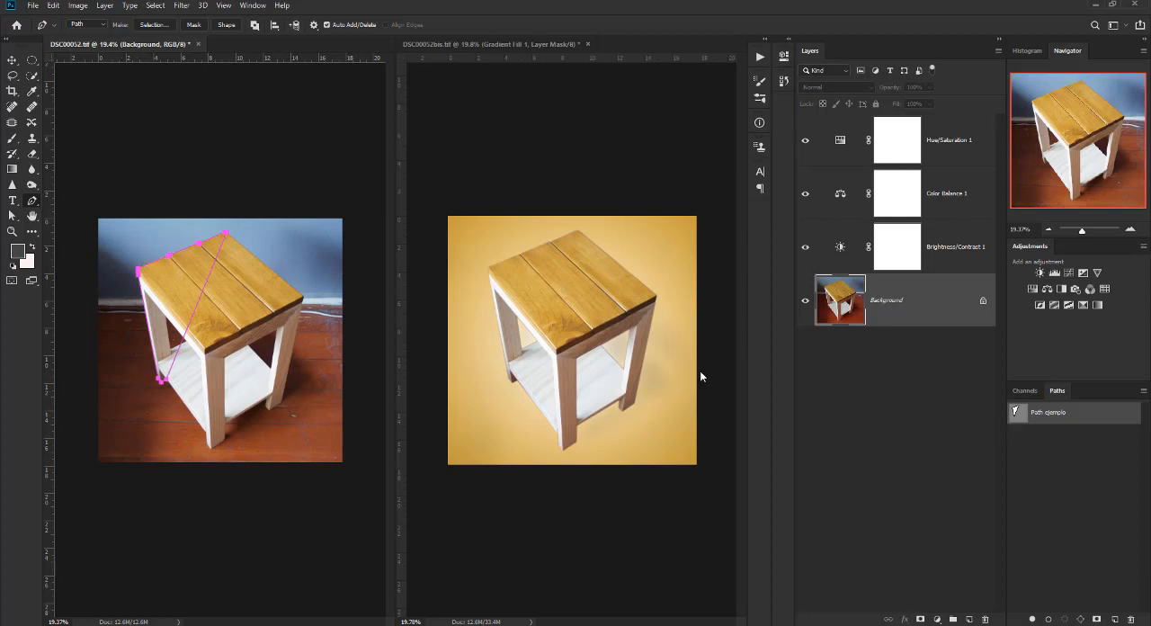
# Try copying Path 1 from DSC00052bis.tif onto the DSC00052.tif image, and undo the copy.
pyautogui.click(494, 43)
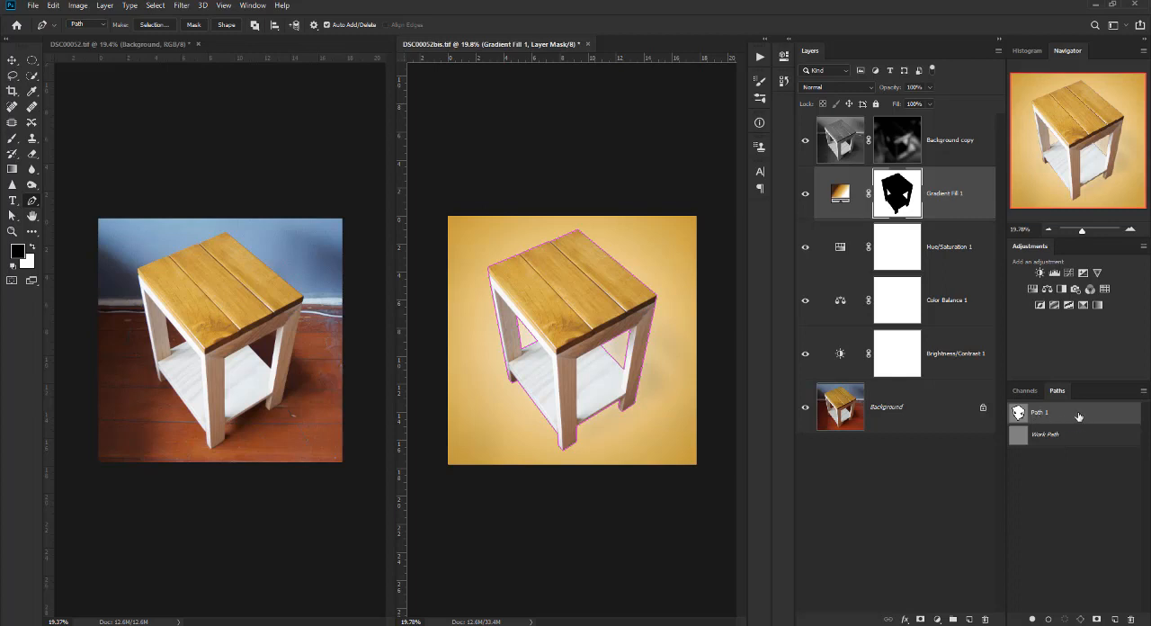
pyautogui.moveTo(1079, 417); pyautogui.dragTo(243, 365)
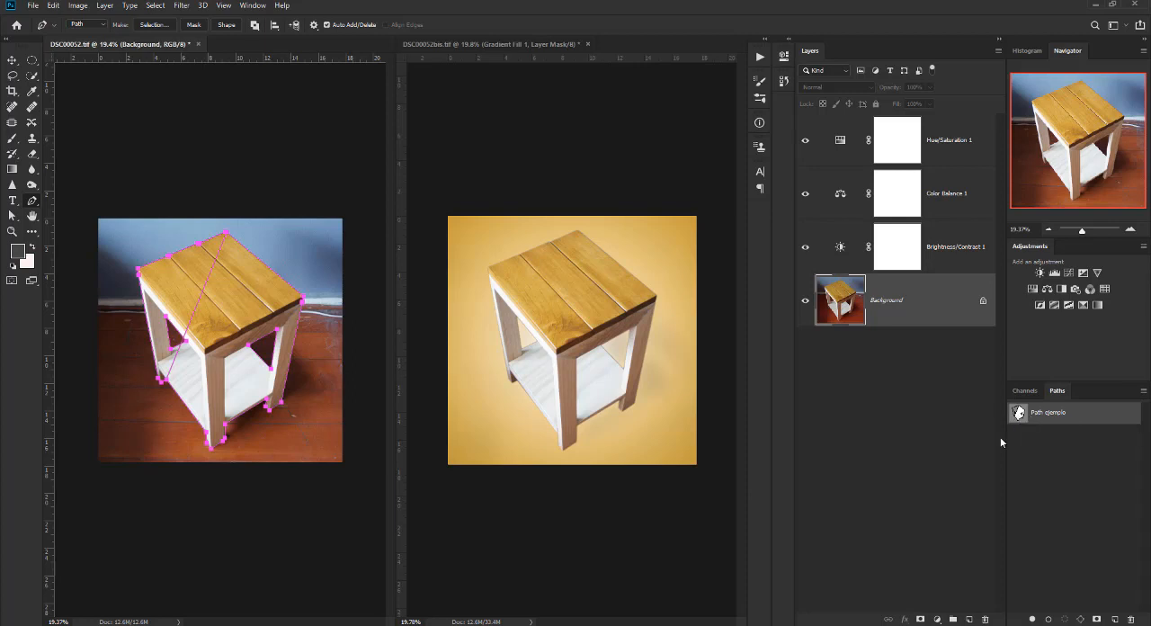
pyautogui.hotkey('ctrl', 'z')
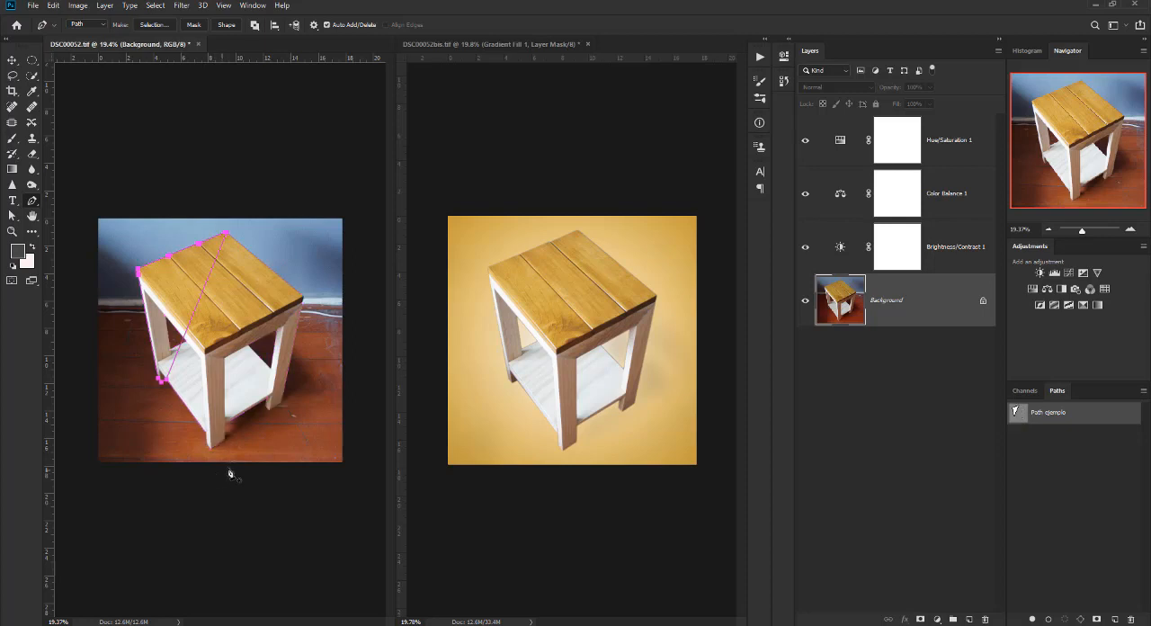
# Delete "Path ejemplo" from DSC00052.tif and copy Path 1 from DSC00052bis.tif into it.
pyautogui.click(1130, 619)
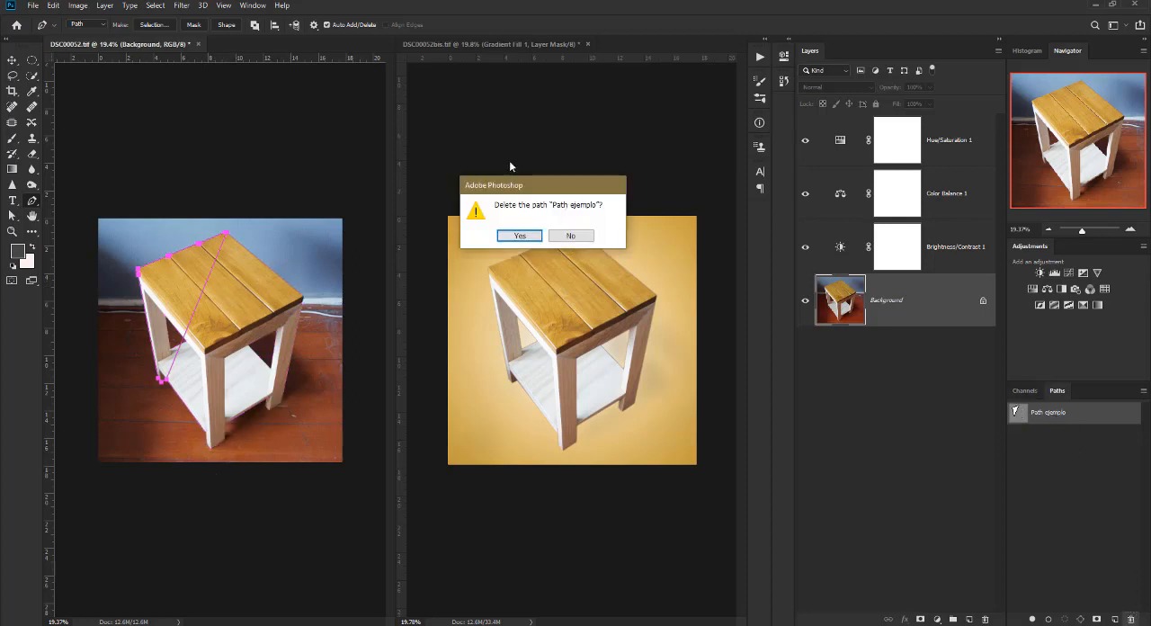
pyautogui.click(520, 236)
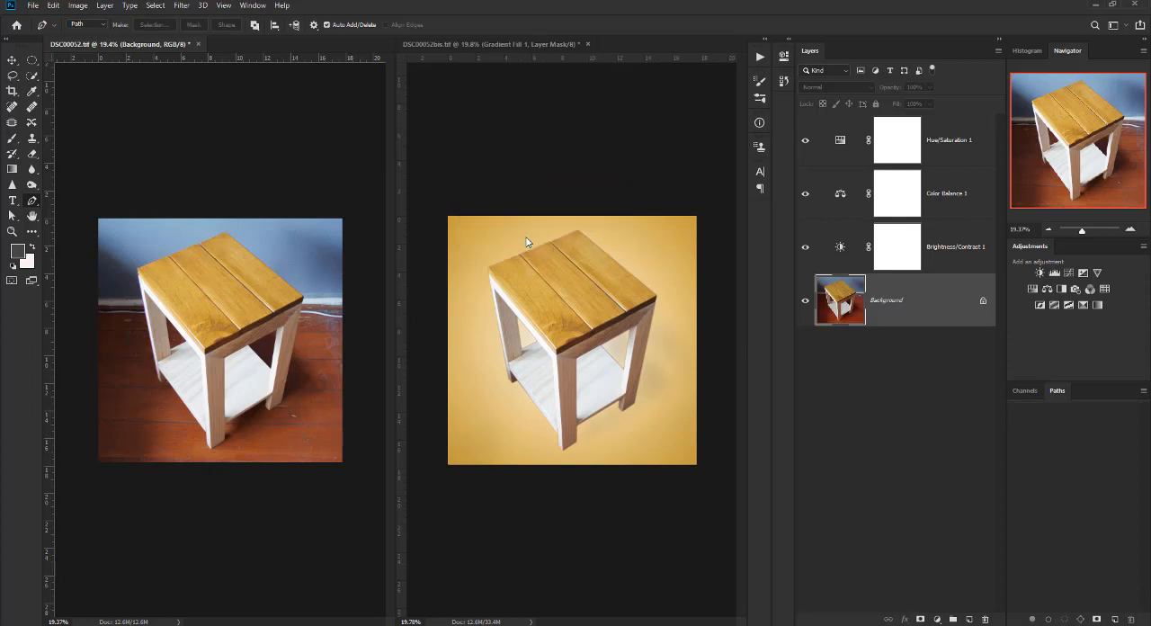
pyautogui.click(559, 86)
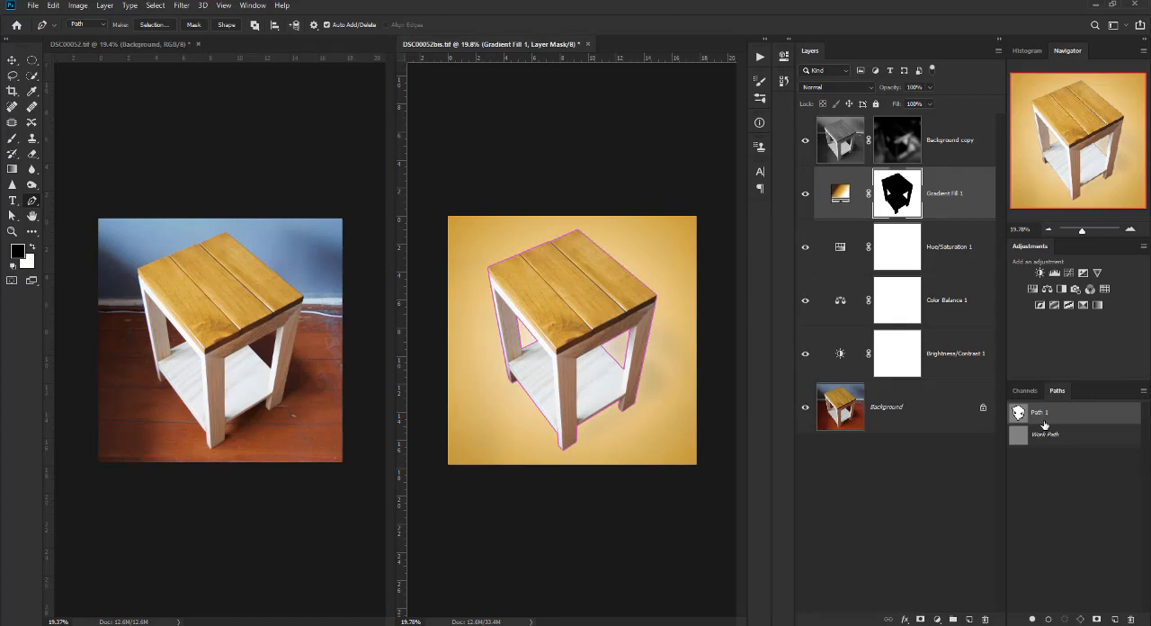
pyautogui.moveTo(1039, 412); pyautogui.dragTo(222, 418)
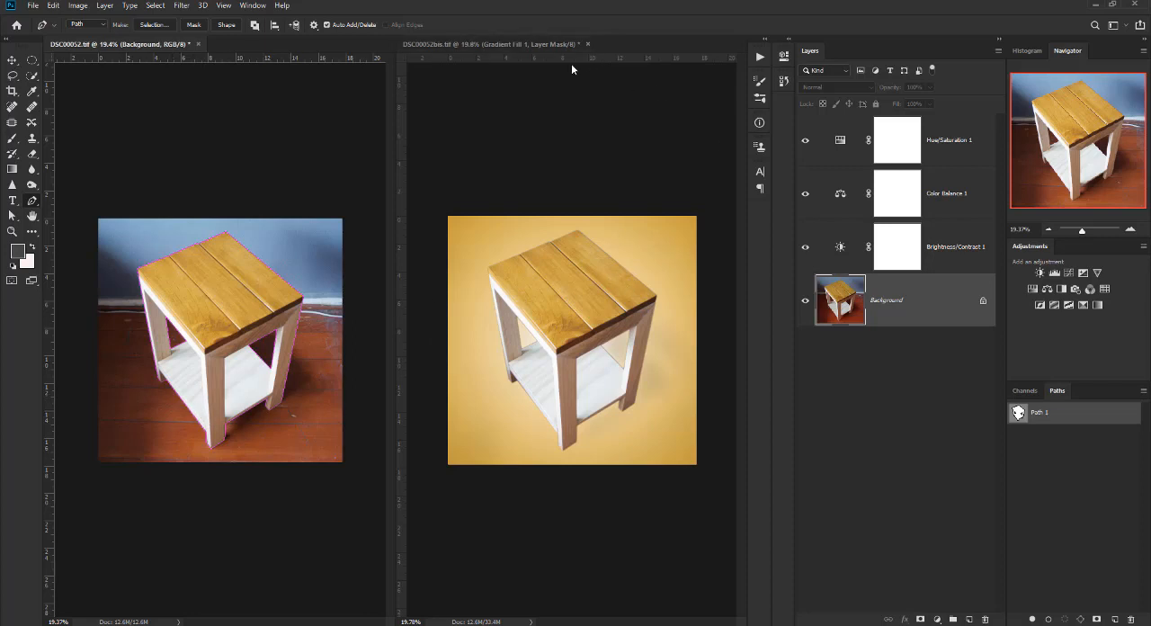
# Consolidate the two open documents back into tabs and view the entire table in DSC00052.tif.
pyautogui.click(252, 6)
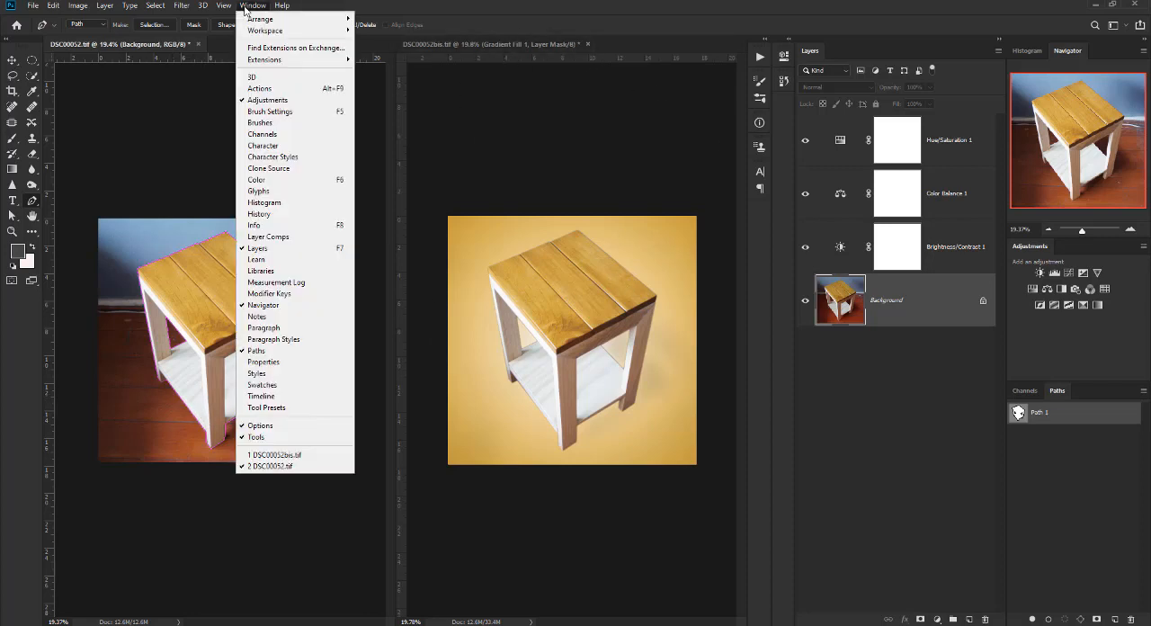
pyautogui.moveTo(274, 30)
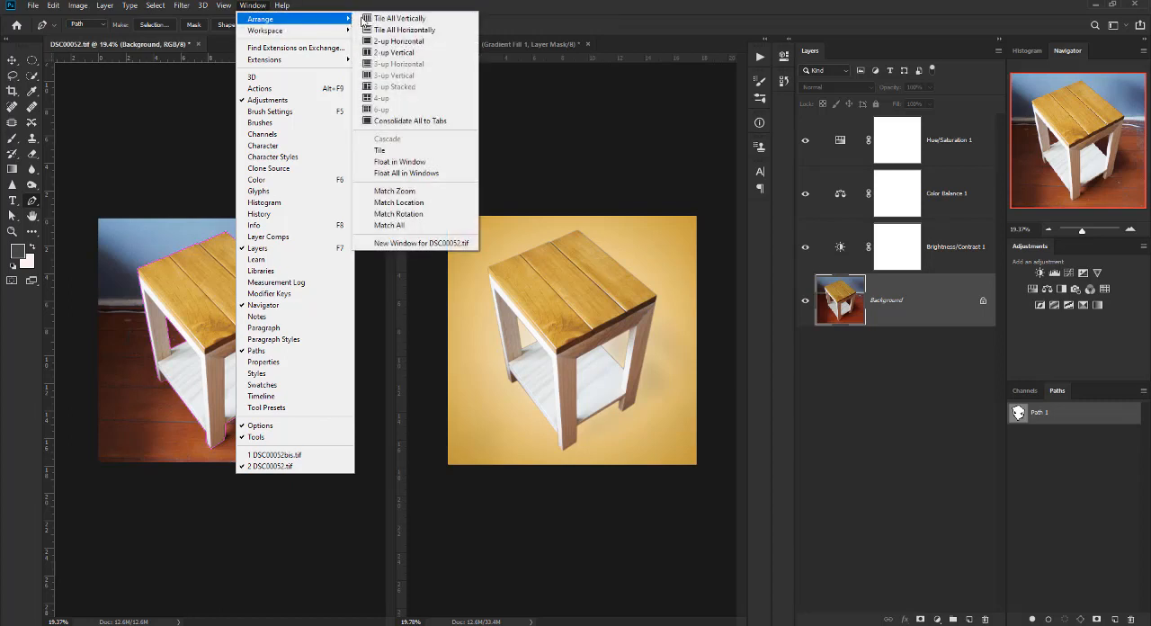
pyautogui.click(430, 125)
pyautogui.scroll(7, 476, 262)
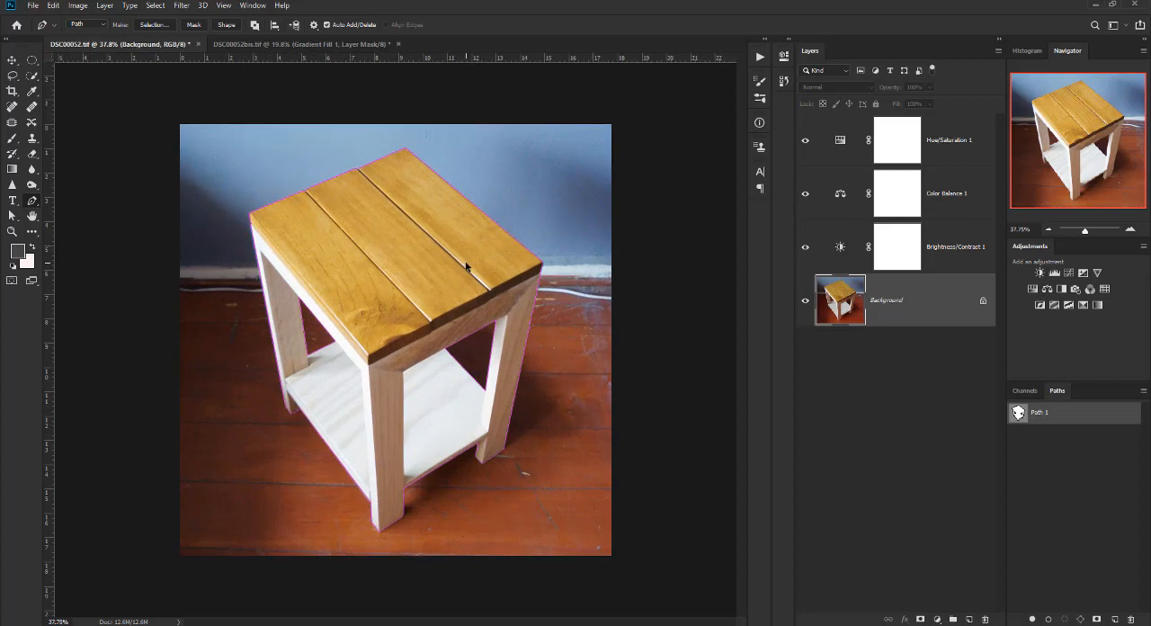
pyautogui.scroll(2, 465, 261)
pyautogui.scroll(-1, 465, 261)
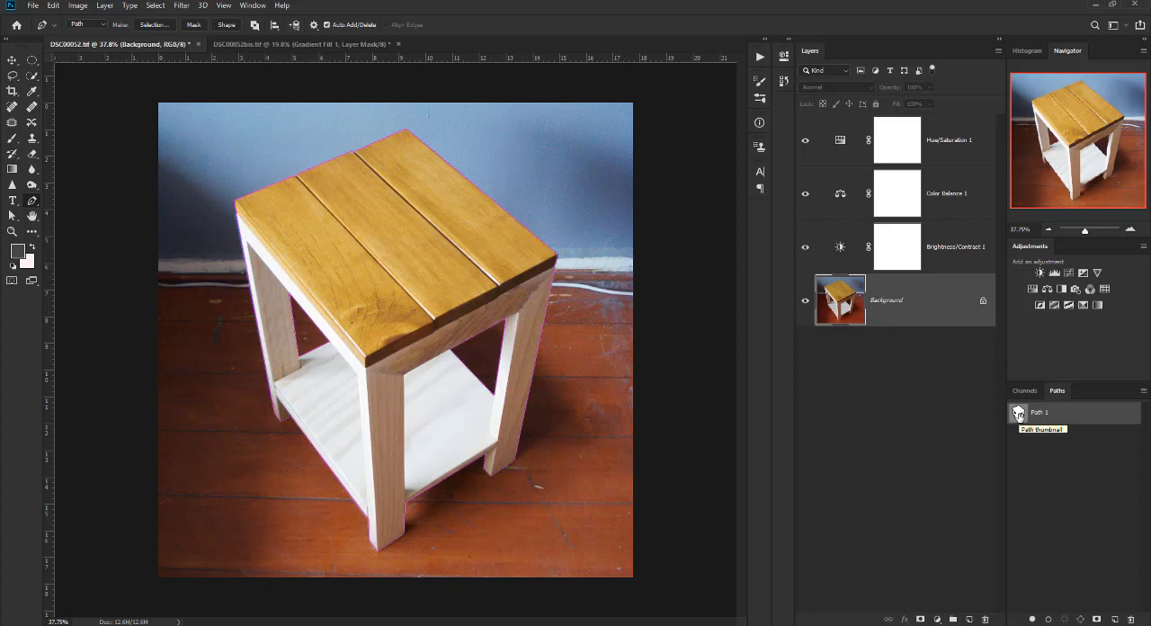
pyautogui.scroll(3, 505, 335)
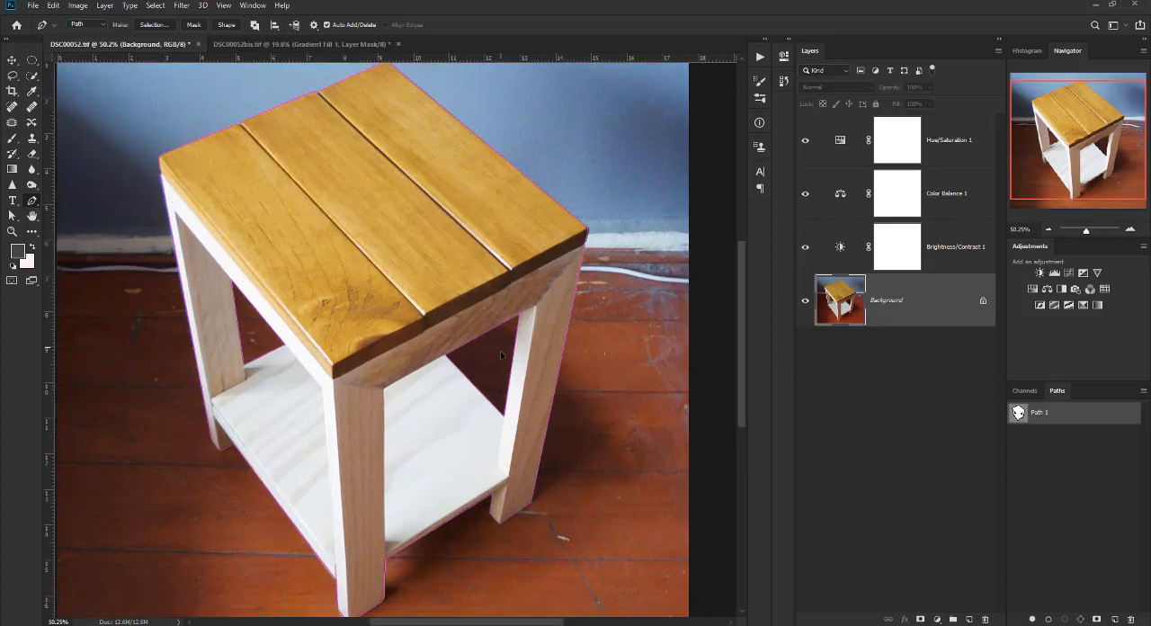
pyautogui.scroll(-1, 524, 382)
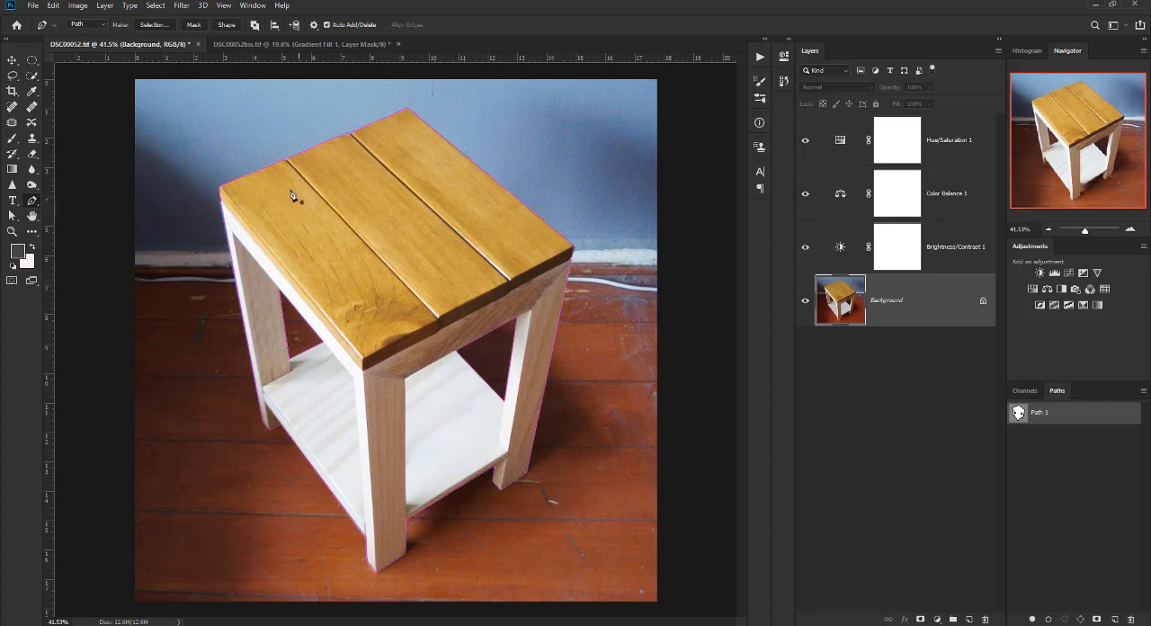
# Review the Pen tool's path operations and keep Exclude Overlapping Shapes selected.
pyautogui.click(254, 25)
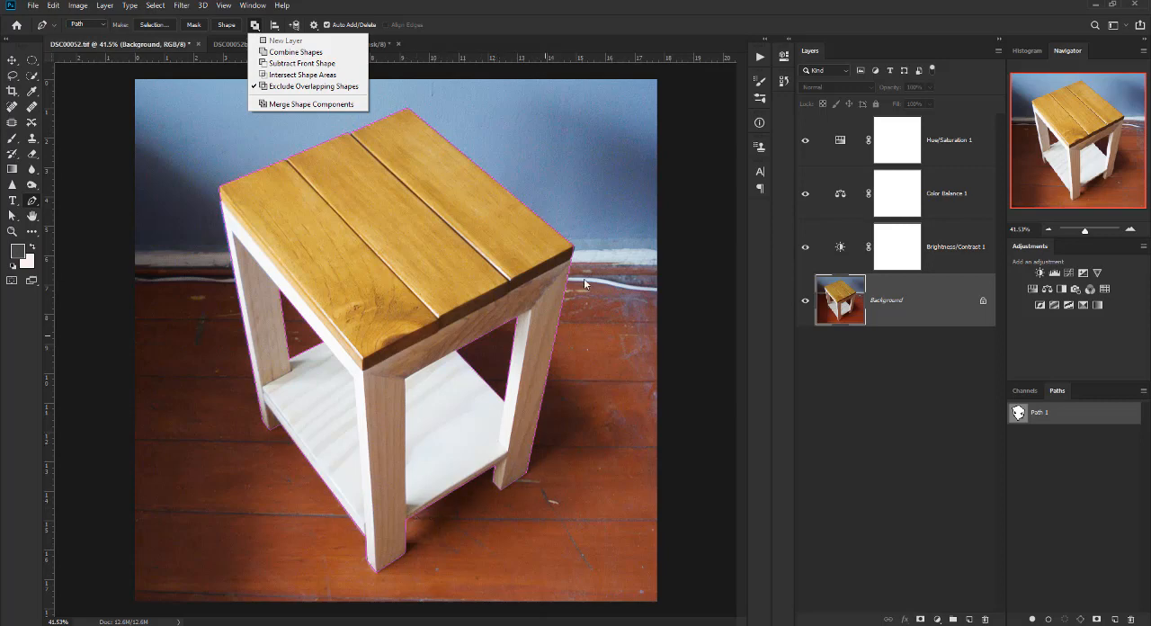
pyautogui.moveTo(383, 23)
pyautogui.click(297, 86)
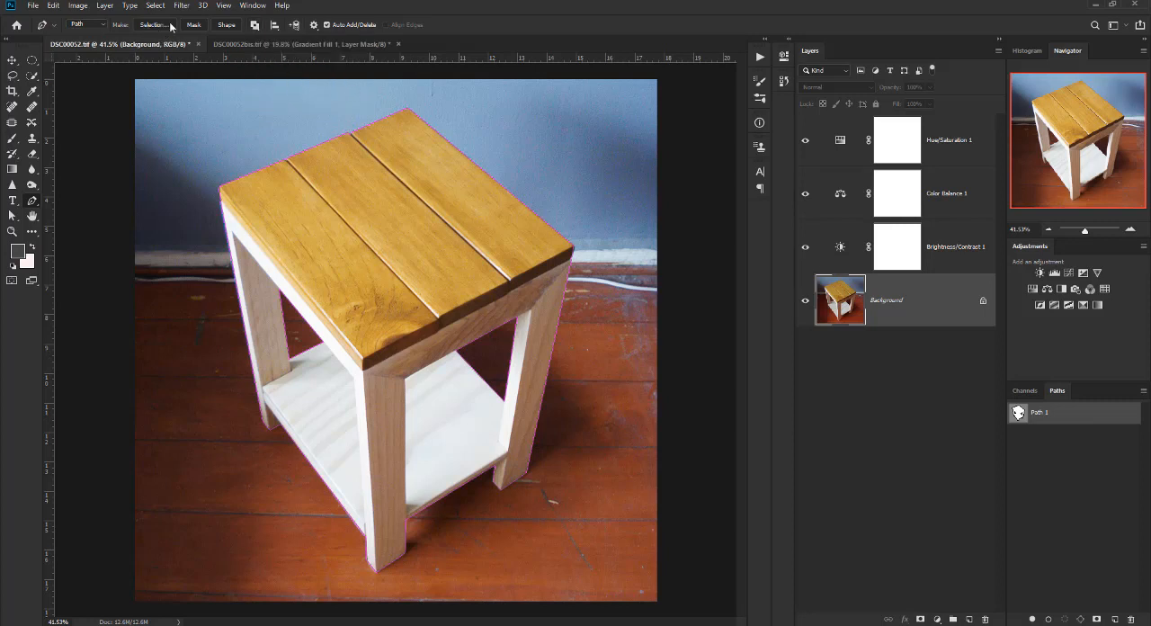
# Try making a selection from Path 1 with the Combine Shapes operation and a 2-pixel feather, and undo the selection.
pyautogui.click(255, 26)
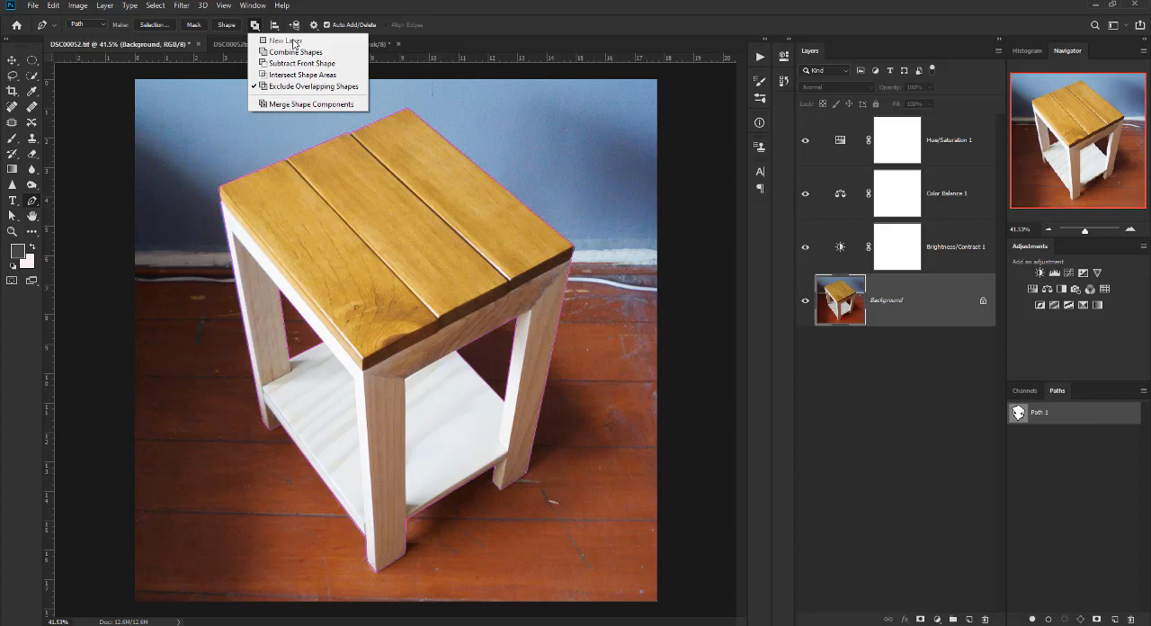
pyautogui.click(282, 54)
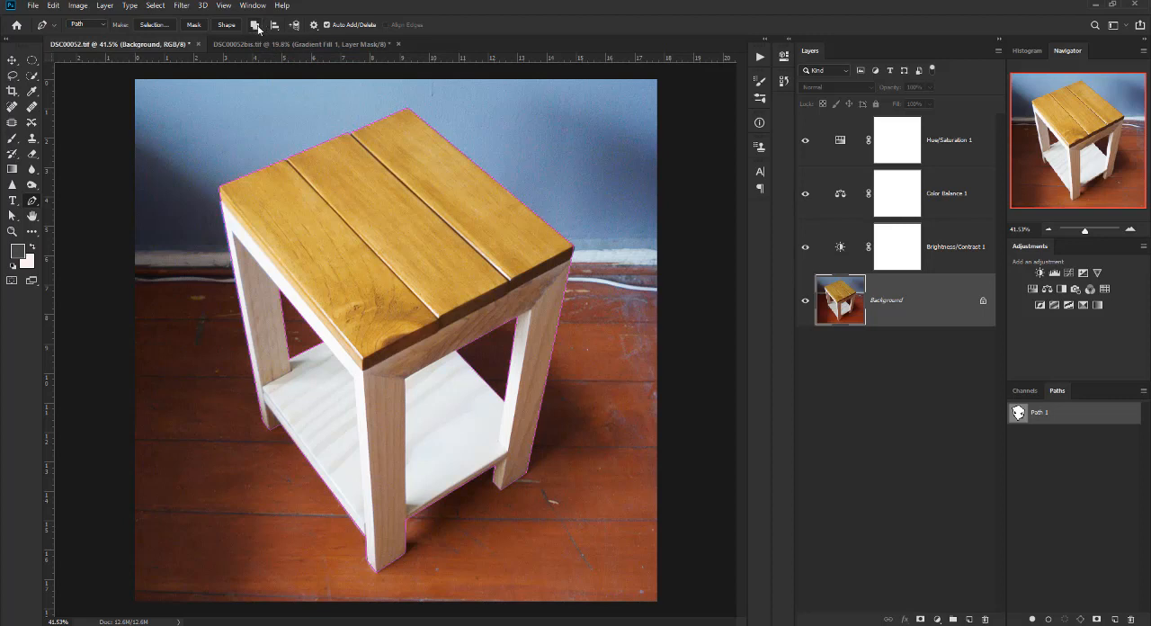
pyautogui.click(255, 29)
pyautogui.click(263, 51)
pyautogui.click(256, 29)
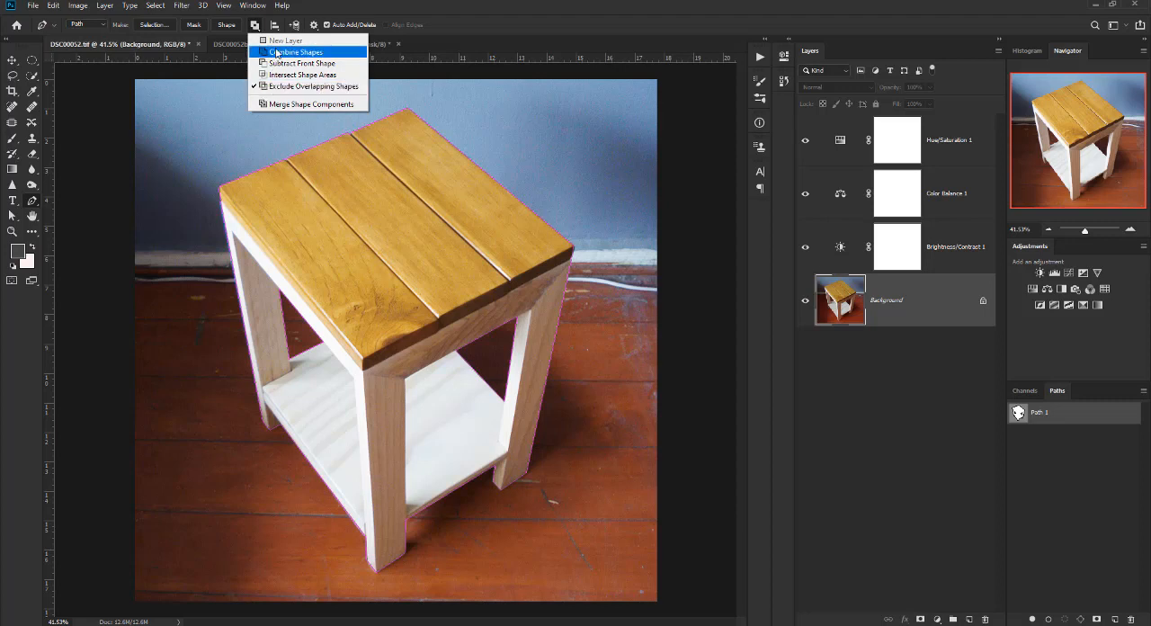
pyautogui.click(257, 28)
pyautogui.click(153, 25)
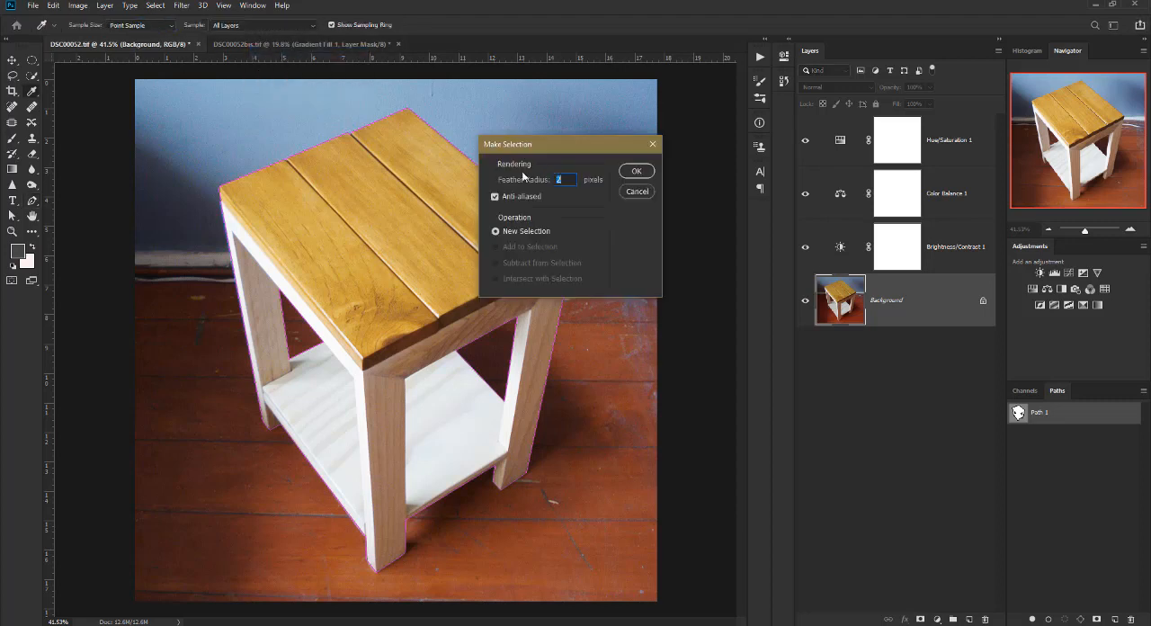
pyautogui.click(635, 172)
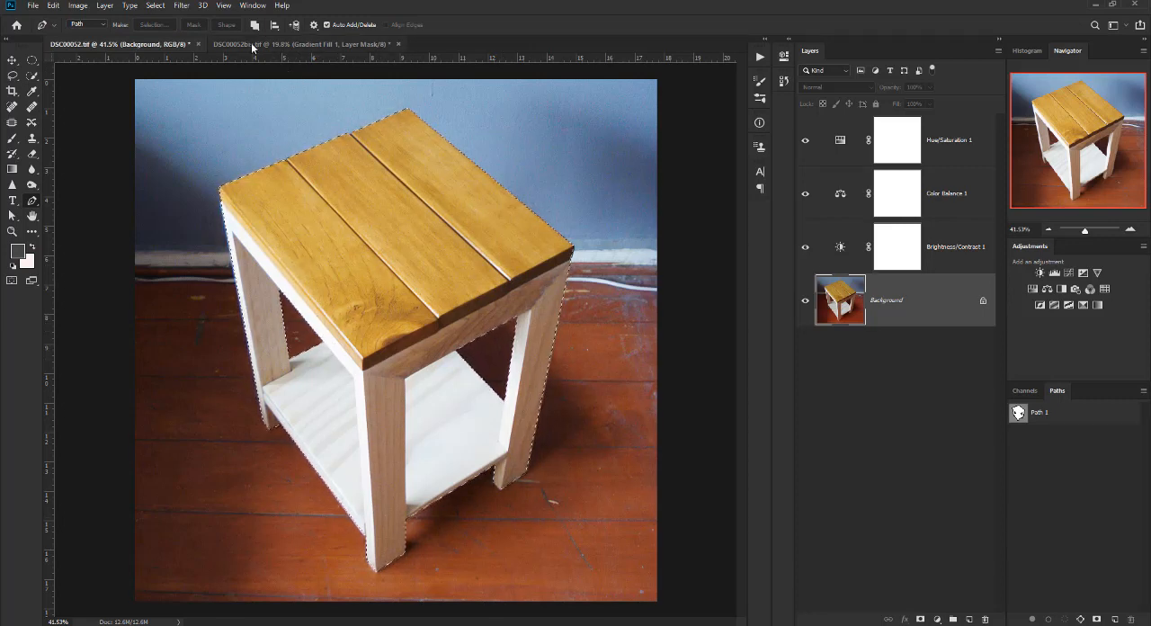
pyautogui.hotkey('ctrl', 'z')
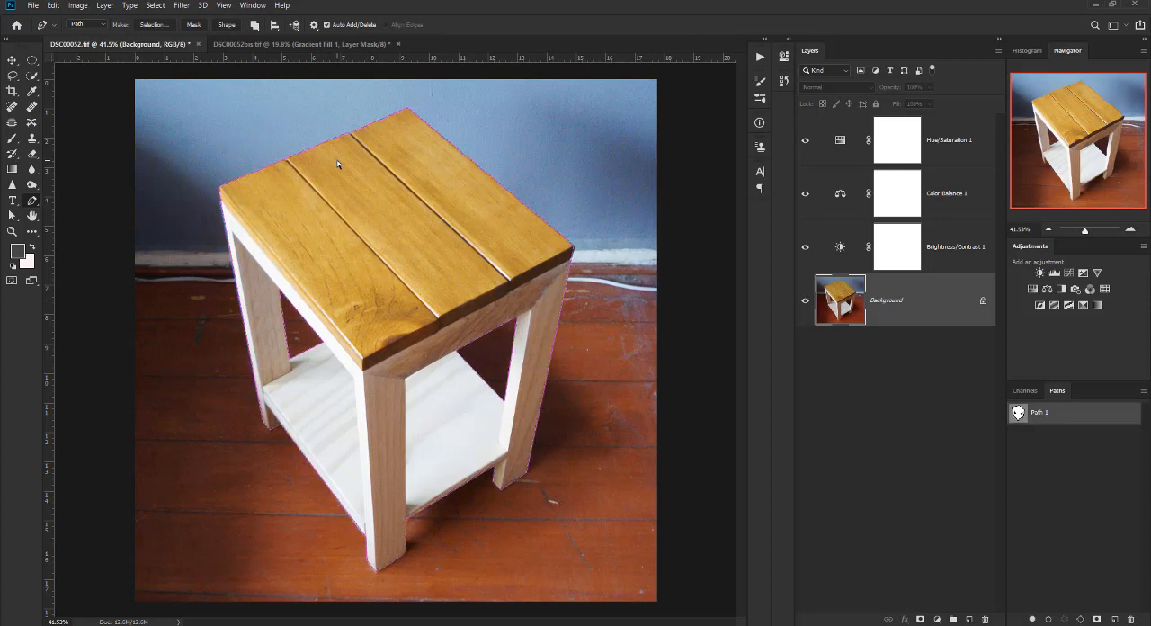
# Set the path operation to Exclude Overlapping Shapes and make a new anti-aliased selection from Path 1 with a 2-pixel feather.
pyautogui.click(256, 26)
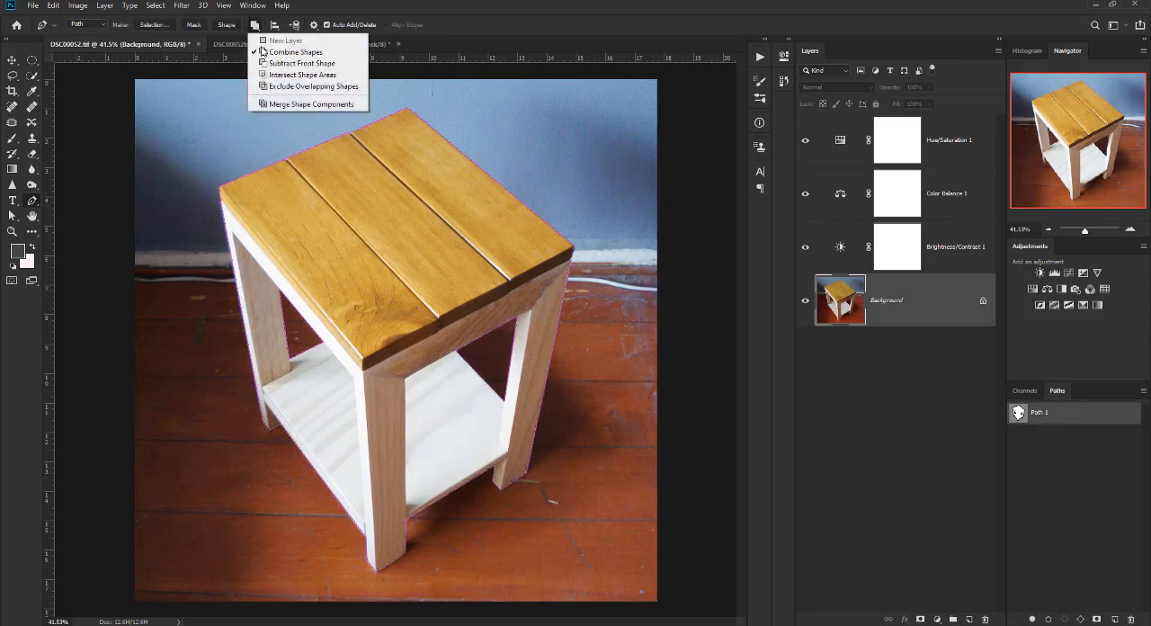
pyautogui.click(288, 86)
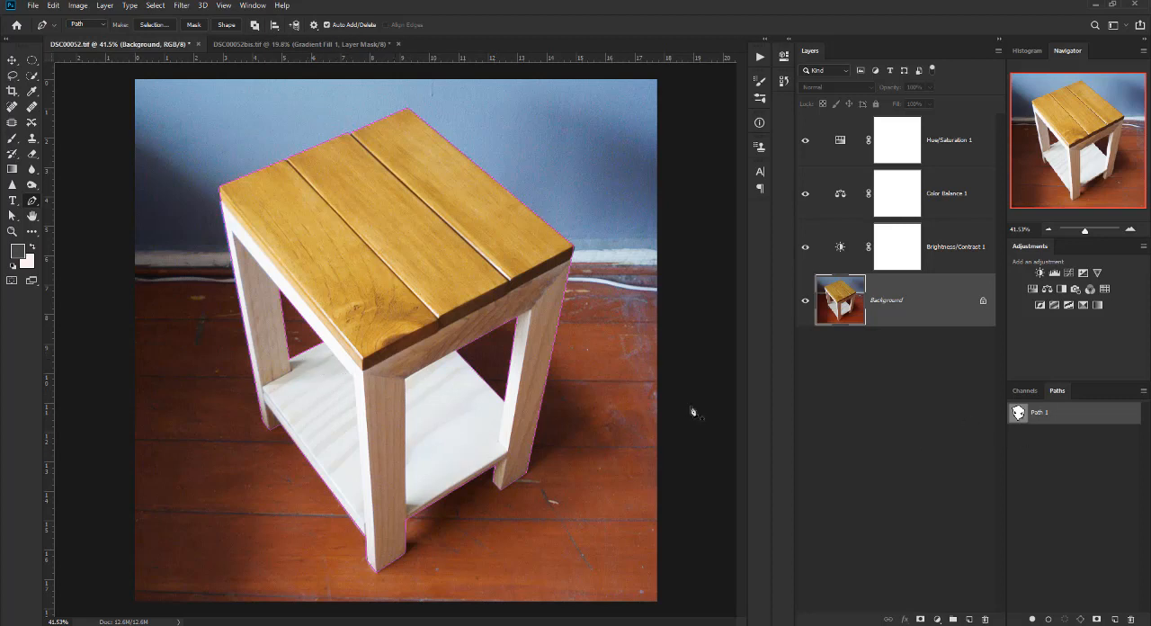
pyautogui.click(156, 25)
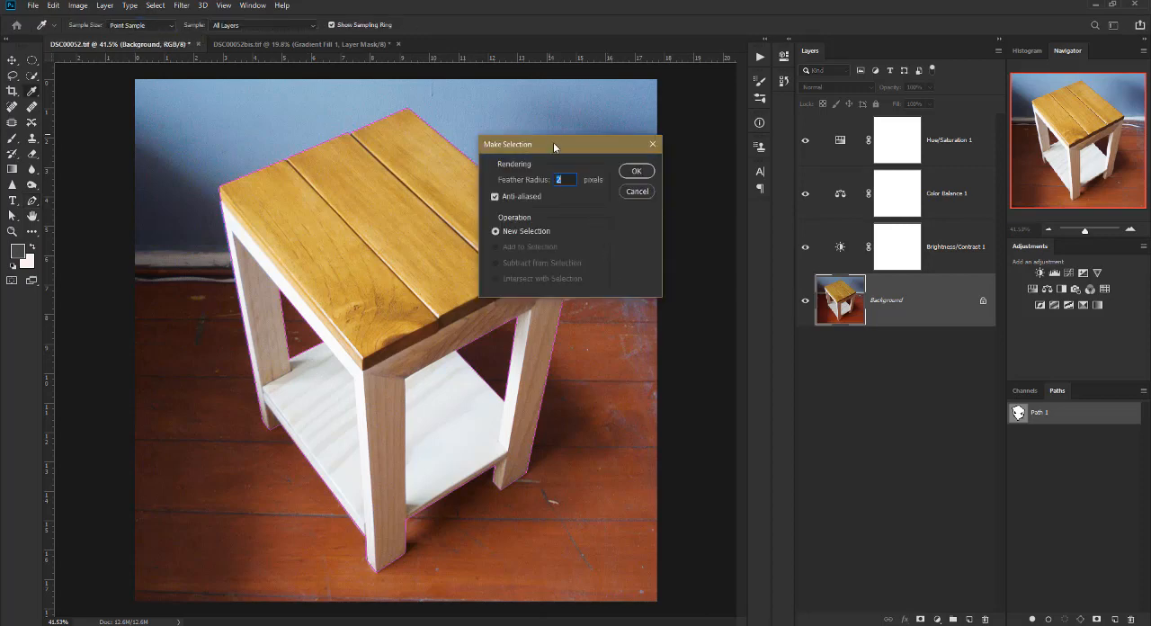
pyautogui.moveTo(553, 142); pyautogui.dragTo(395, 168)
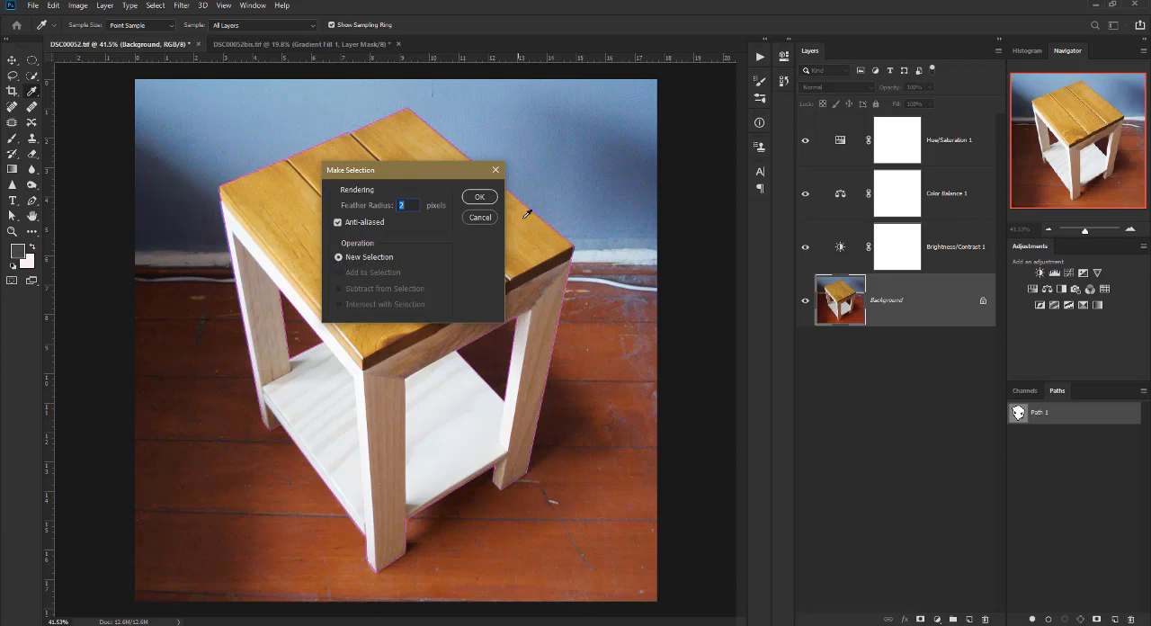
pyautogui.click(477, 197)
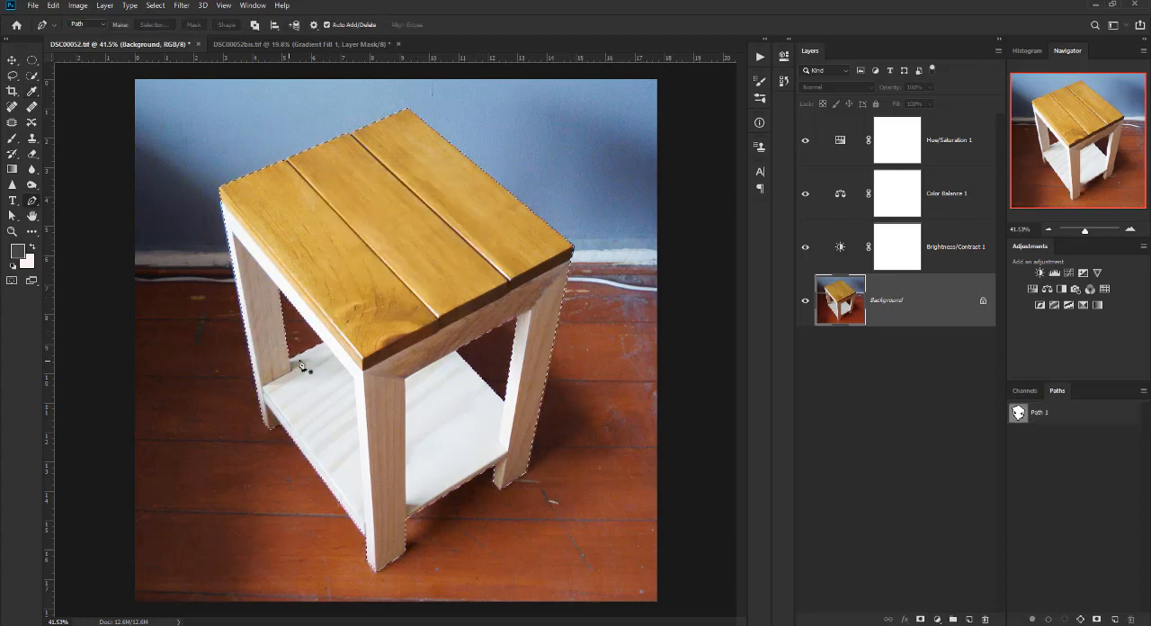
# Inspect the table selection's edges and inner openings in Quick Mask mode, and return to the standard selection view.
pyautogui.scroll(-1, 369, 371)
pyautogui.scroll(1, 369, 370)
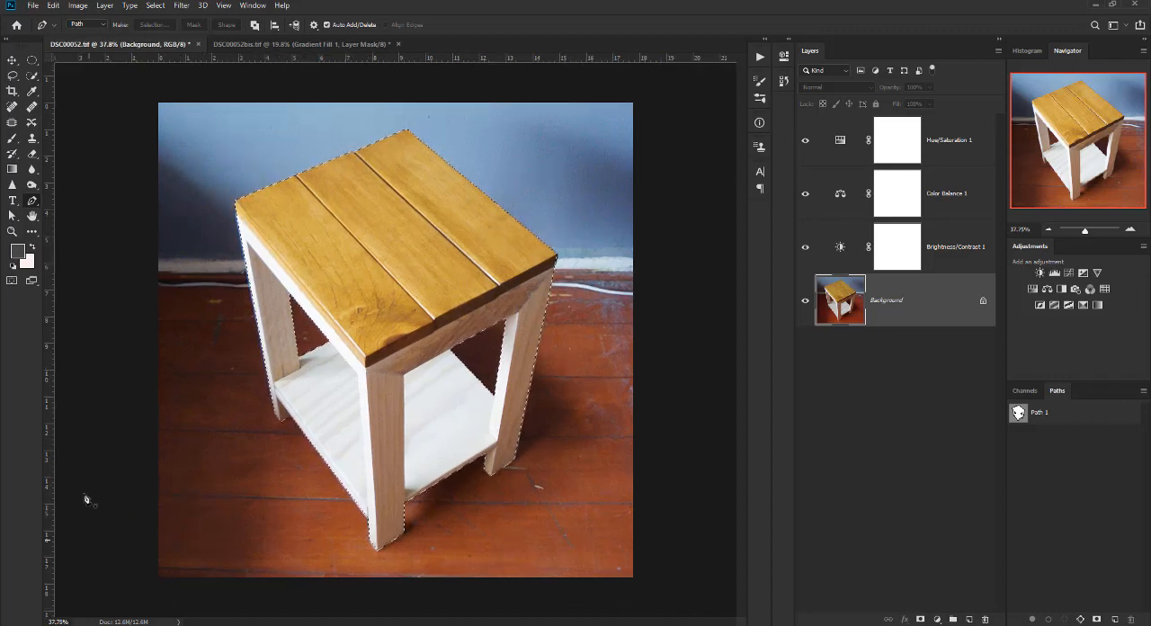
pyautogui.click(11, 282)
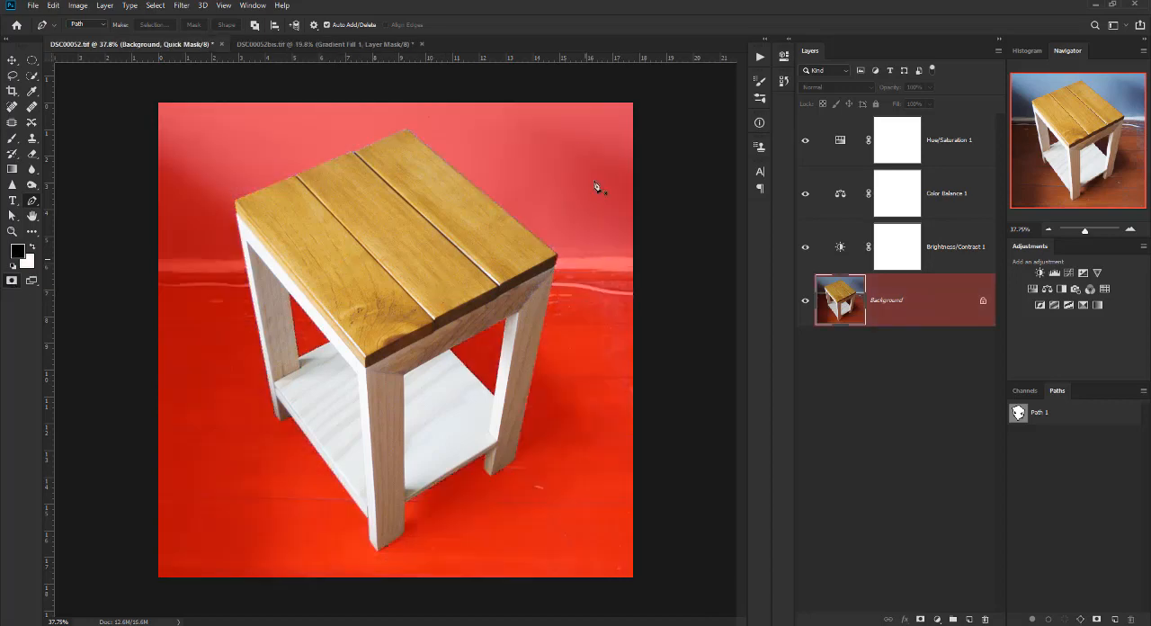
pyautogui.scroll(15, 452, 409)
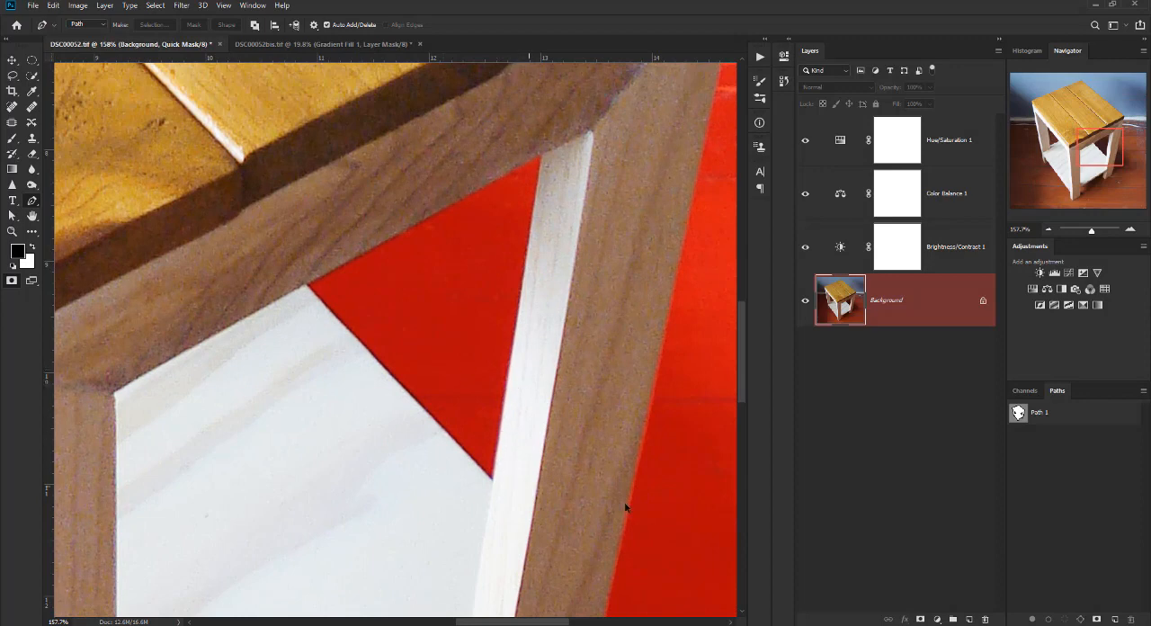
pyautogui.moveTo(589, 182); pyautogui.dragTo(405, 499)
pyautogui.moveTo(555, 268); pyautogui.dragTo(509, 360)
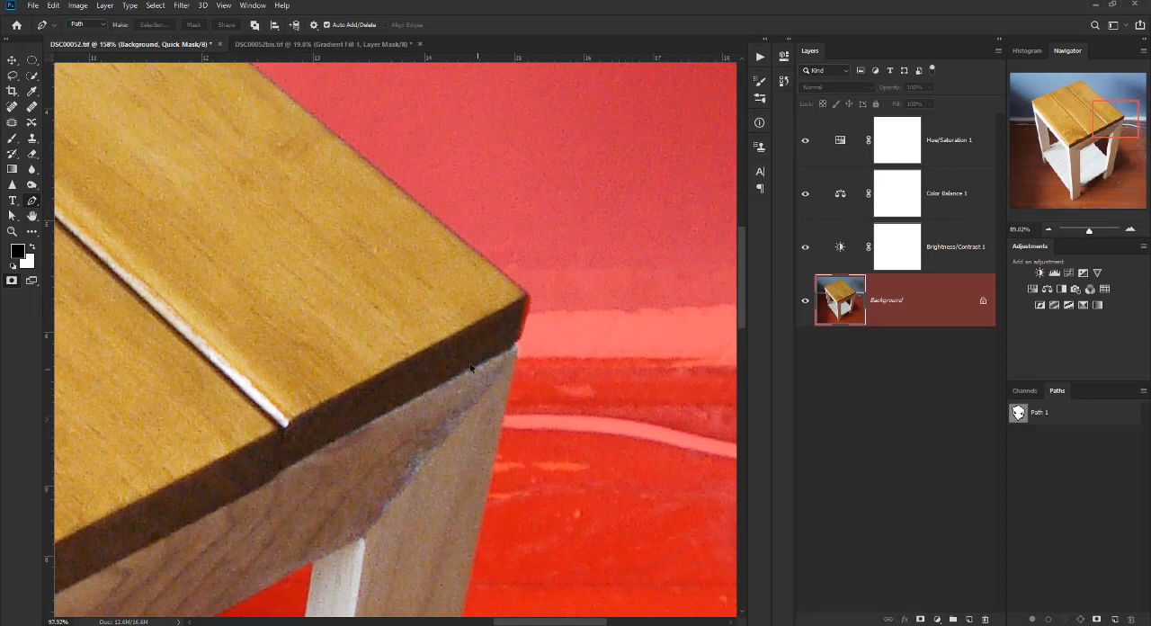
pyautogui.scroll(-12, 530, 306)
pyautogui.scroll(2, 409, 364)
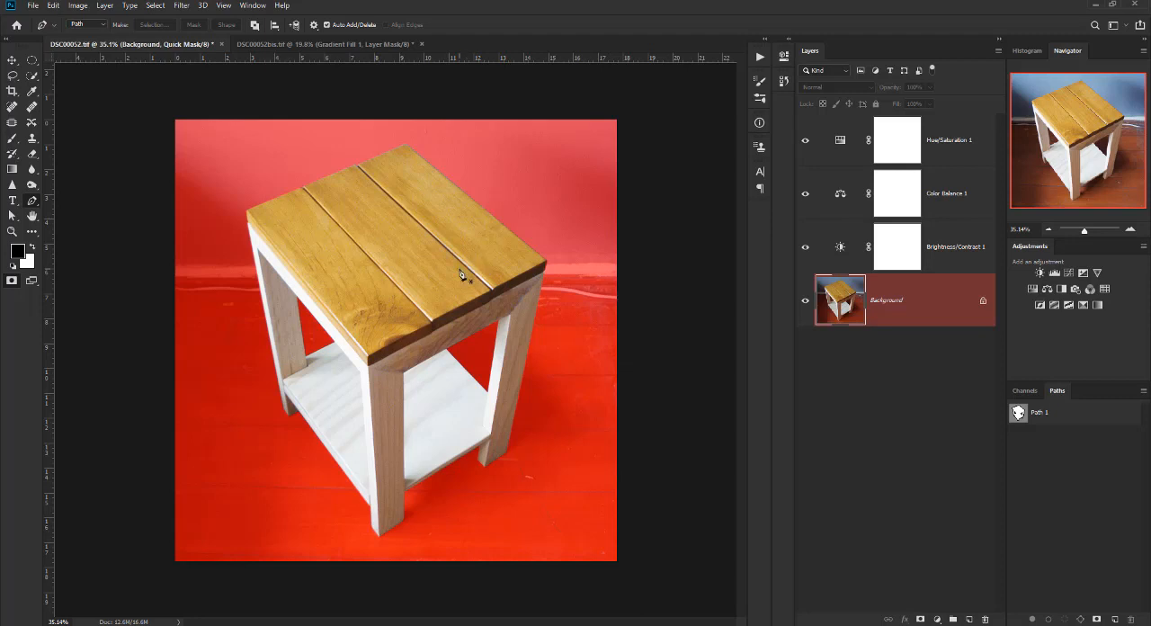
pyautogui.scroll(1, 339, 210)
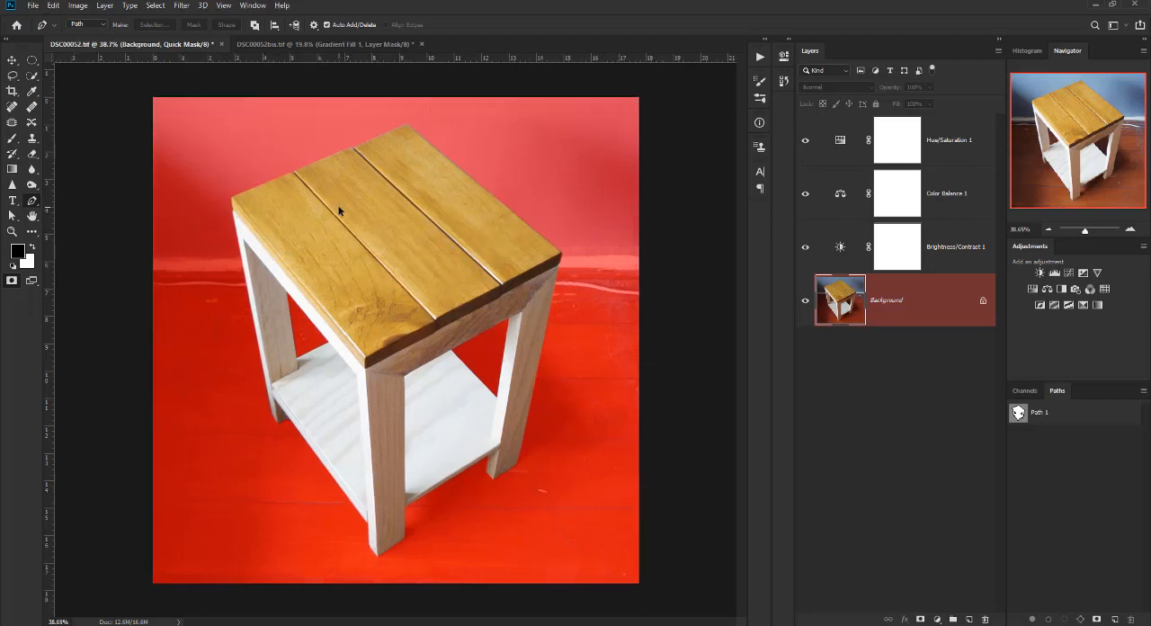
pyautogui.press('q')
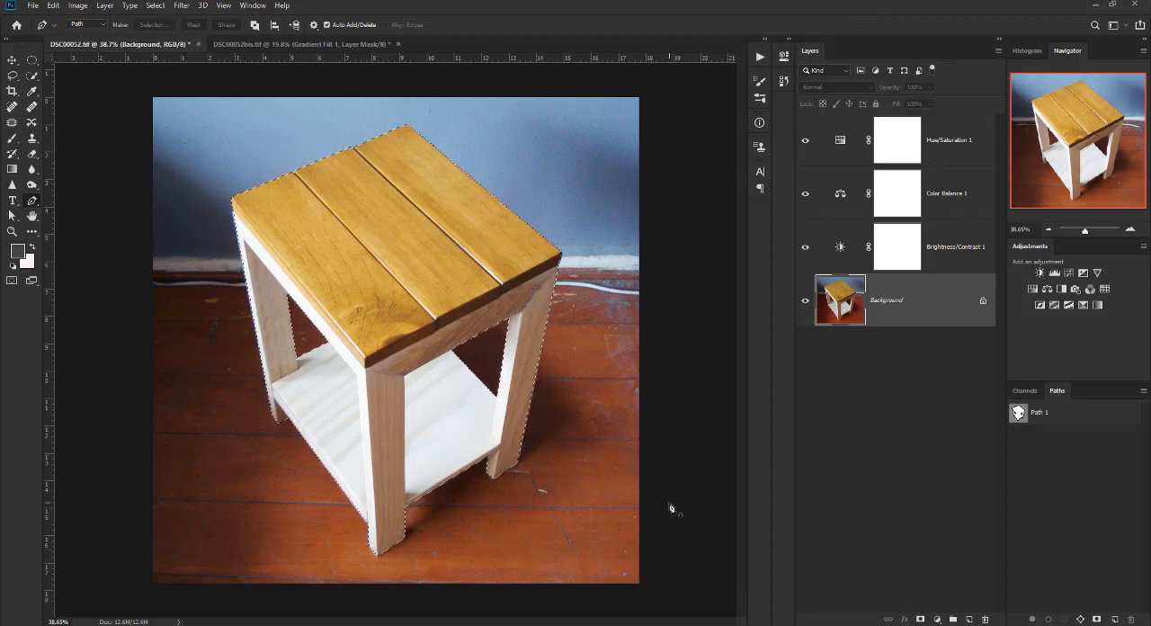
# Contract the table selection by 3 pixels and check its edge near the tabletop's corner and leg.
pyautogui.scroll(-1, 596, 488)
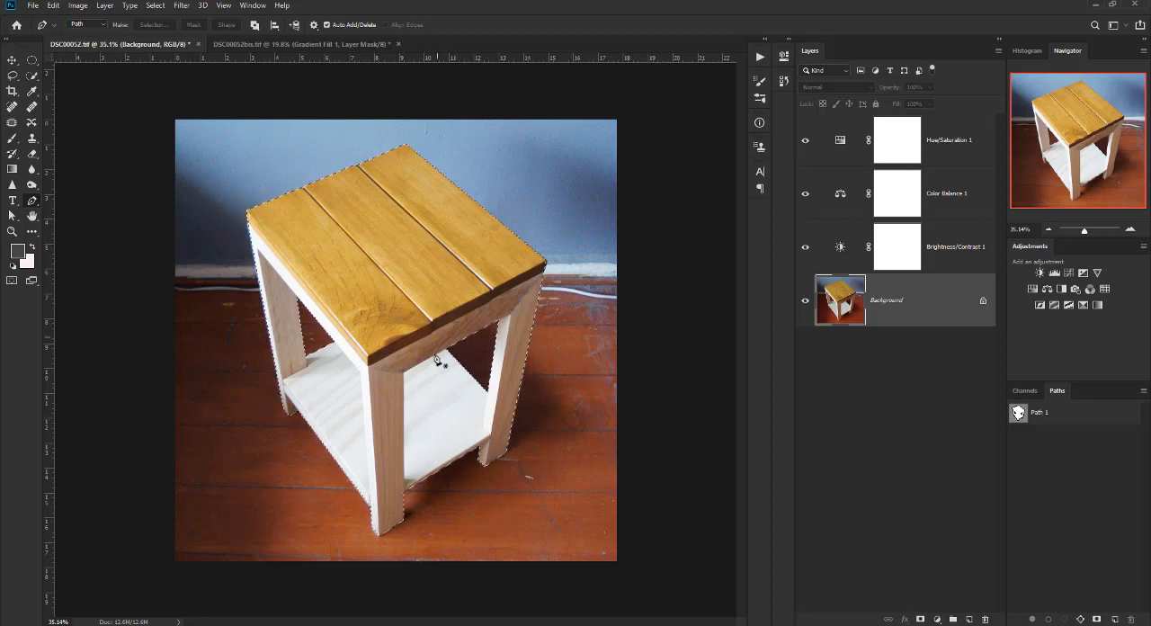
pyautogui.click(155, 6)
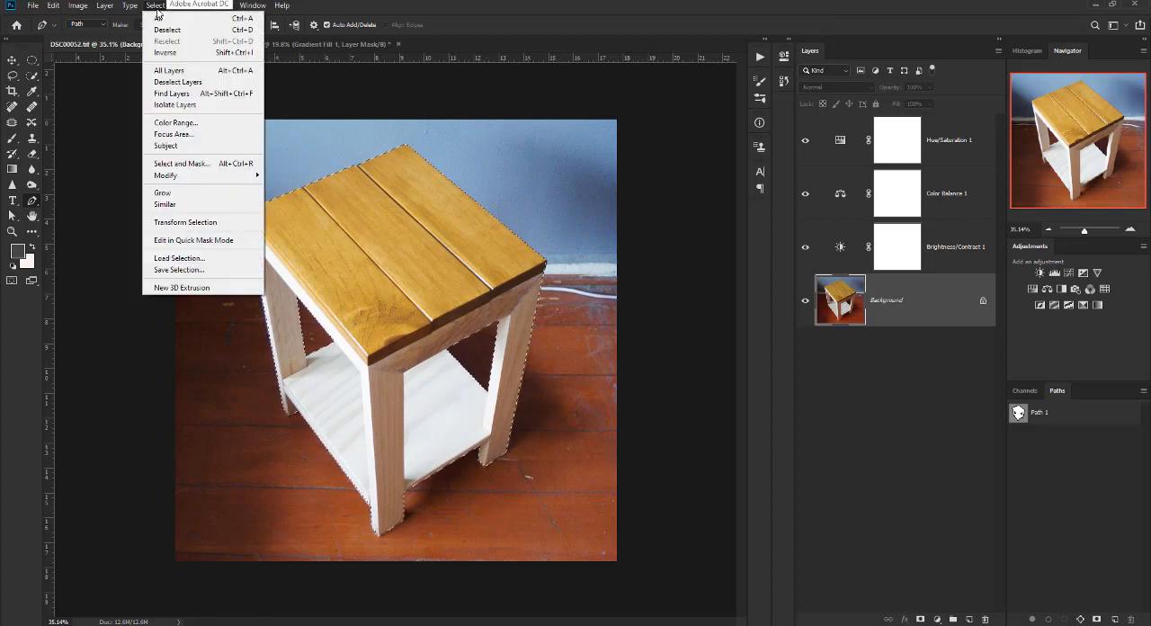
pyautogui.moveTo(193, 178)
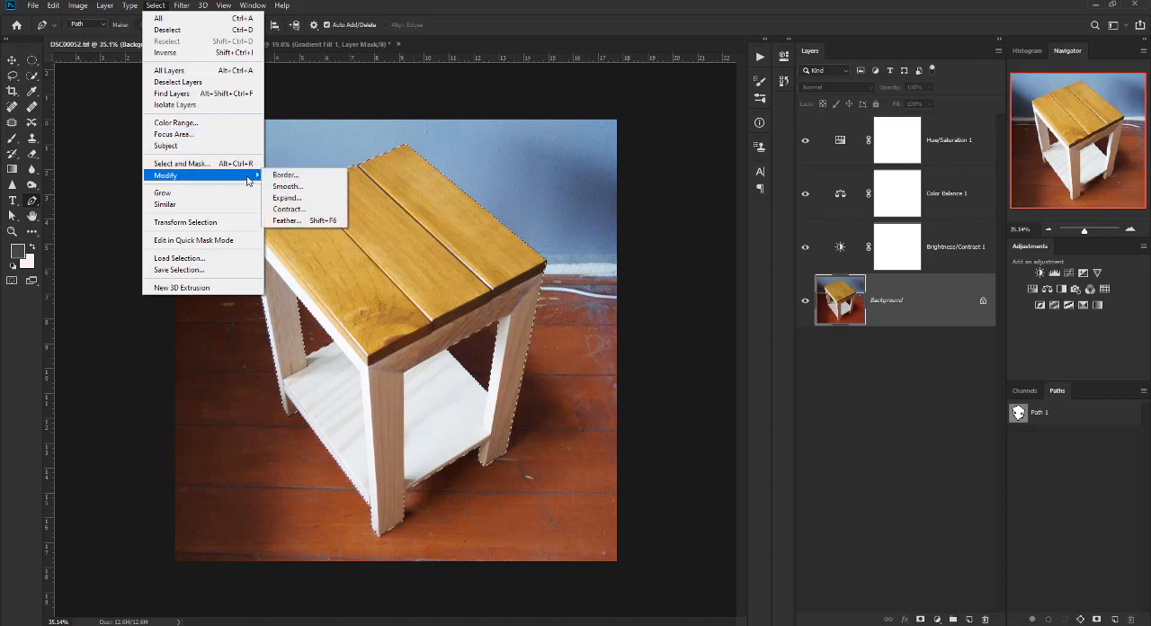
pyautogui.click(302, 210)
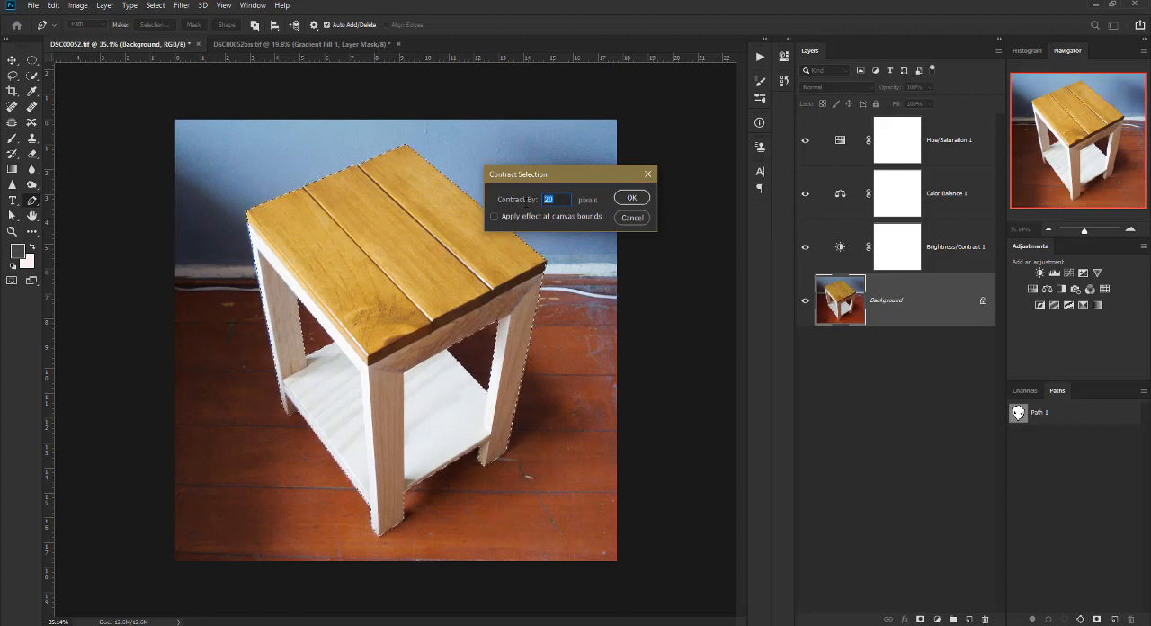
pyautogui.write('03')
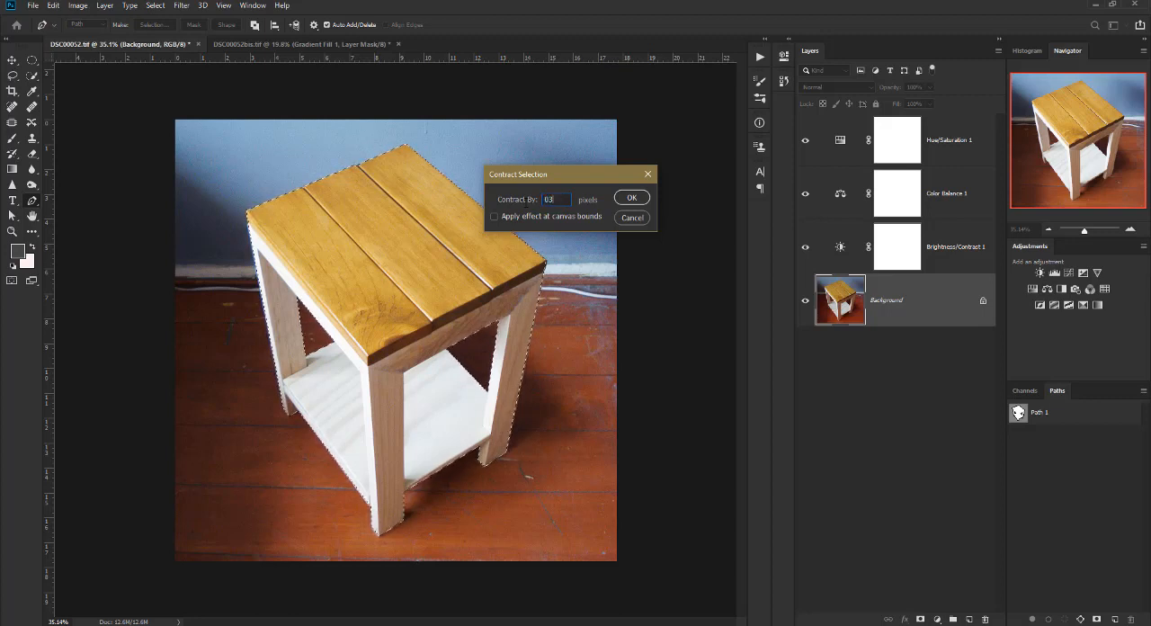
pyautogui.click(539, 217)
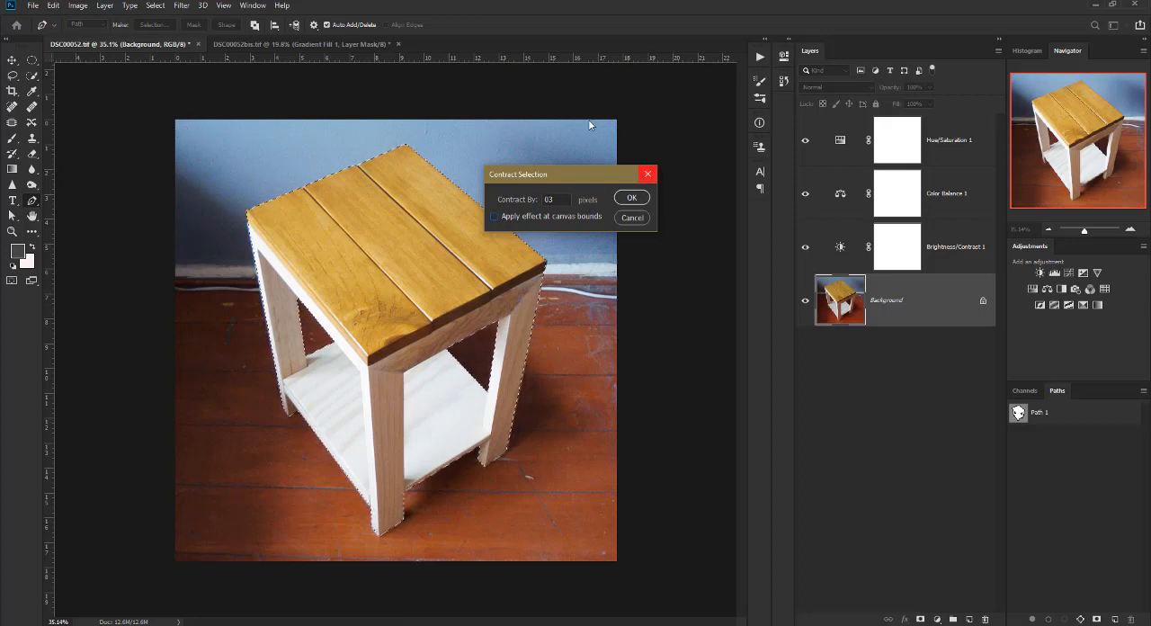
pyautogui.click(630, 198)
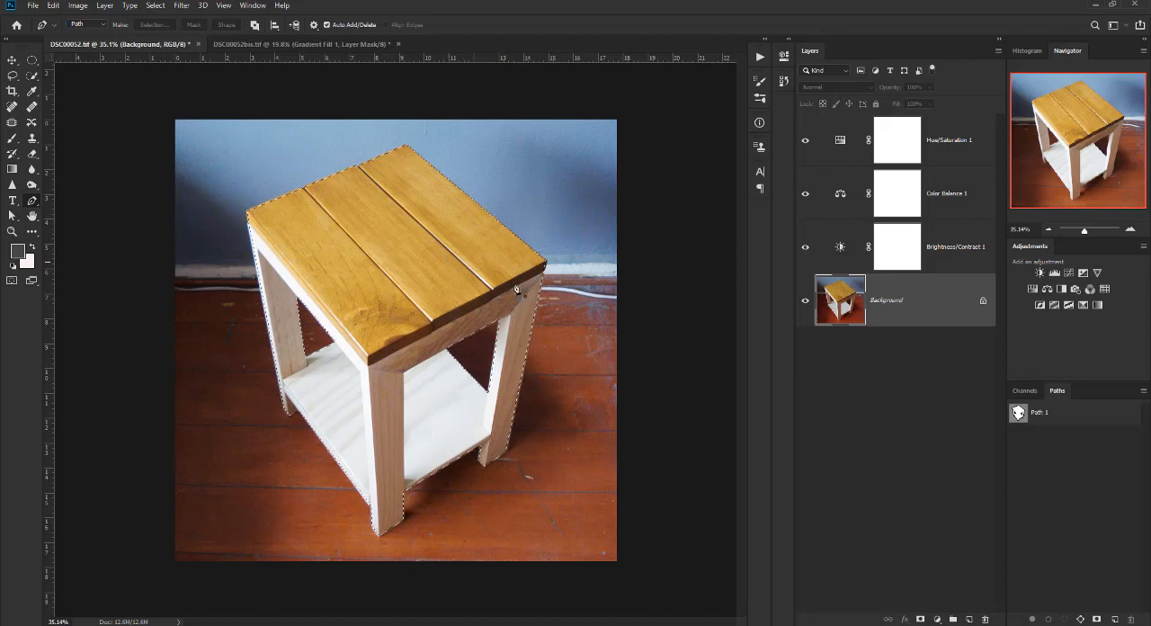
pyautogui.scroll(3, 557, 260)
pyautogui.scroll(4, 558, 260)
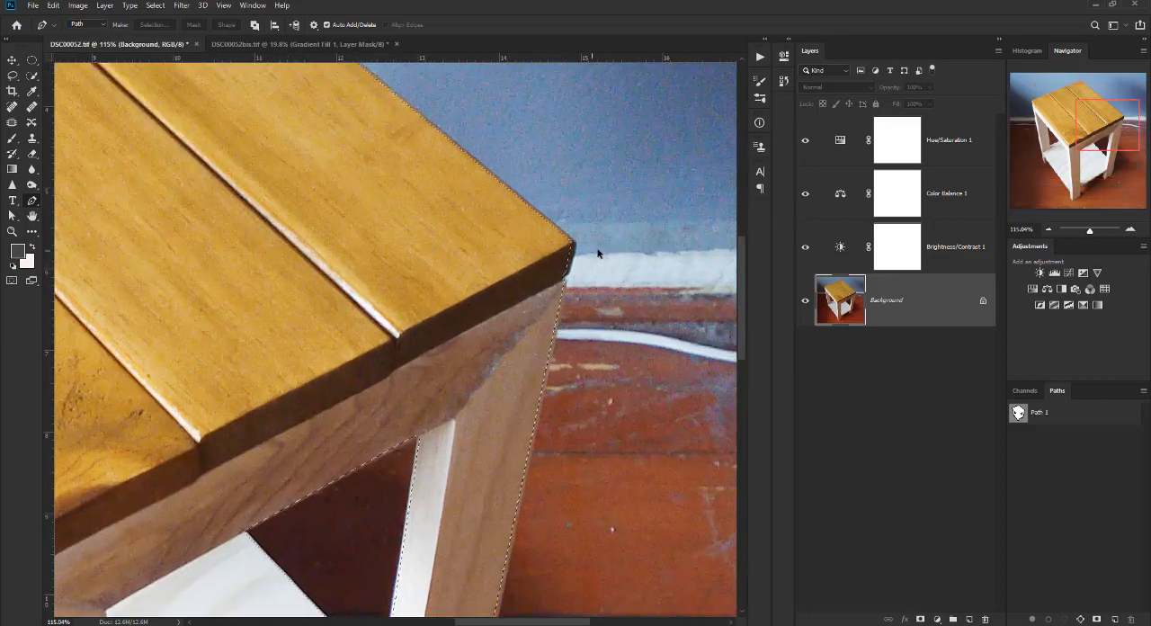
pyautogui.scroll(1, 547, 267)
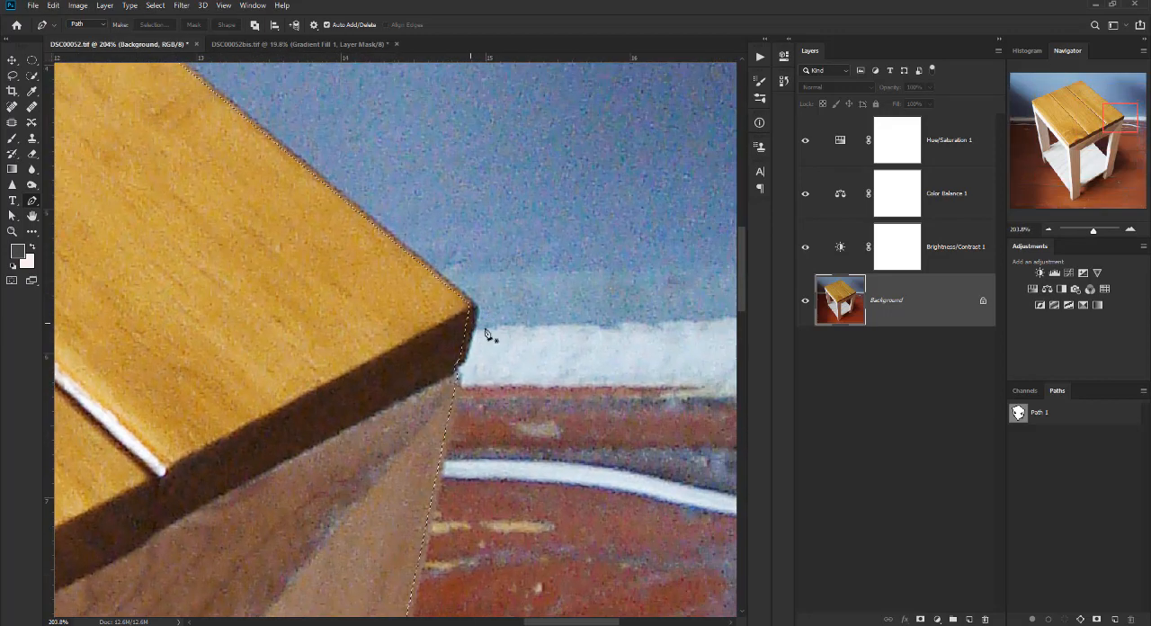
pyautogui.scroll(-3, 459, 396)
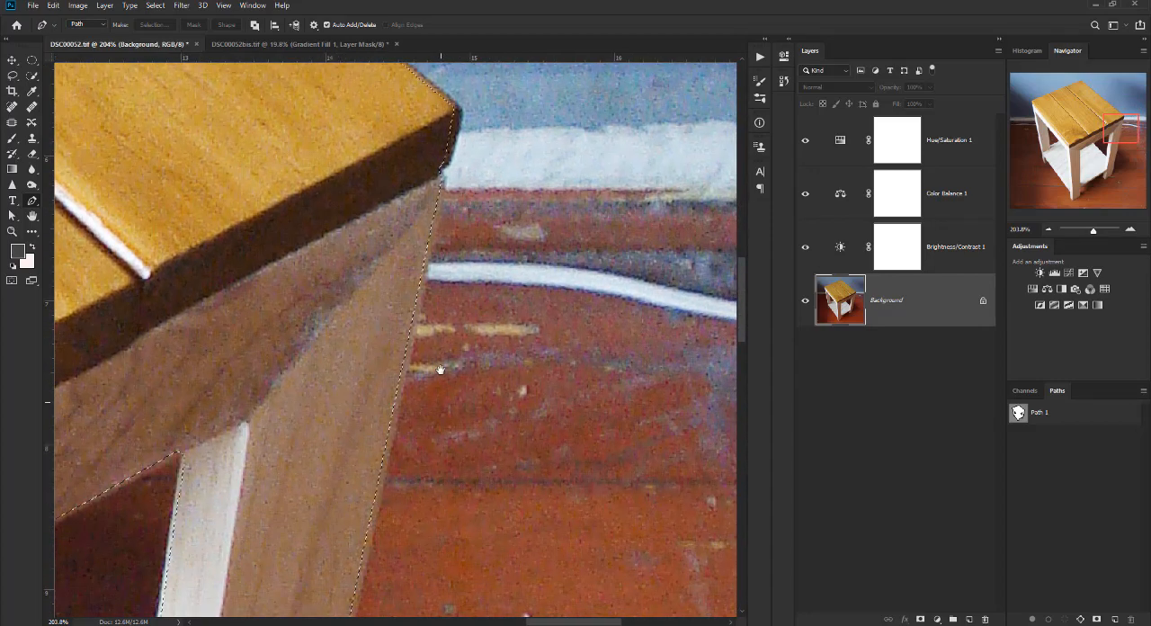
# Check the contracted selection edge along the table's leg and undo the 3-pixel contraction.
pyautogui.moveTo(441, 370); pyautogui.dragTo(438, 229)
pyautogui.moveTo(209, 312); pyautogui.dragTo(459, 386)
pyautogui.hotkey('ctrl', 'Return')
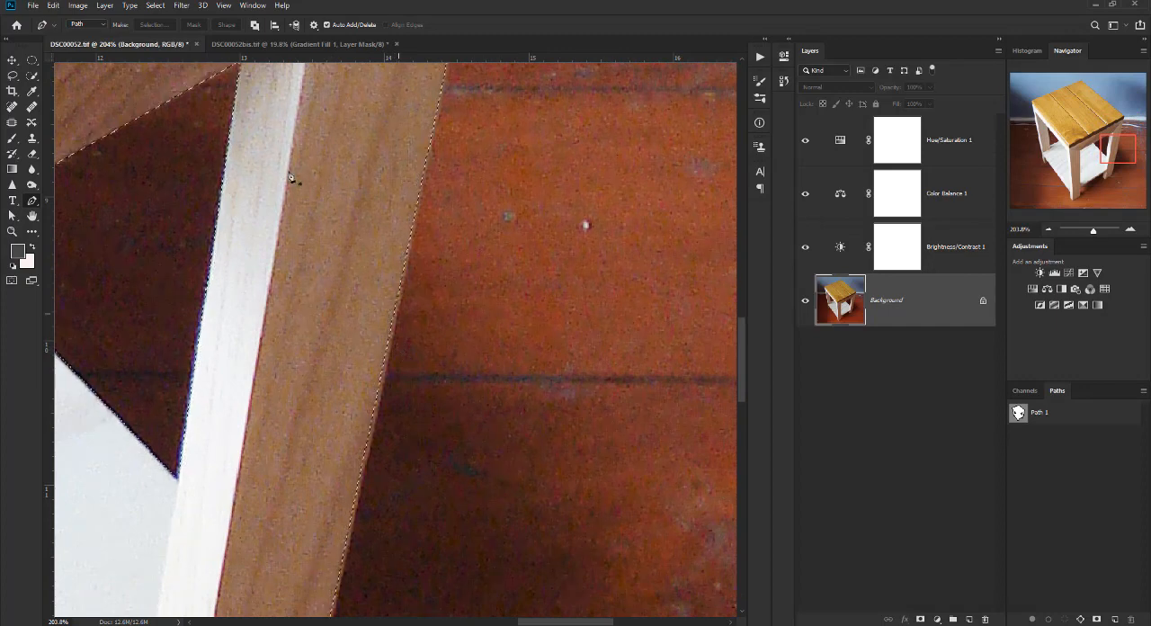
pyautogui.scroll(-6, 363, 374)
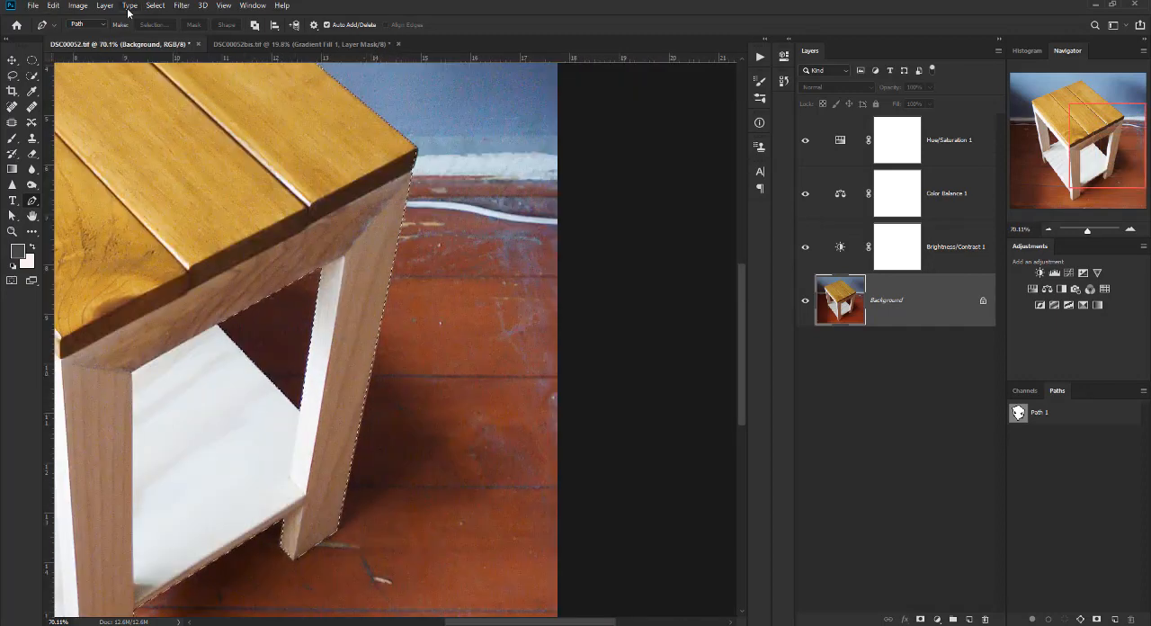
# Contract the table selection by 1 pixel.
pyautogui.click(155, 6)
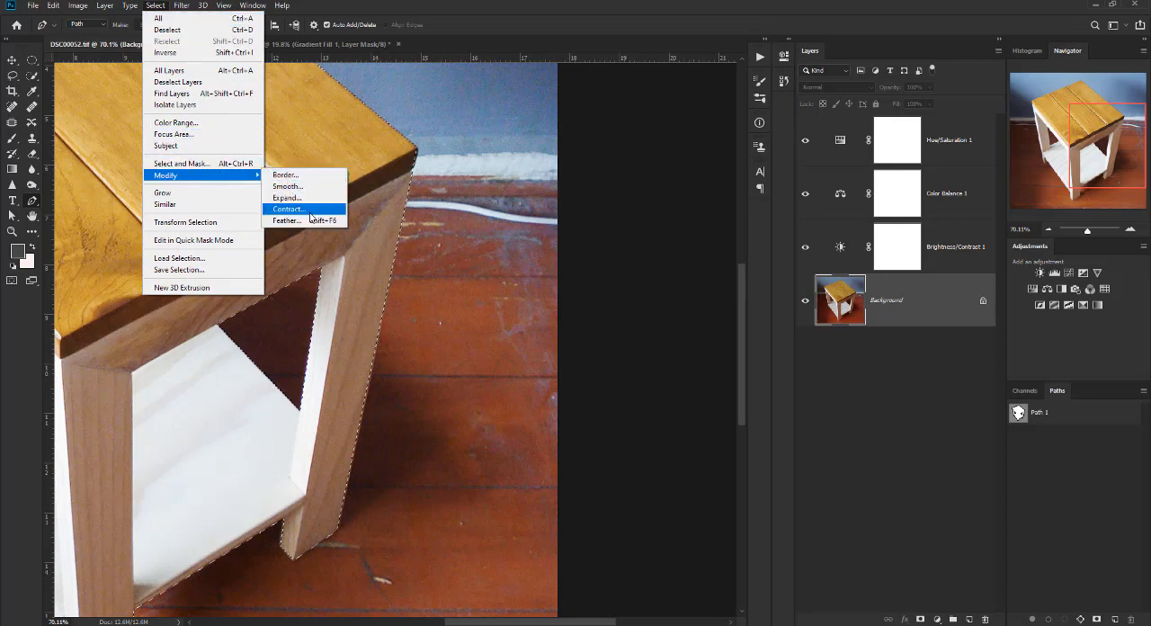
pyautogui.click(309, 211)
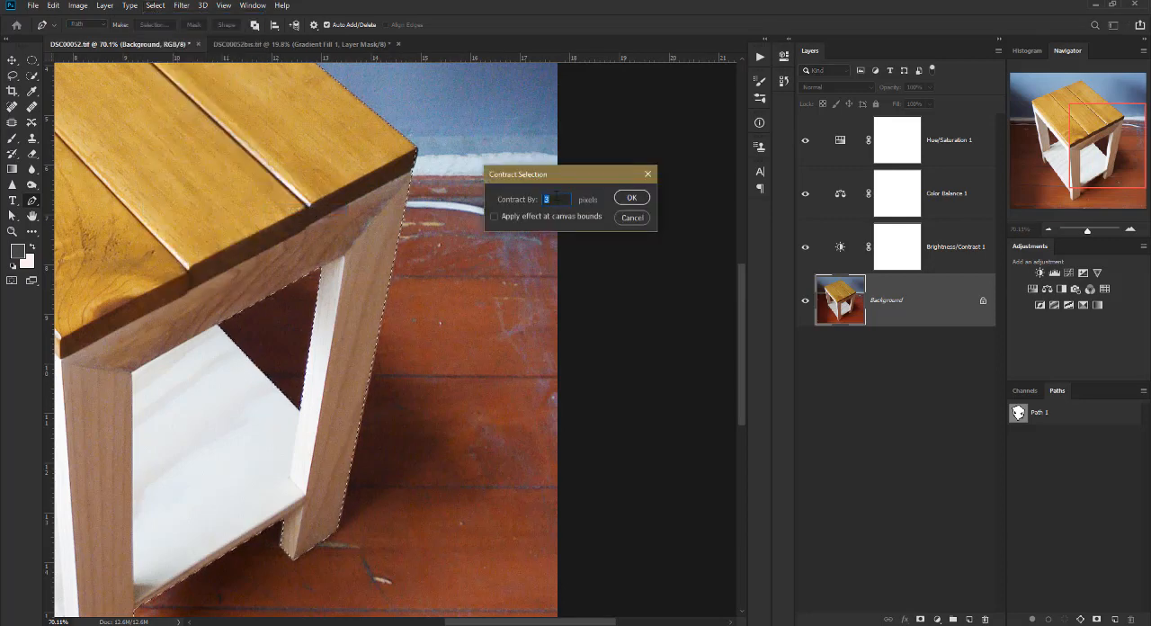
pyautogui.write('1')
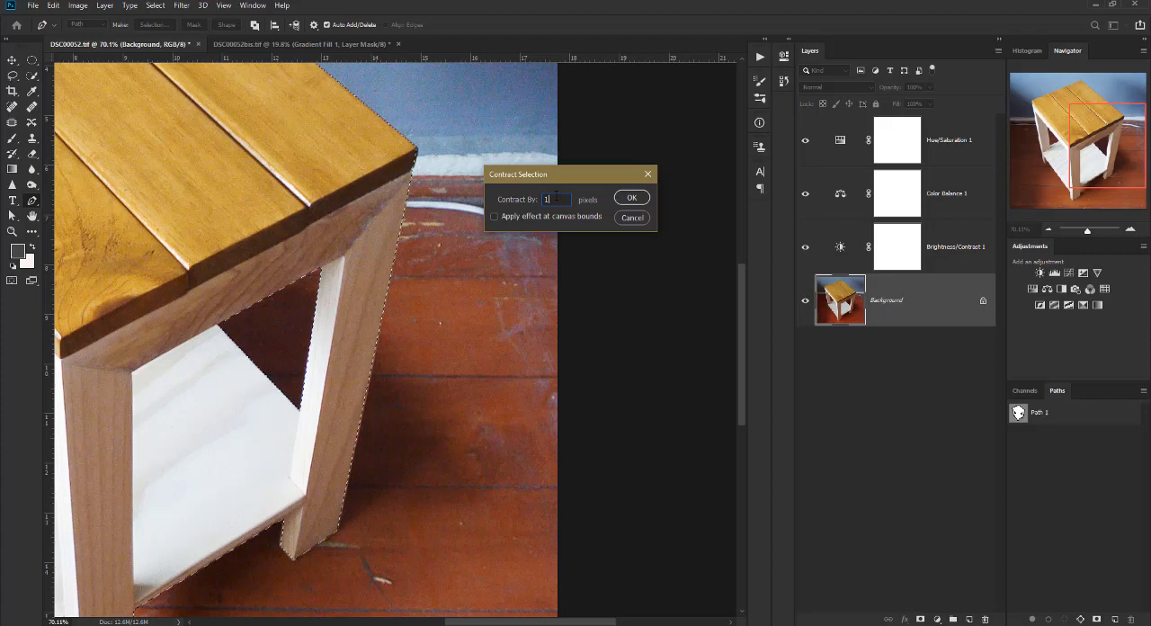
pyautogui.click(631, 199)
# Compare the selection edge at the tabletop's corner by undoing and redoing the 1-pixel contraction.
pyautogui.scroll(5, 404, 232)
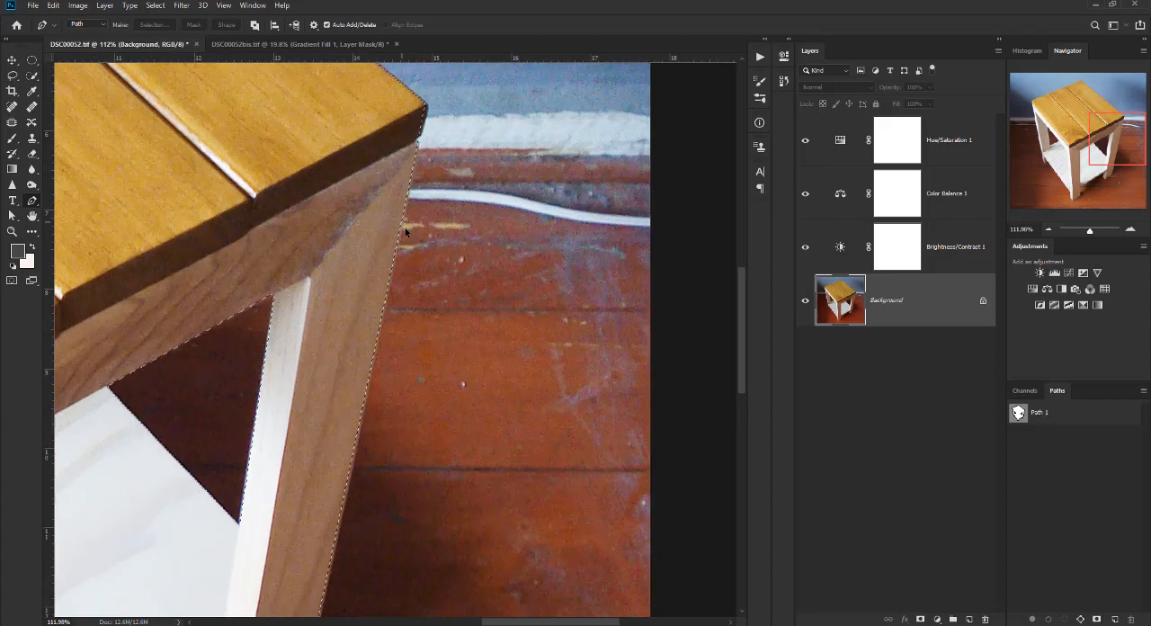
pyautogui.scroll(1, 405, 232)
pyautogui.moveTo(513, 82); pyautogui.dragTo(478, 486)
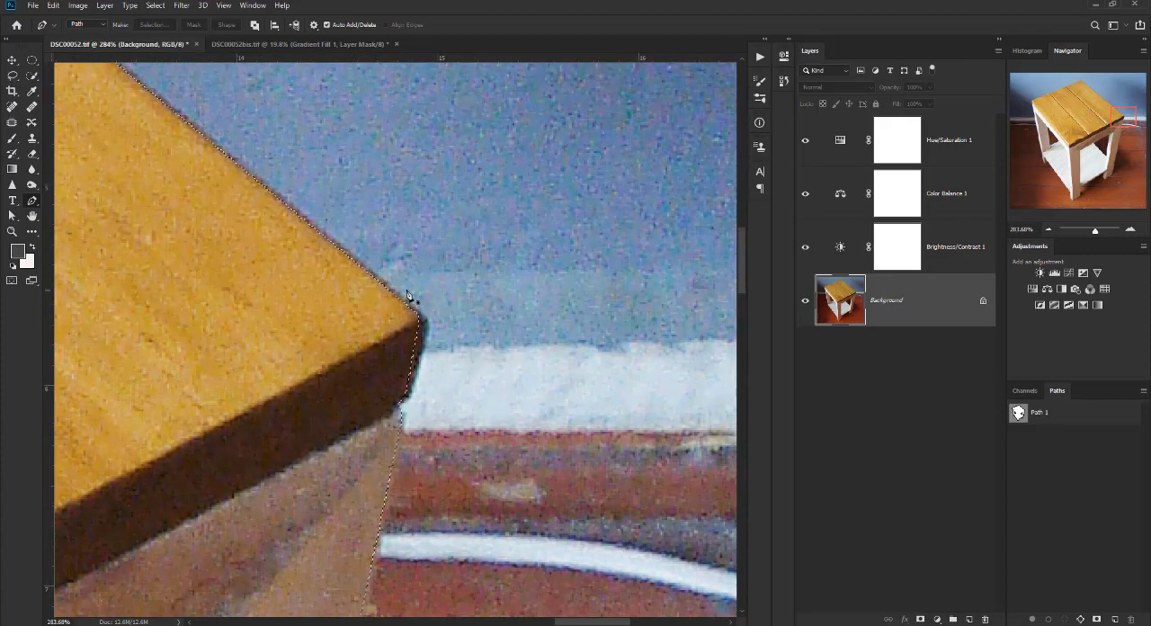
pyautogui.moveTo(375, 301); pyautogui.dragTo(372, 311)
pyautogui.hotkey('ctrl', 'z')
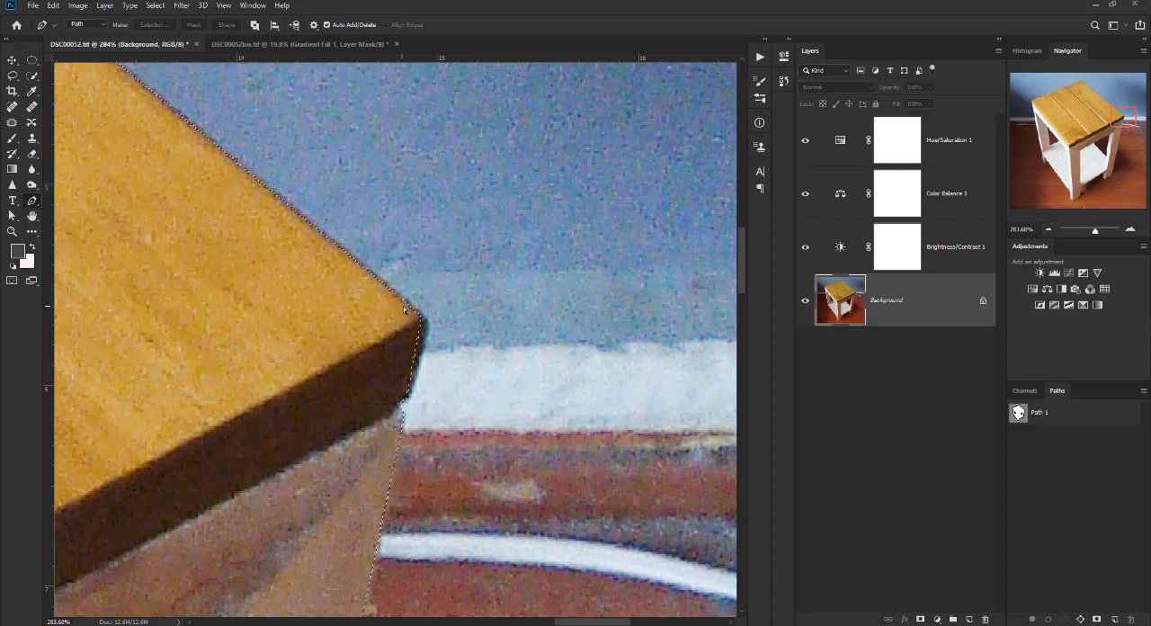
pyautogui.click(54, 6)
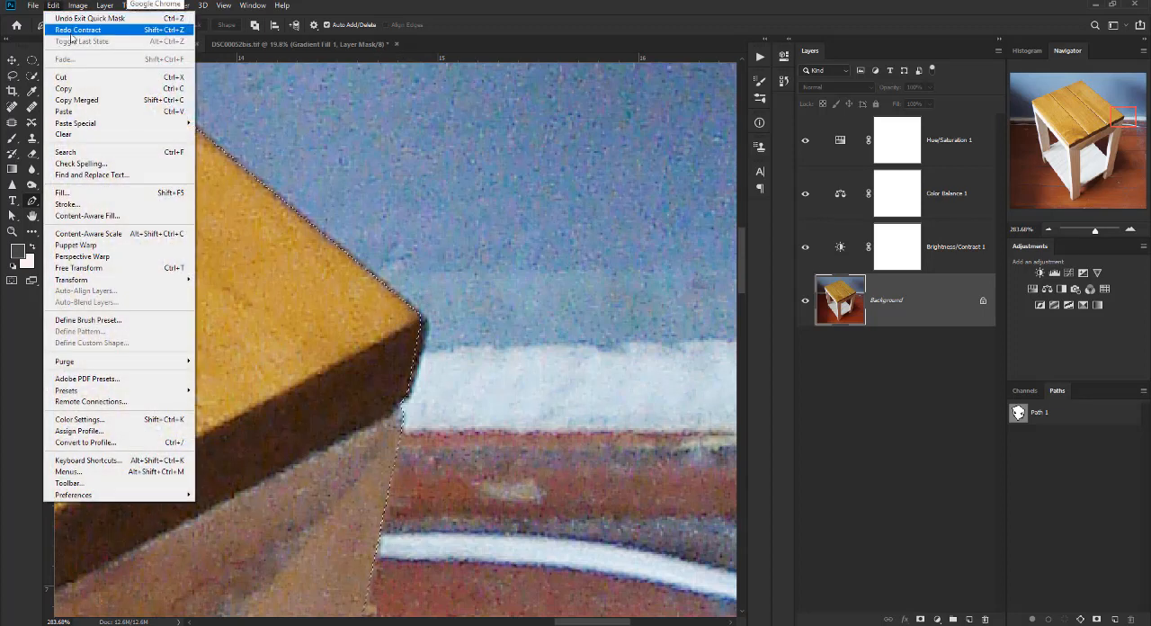
pyautogui.click(72, 33)
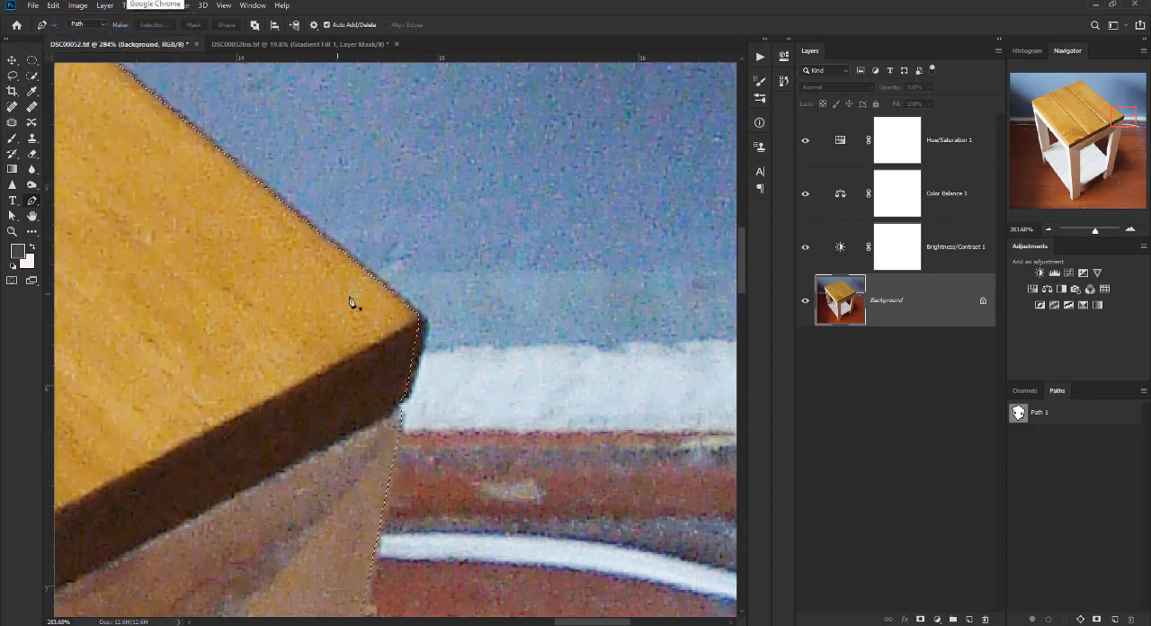
# Save the table selection as a new channel named "banco" in DSC00052.tif.
pyautogui.scroll(-5, 373, 462)
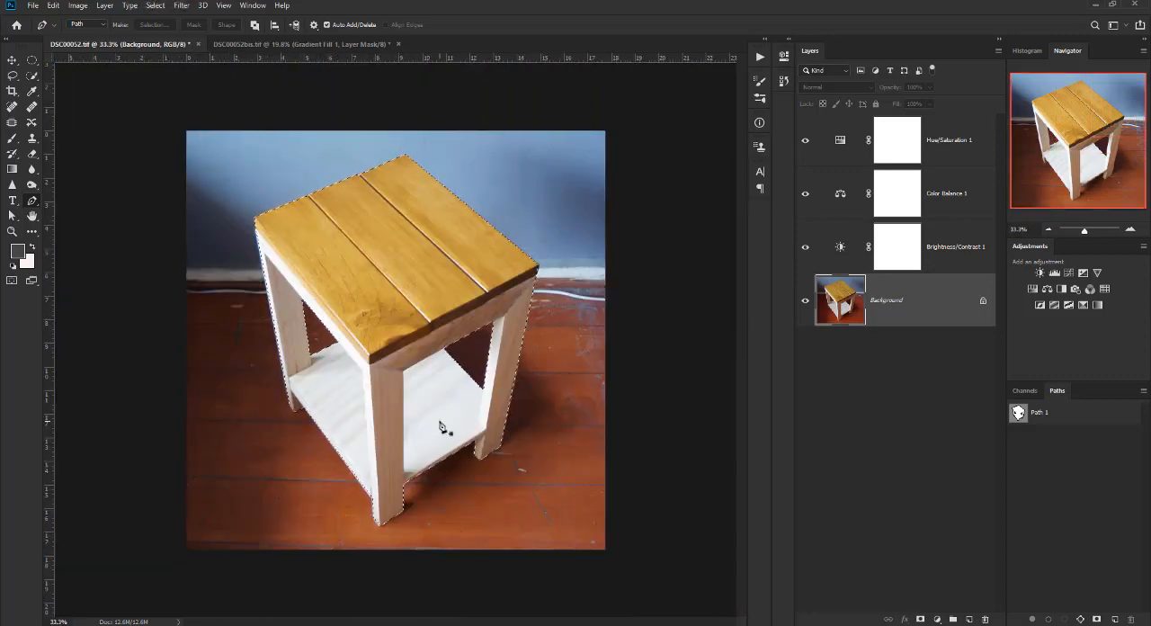
pyautogui.scroll(1, 435, 416)
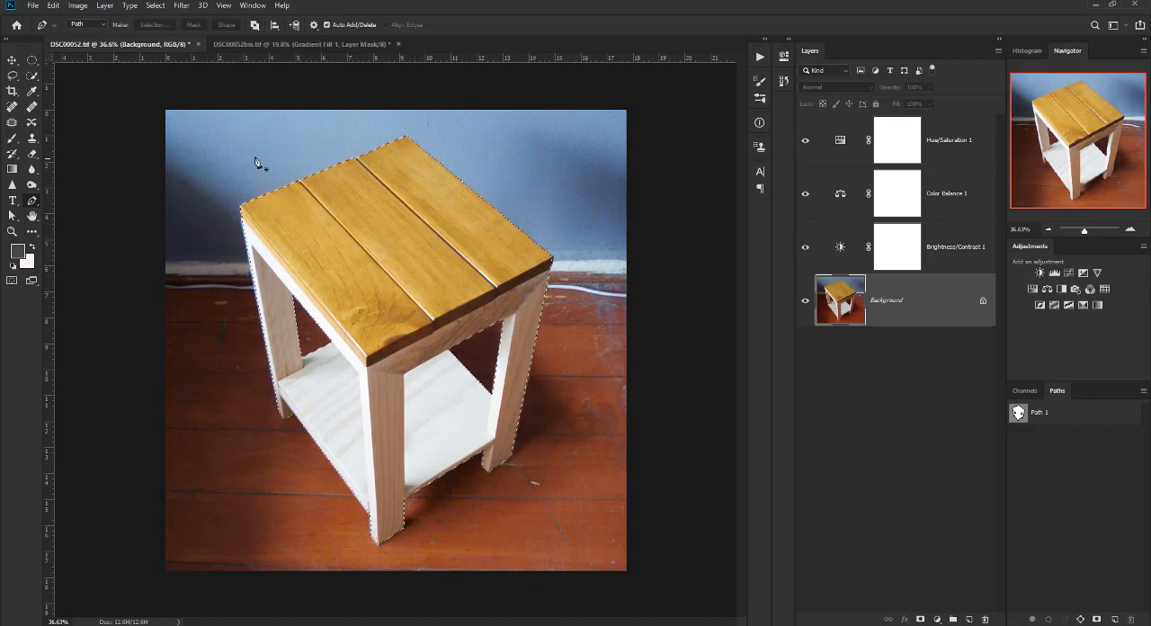
pyautogui.click(154, 6)
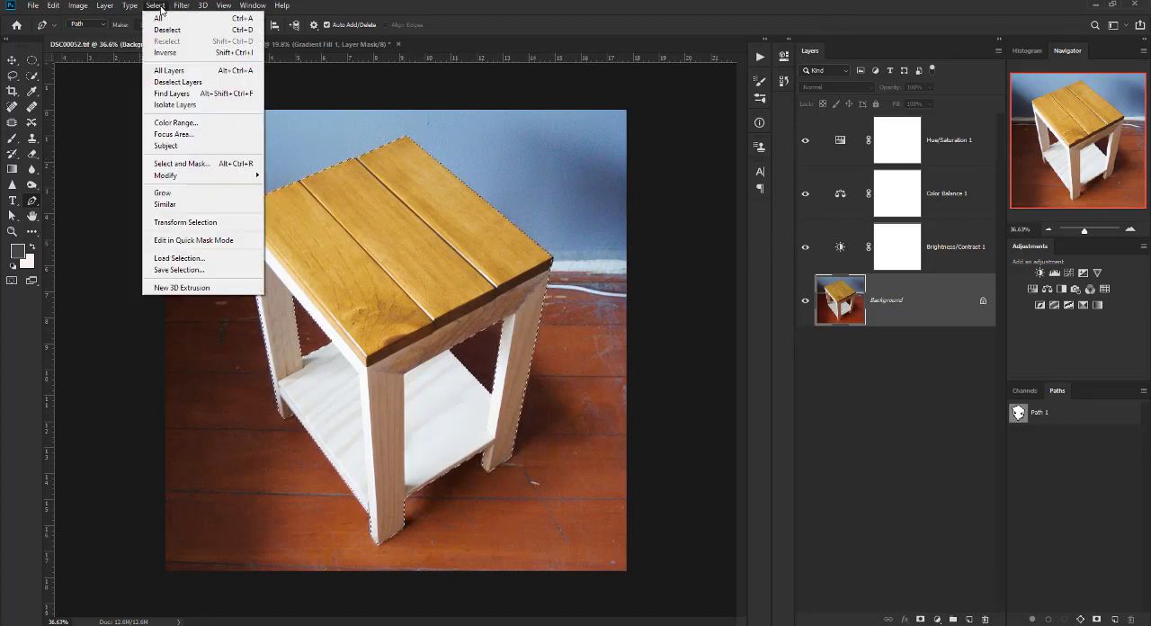
pyautogui.click(182, 271)
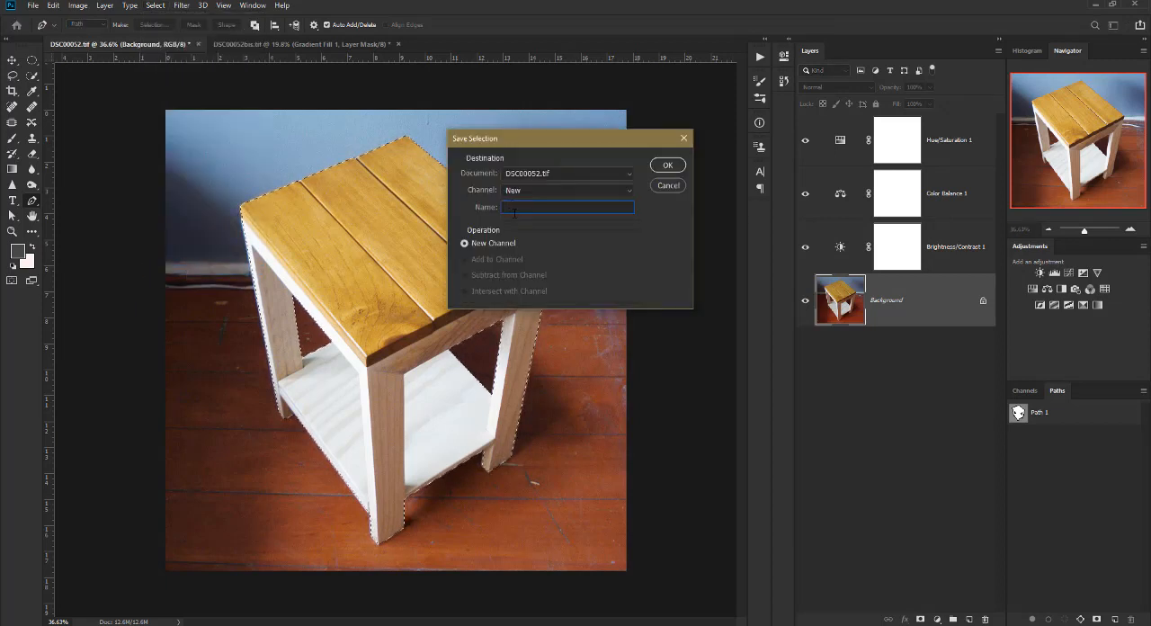
pyautogui.write('banco')
pyautogui.click(666, 166)
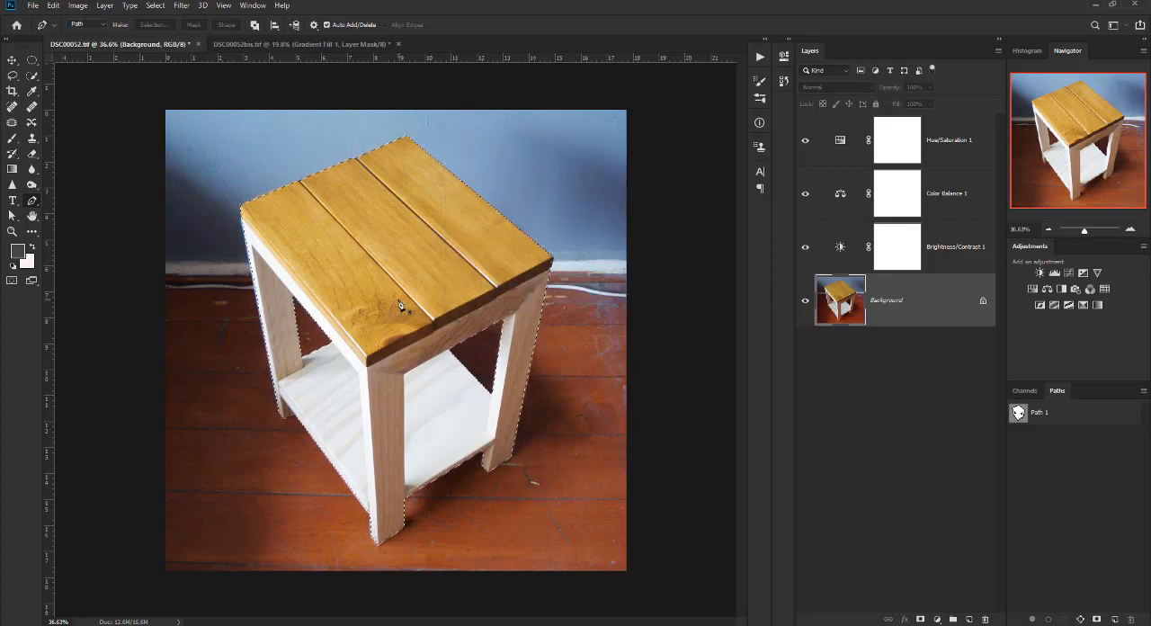
# Invert the selection so it covers the background around the table.
pyautogui.hotkey('ctrl', 'd')
pyautogui.hotkey('ctrl', 'shift', 'd')
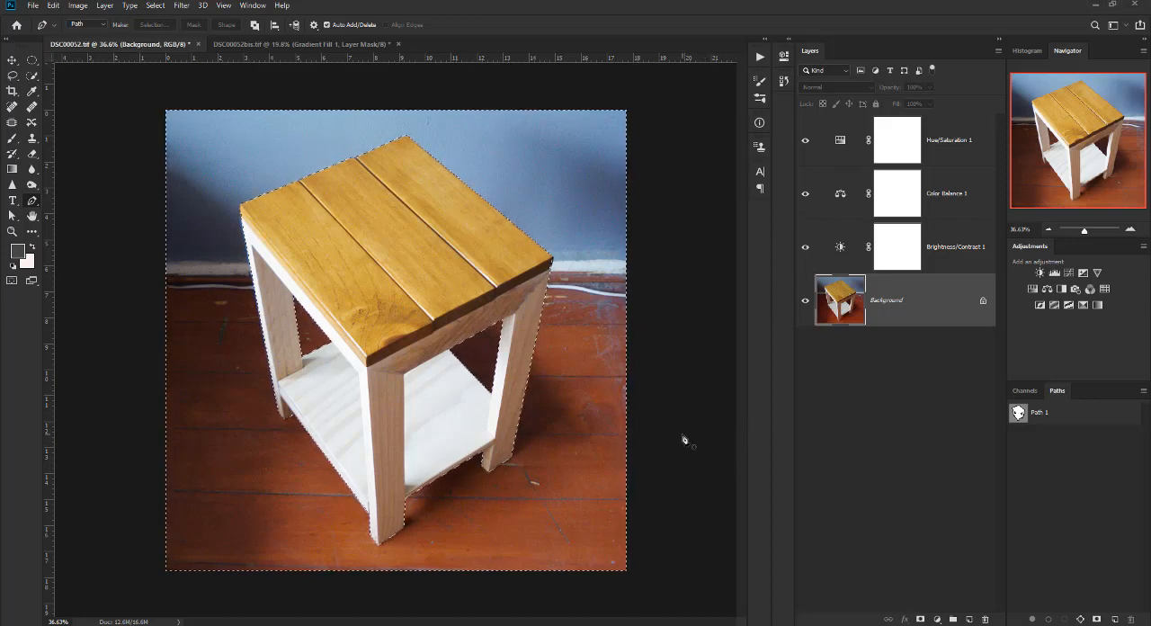
pyautogui.hotkey('ctrl', '-')
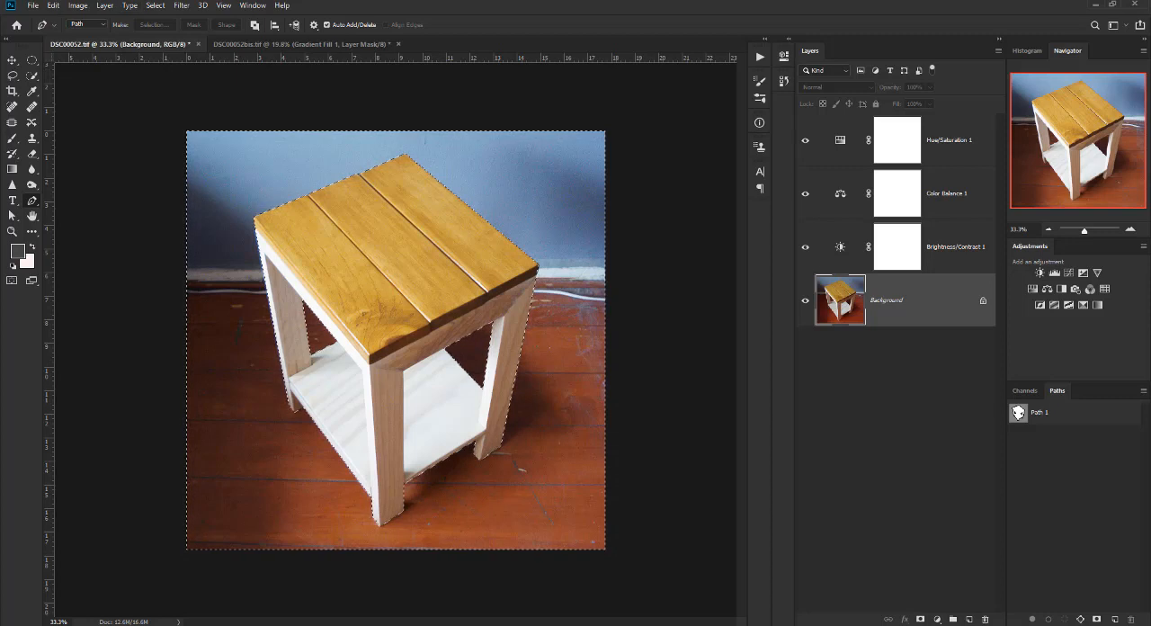
# Create a gradient fill layer named "Gradient Fondo" from the selection, with a blue colour label, Normal mode and 100% opacity.
pyautogui.click(104, 5)
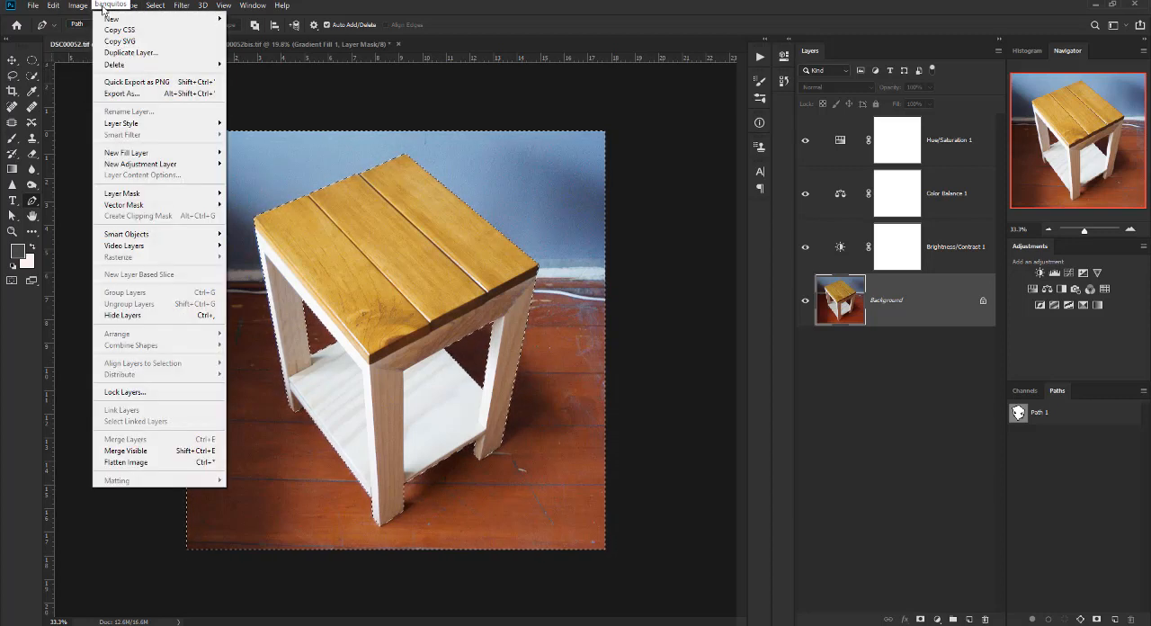
pyautogui.moveTo(199, 158)
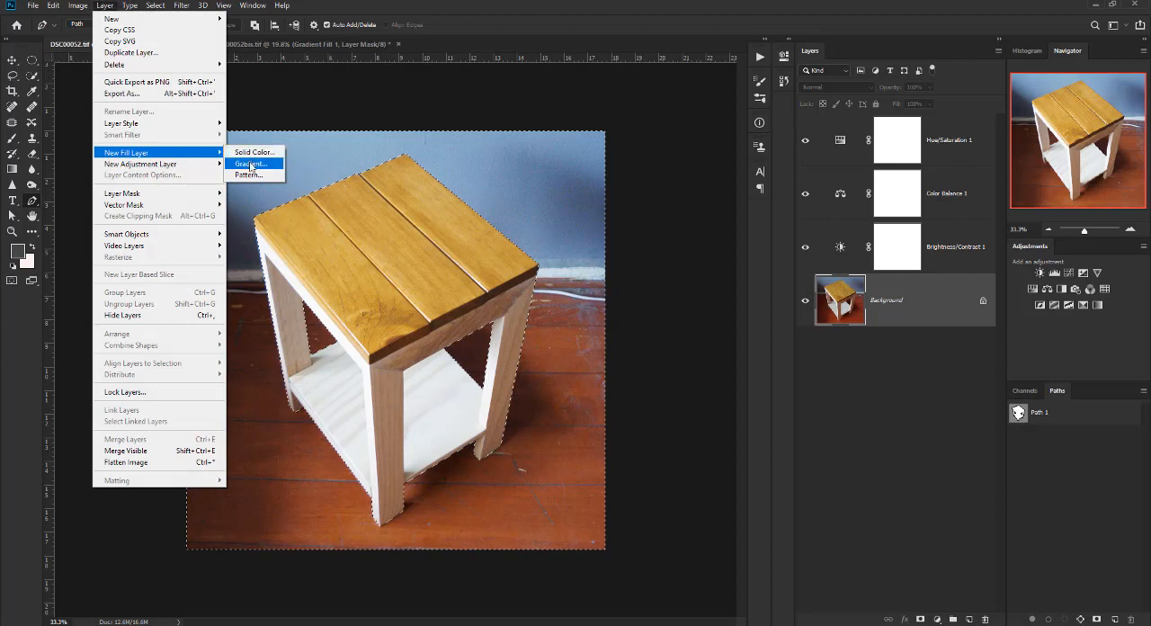
pyautogui.click(252, 166)
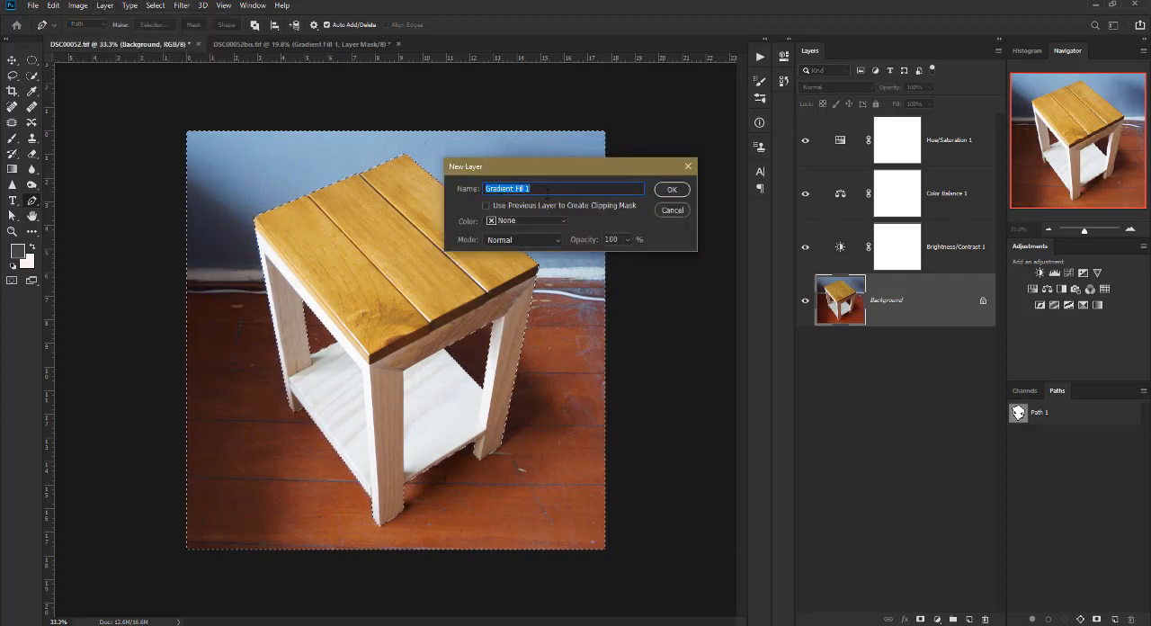
pyautogui.click(538, 190)
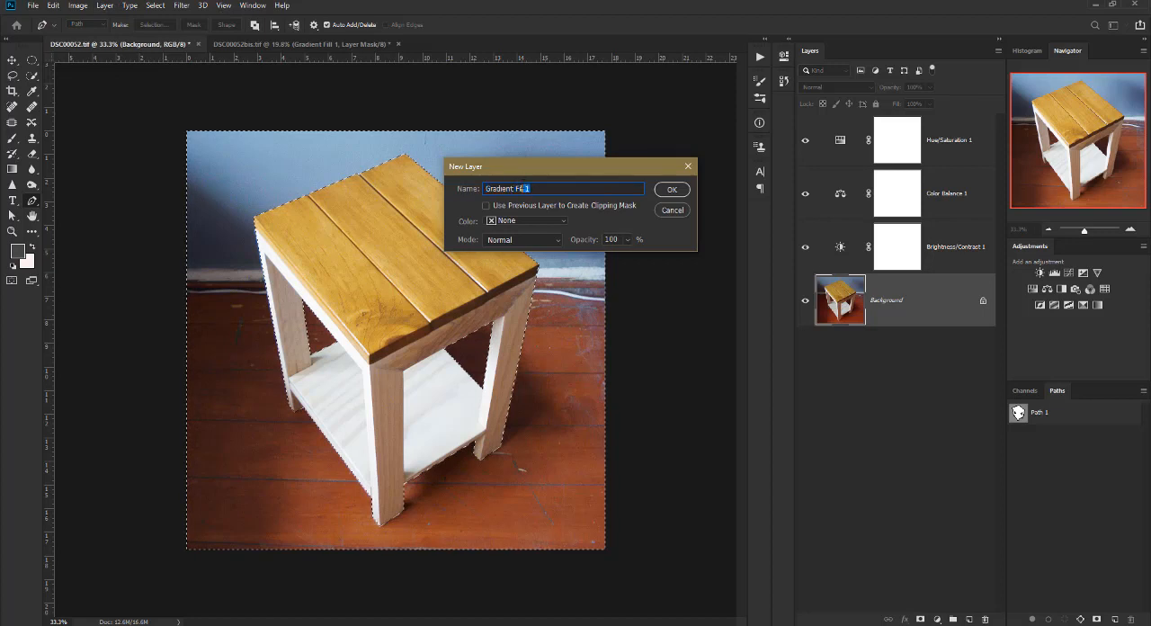
pyautogui.press('BackSpace')
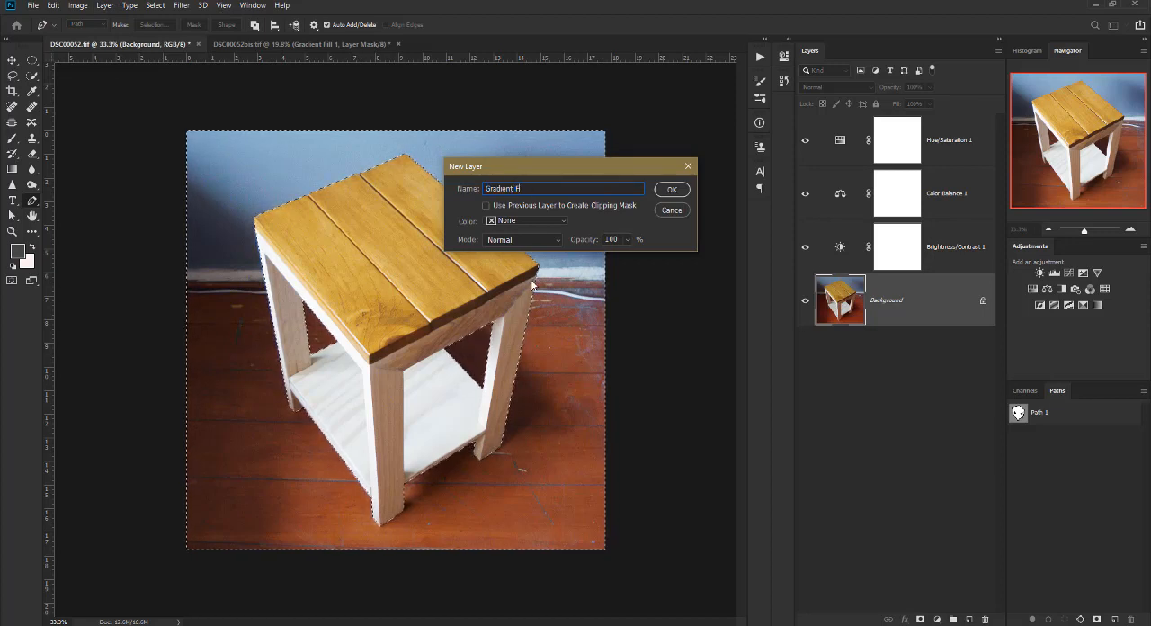
pyautogui.write('ondo')
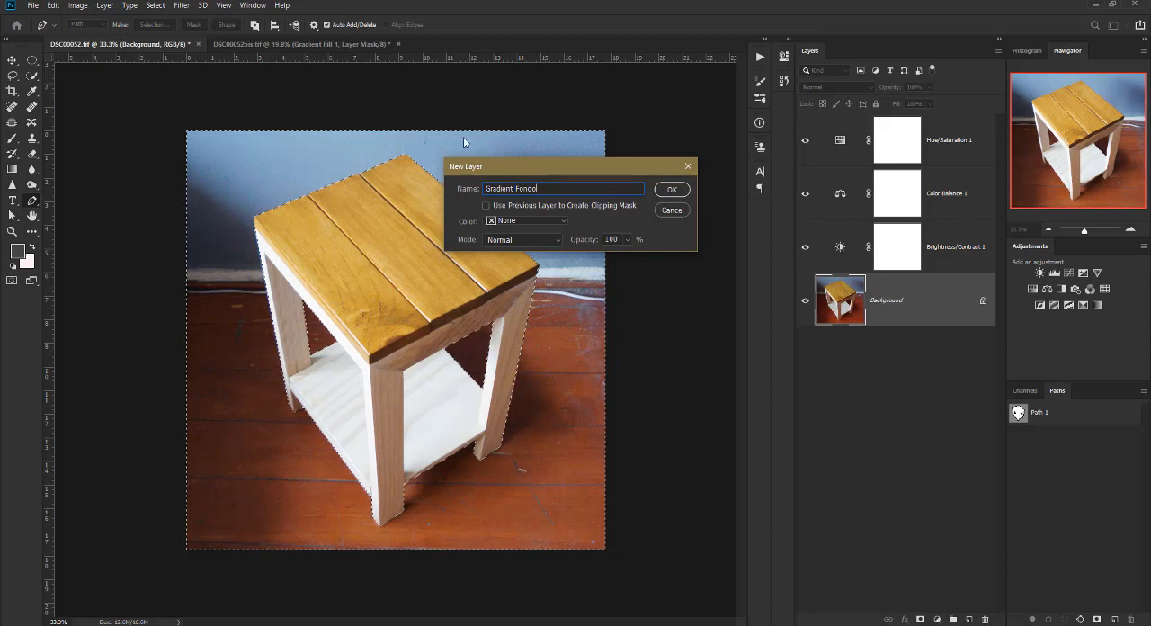
pyautogui.click(547, 222)
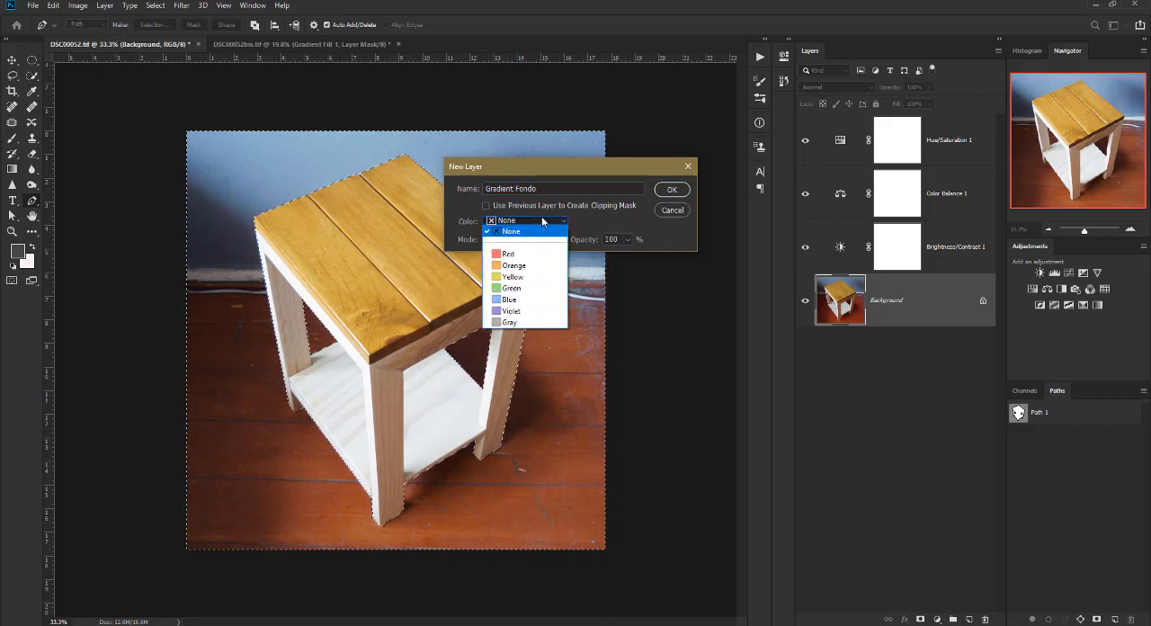
pyautogui.click(509, 300)
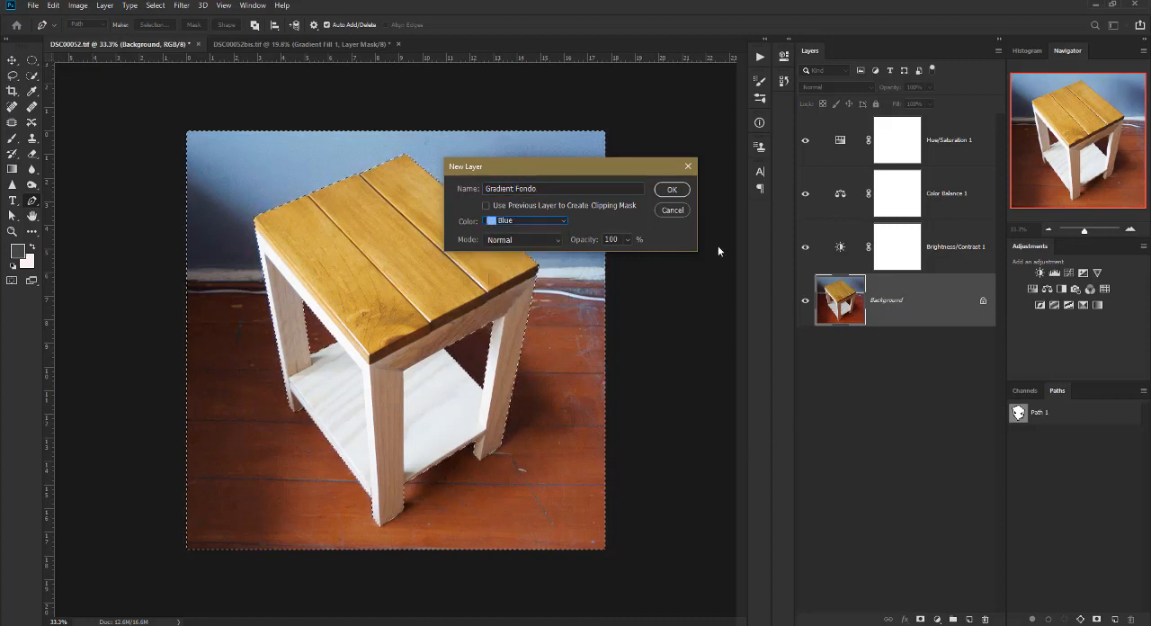
pyautogui.click(672, 192)
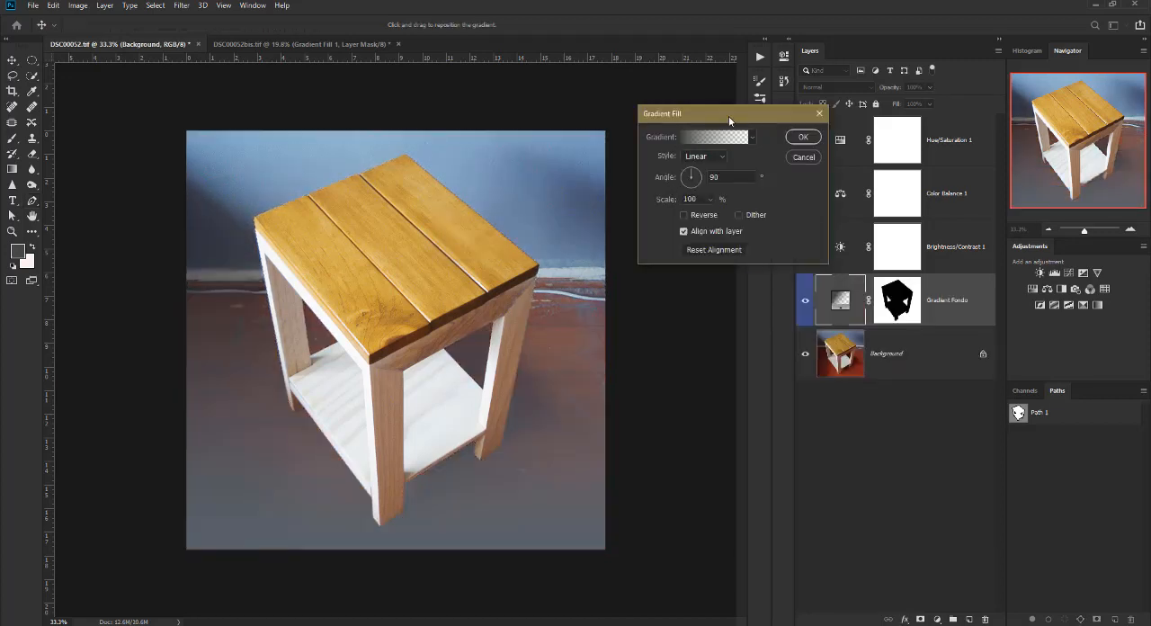
# Apply the Black, White preset to the gradient fill and set its style to Radial.
pyautogui.moveTo(728, 116); pyautogui.dragTo(530, 90)
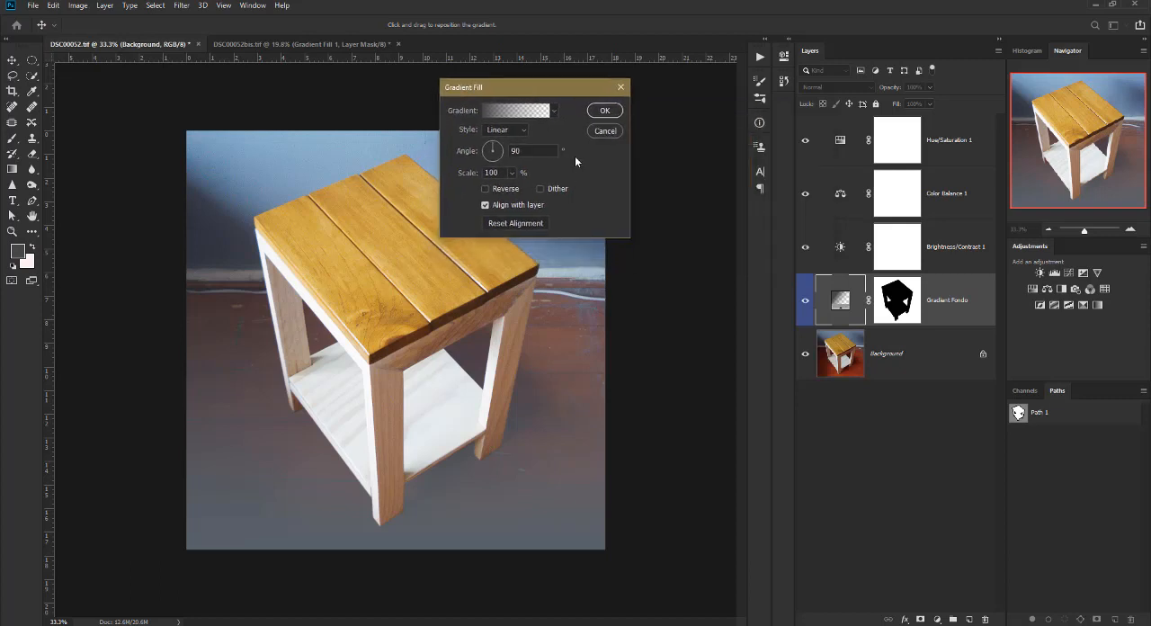
pyautogui.click(555, 111)
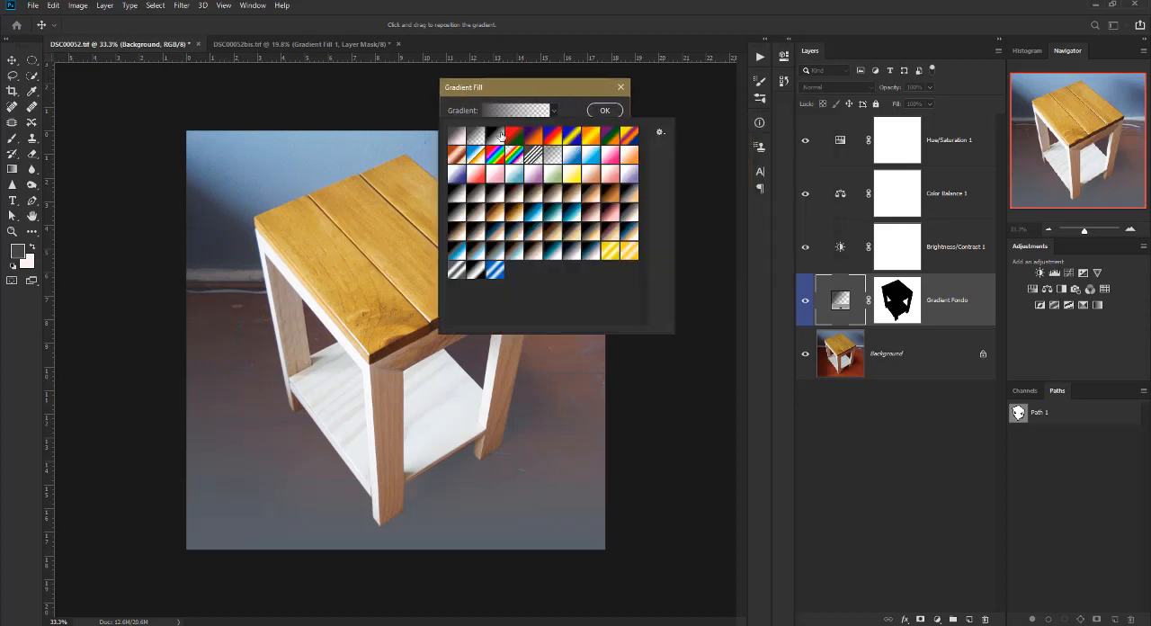
pyautogui.click(498, 136)
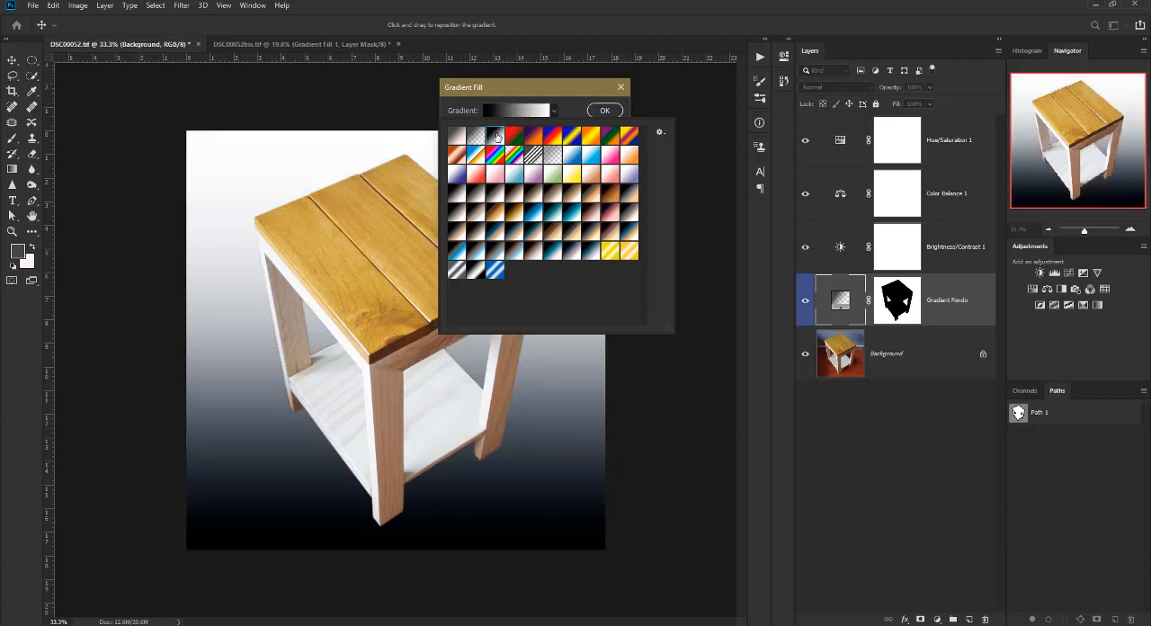
pyautogui.click(555, 112)
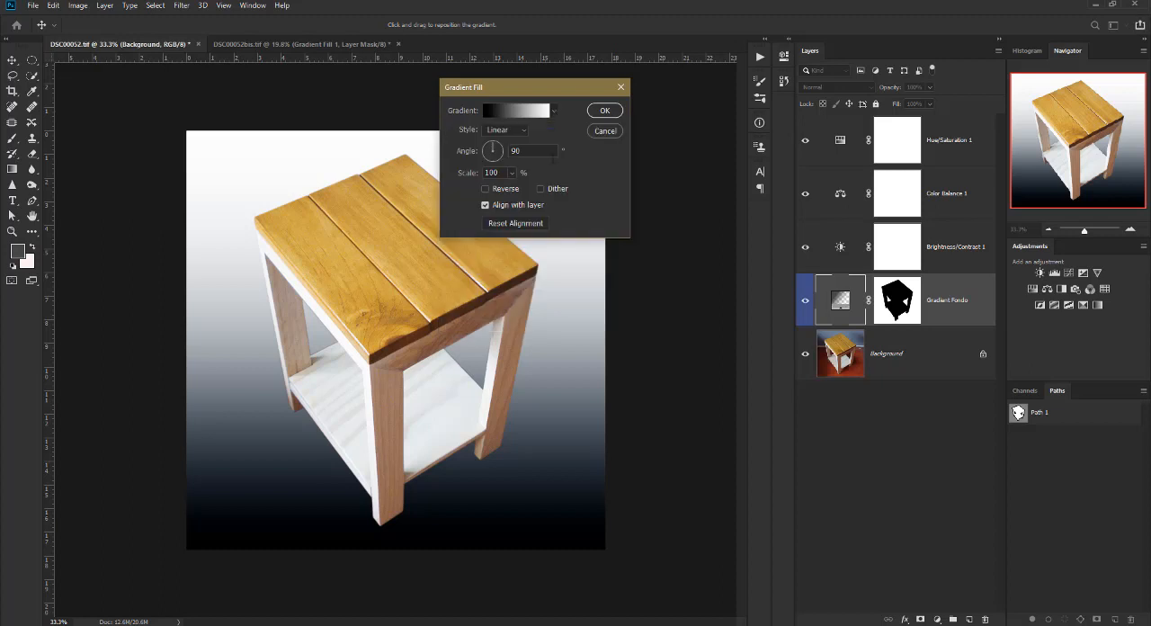
pyautogui.click(522, 132)
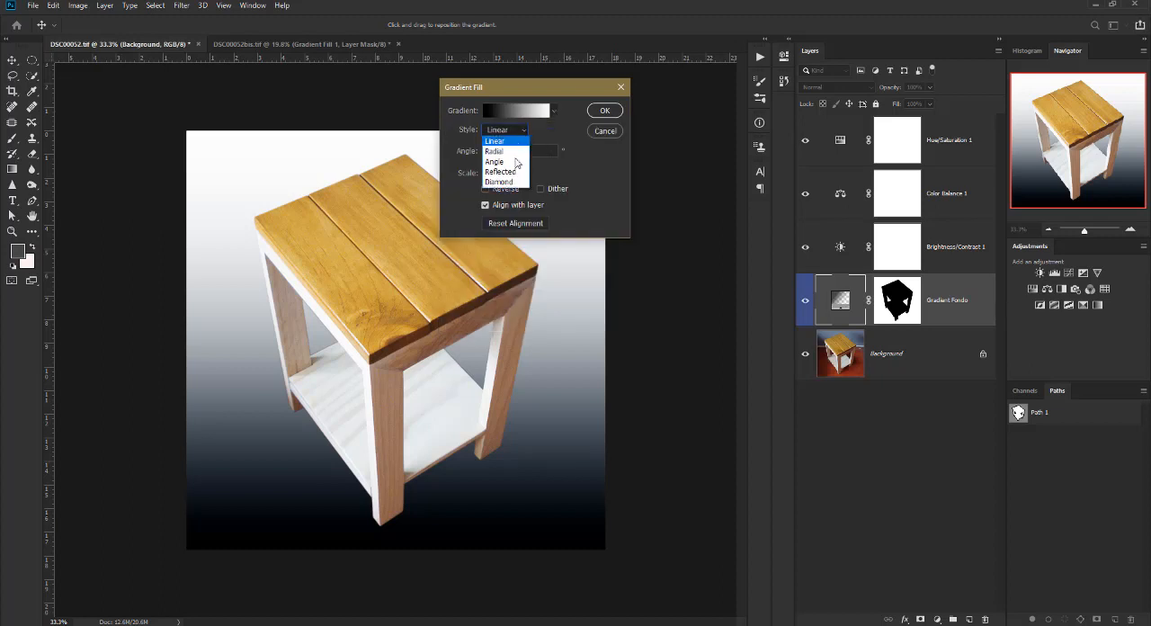
pyautogui.click(495, 151)
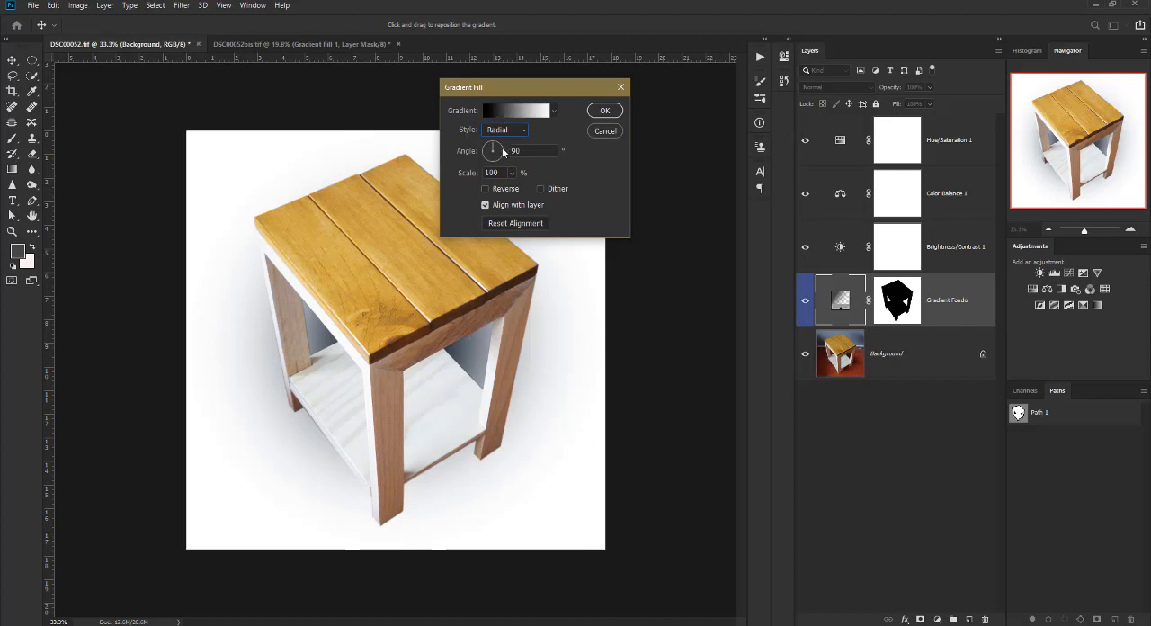
# Reverse the radial gradient, enable dithering, and set its scale to 183%.
pyautogui.click(503, 188)
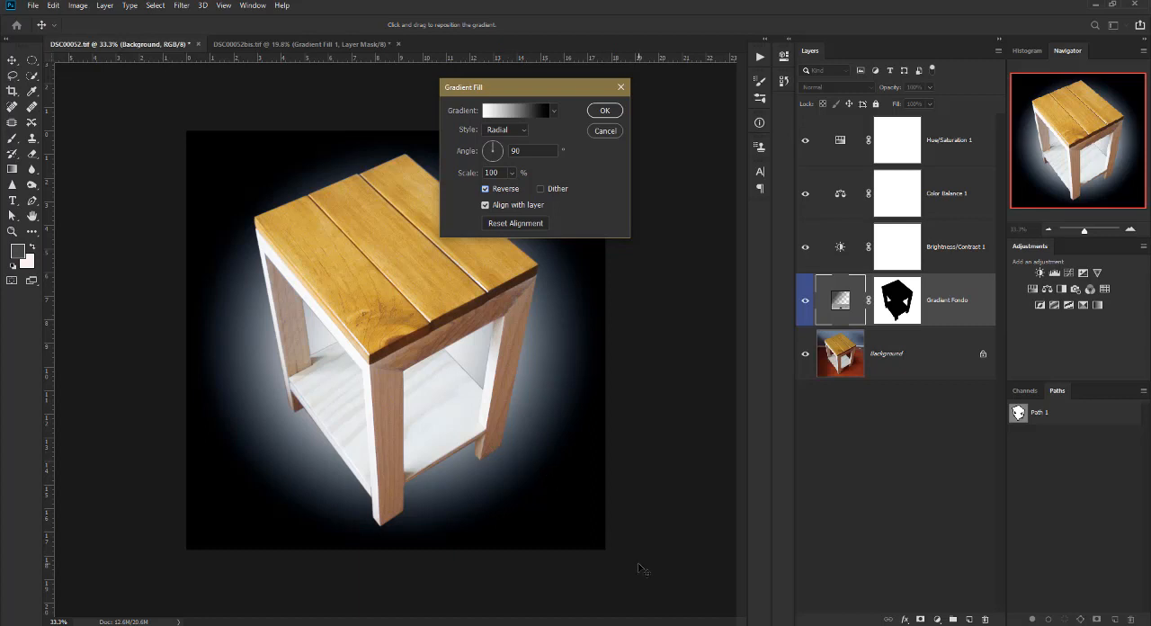
pyautogui.click(541, 189)
pyautogui.click(515, 175)
pyautogui.moveTo(514, 187); pyautogui.dragTo(464, 177)
pyautogui.moveTo(537, 87); pyautogui.dragTo(688, 93)
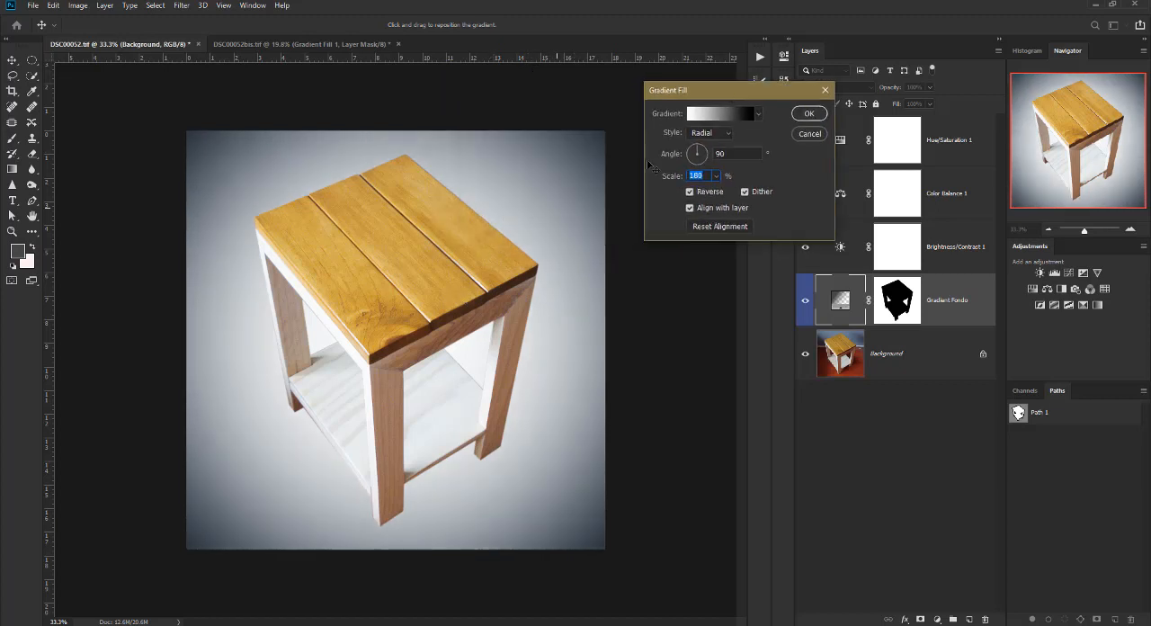
pyautogui.moveTo(679, 177); pyautogui.dragTo(681, 177)
pyautogui.click(719, 115)
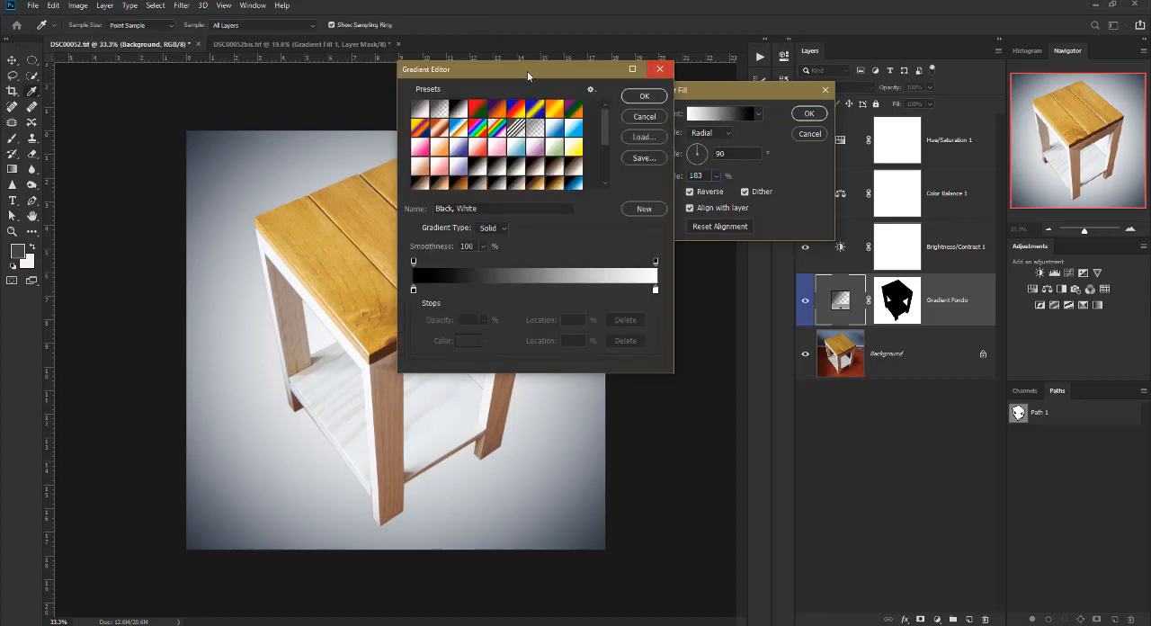
pyautogui.moveTo(527, 71); pyautogui.dragTo(741, 256)
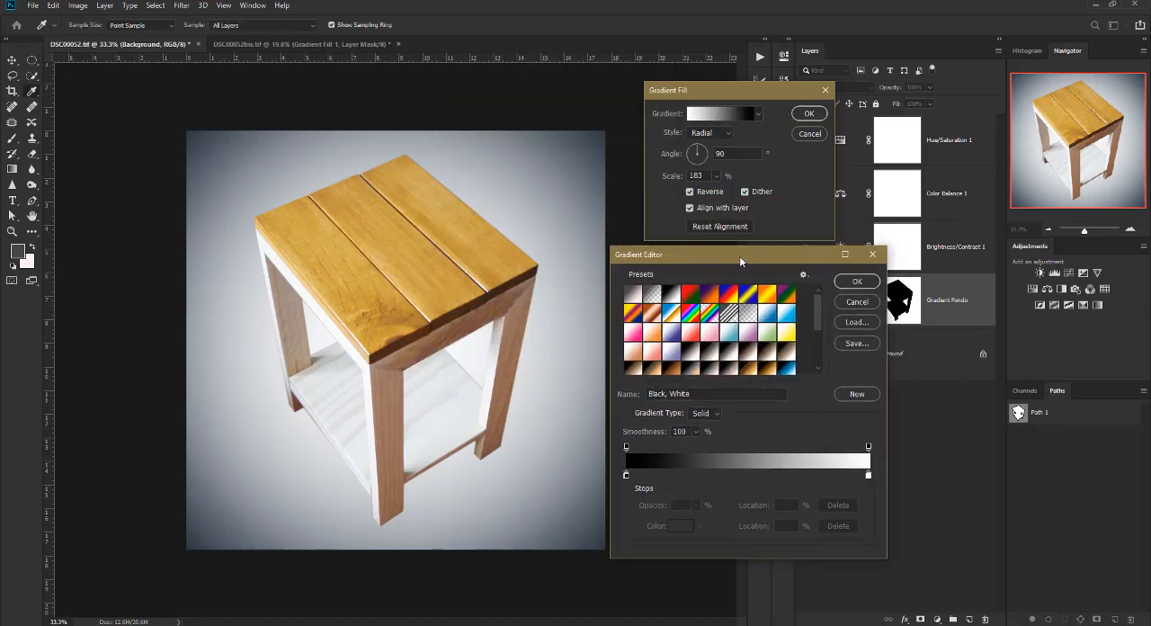
pyautogui.click(857, 302)
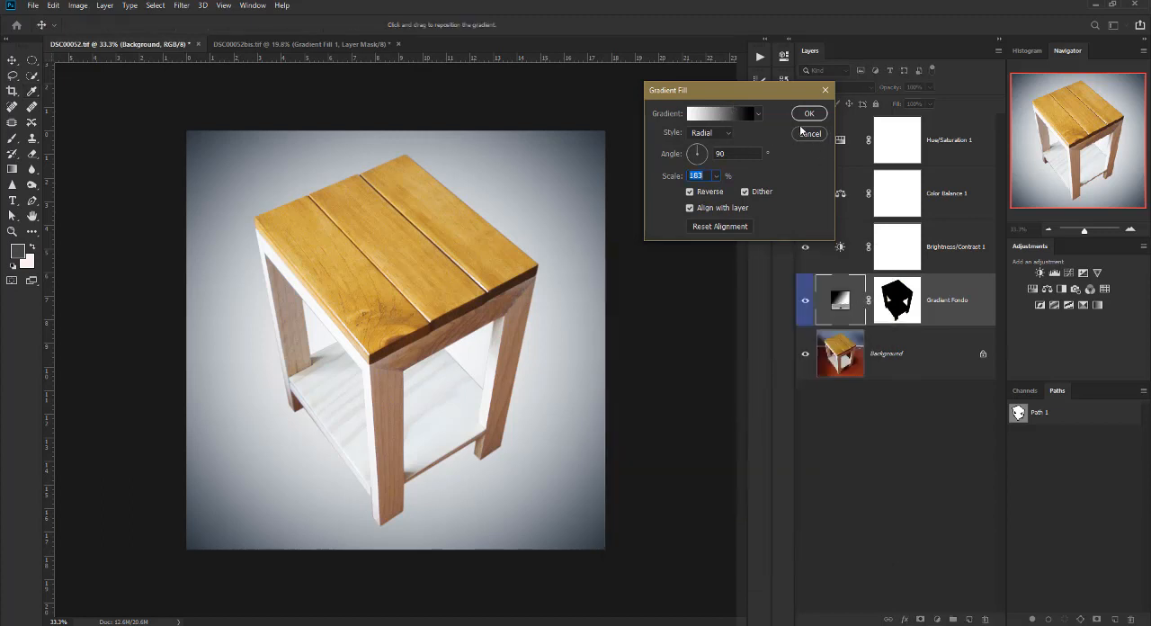
# Change the gradient's black colour stop to dark brown #362514, sampled from the shaded front edge of the tabletop.
pyautogui.click(713, 113)
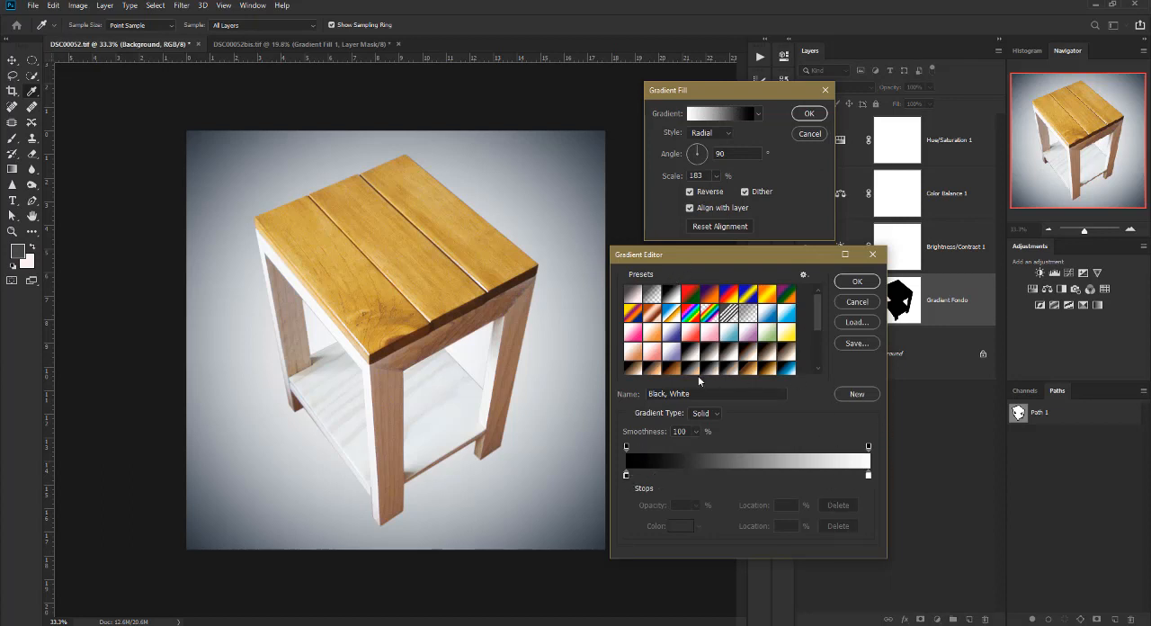
pyautogui.scroll(-2, 752, 319)
pyautogui.scroll(2, 752, 342)
pyautogui.click(626, 475)
pyautogui.click(683, 528)
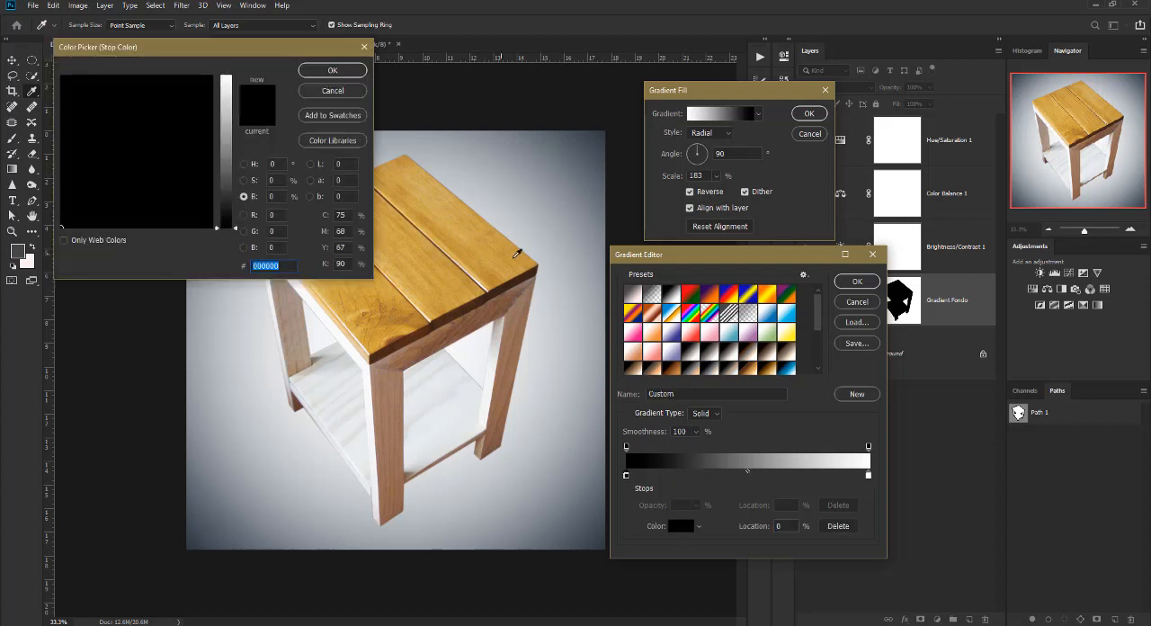
pyautogui.click(460, 308)
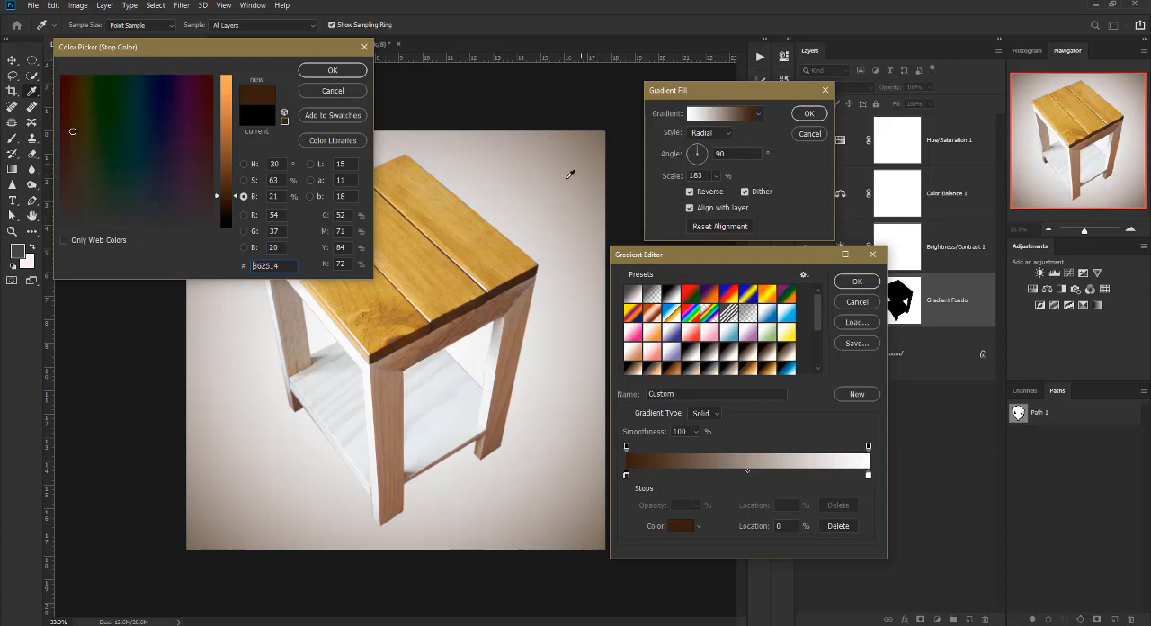
pyautogui.click(333, 71)
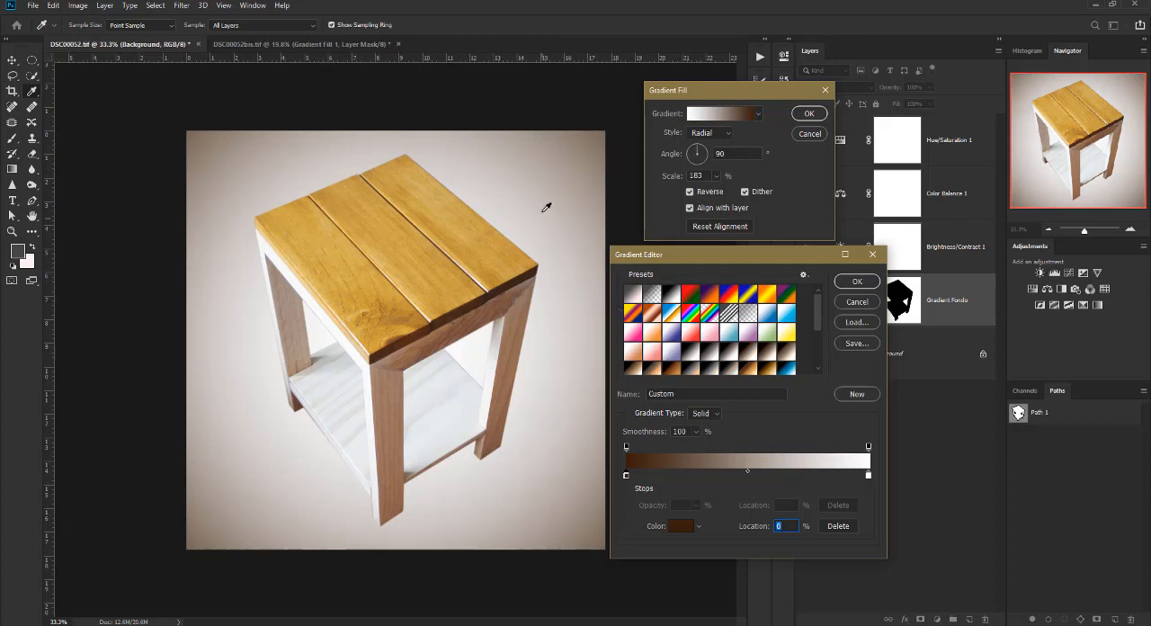
# Change the gradient's white colour stop to pale grey #eeeff2, sampled from the table's front leg.
pyautogui.click(869, 476)
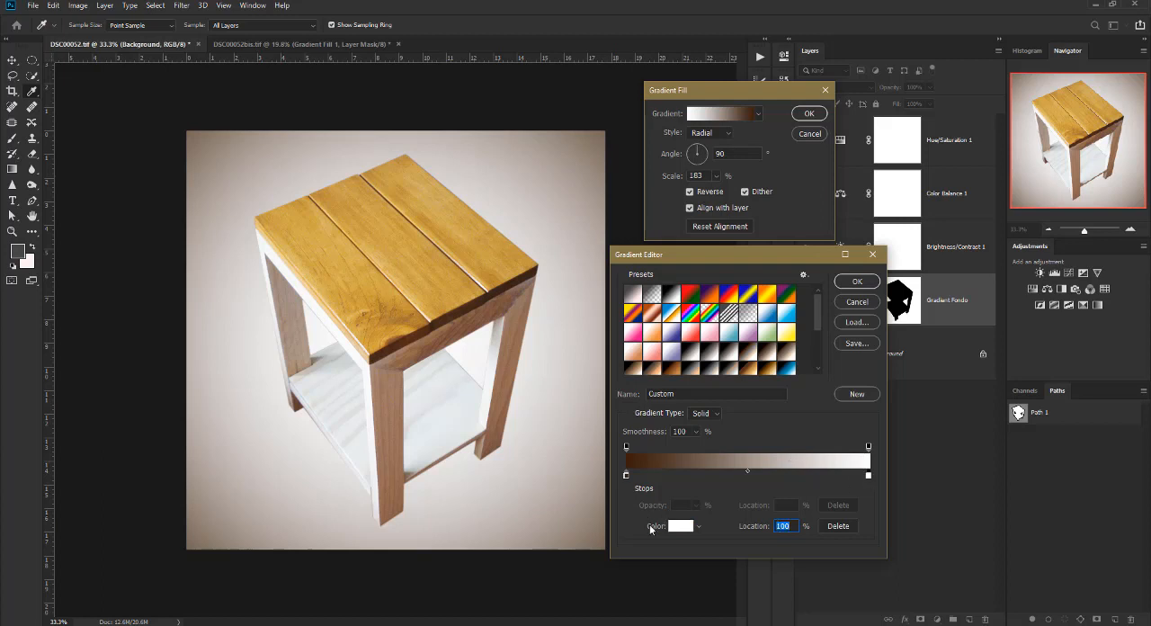
pyautogui.click(681, 526)
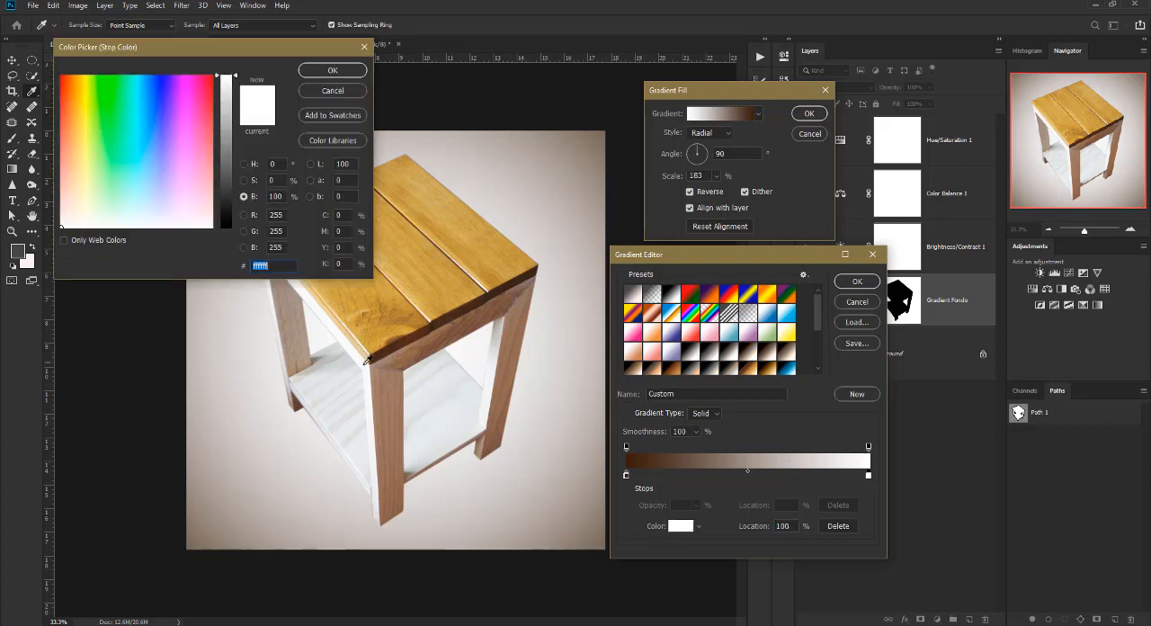
pyautogui.click(374, 385)
pyautogui.click(370, 484)
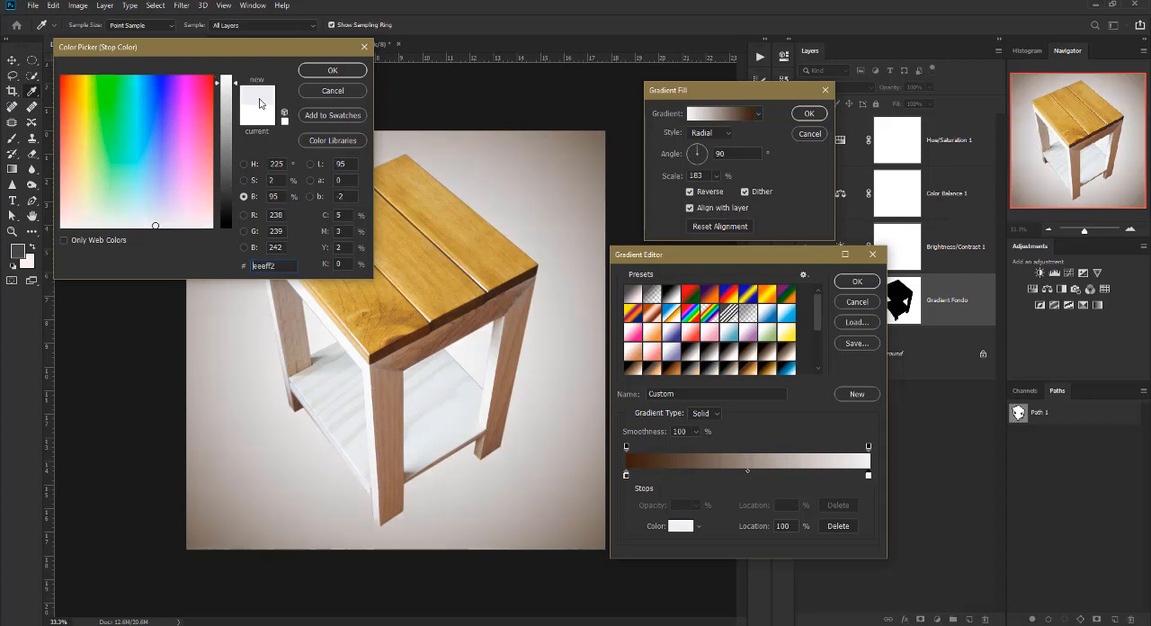
pyautogui.click(333, 70)
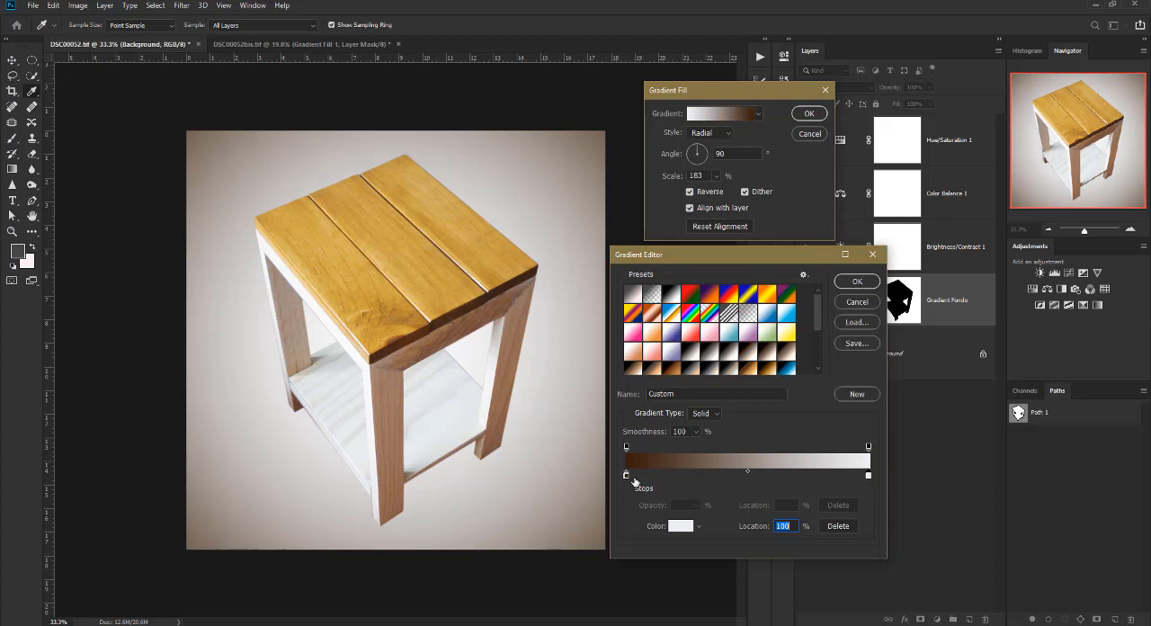
# Accept the custom brown-to-grey gradient and set the radial fill's scale to 160%.
pyautogui.click(858, 283)
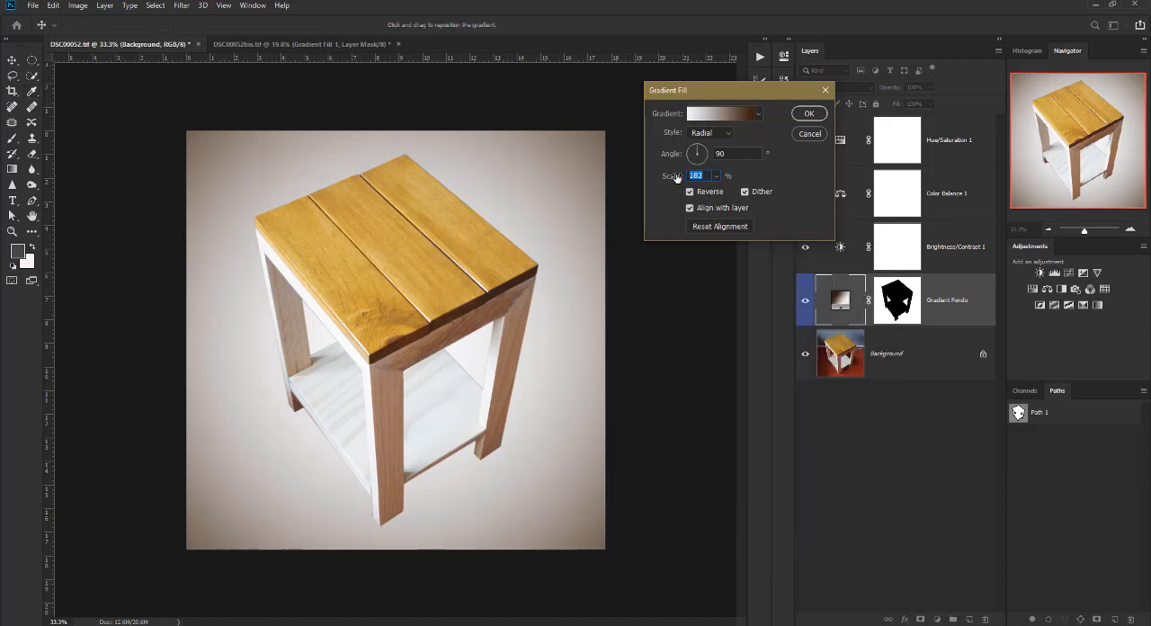
pyautogui.moveTo(676, 177); pyautogui.dragTo(667, 178)
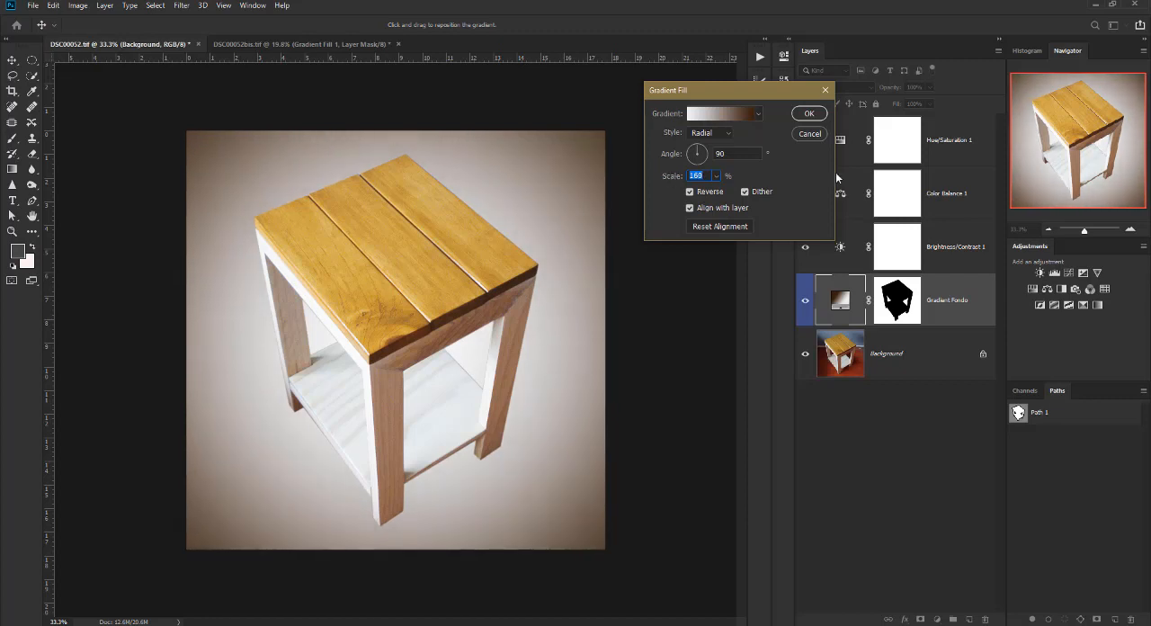
pyautogui.click(810, 114)
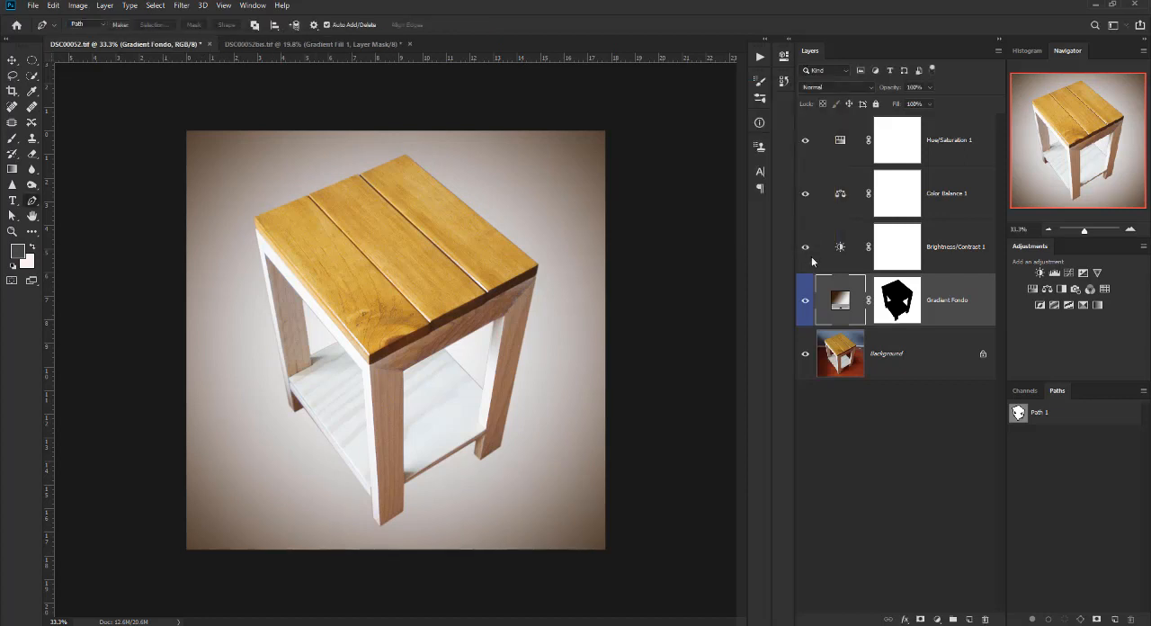
# Try the Gradient Fondo layer above the adjustment layers, compare it on and off, and return it directly above Background.
pyautogui.click(806, 305)
pyautogui.moveTo(981, 306); pyautogui.dragTo(978, 132)
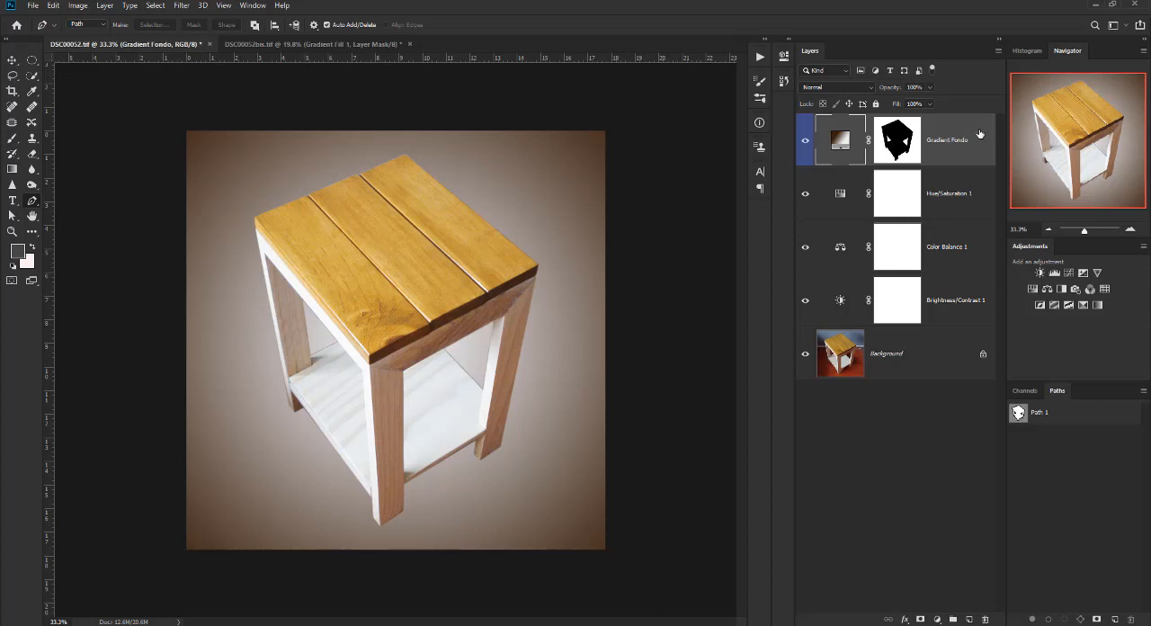
pyautogui.click(805, 141)
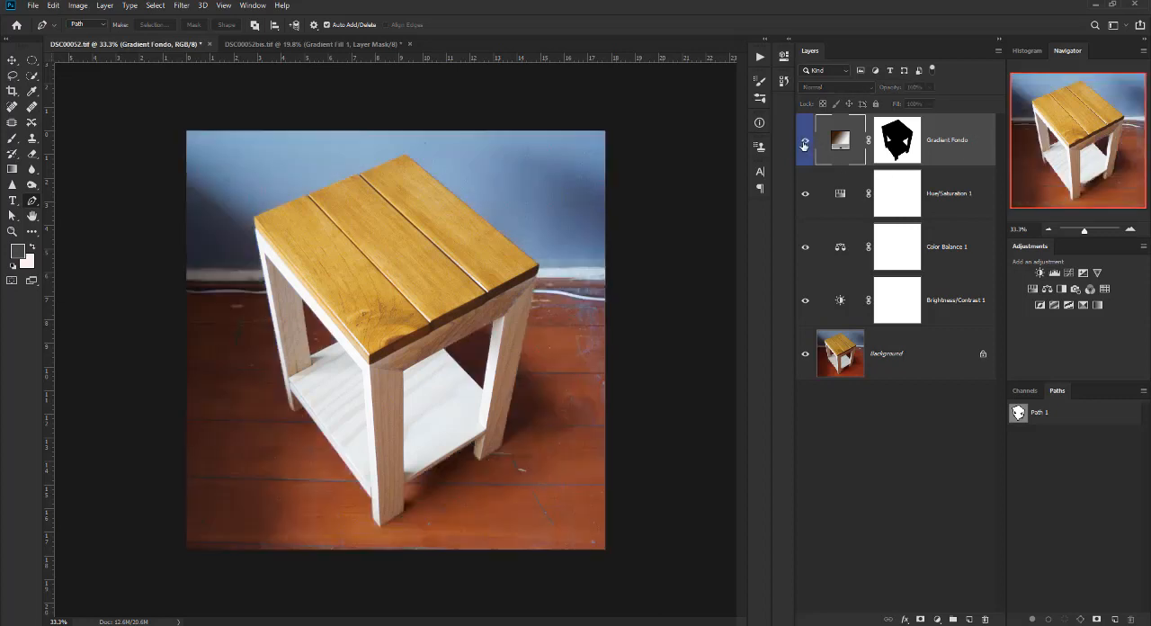
pyautogui.click(805, 142)
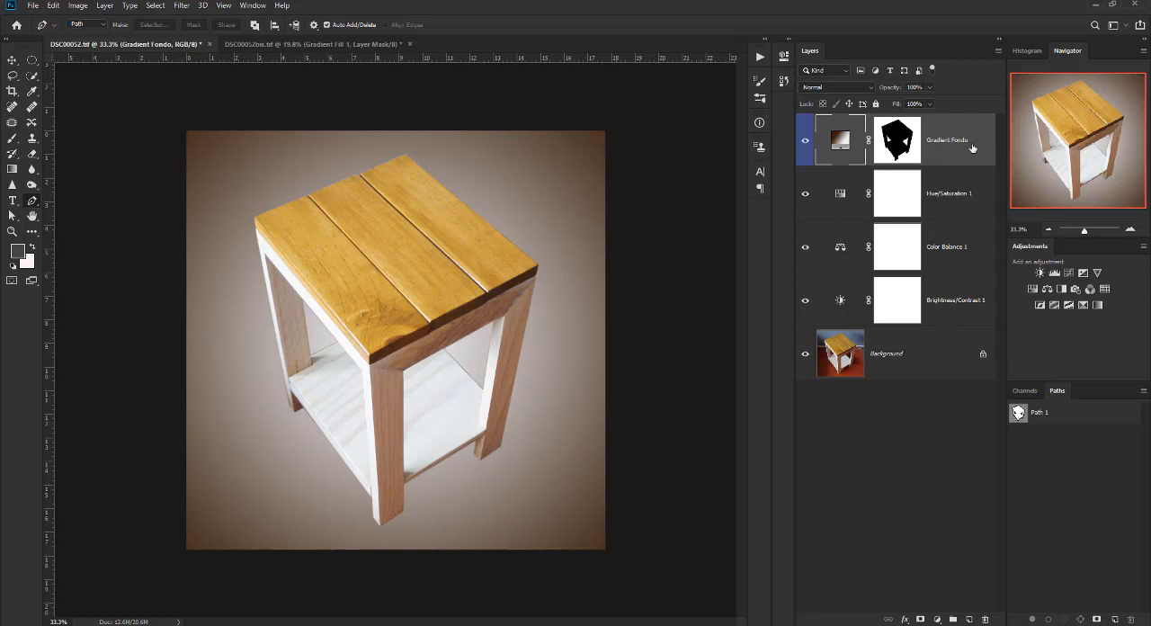
pyautogui.moveTo(953, 136); pyautogui.dragTo(940, 315)
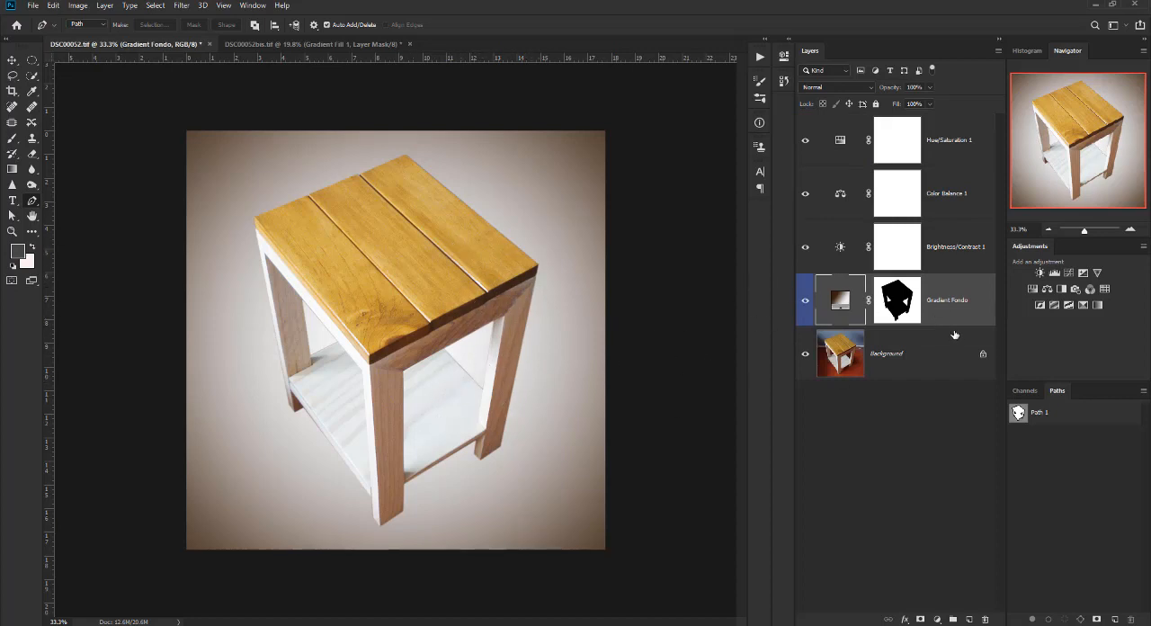
pyautogui.moveTo(955, 305); pyautogui.dragTo(988, 119)
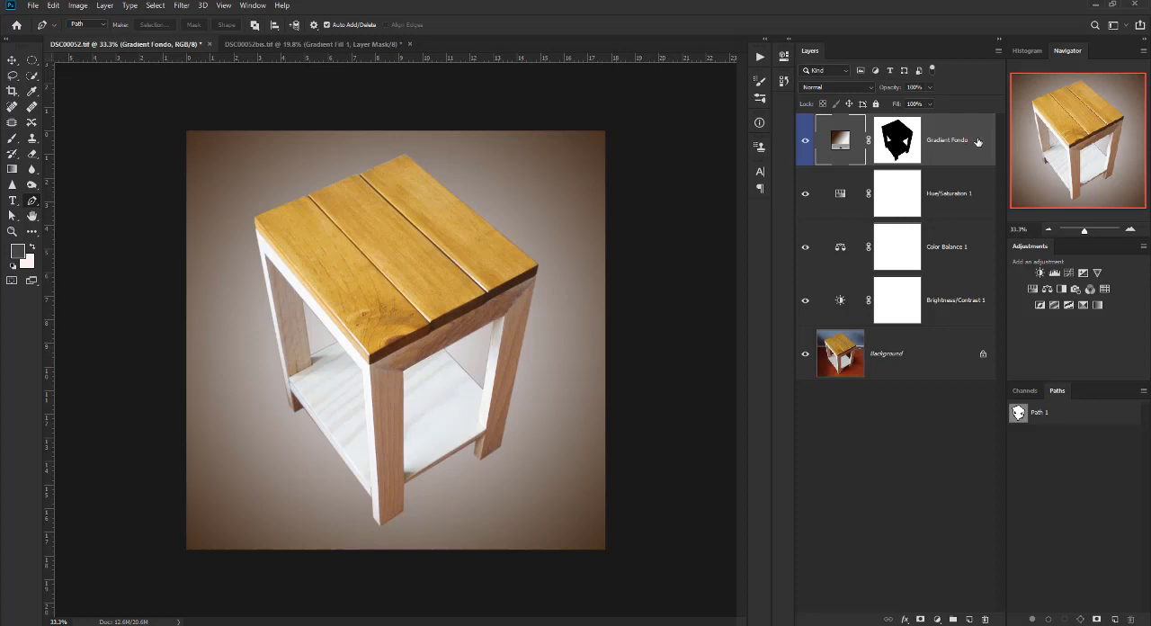
pyautogui.moveTo(978, 142); pyautogui.dragTo(899, 326)
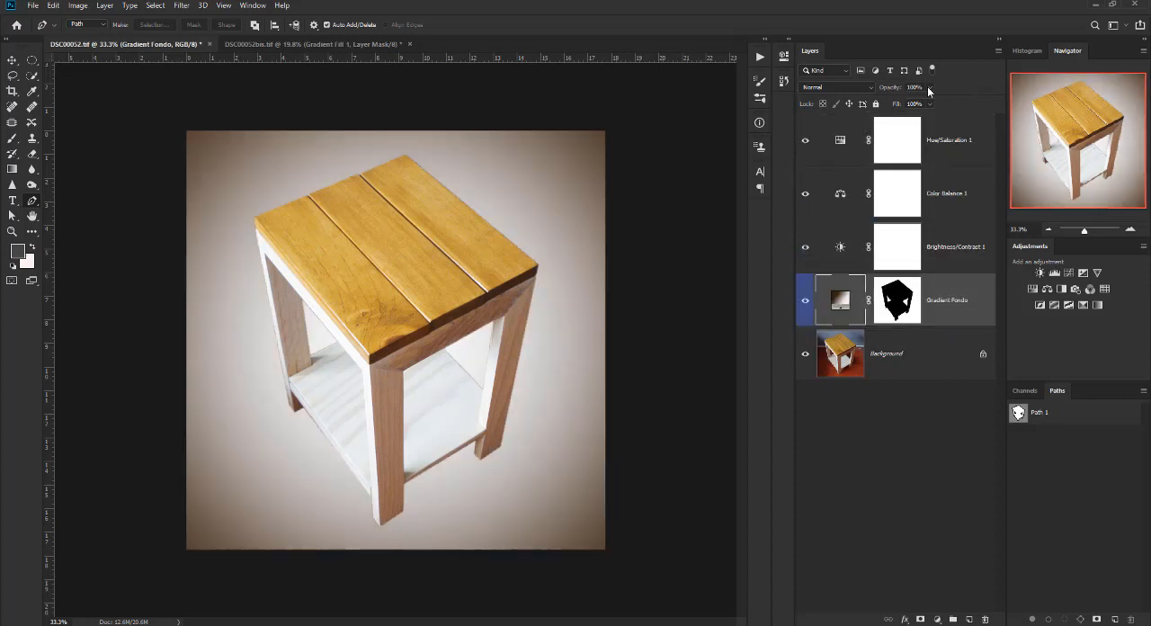
# Try lower Opacity and Fill values on the Gradient Fondo layer, and restore both to 100%.
pyautogui.click(929, 88)
pyautogui.moveTo(931, 103); pyautogui.dragTo(924, 104)
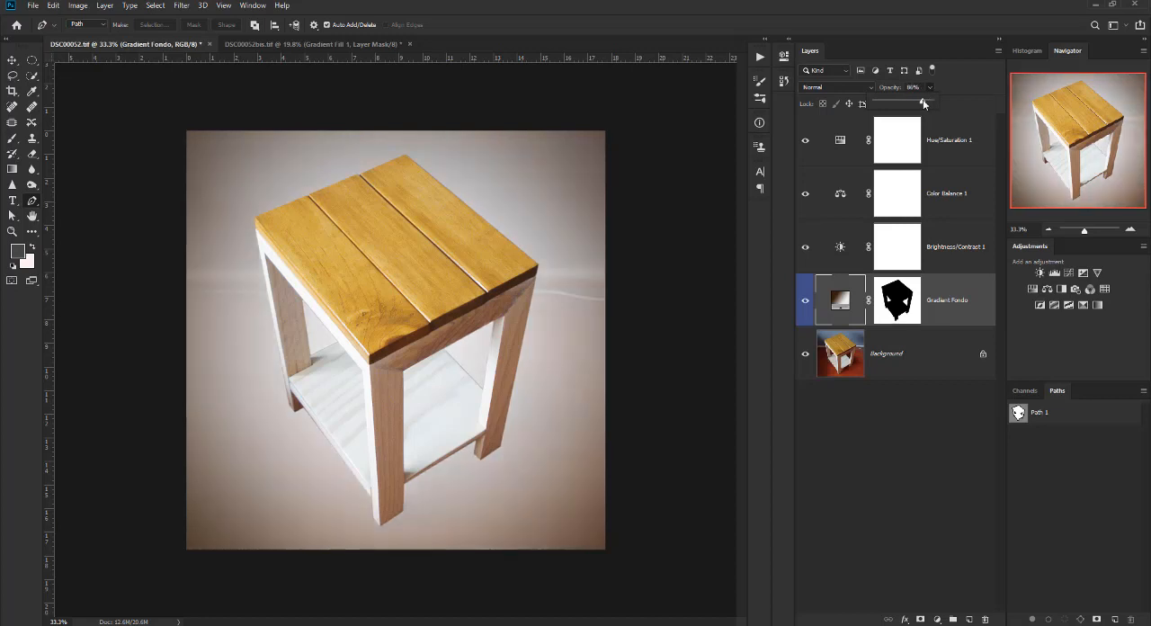
pyautogui.click(932, 88)
pyautogui.click(931, 104)
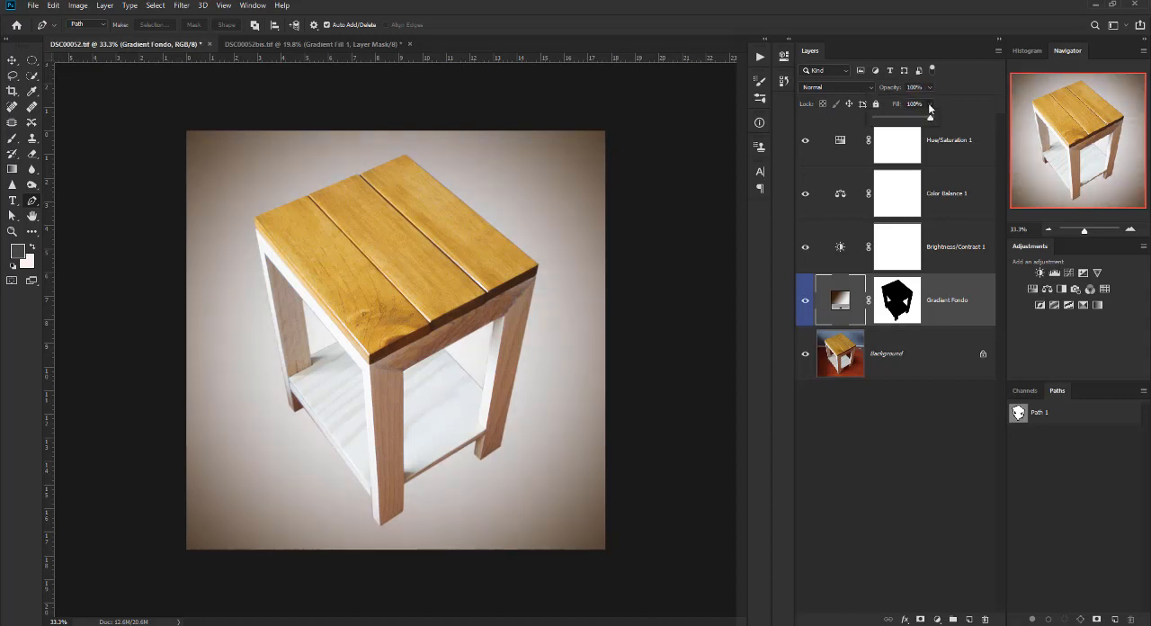
pyautogui.moveTo(930, 118); pyautogui.dragTo(929, 119)
pyautogui.click(933, 100)
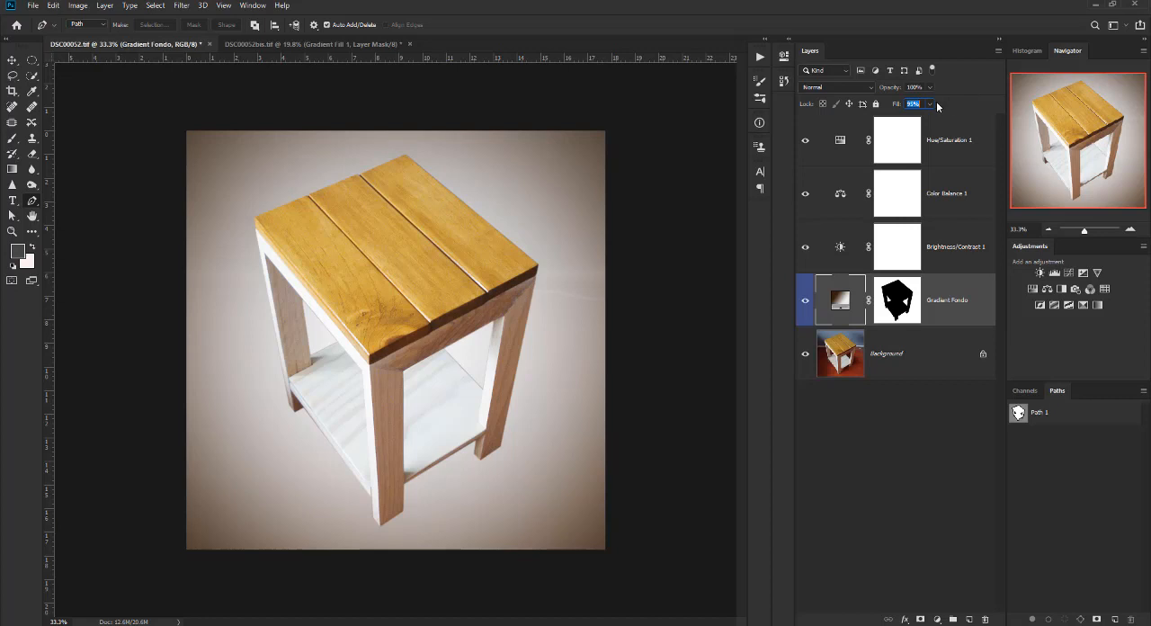
pyautogui.click(931, 104)
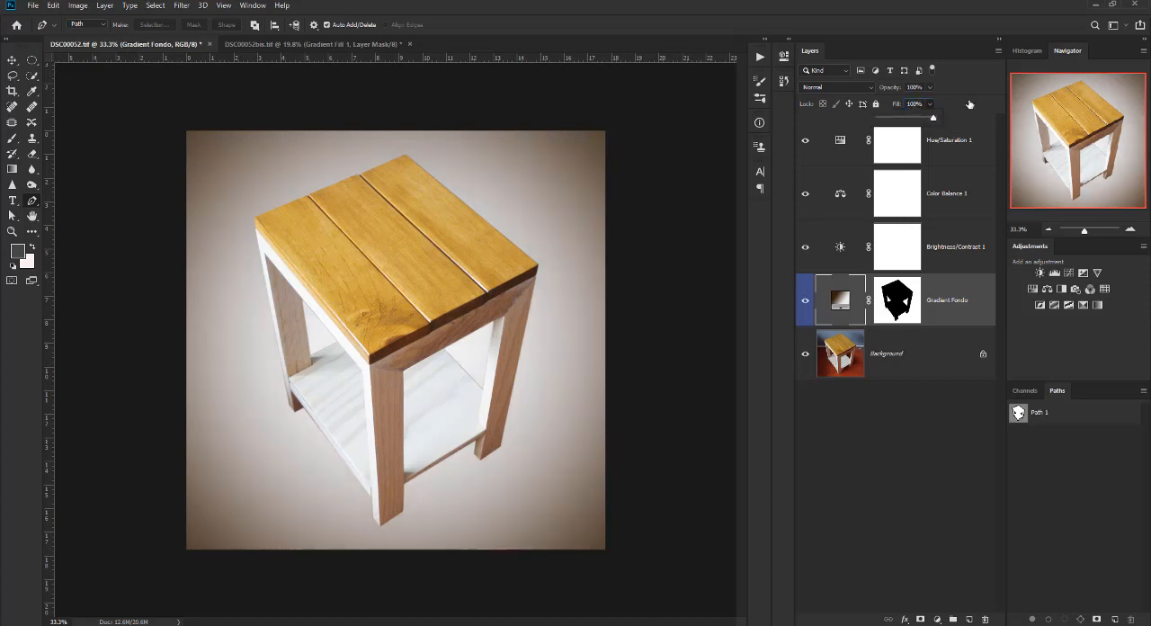
pyautogui.click(967, 107)
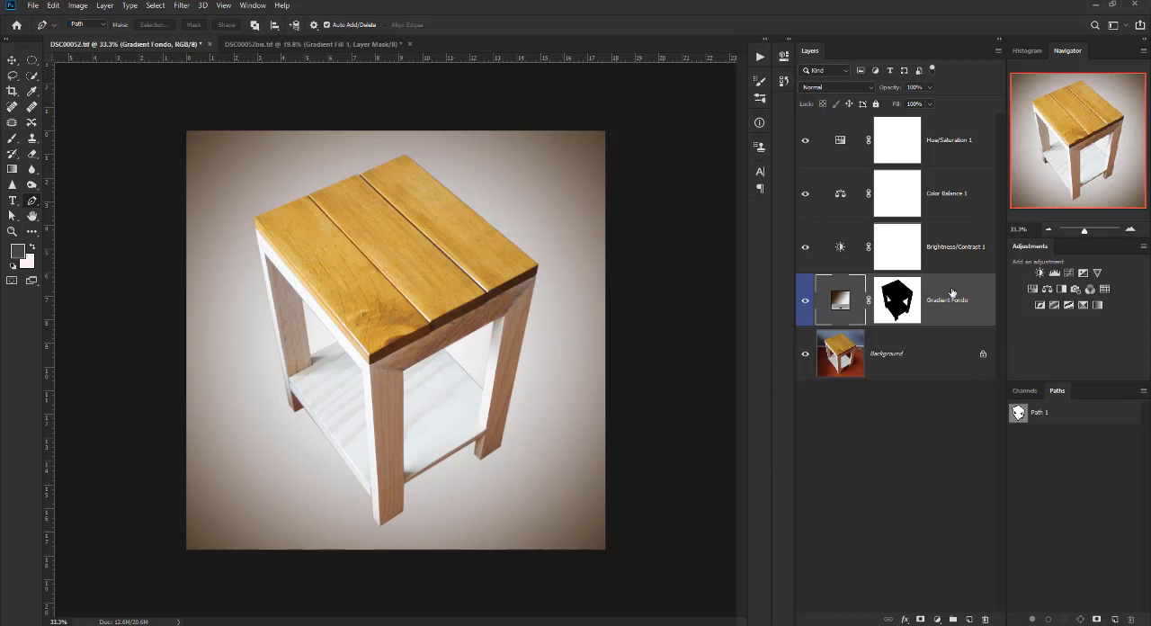
# Hide the Gradient Fondo layer and duplicate the Background layer as "sombras".
pyautogui.click(806, 303)
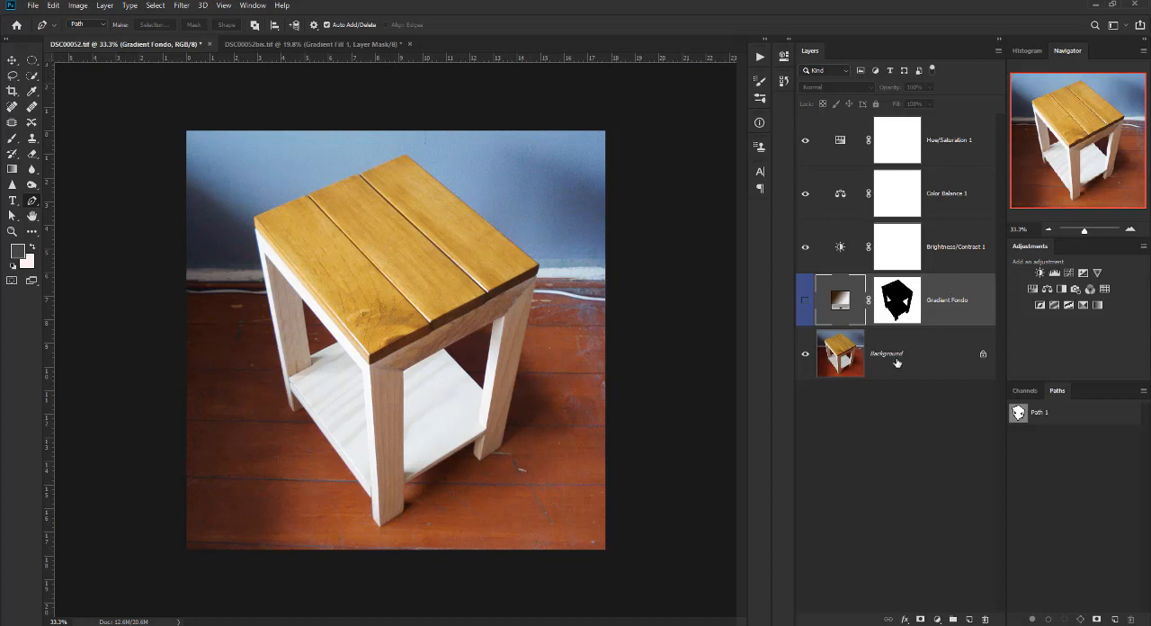
pyautogui.click(916, 348)
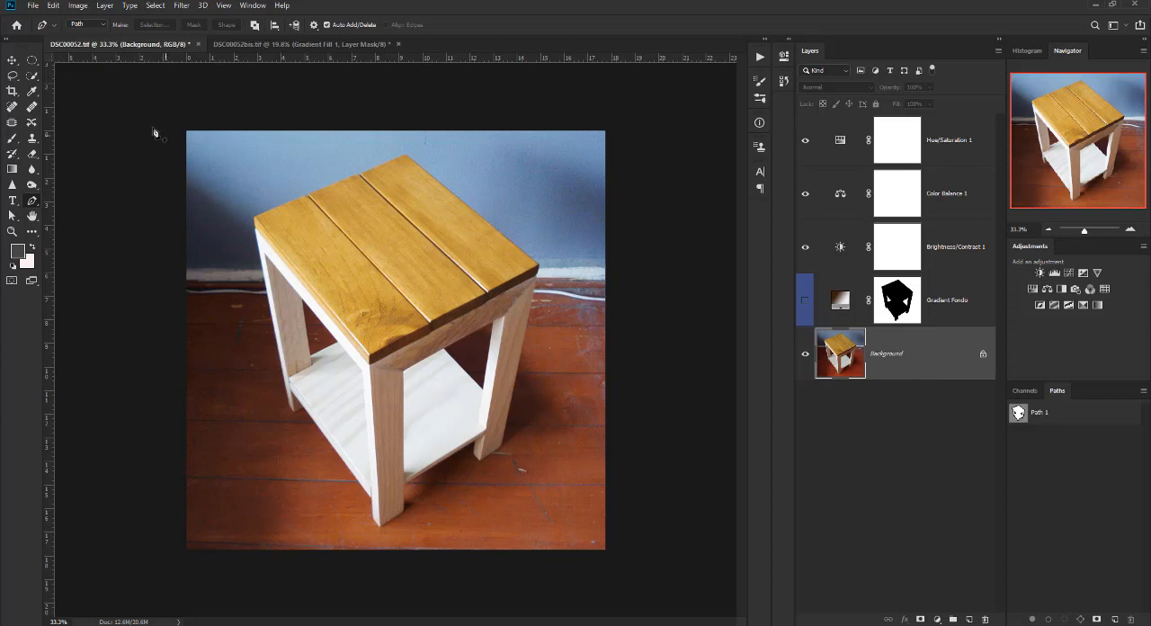
pyautogui.click(105, 6)
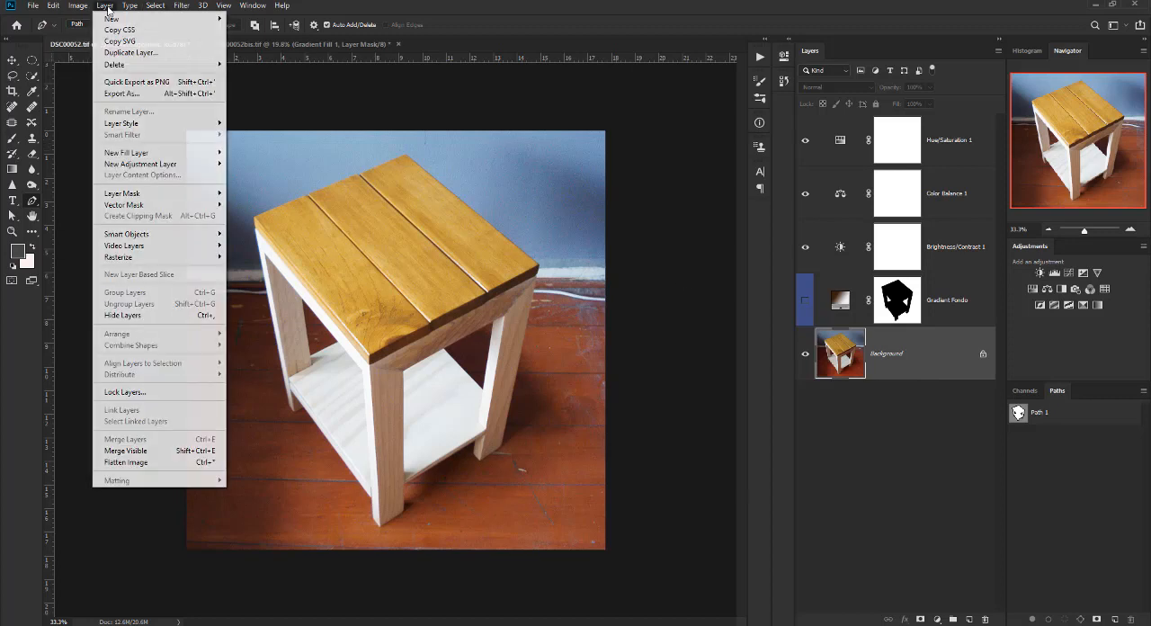
pyautogui.click(119, 53)
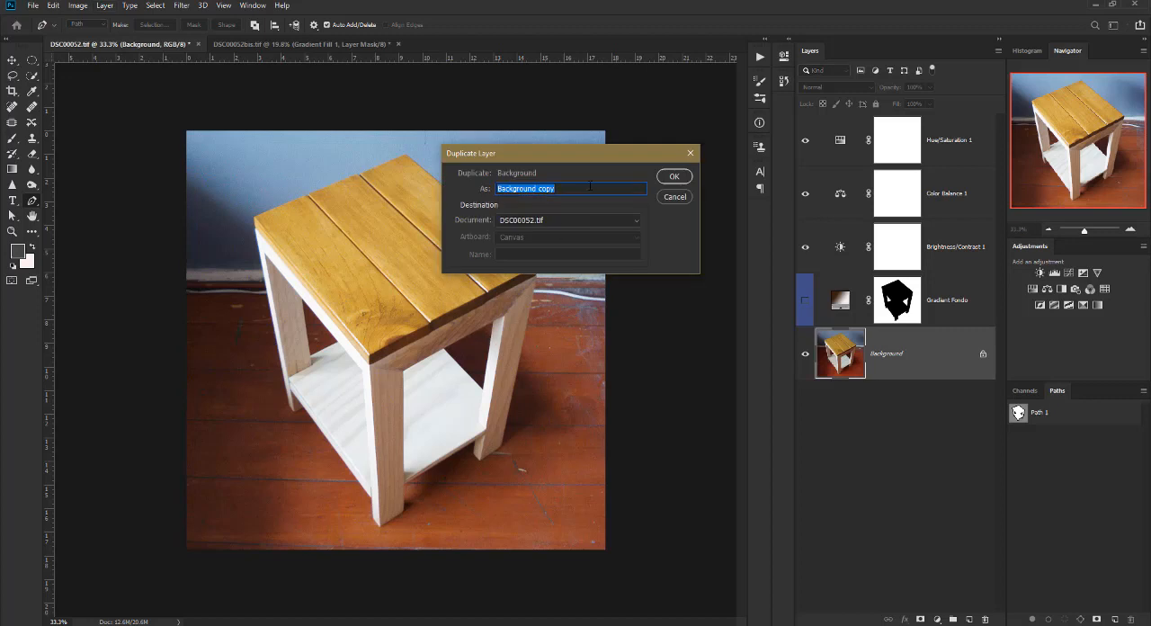
pyautogui.write('sombras')
pyautogui.press('Return')
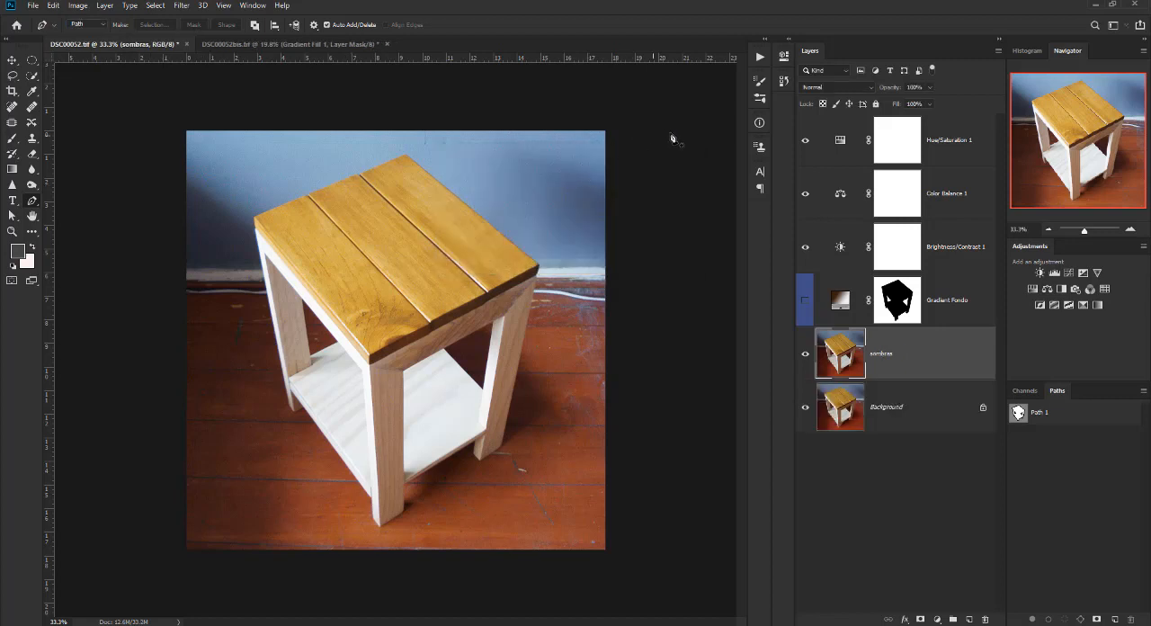
# Toggle the visibility of the sombras and Background layers to compare the two copies.
pyautogui.click(805, 354)
pyautogui.click(805, 354)
pyautogui.click(805, 407)
pyautogui.click(805, 409)
pyautogui.click(808, 410)
pyautogui.click(156, 6)
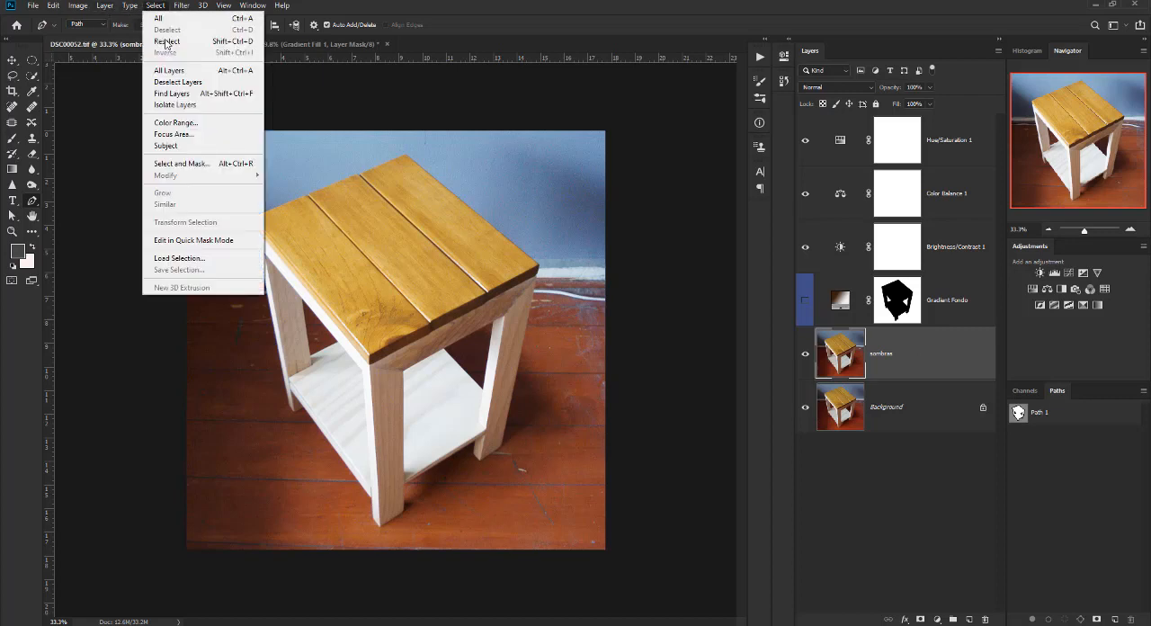
pyautogui.click(190, 166)
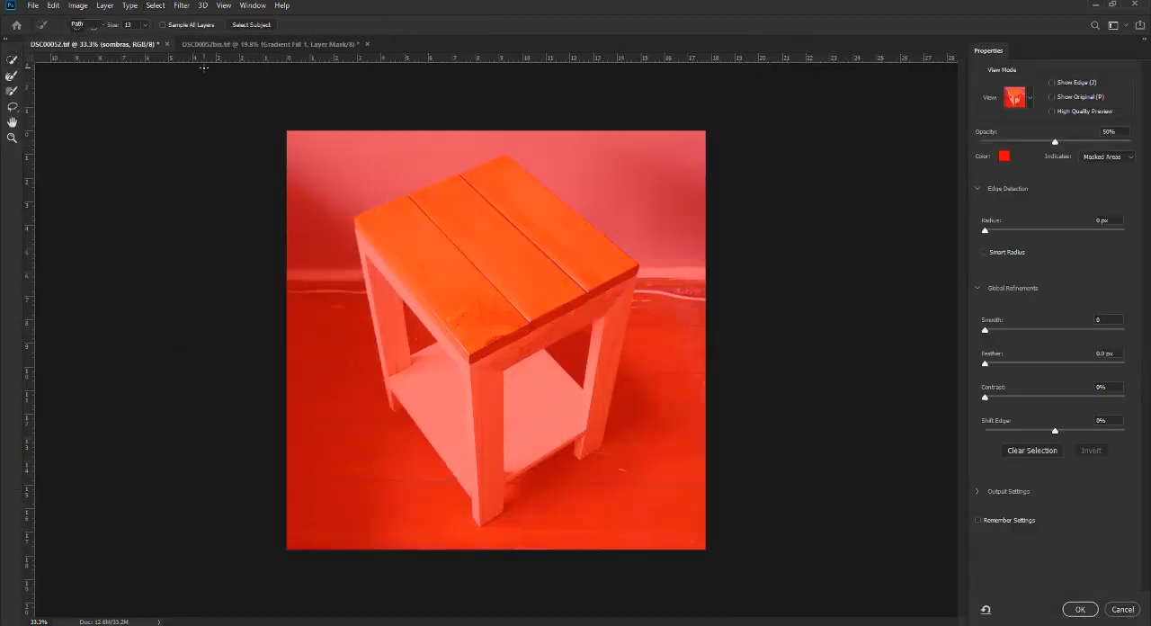
pyautogui.press('Escape')
pyautogui.click(154, 6)
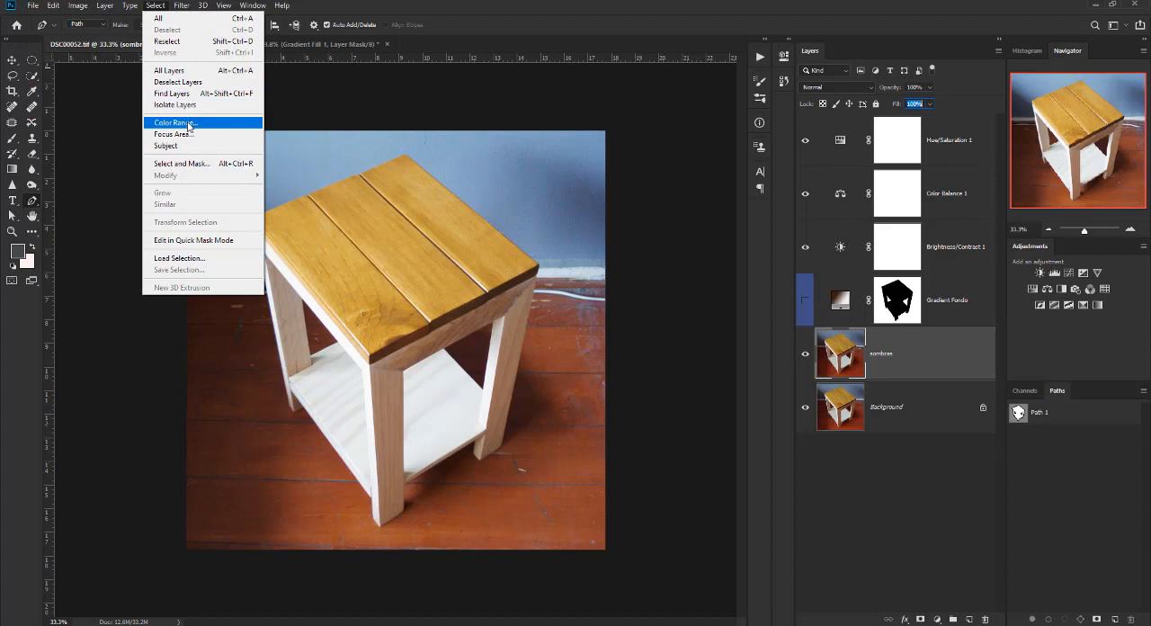
pyautogui.click(176, 123)
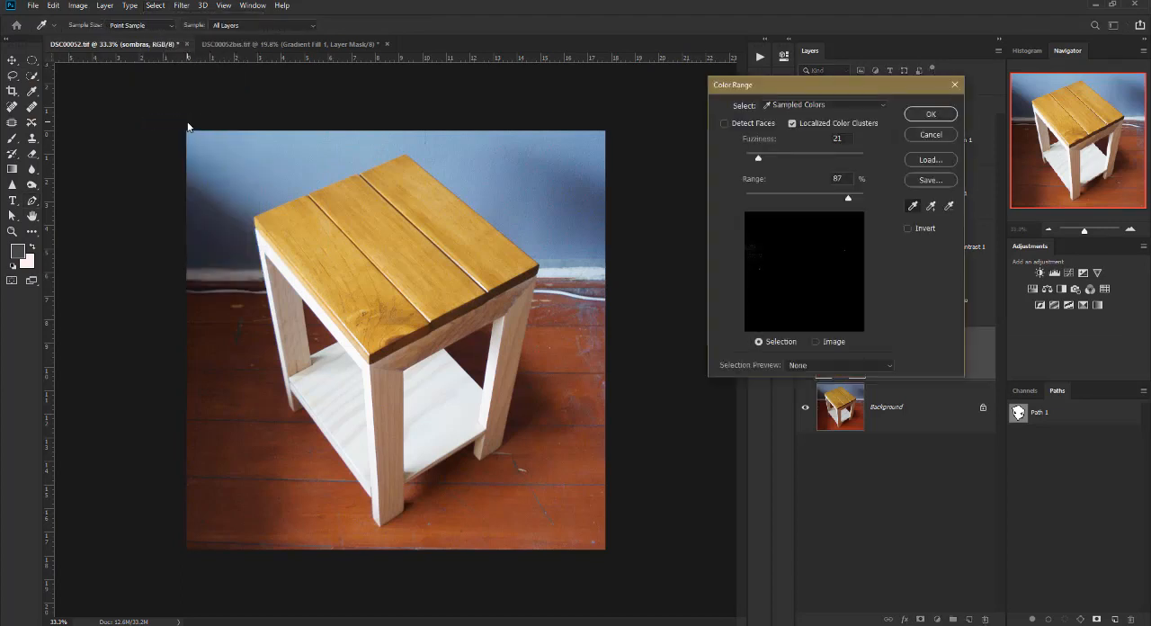
pyautogui.moveTo(832, 83); pyautogui.dragTo(393, 109)
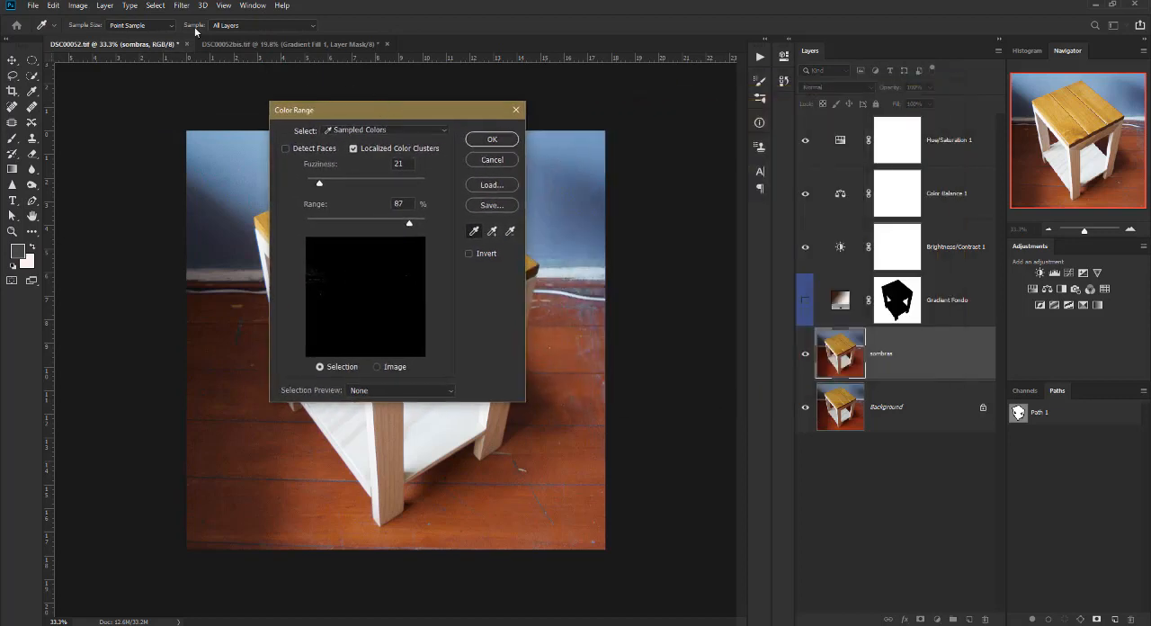
pyautogui.click(492, 160)
# Select the image's shadows with Color Range, using the Shadows preset with Fuzziness 14% and Range 74.
pyautogui.click(153, 7)
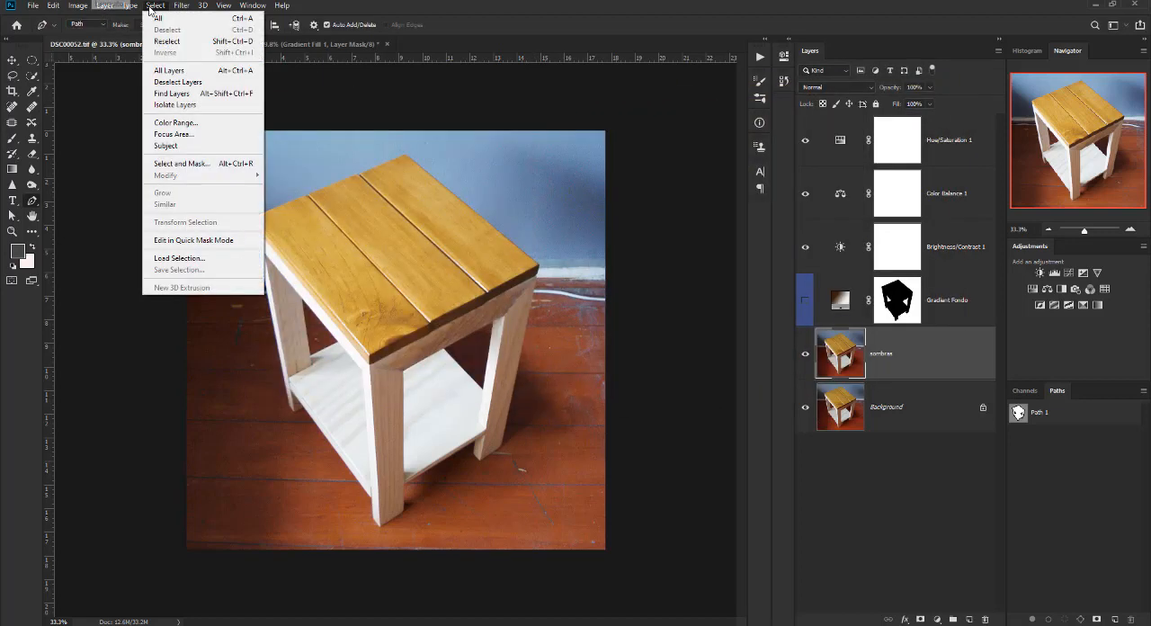
pyautogui.click(188, 125)
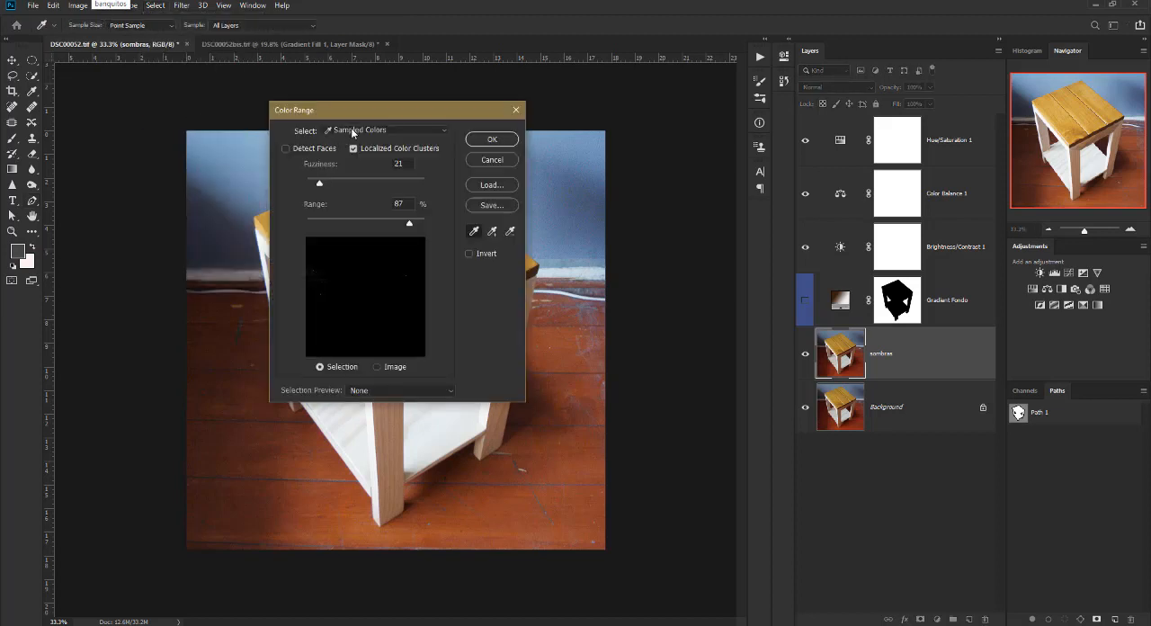
pyautogui.moveTo(369, 102); pyautogui.dragTo(704, 102)
pyautogui.click(691, 118)
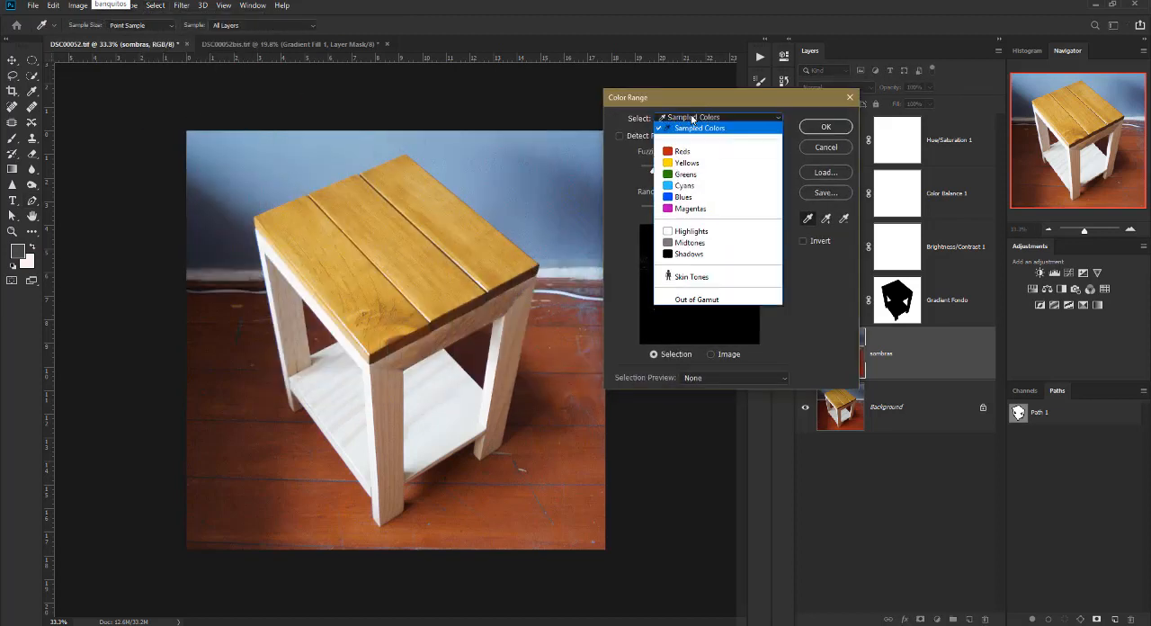
pyautogui.click(688, 255)
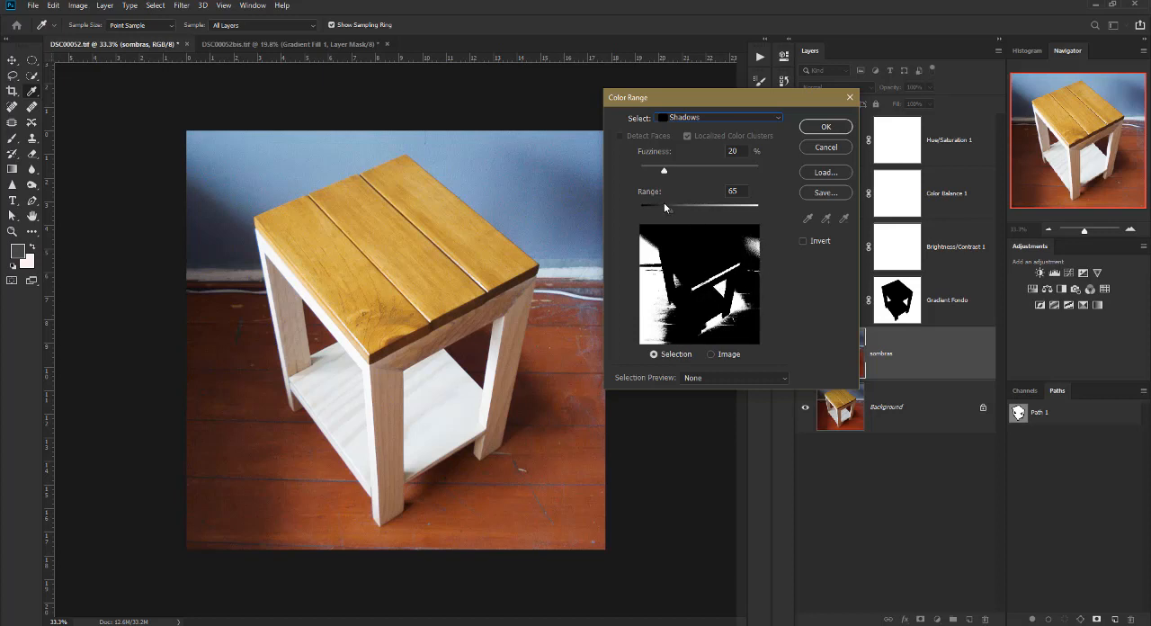
pyautogui.moveTo(665, 168); pyautogui.dragTo(664, 208)
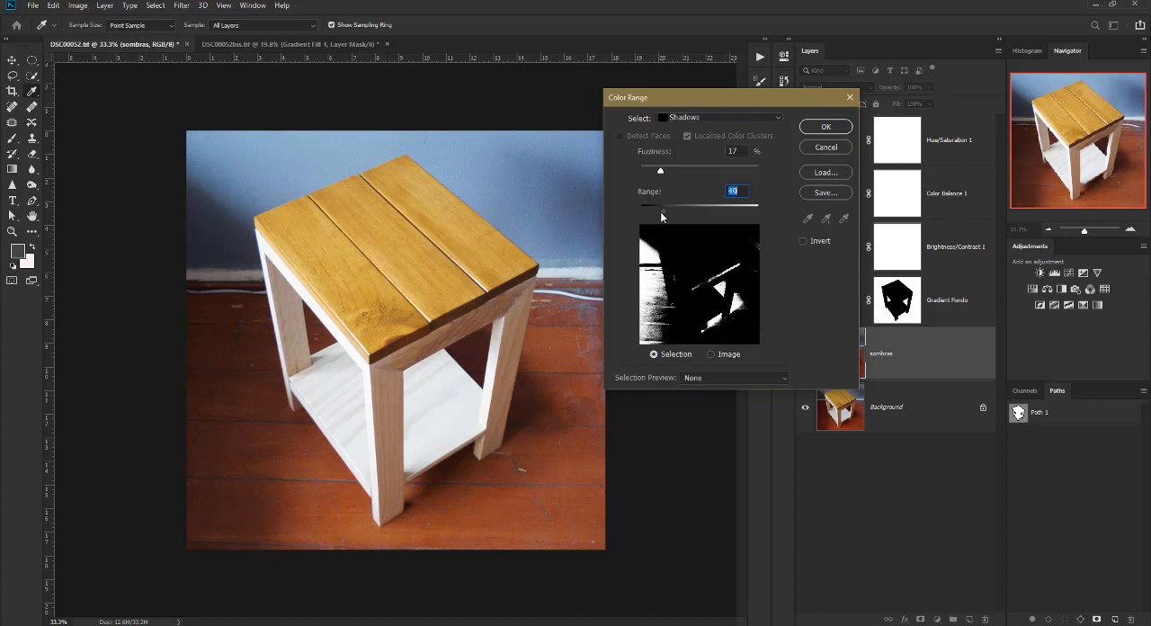
pyautogui.moveTo(661, 213); pyautogui.dragTo(676, 215)
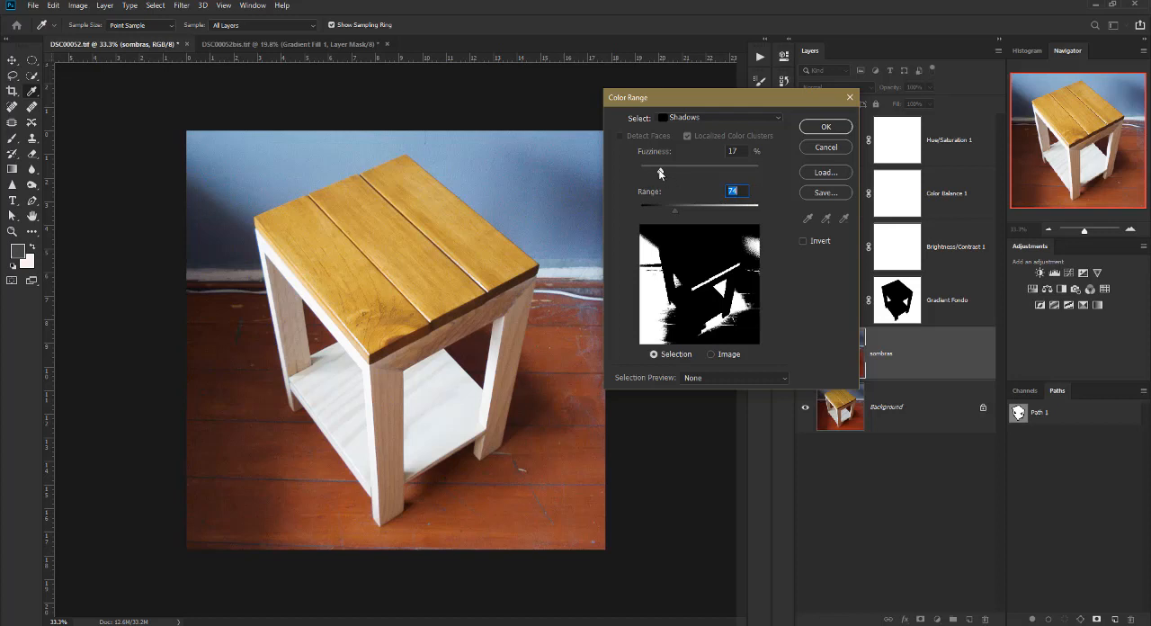
pyautogui.moveTo(661, 171); pyautogui.dragTo(658, 172)
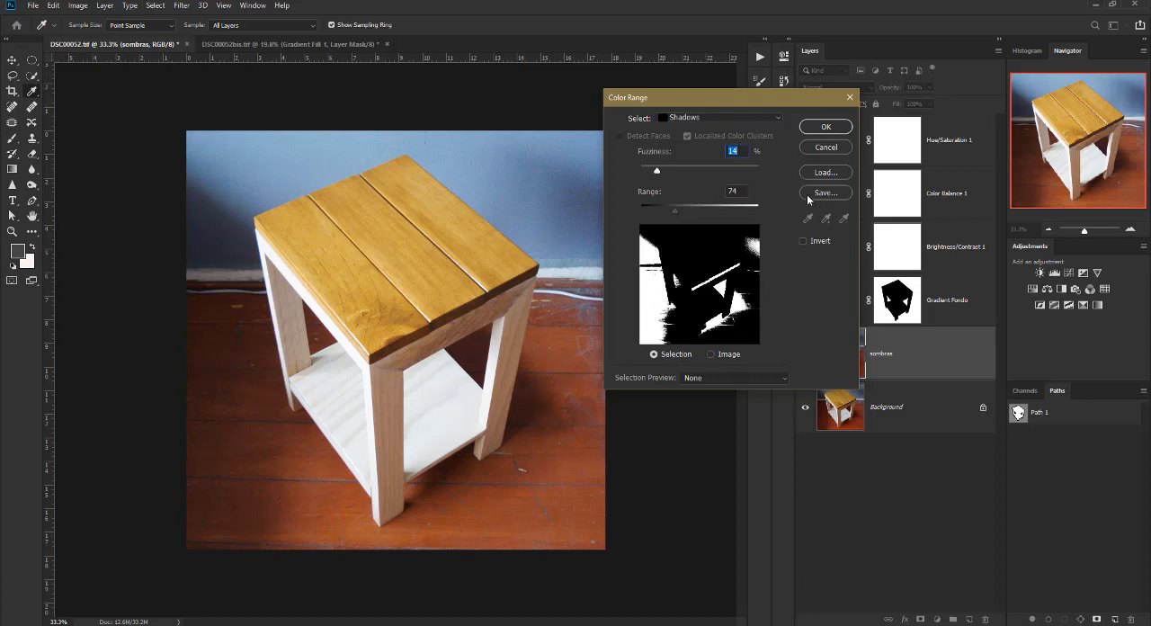
pyautogui.click(829, 126)
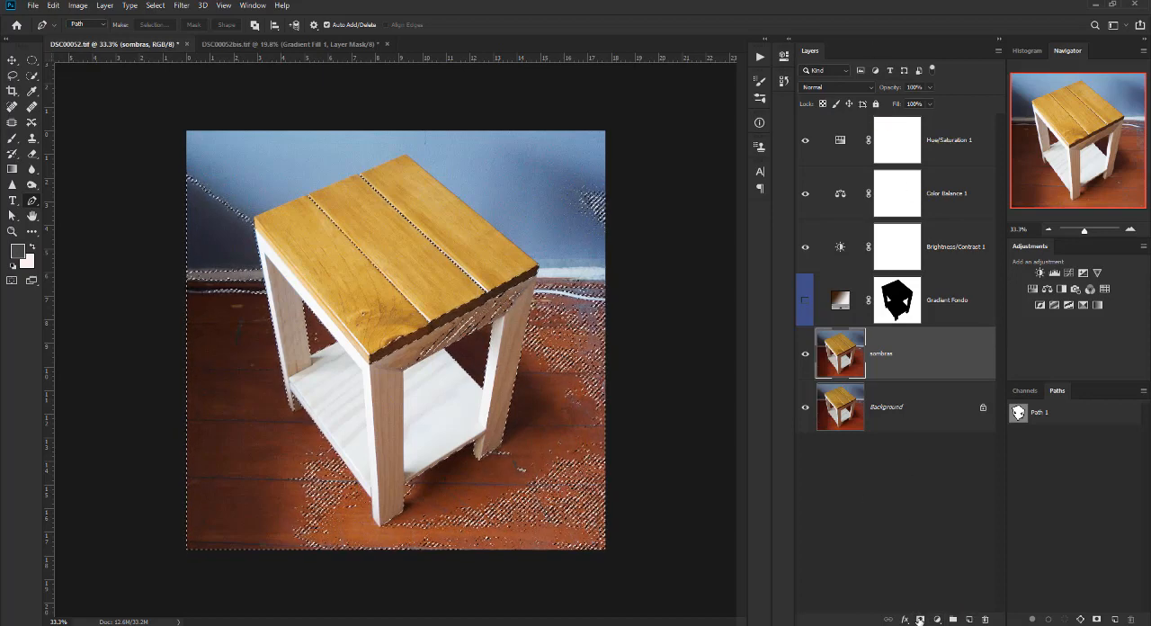
# Mask the sombras layer with the shadow selection and compare the layer on and off.
pyautogui.click(919, 621)
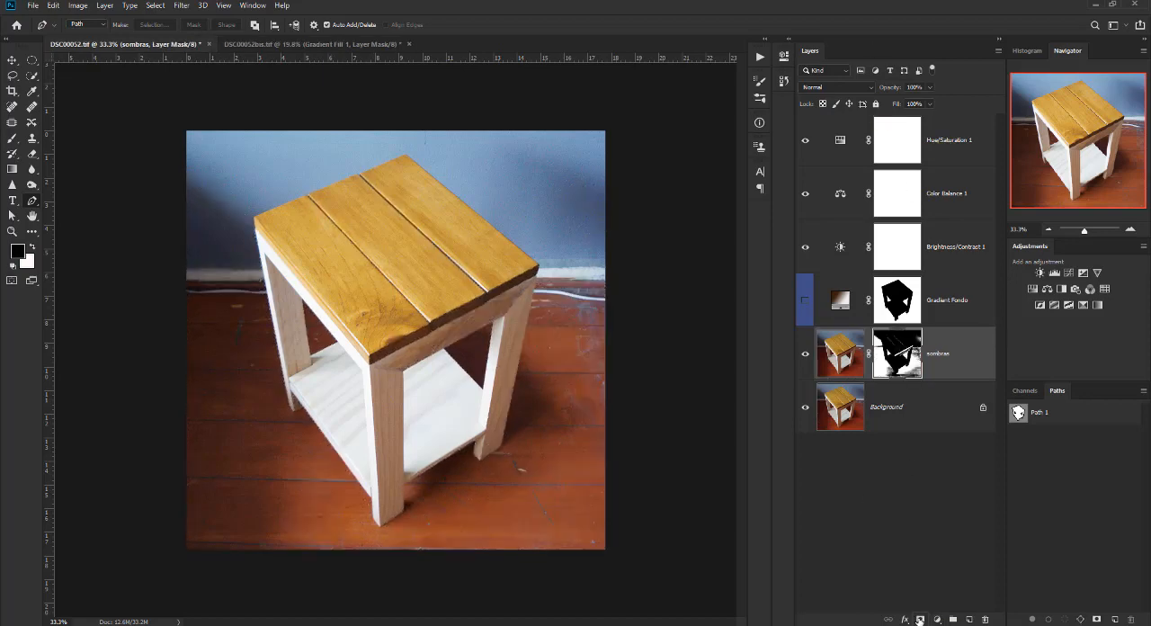
pyautogui.click(805, 354)
pyautogui.click(805, 354)
pyautogui.click(805, 354)
pyautogui.click(804, 356)
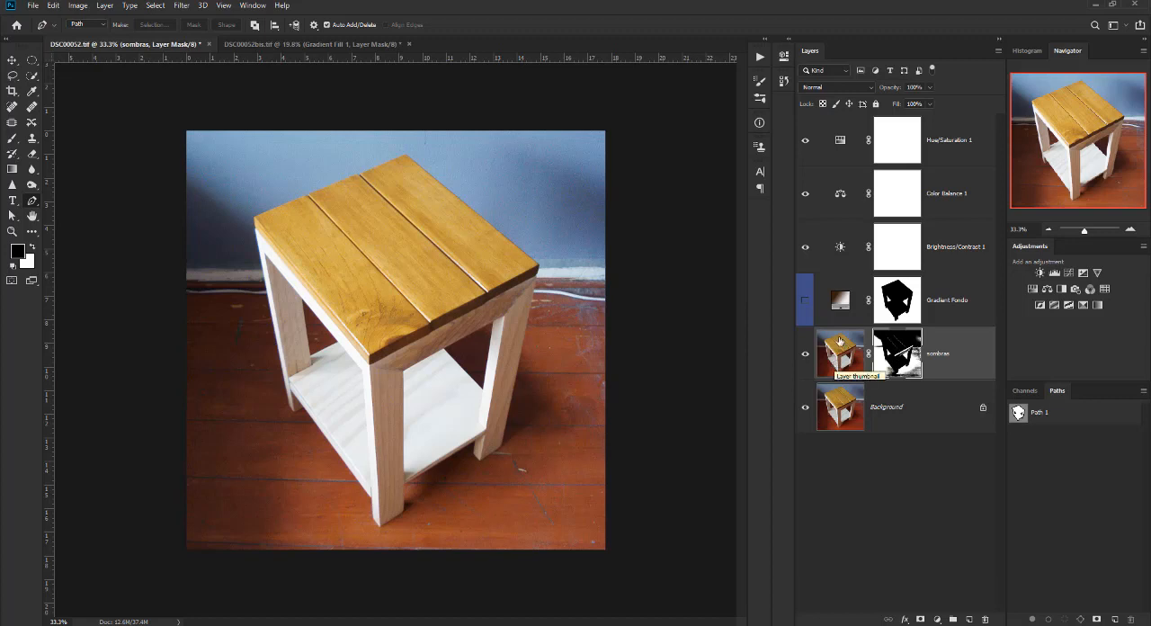
# Show the Gradient Fondo layer, move sombras directly above it, and compare sombras on and off.
pyautogui.click(806, 302)
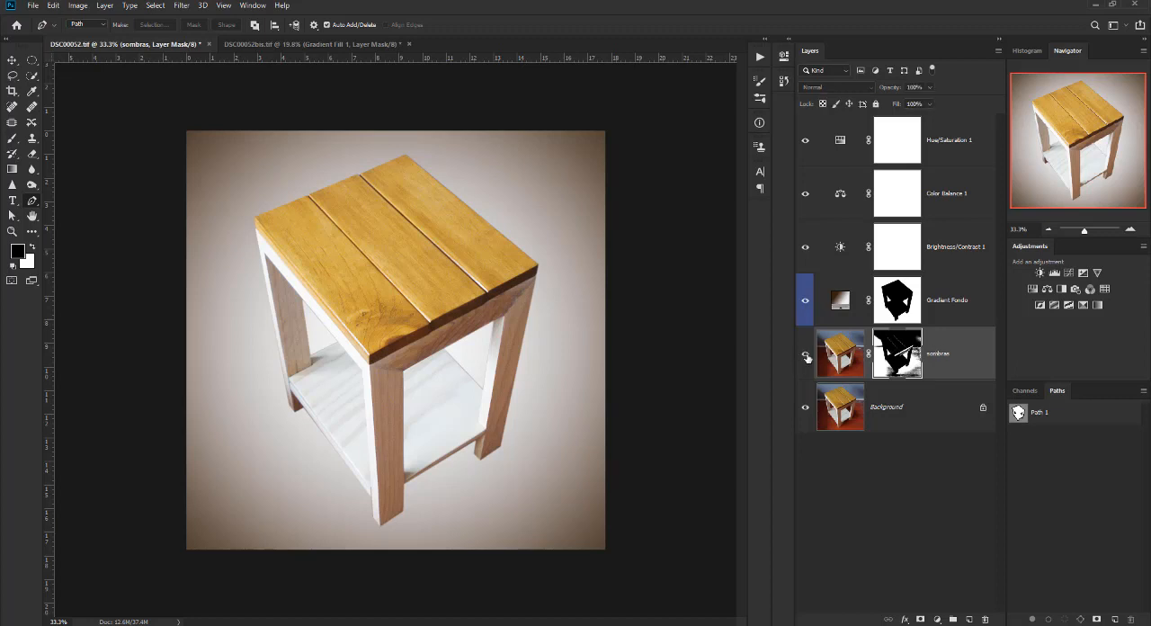
pyautogui.moveTo(957, 354); pyautogui.dragTo(952, 288)
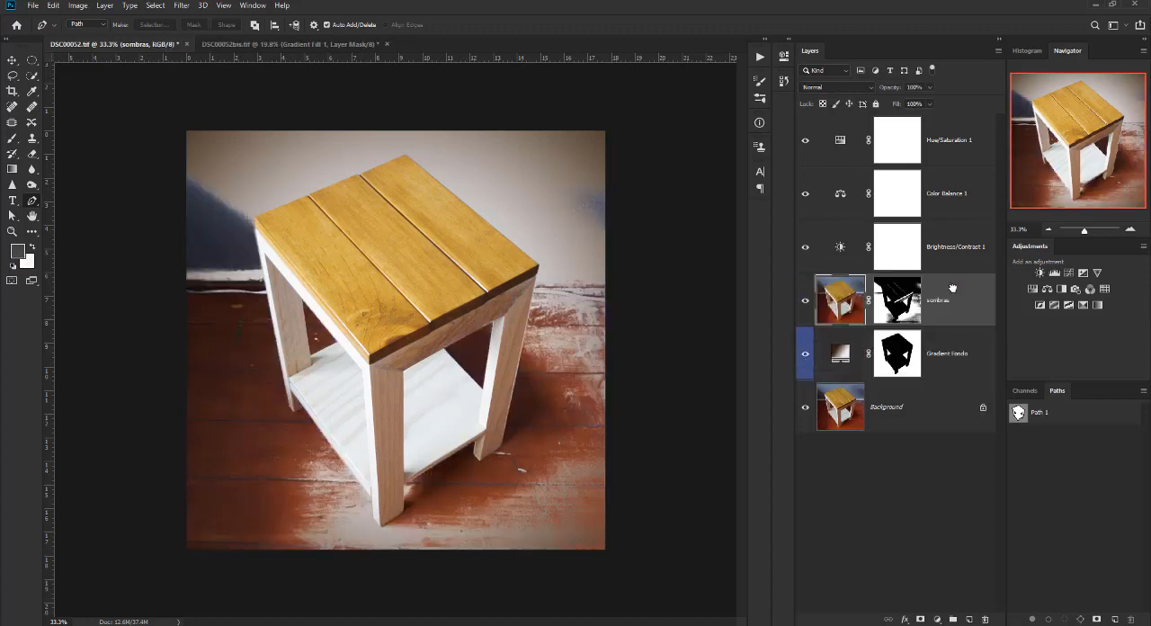
pyautogui.click(806, 305)
pyautogui.click(805, 306)
# Display the sombras layer mask alone and brush white over the dark baseboard band beside the table's far left leg.
pyautogui.keyDown('alt'); pyautogui.click(899, 303); pyautogui.keyUp('alt')
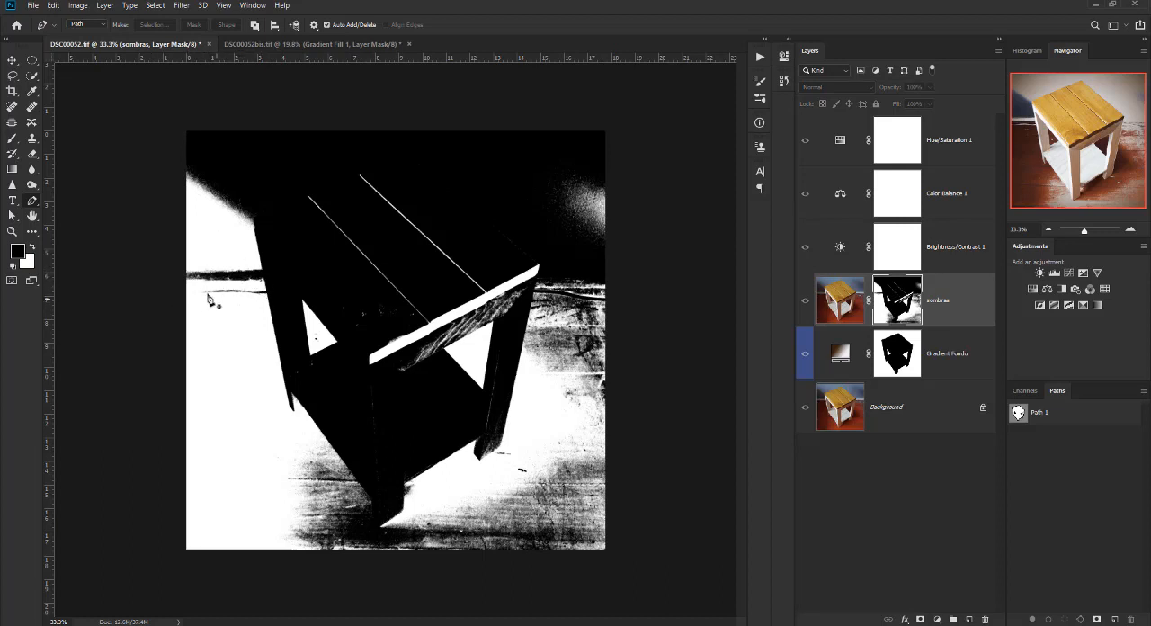
pyautogui.scroll(2, 252, 272)
pyautogui.moveTo(276, 333); pyautogui.dragTo(378, 333)
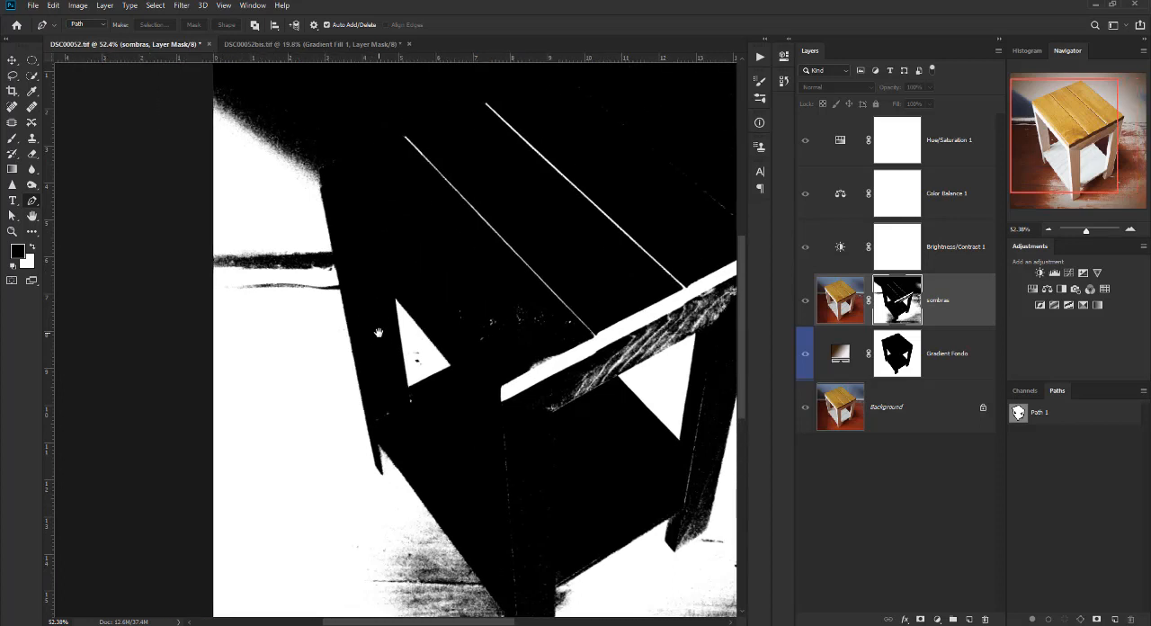
pyautogui.press('b')
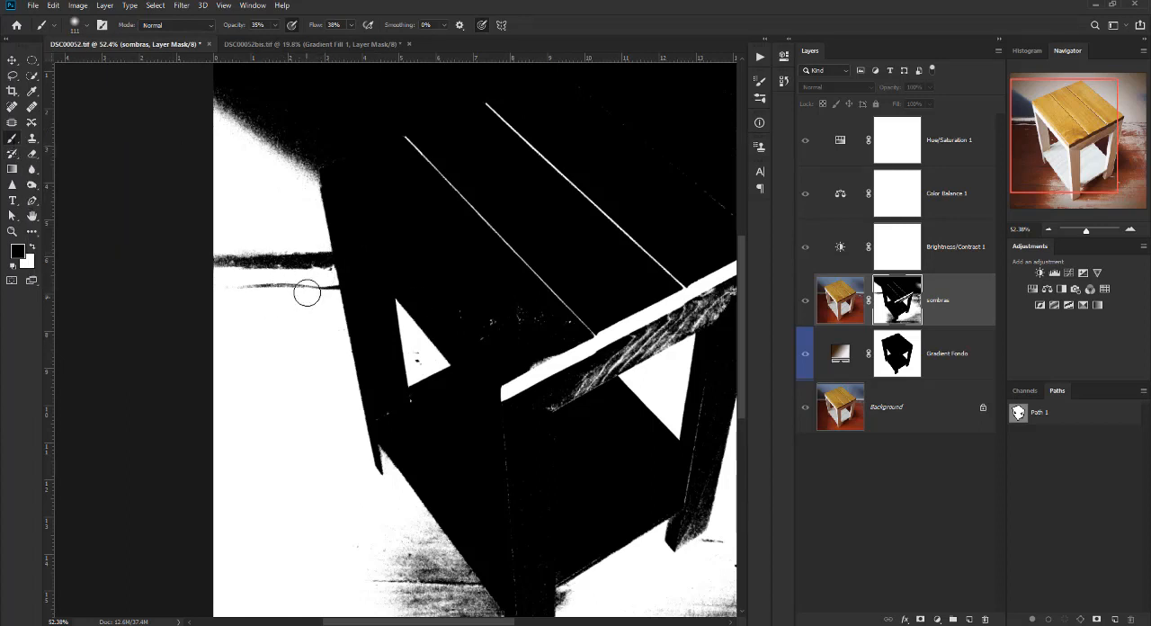
pyautogui.click(33, 246)
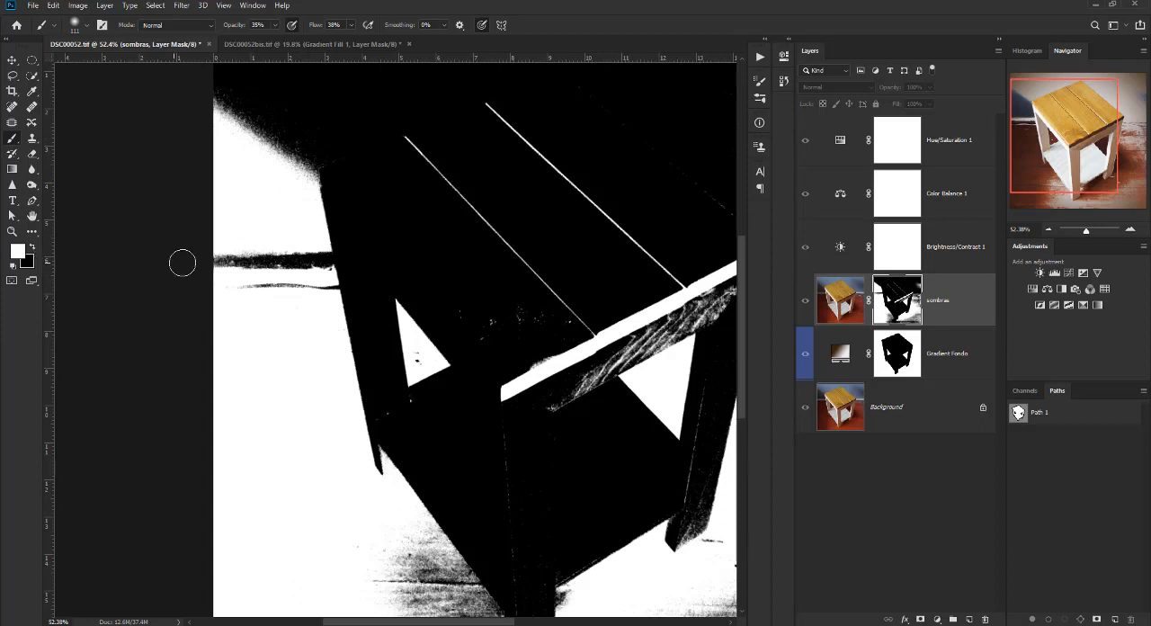
pyautogui.moveTo(217, 260); pyautogui.dragTo(310, 260)
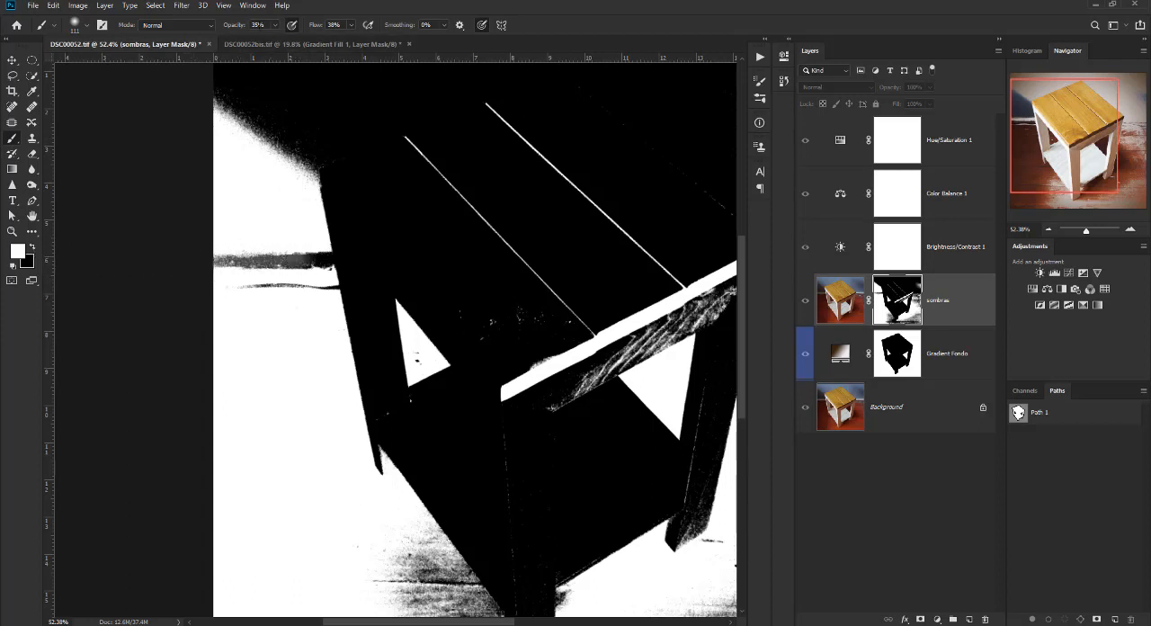
# Raise the brush opacity to 100% and paint the remaining dark baseboard and cable streaks white up to the left leg's edge.
pyautogui.moveTo(231, 27); pyautogui.dragTo(315, 35)
pyautogui.moveTo(261, 261)
pyautogui.mouseDown()
pyautogui.moveTo(221, 257)
pyautogui.moveTo(295, 260)
pyautogui.mouseUp()
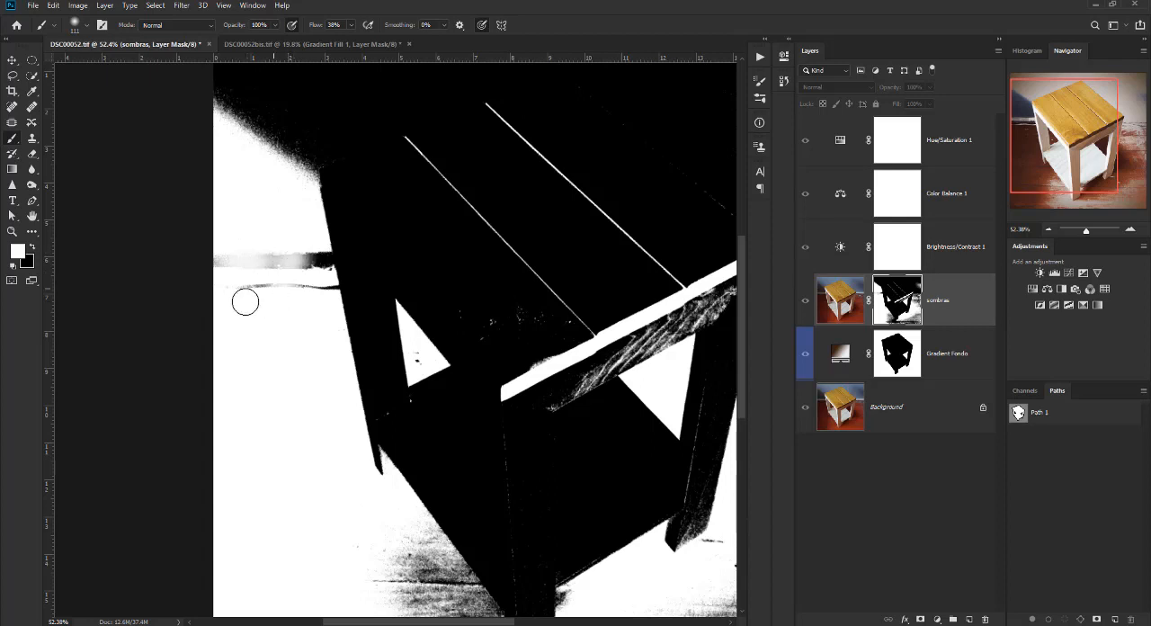
pyautogui.moveTo(226, 261)
pyautogui.mouseDown()
pyautogui.moveTo(314, 259)
pyautogui.moveTo(295, 279)
pyautogui.mouseUp()
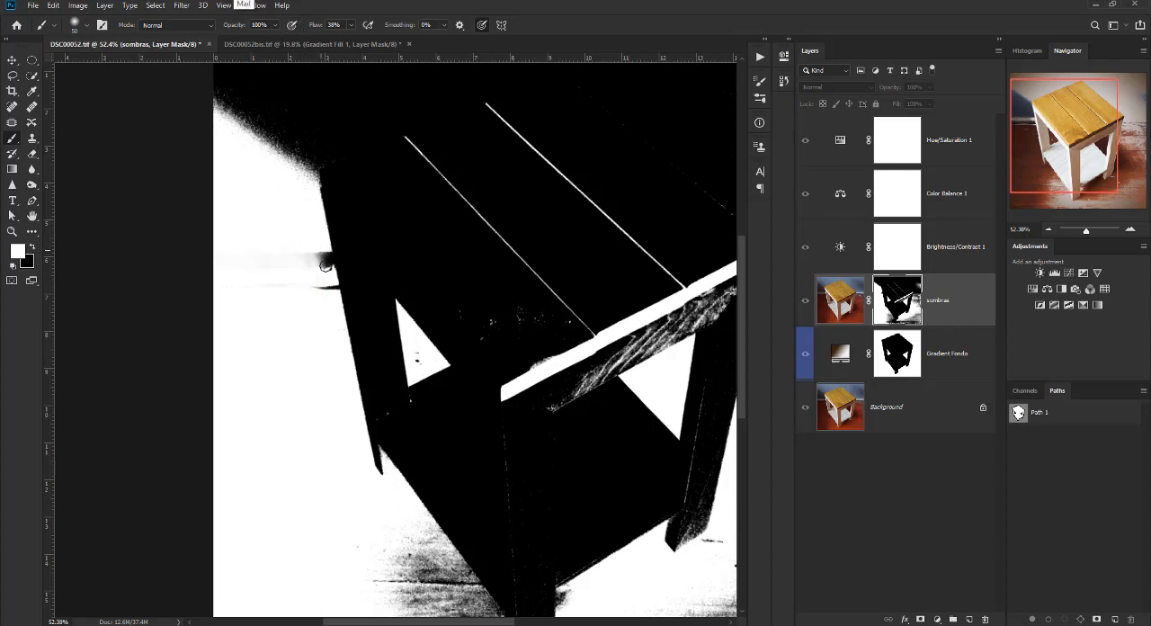
pyautogui.moveTo(323, 285); pyautogui.dragTo(334, 291)
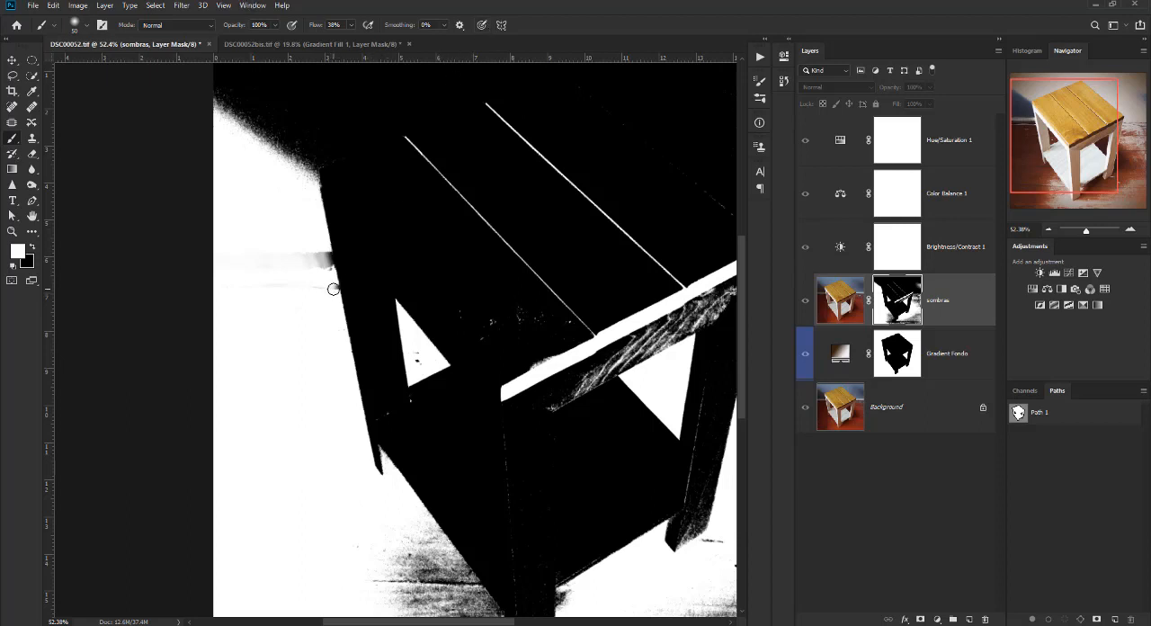
pyautogui.moveTo(333, 287)
pyautogui.mouseDown()
pyautogui.moveTo(325, 251)
pyautogui.moveTo(316, 270)
pyautogui.mouseUp()
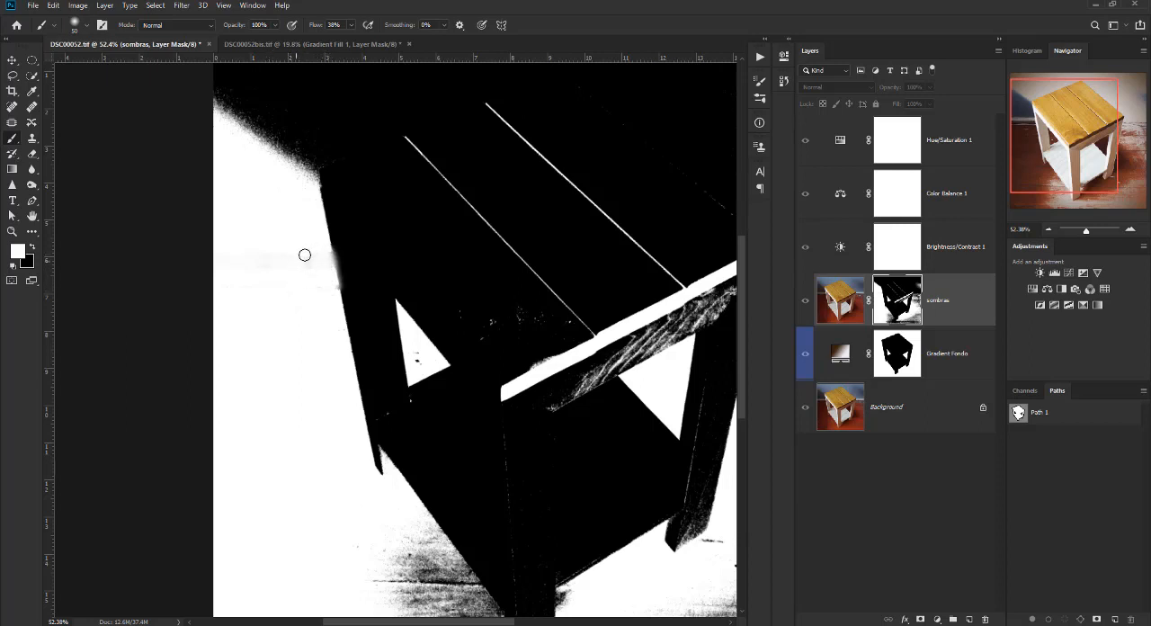
pyautogui.scroll(3, 338, 265)
pyautogui.moveTo(335, 266); pyautogui.dragTo(322, 263)
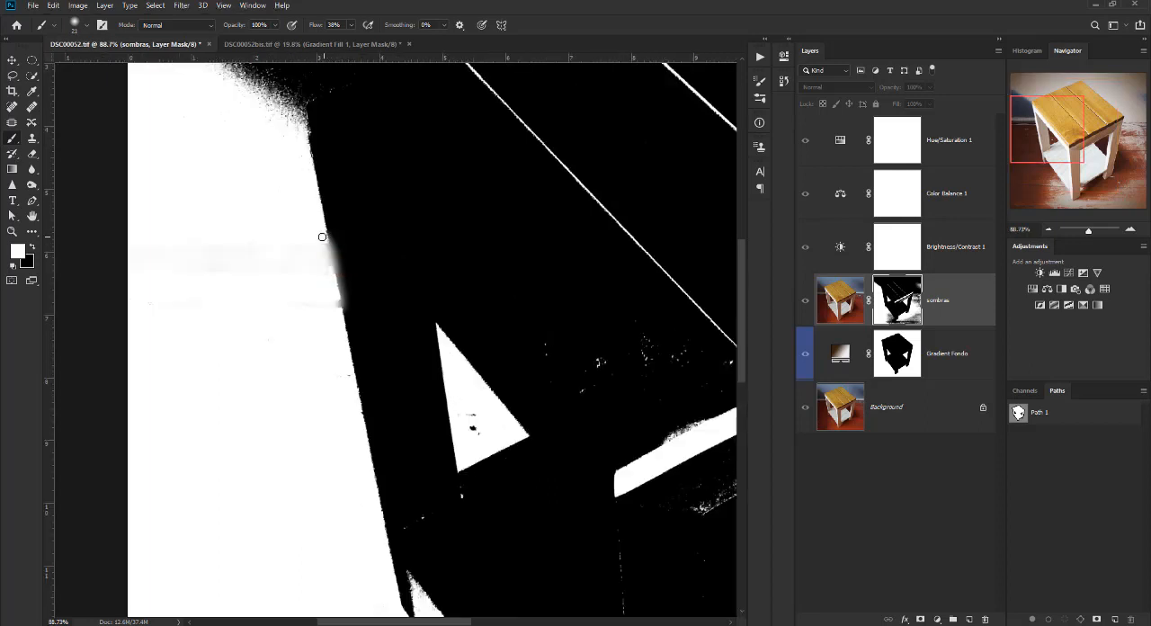
pyautogui.click(334, 303)
pyautogui.scroll(-5, 327, 332)
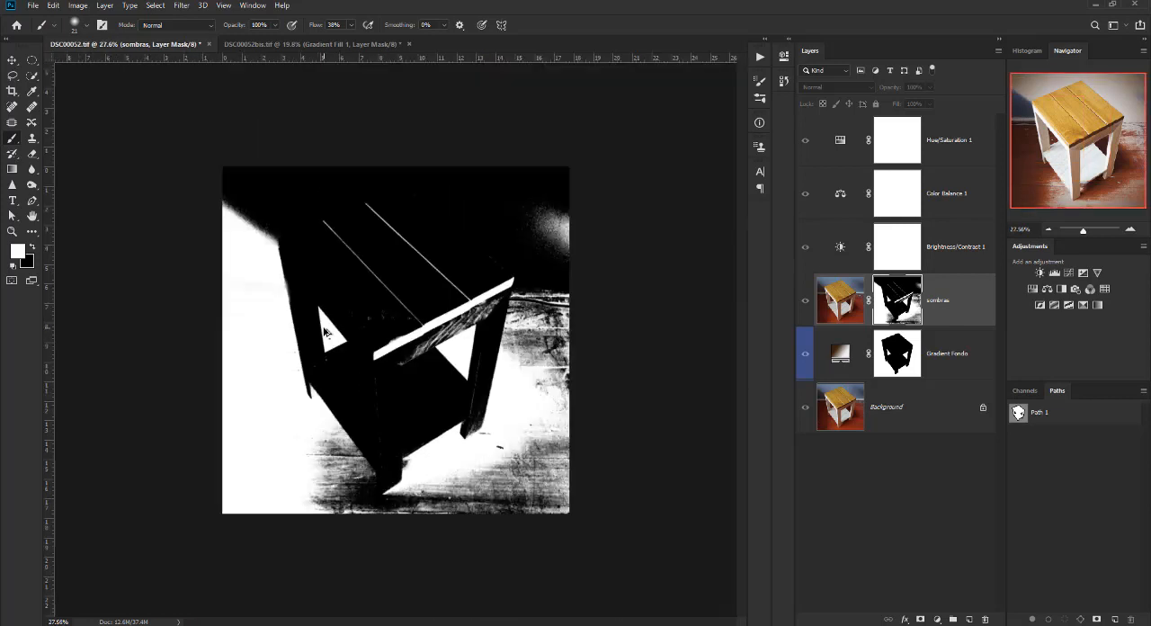
# Return from the mask view to the image and compare the sombras layer on and off.
pyautogui.scroll(1, 325, 331)
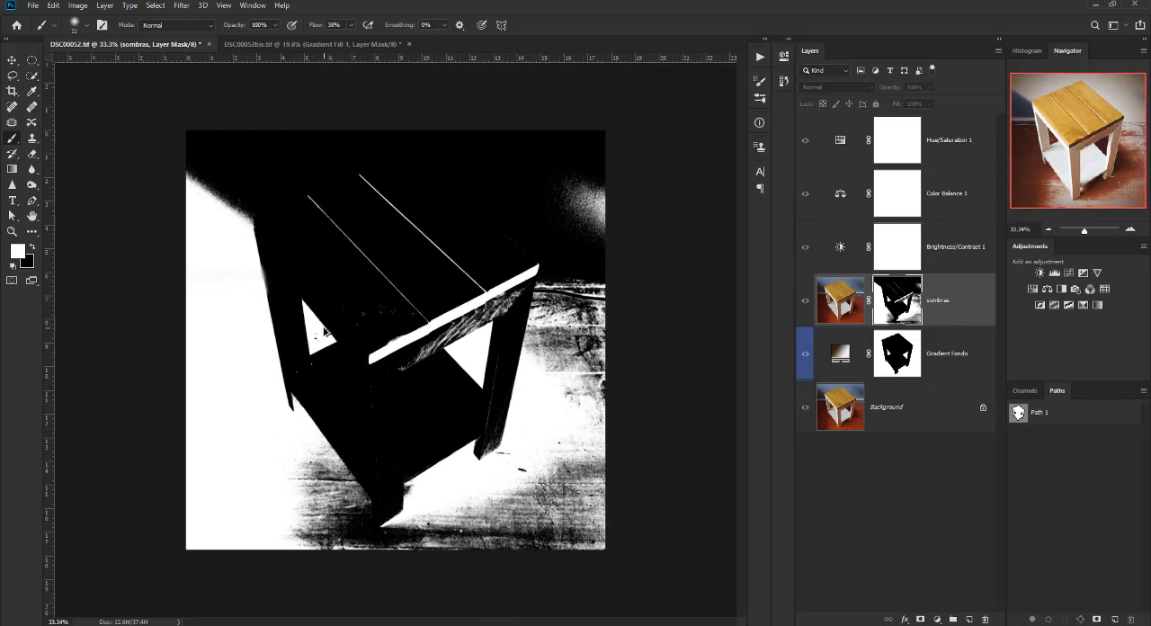
pyautogui.click(807, 305)
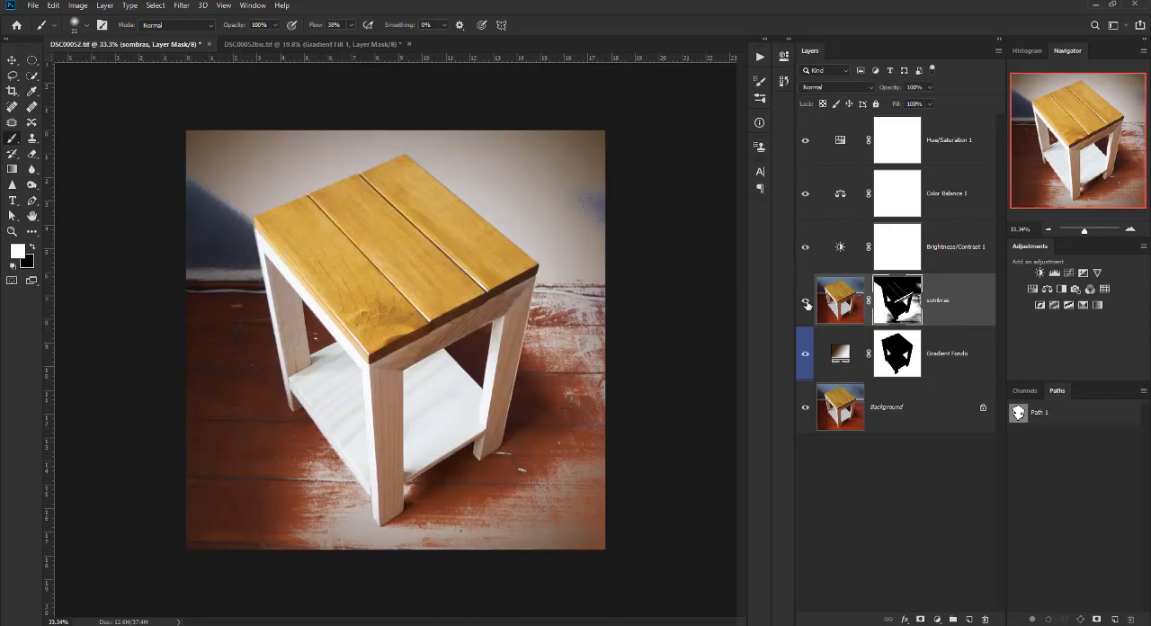
pyautogui.click(805, 304)
pyautogui.click(805, 304)
pyautogui.click(806, 304)
pyautogui.click(806, 304)
# Set the sombras layer's blend mode to Luminosity and lower its Opacity to 21%.
pyautogui.click(837, 91)
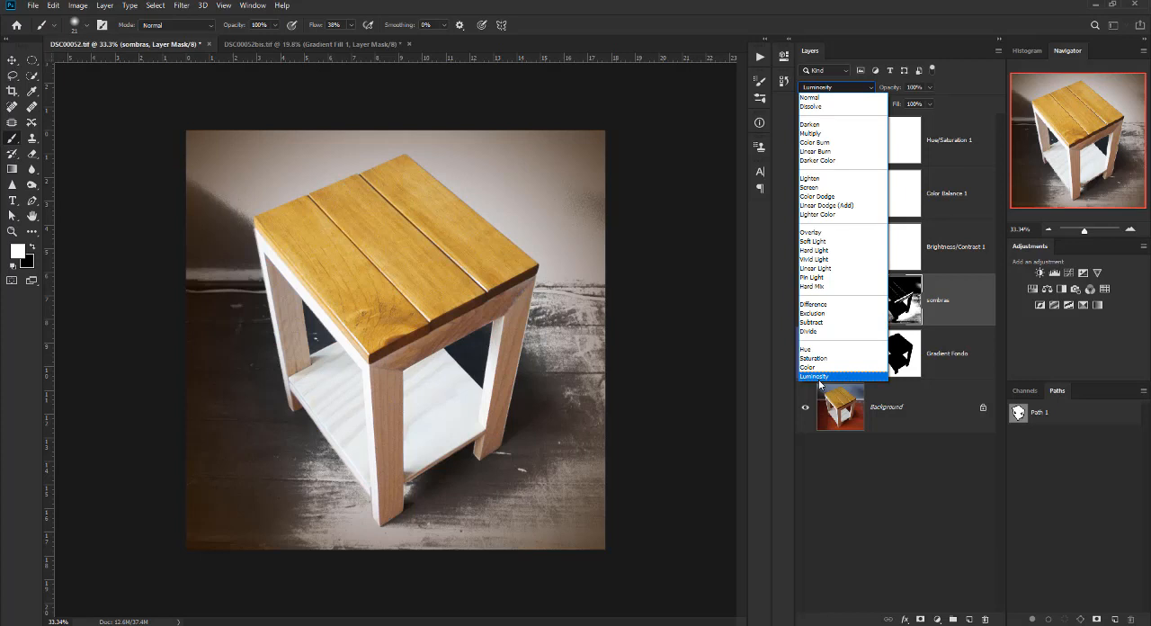
pyautogui.click(819, 376)
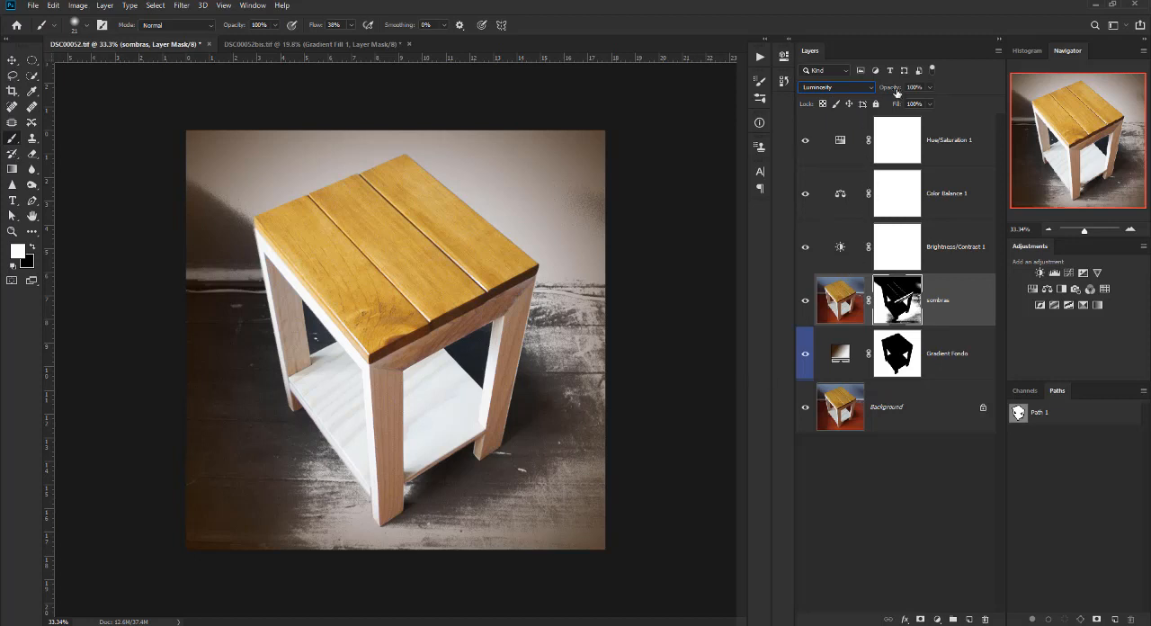
pyautogui.moveTo(887, 93); pyautogui.dragTo(849, 93)
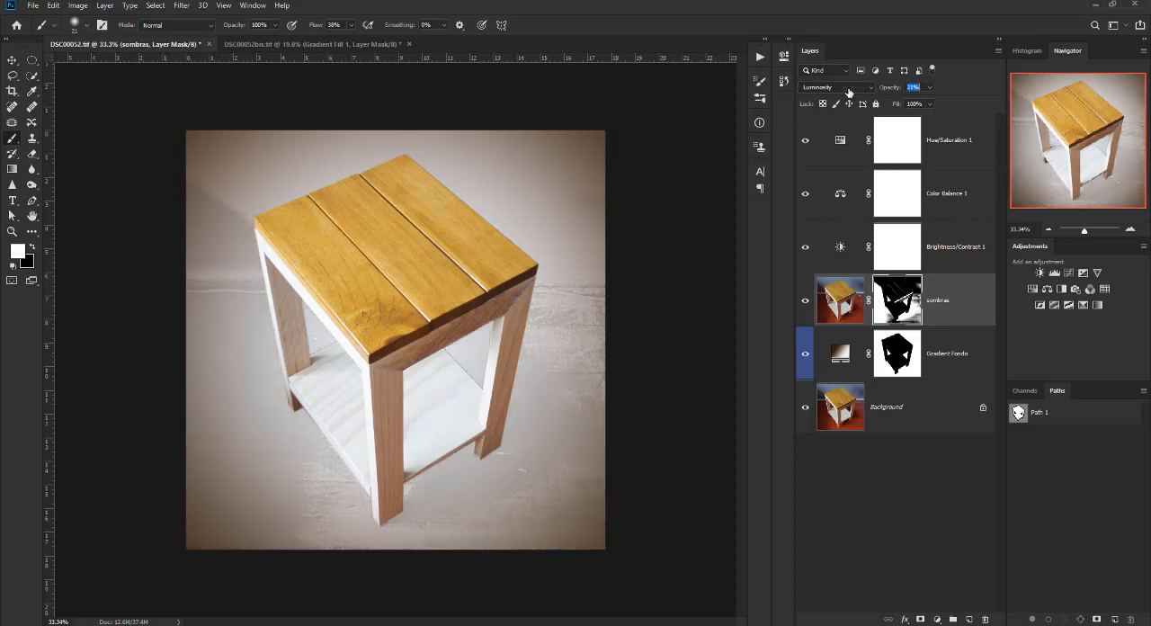
# Change the sombras layer's blend mode to Multiply, reduce its Fill to 39%, and compare the layer on and off.
pyautogui.click(819, 87)
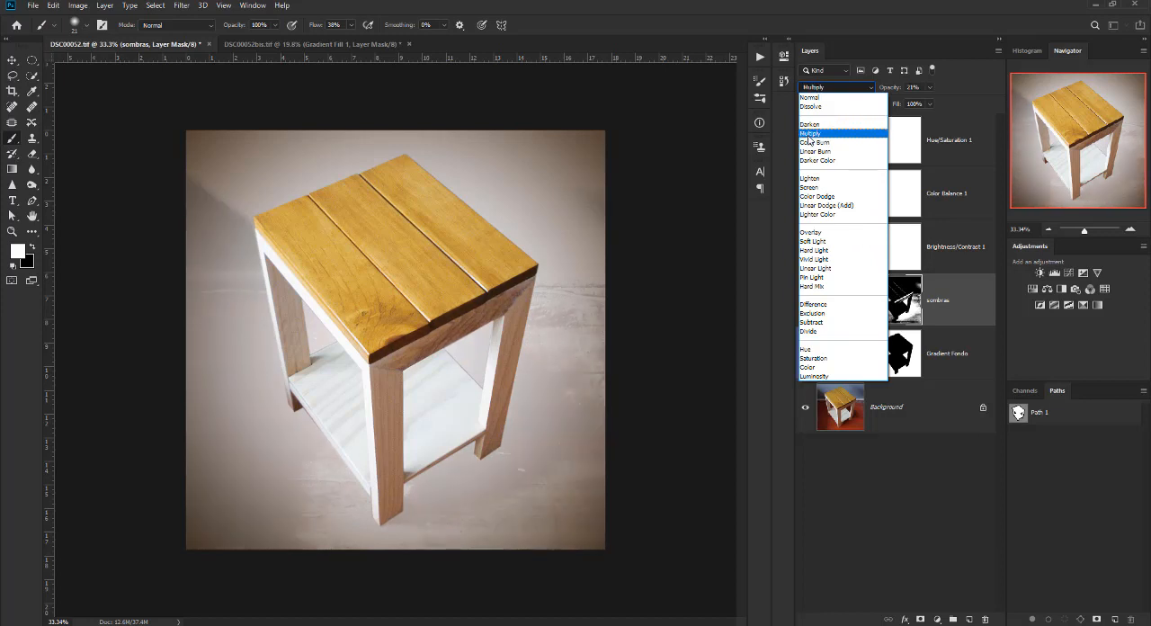
pyautogui.click(808, 134)
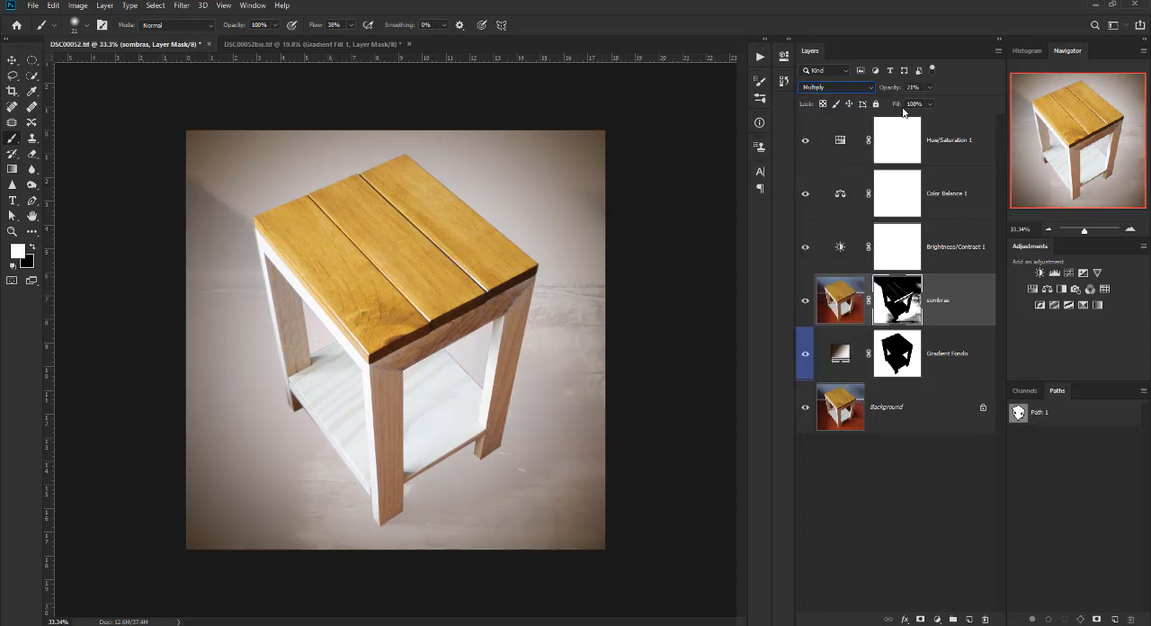
pyautogui.moveTo(900, 106); pyautogui.dragTo(869, 105)
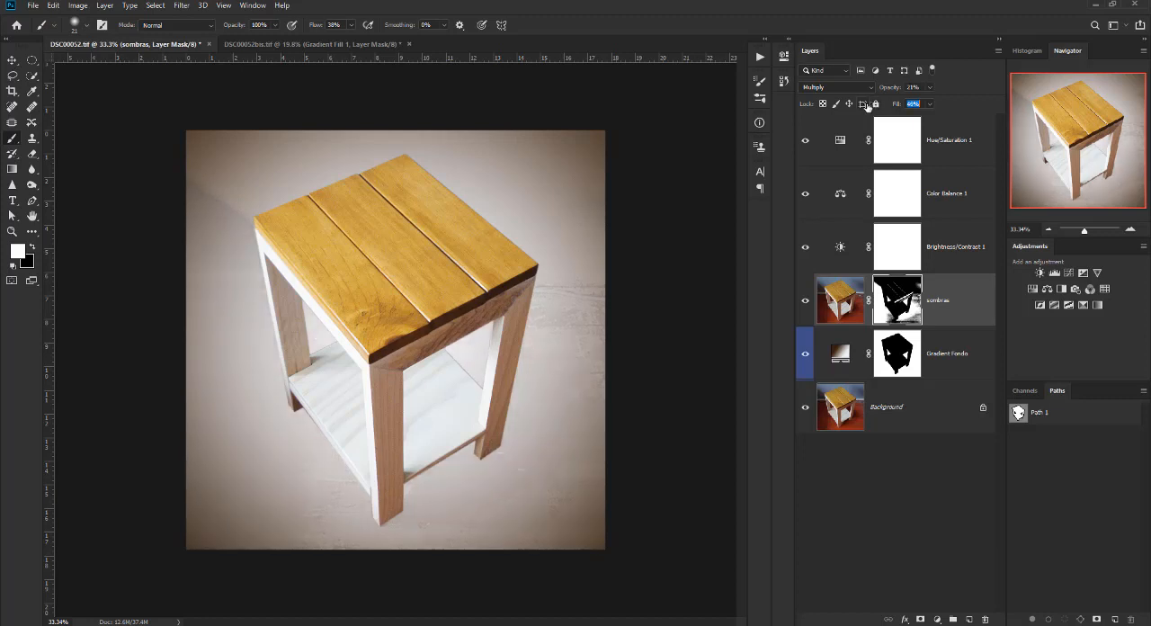
pyautogui.moveTo(866, 106); pyautogui.dragTo(862, 107)
pyautogui.click(804, 303)
pyautogui.click(804, 303)
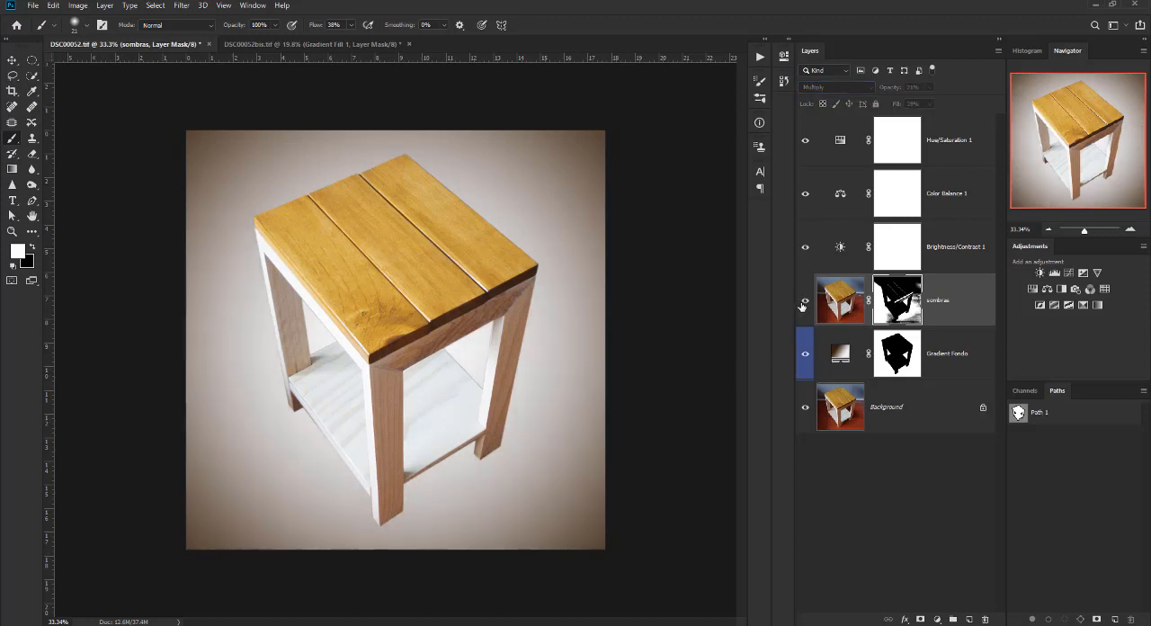
pyautogui.click(804, 303)
pyautogui.click(804, 303)
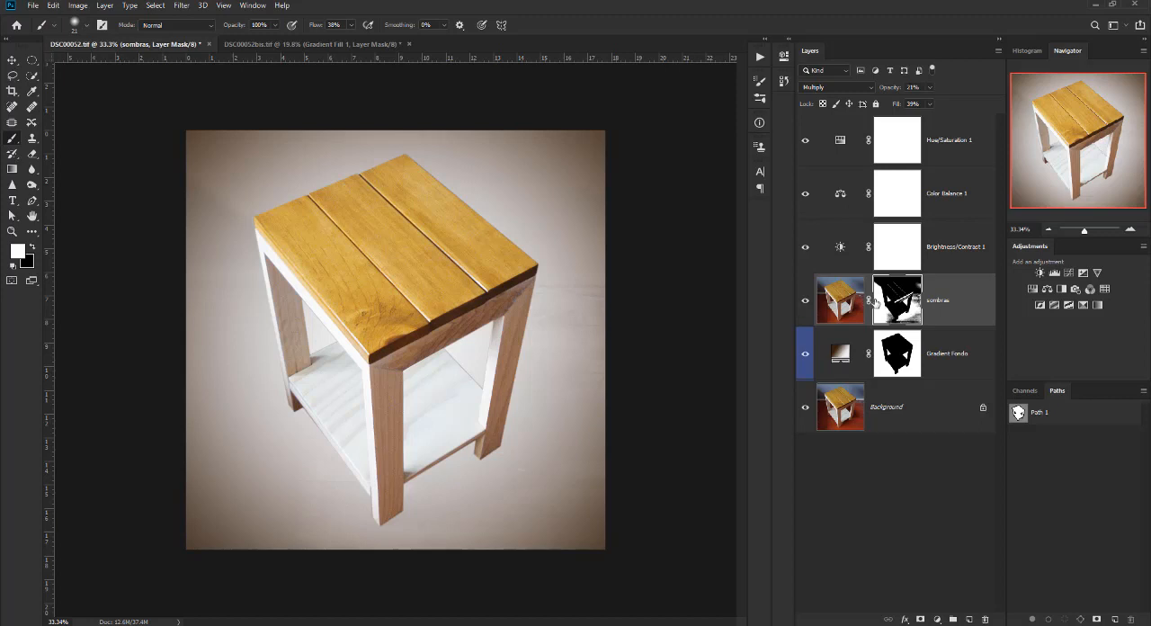
# Feather the sombras layer mask by about 44 px.
pyautogui.doubleClick(899, 306)
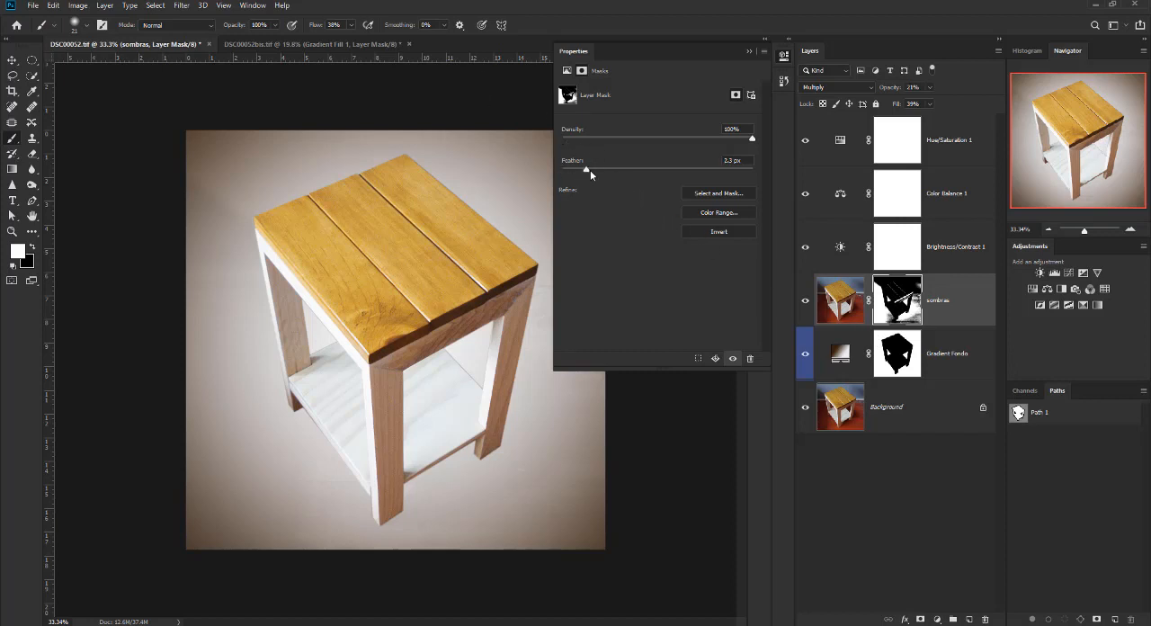
pyautogui.moveTo(590, 171); pyautogui.dragTo(663, 171)
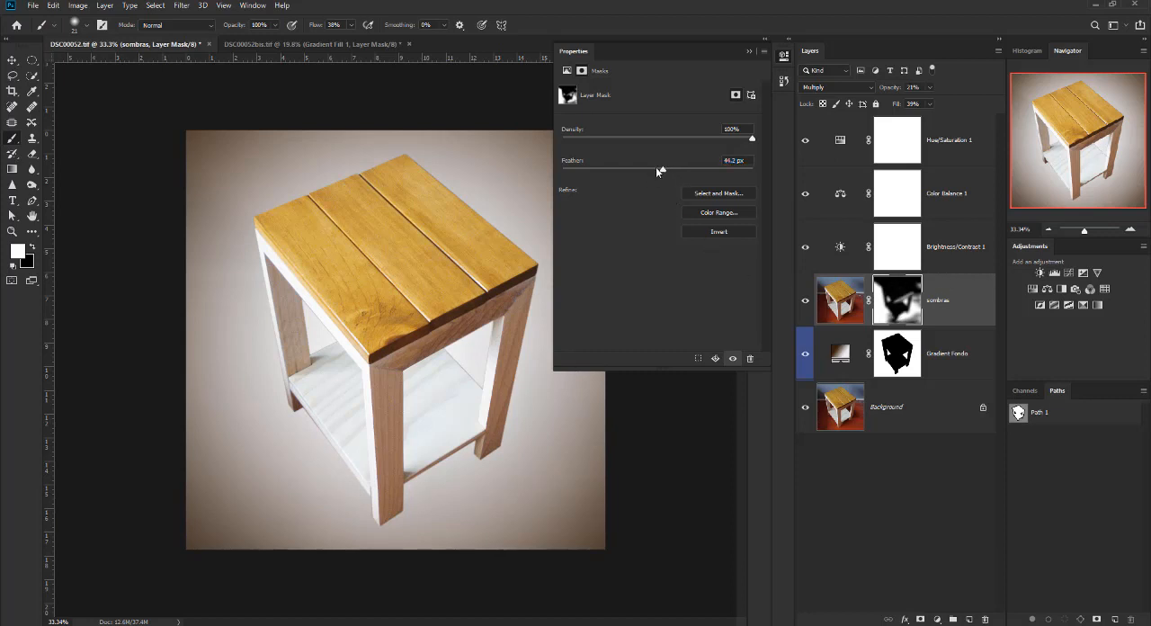
pyautogui.moveTo(664, 171); pyautogui.dragTo(662, 171)
pyautogui.click(748, 51)
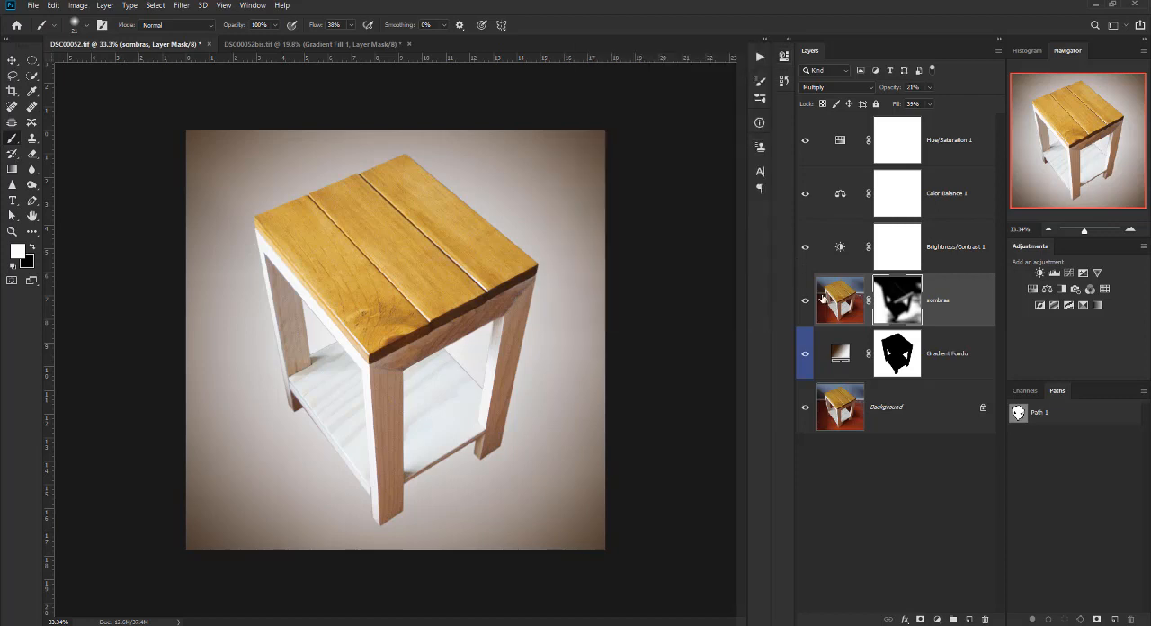
# Compare the sombras layer on and off, and raise its Fill to 57% and its Opacity to 25%.
pyautogui.click(806, 306)
pyautogui.click(806, 306)
pyautogui.click(806, 306)
pyautogui.click(806, 306)
pyautogui.moveTo(896, 105); pyautogui.dragTo(900, 105)
pyautogui.moveTo(888, 87); pyautogui.dragTo(893, 87)
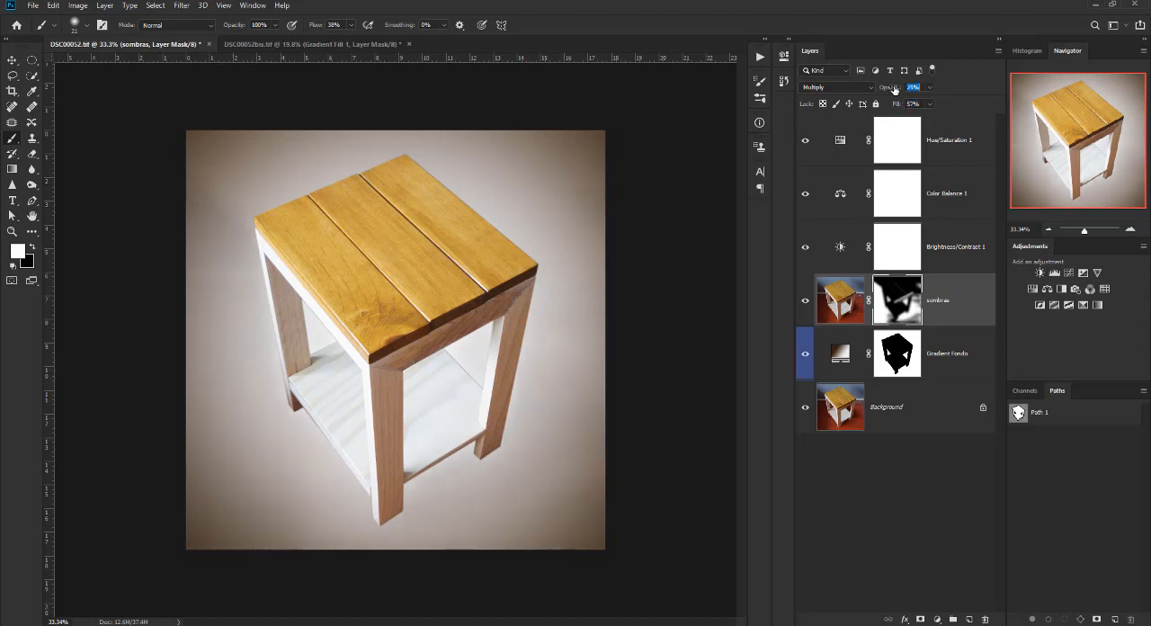
pyautogui.scroll(-2, 439, 446)
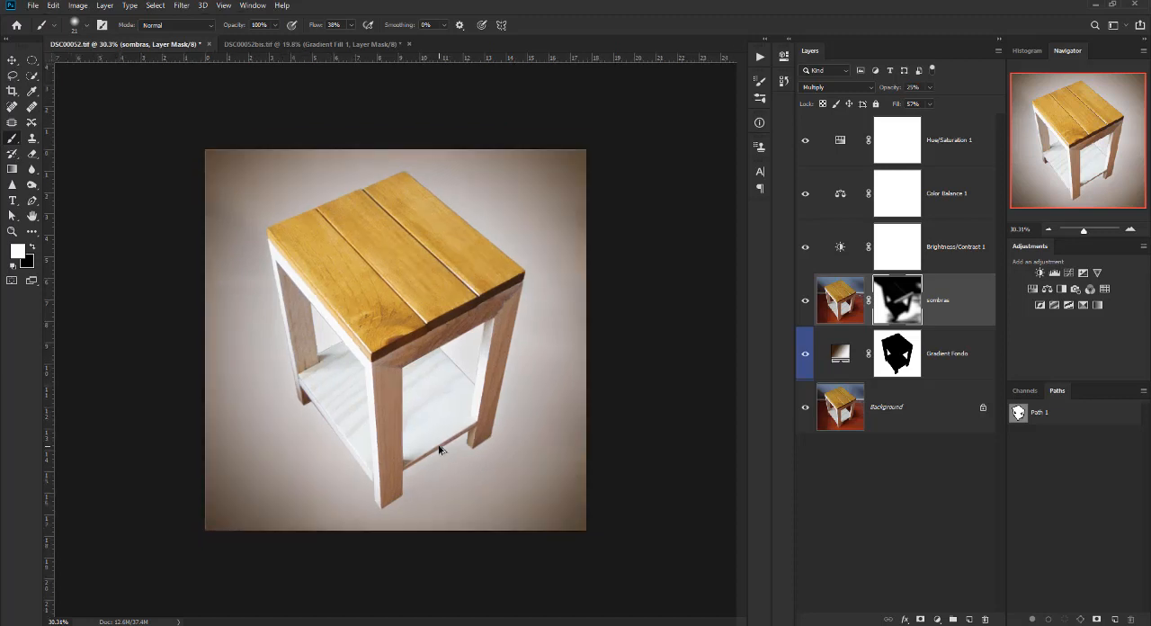
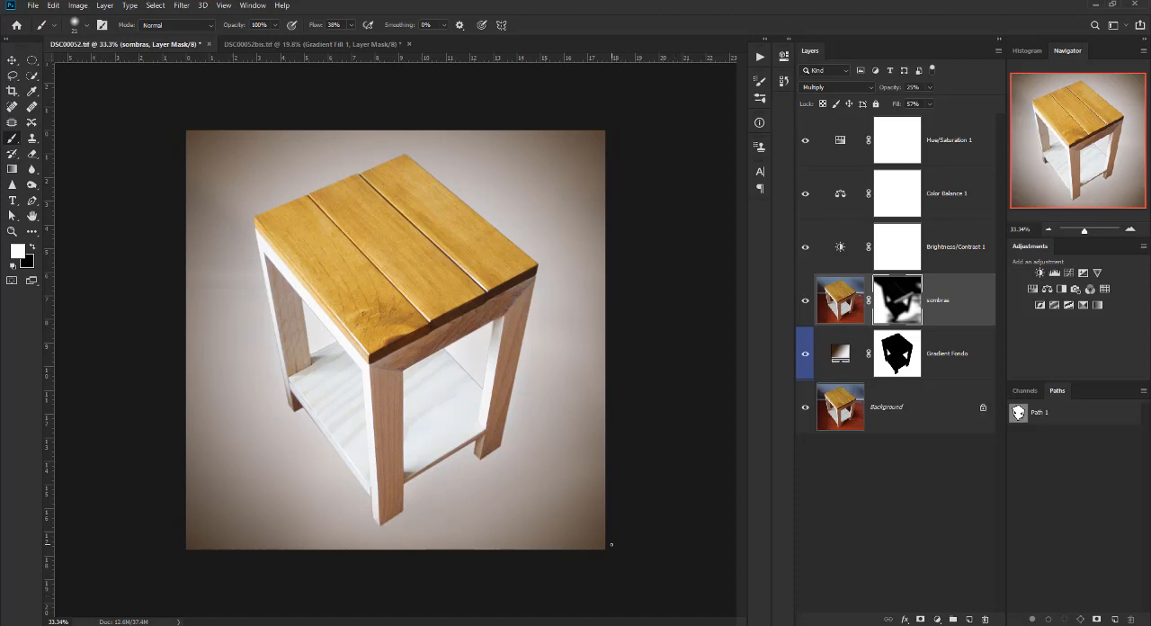
# Save the edited DSC00052.tif document.
pyautogui.scroll(-1, 613, 546)
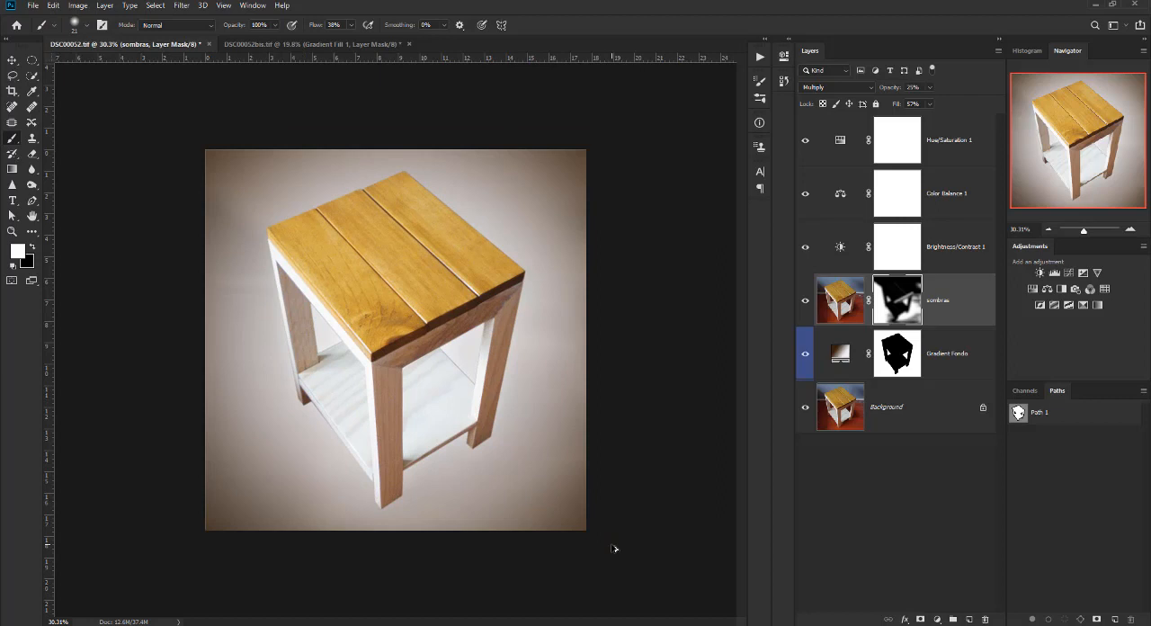
pyautogui.click(32, 6)
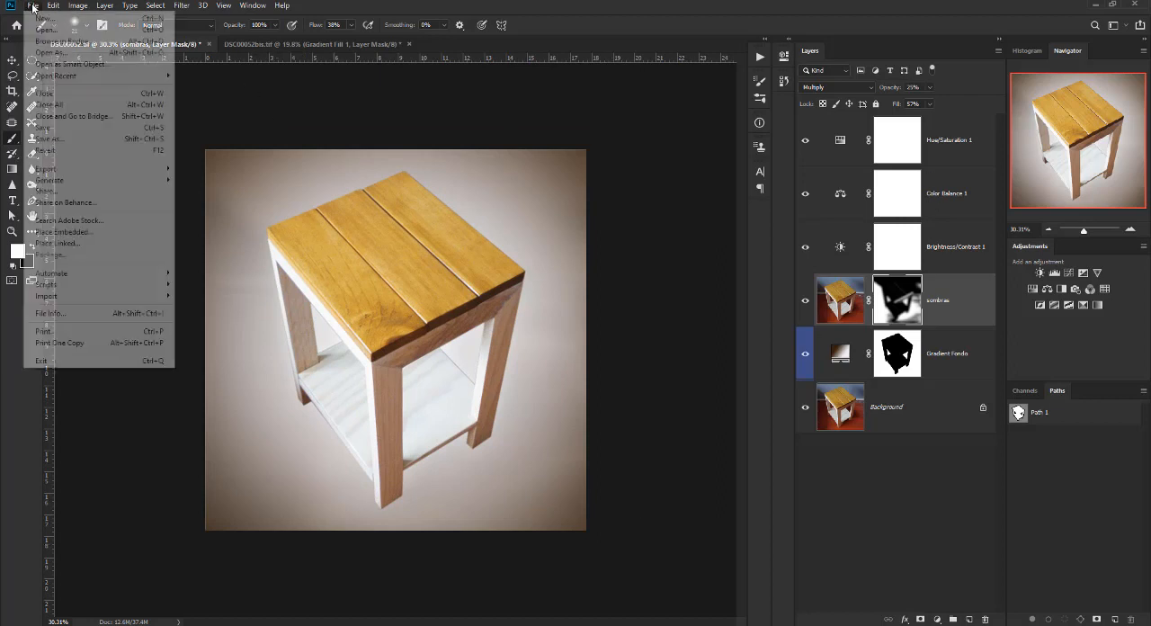
pyautogui.click(59, 128)
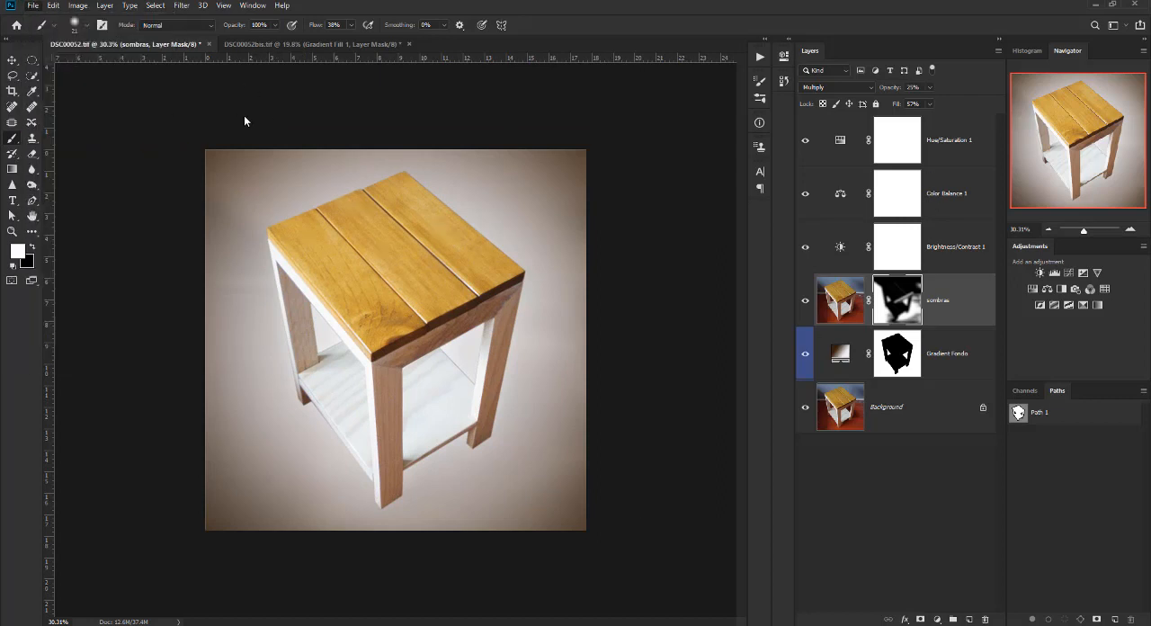
pyautogui.click(34, 6)
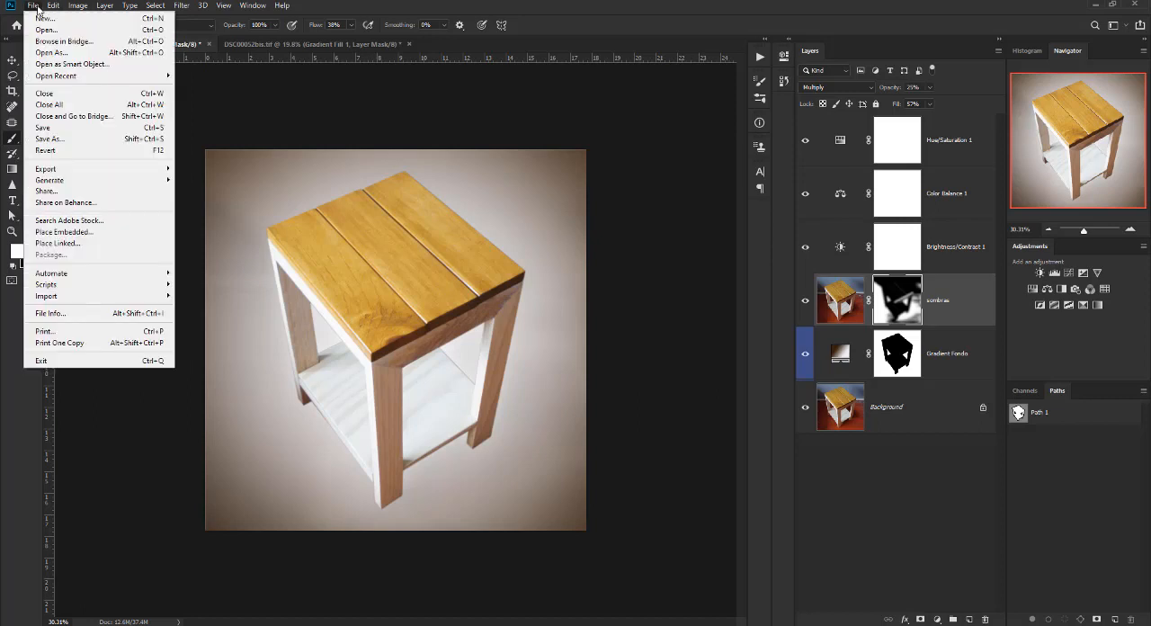
pyautogui.click(37, 9)
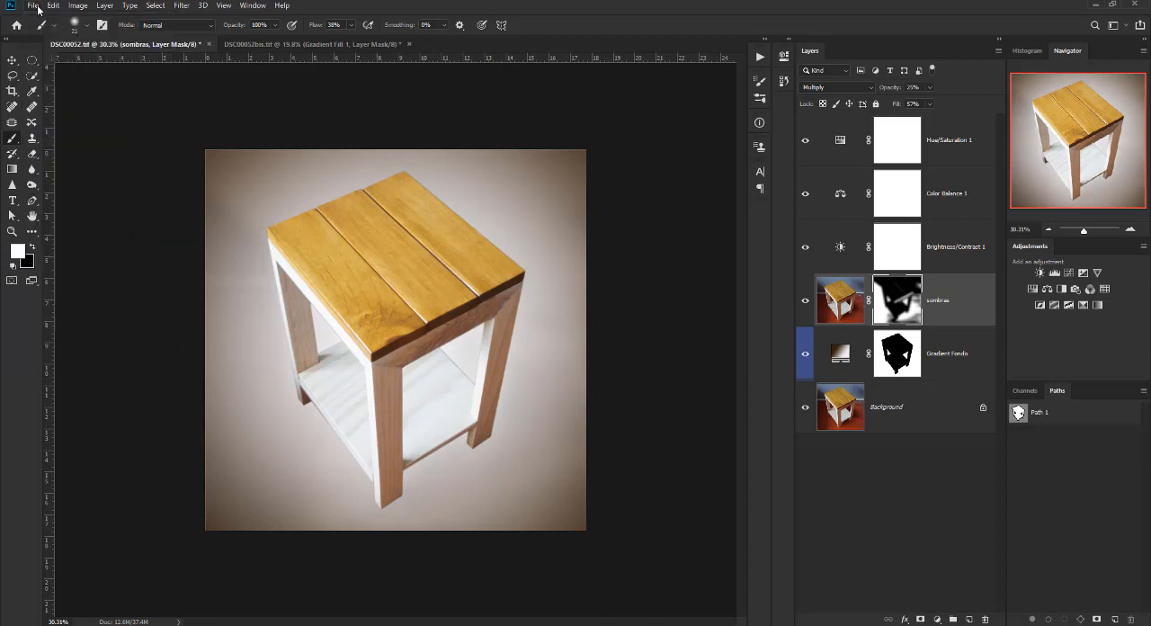
pyautogui.click(38, 9)
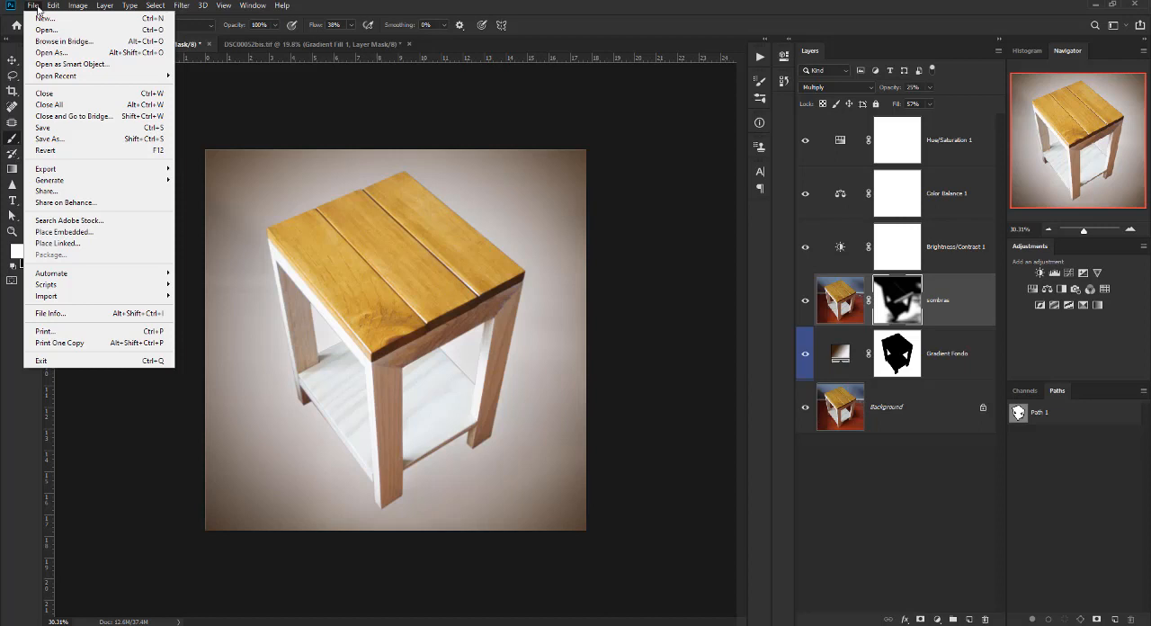
pyautogui.click(162, 133)
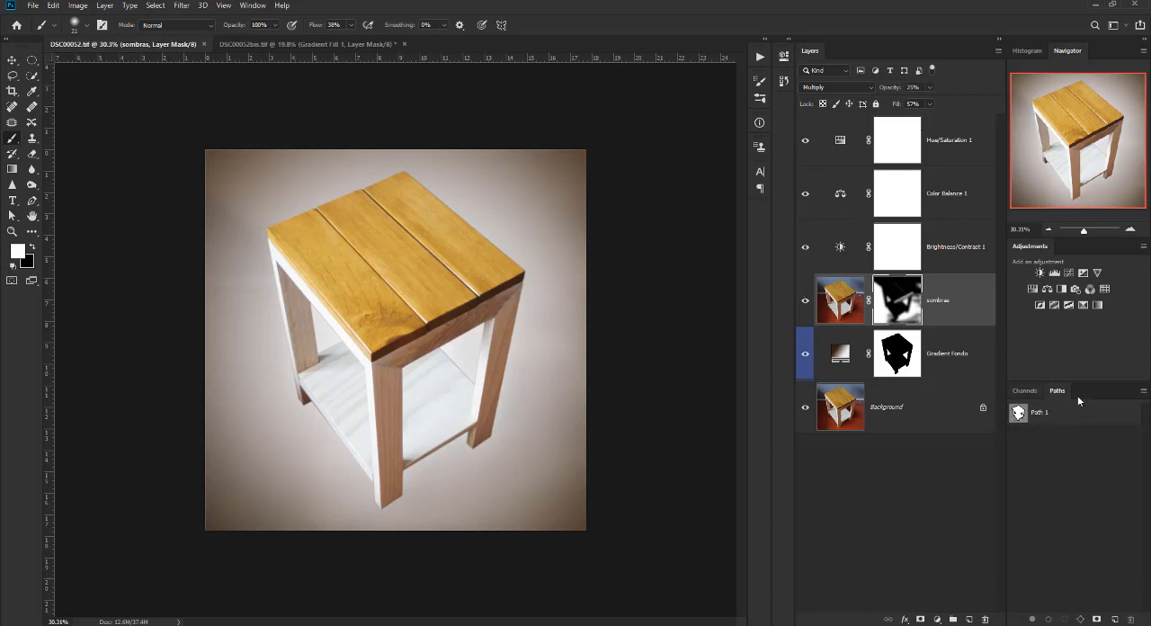
# Make a new anti-aliased selection from Path 1 with a feather radius of 2 pixels.
pyautogui.scroll(2, 442, 312)
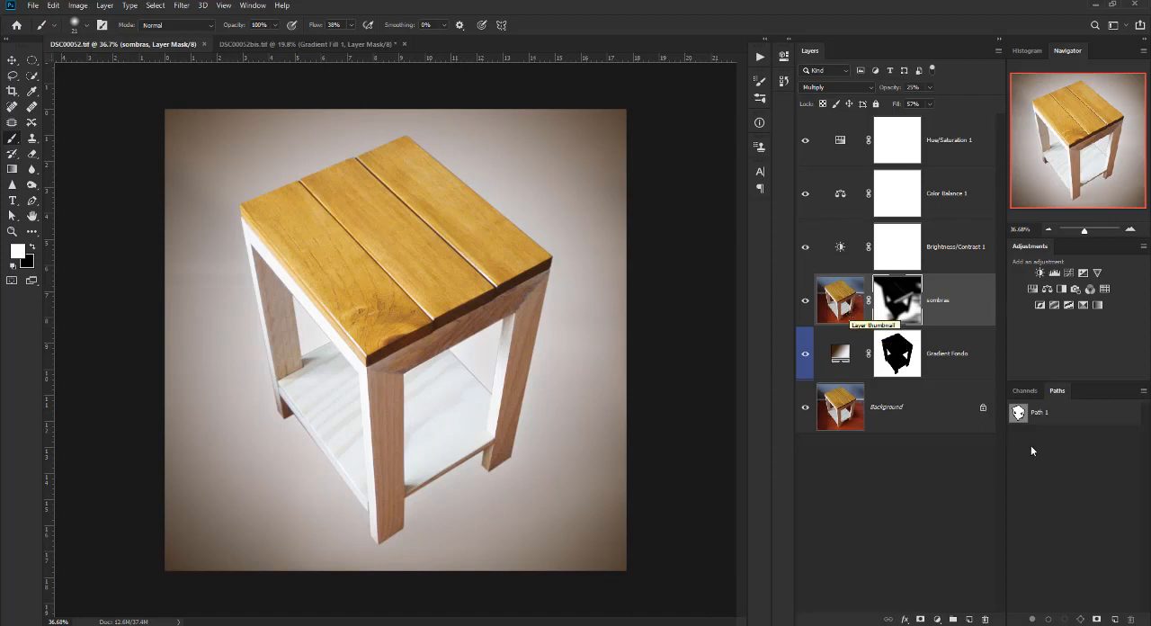
pyautogui.click(1020, 414)
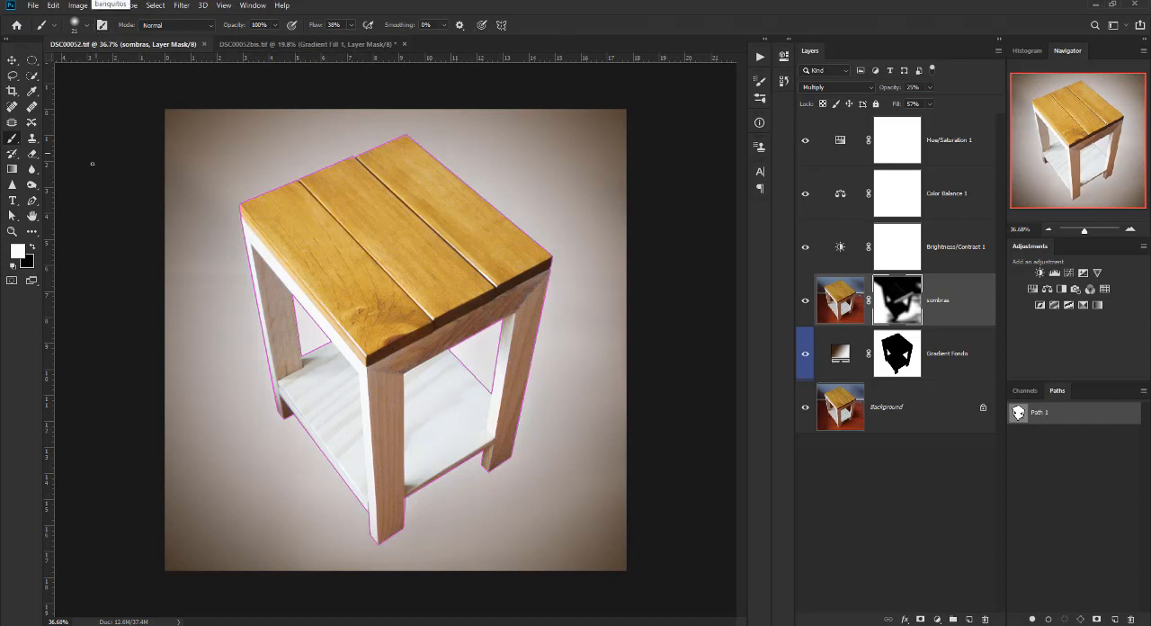
pyautogui.click(31, 207)
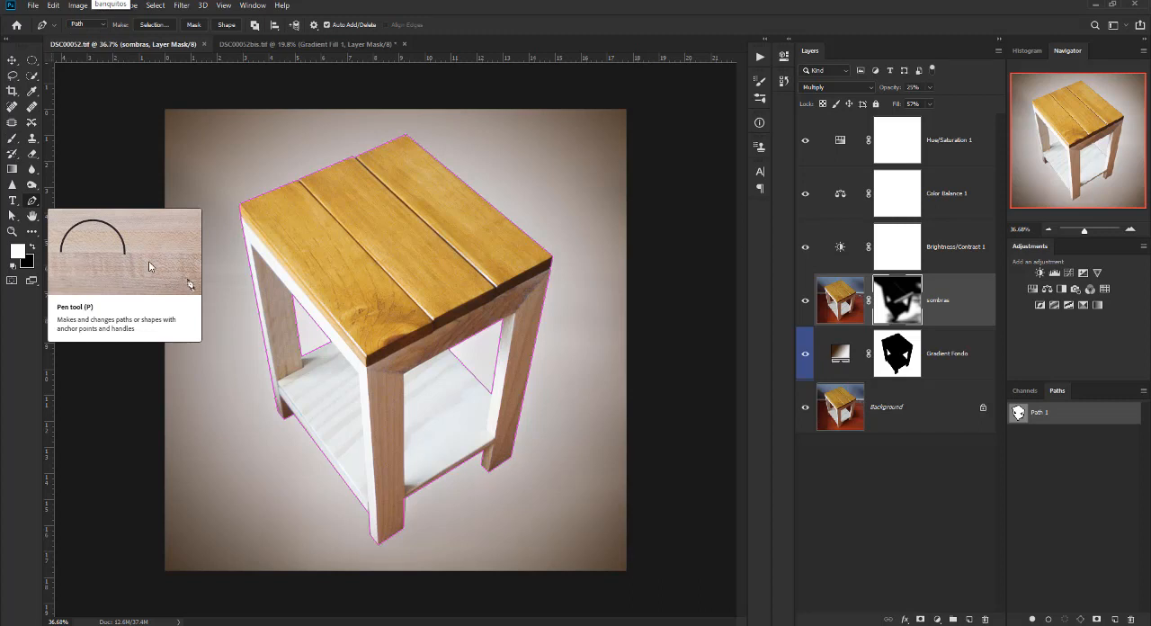
pyautogui.click(153, 25)
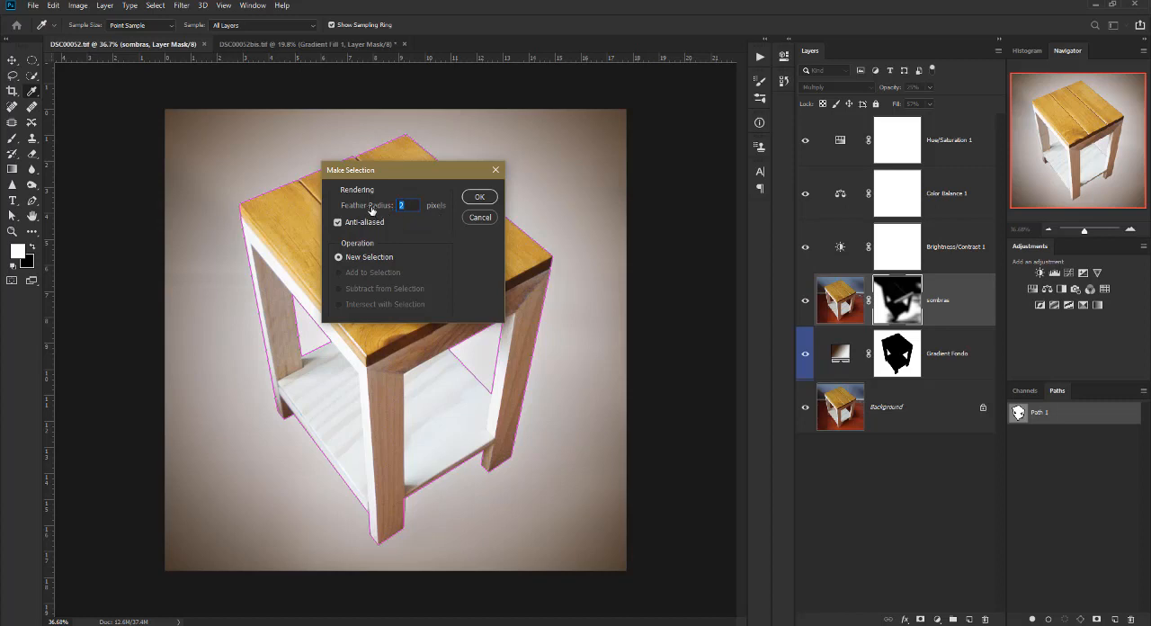
pyautogui.click(479, 197)
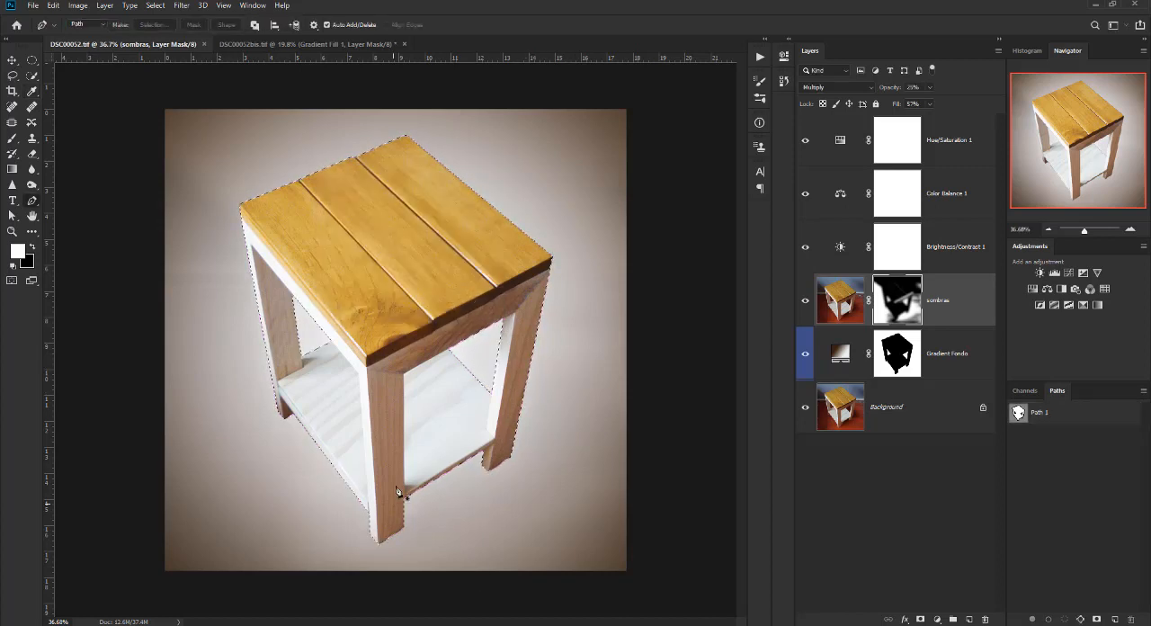
# Contract the table selection by 1 pixel and copy it merged with the sombras layer mask active.
pyautogui.click(154, 6)
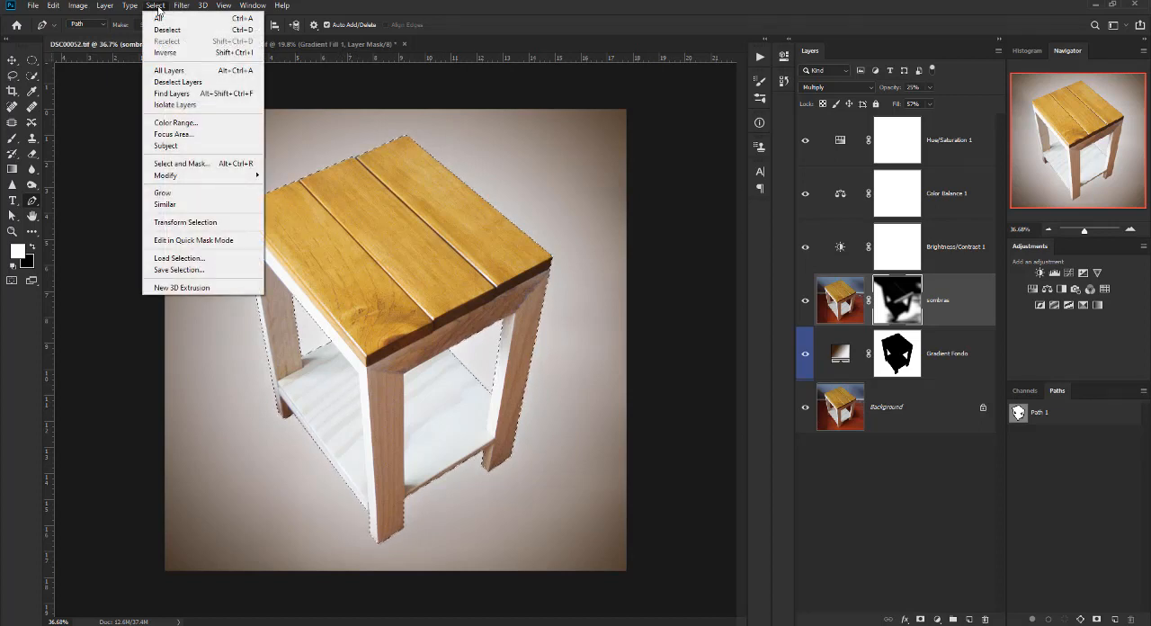
pyautogui.moveTo(220, 175)
pyautogui.click(297, 209)
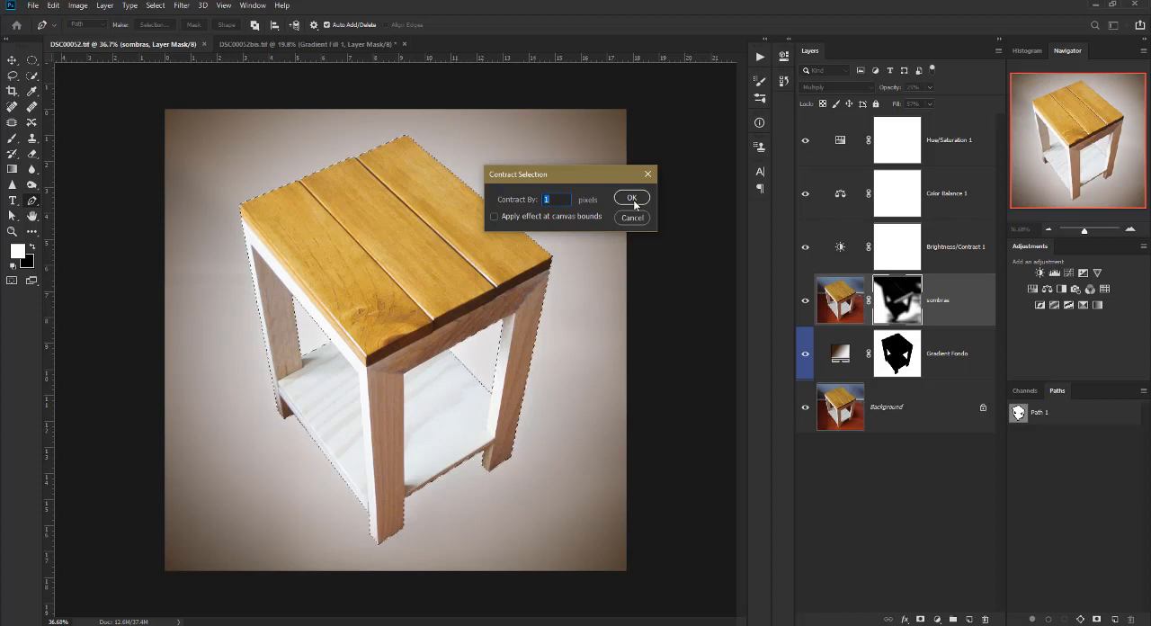
pyautogui.click(633, 200)
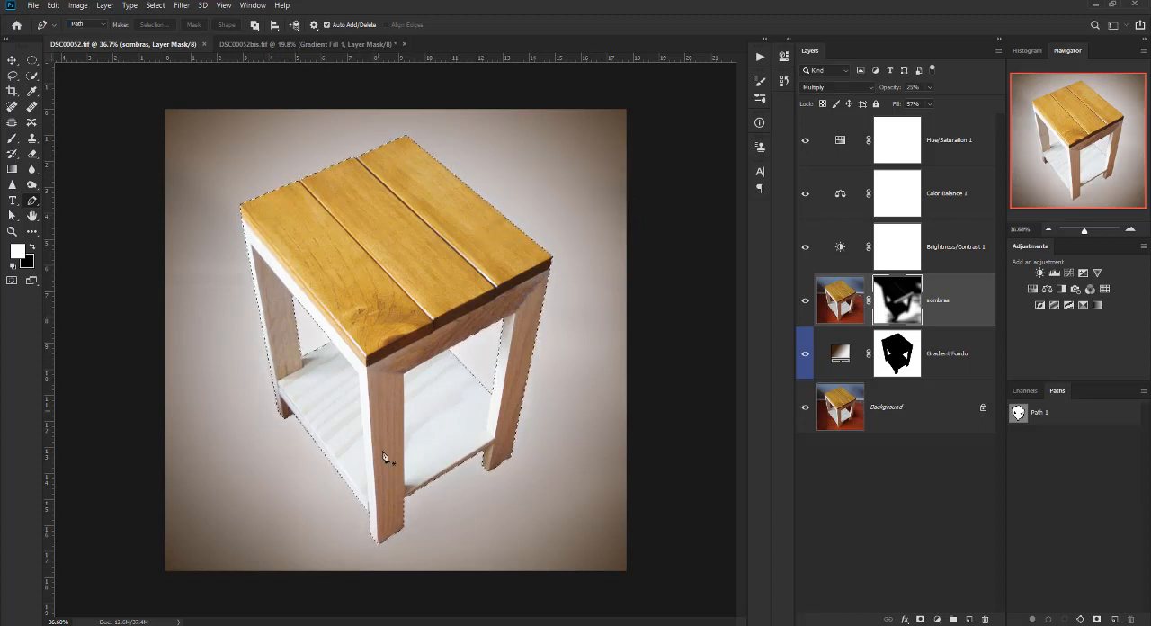
pyautogui.click(56, 5)
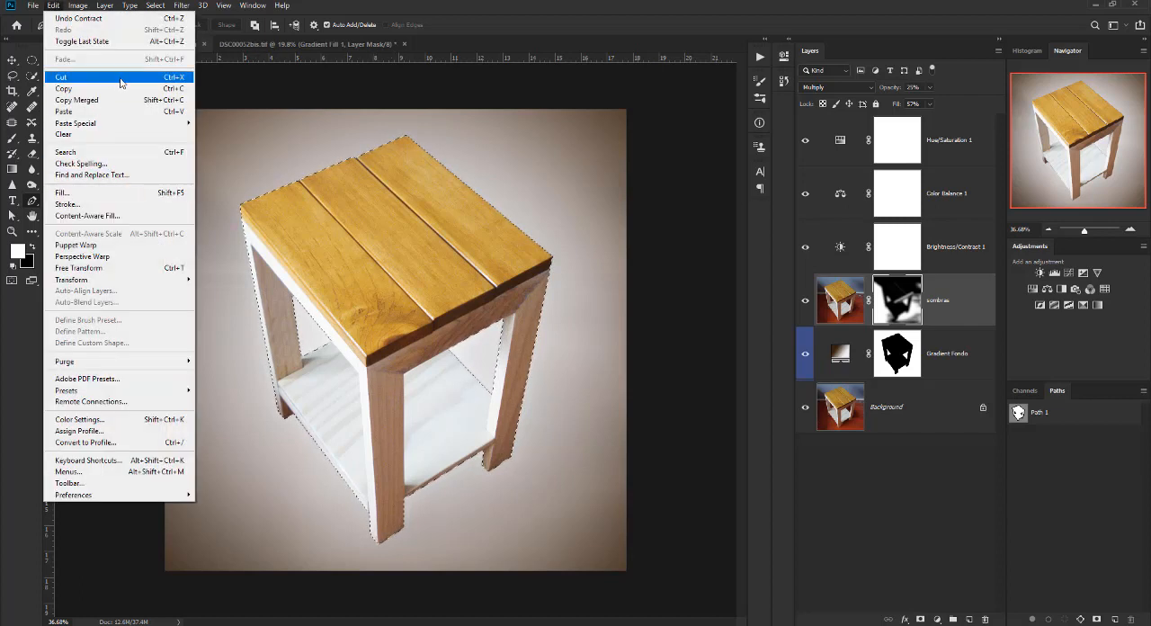
pyautogui.click(137, 101)
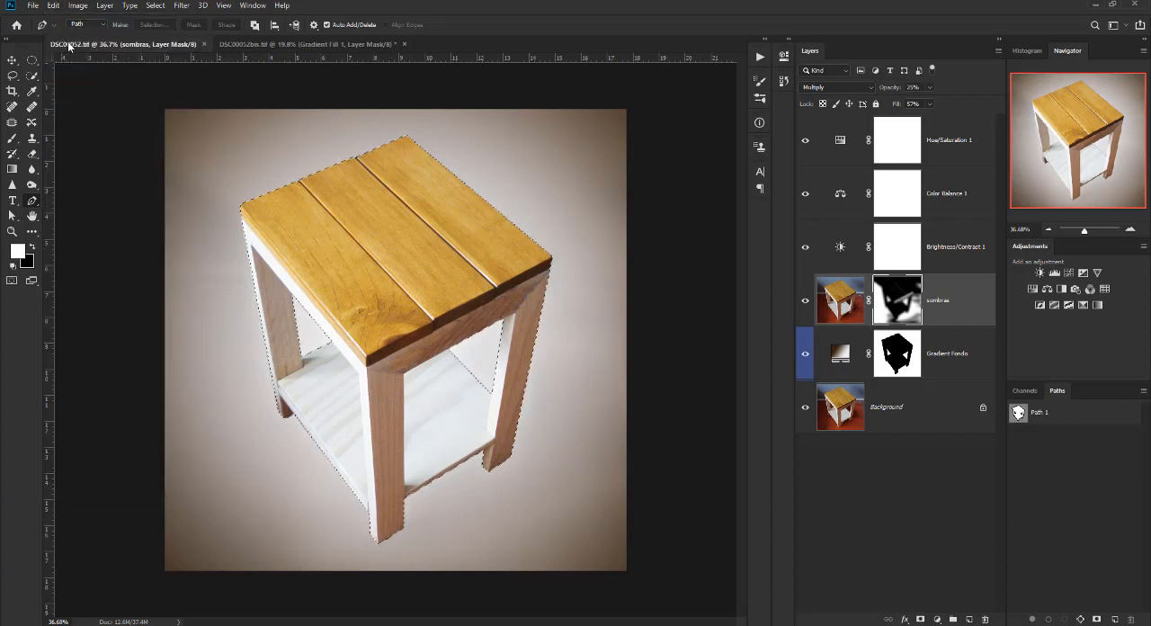
# Create a new 1432 x 1873 px grayscale document from the Clipboard preset with transparent background contents and the Don't Color Manage profile.
pyautogui.click(34, 7)
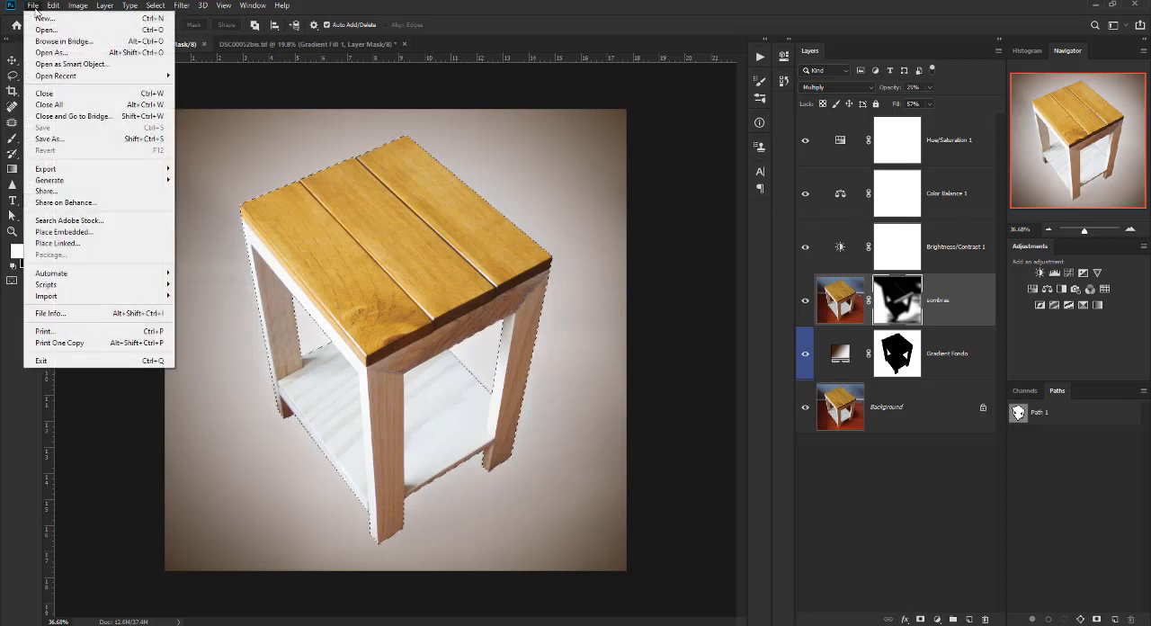
pyautogui.click(42, 18)
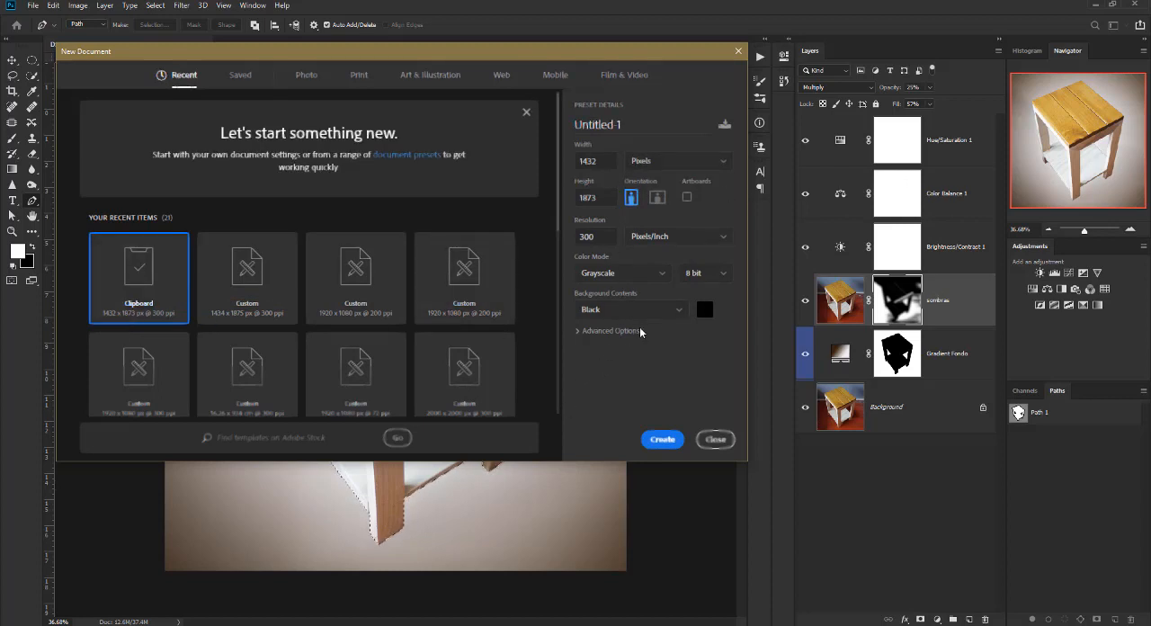
pyautogui.click(673, 308)
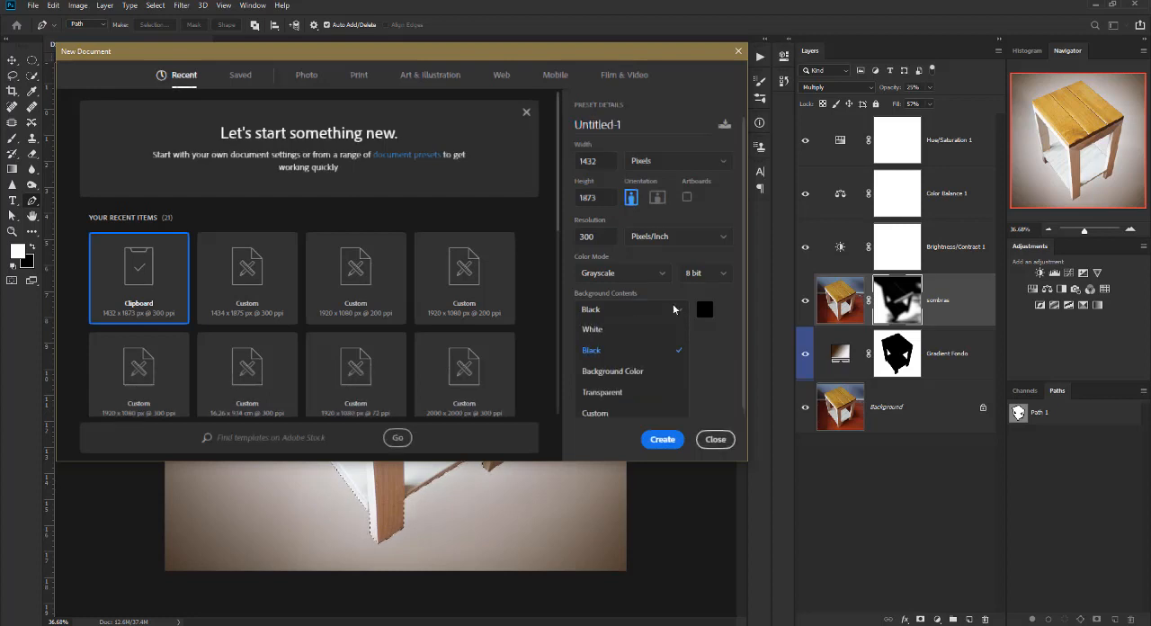
pyautogui.click(609, 393)
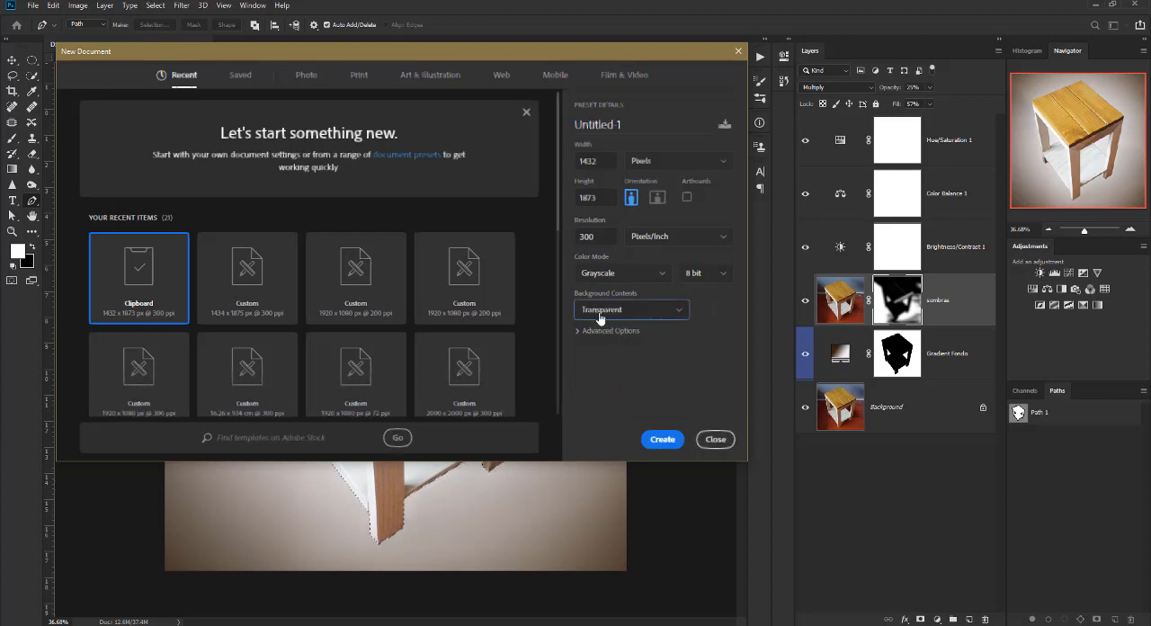
pyautogui.click(598, 331)
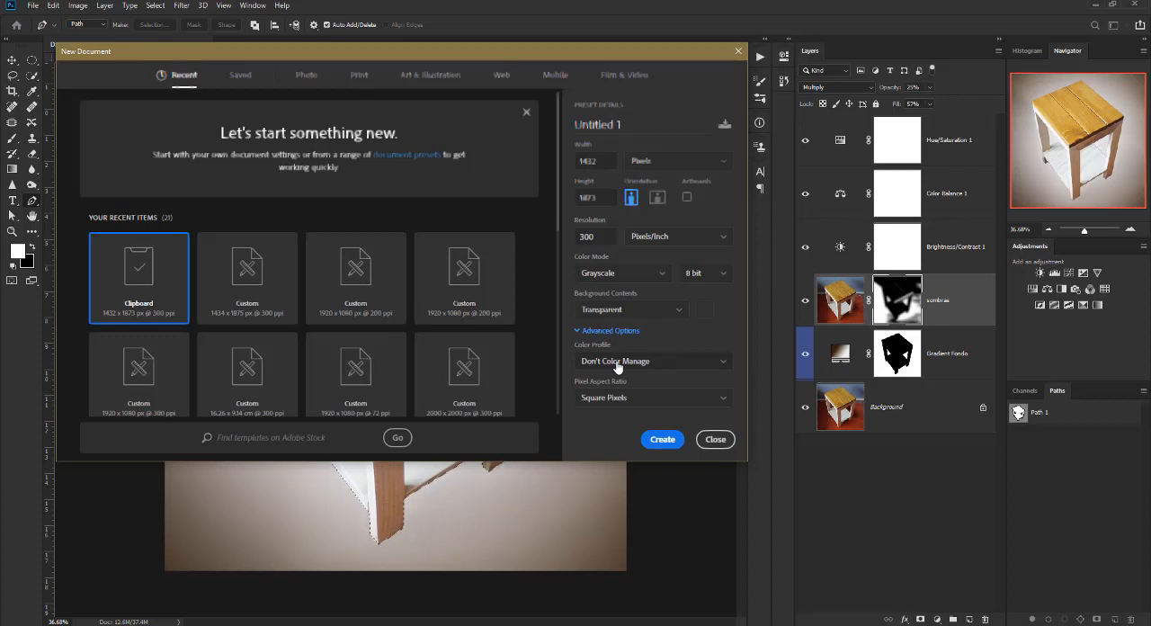
pyautogui.click(617, 363)
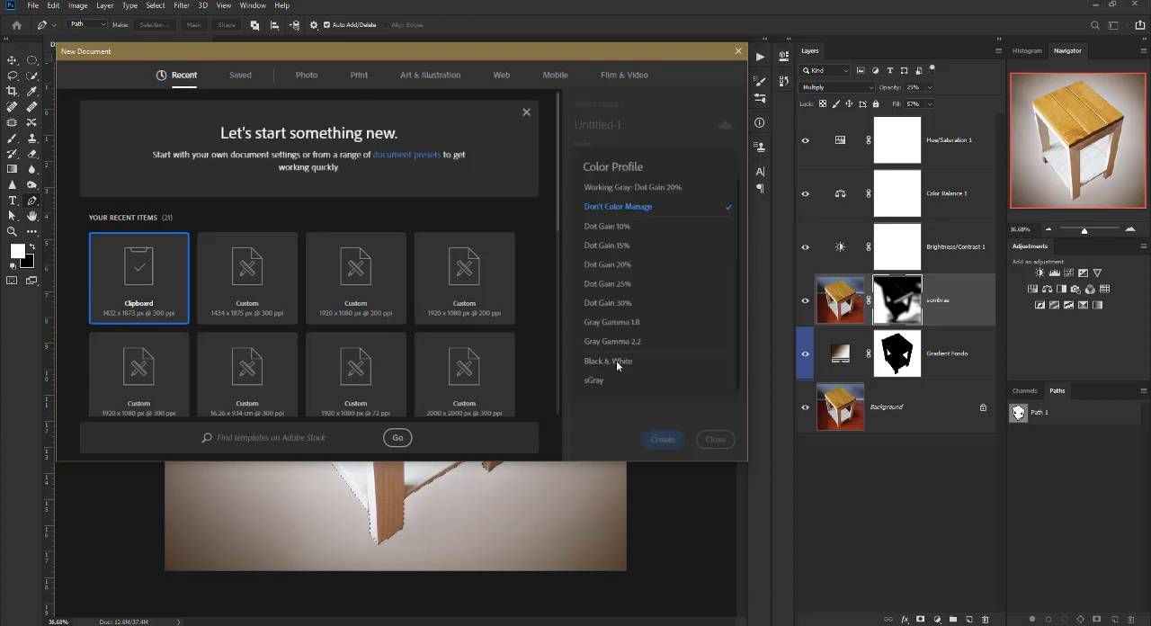
pyautogui.click(618, 208)
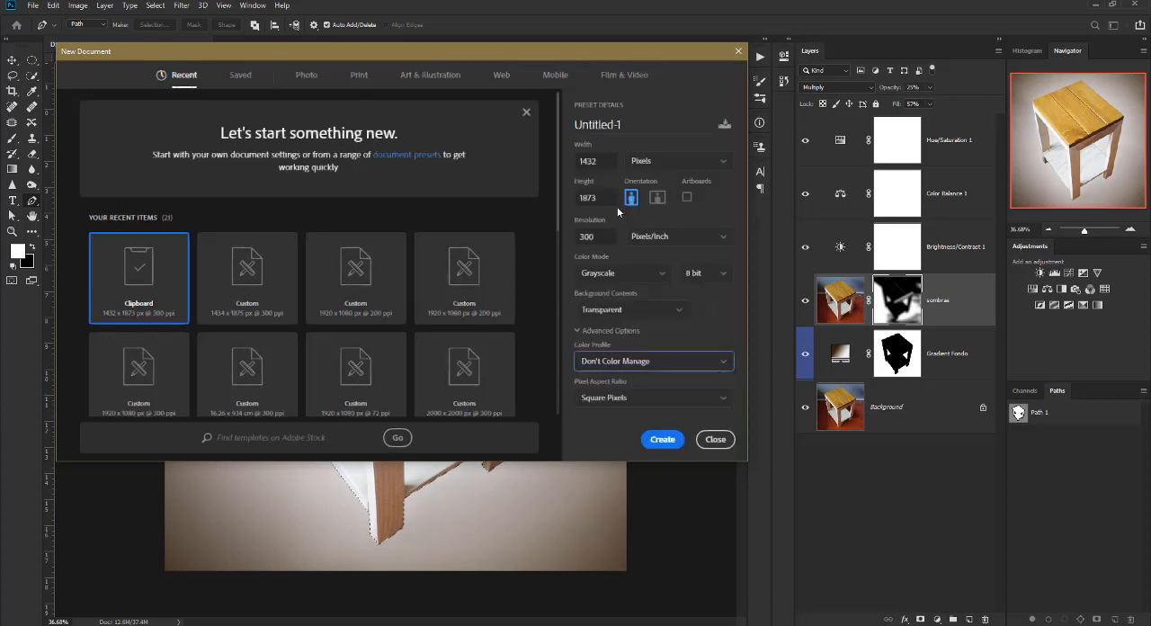
pyautogui.click(663, 440)
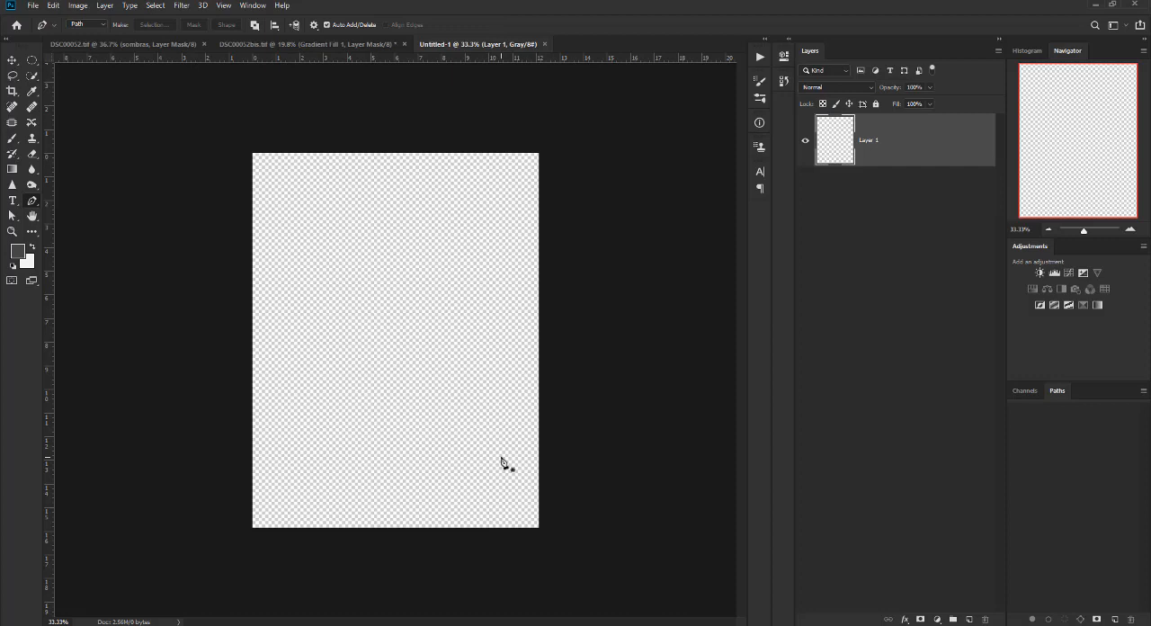
# Paste the copied mask content into the new Untitled-1 document.
pyautogui.click(32, 7)
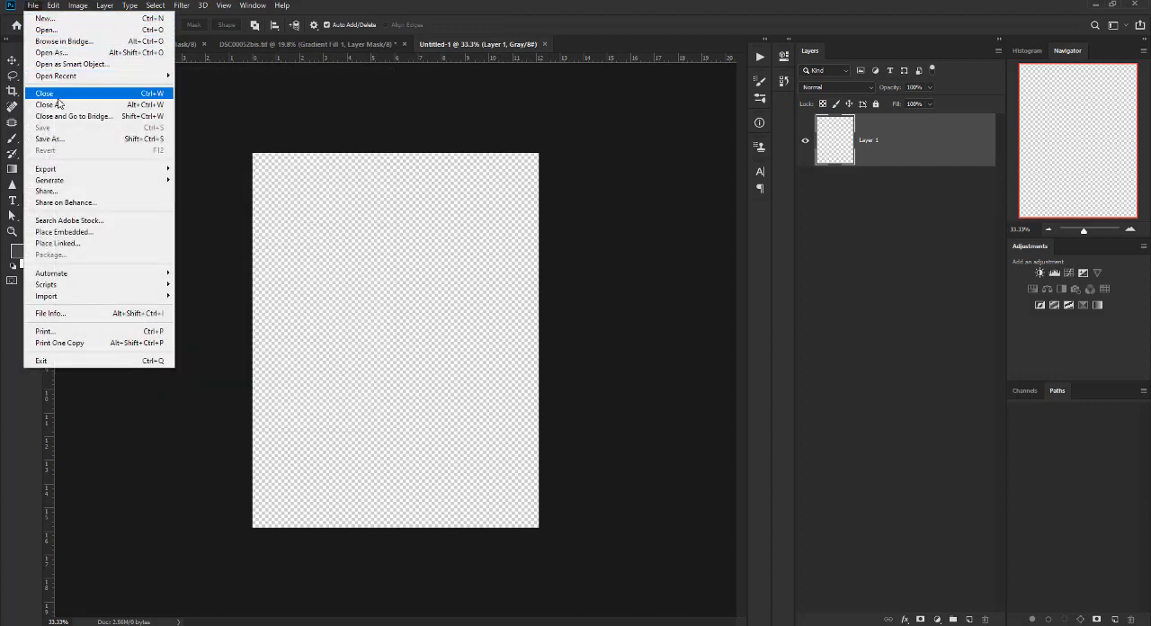
pyautogui.moveTo(54, 9)
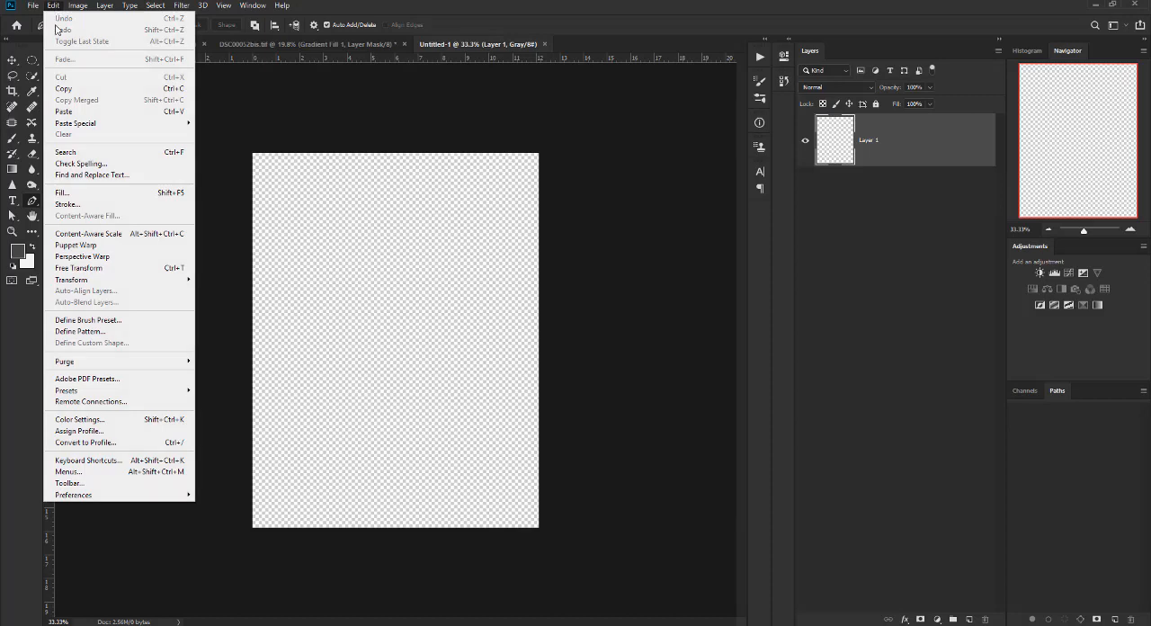
pyautogui.click(84, 113)
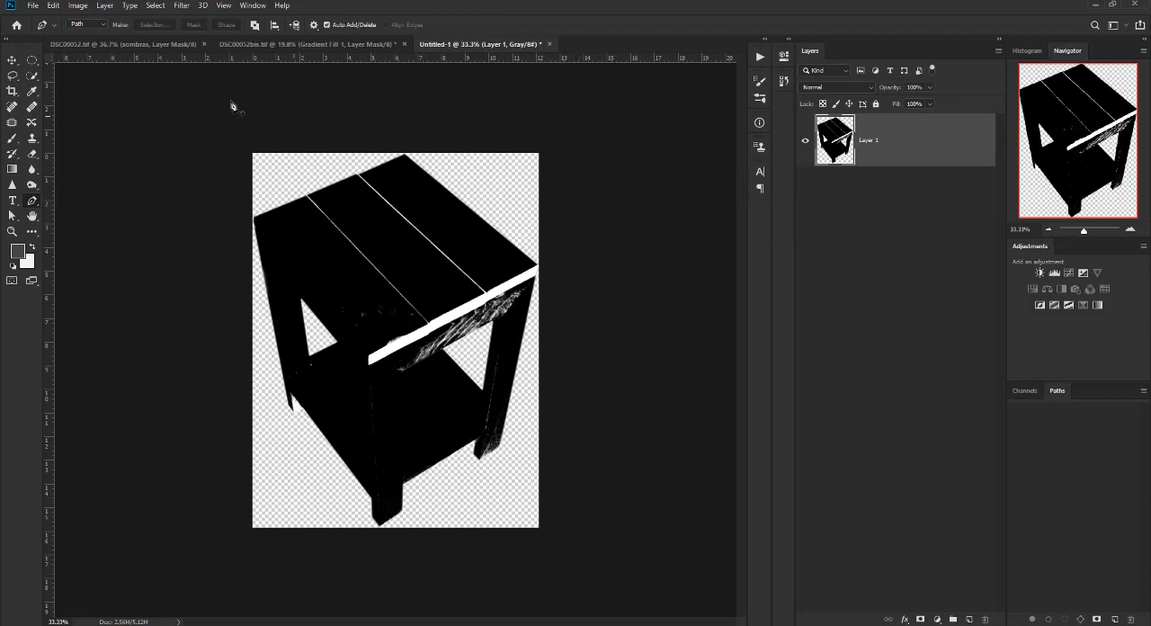
# Copy the selected table from DSC00052.tif with the Background layer active, then hide Layer 1 in Untitled-1 and paste the copy as a new layer.
pyautogui.click(216, 43)
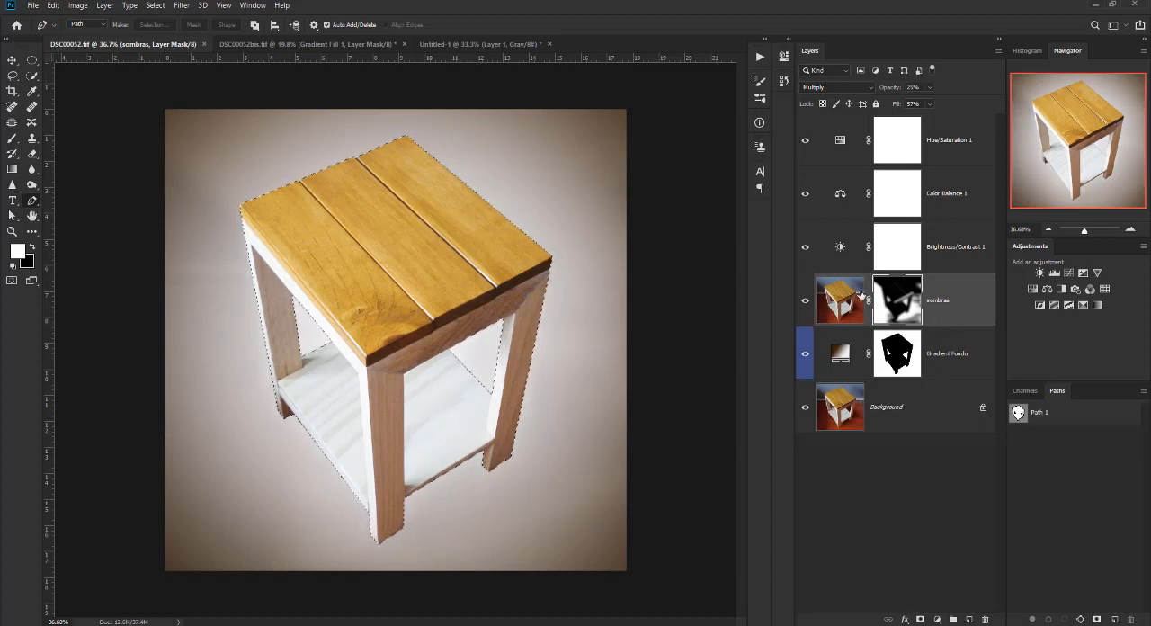
pyautogui.click(931, 406)
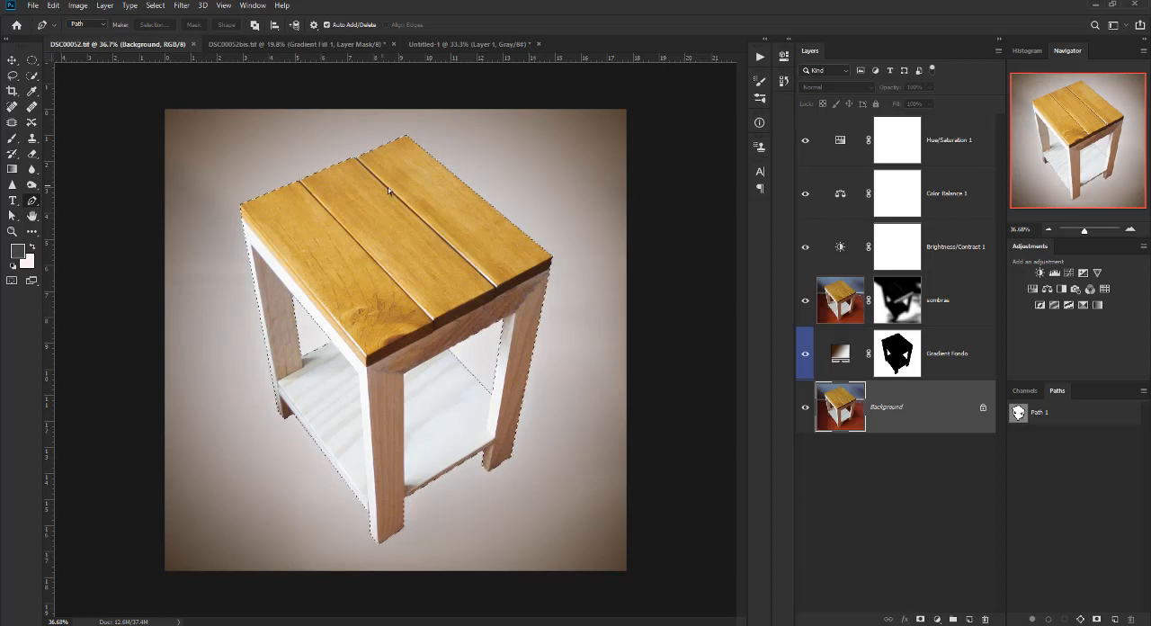
pyautogui.click(460, 45)
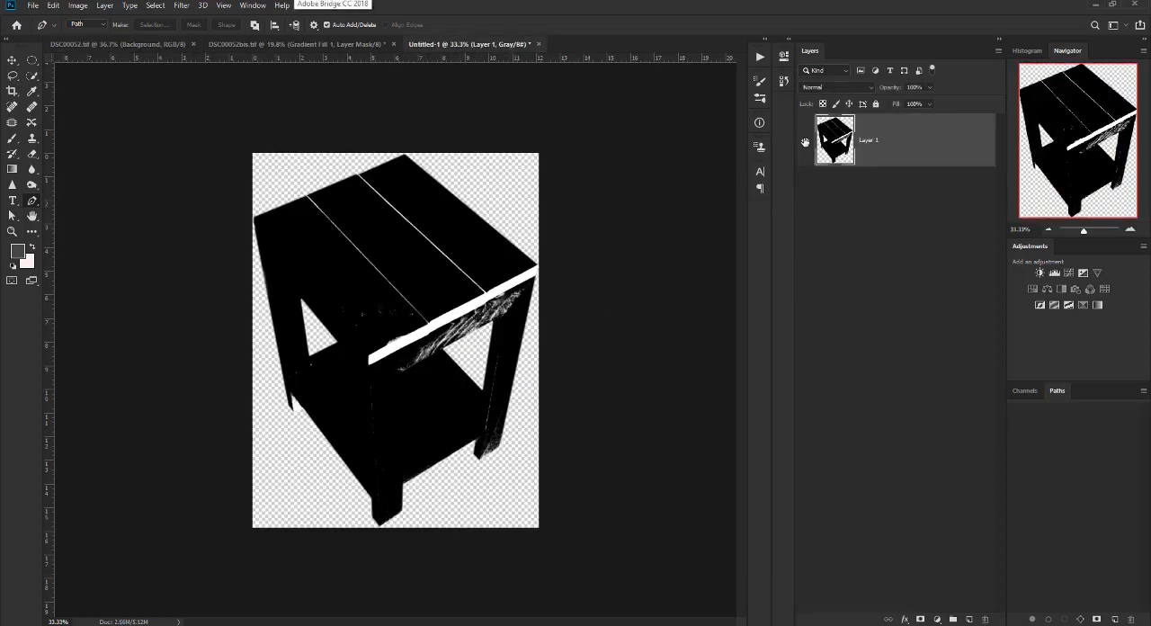
pyautogui.click(805, 140)
pyautogui.hotkey('ctrl', 'v')
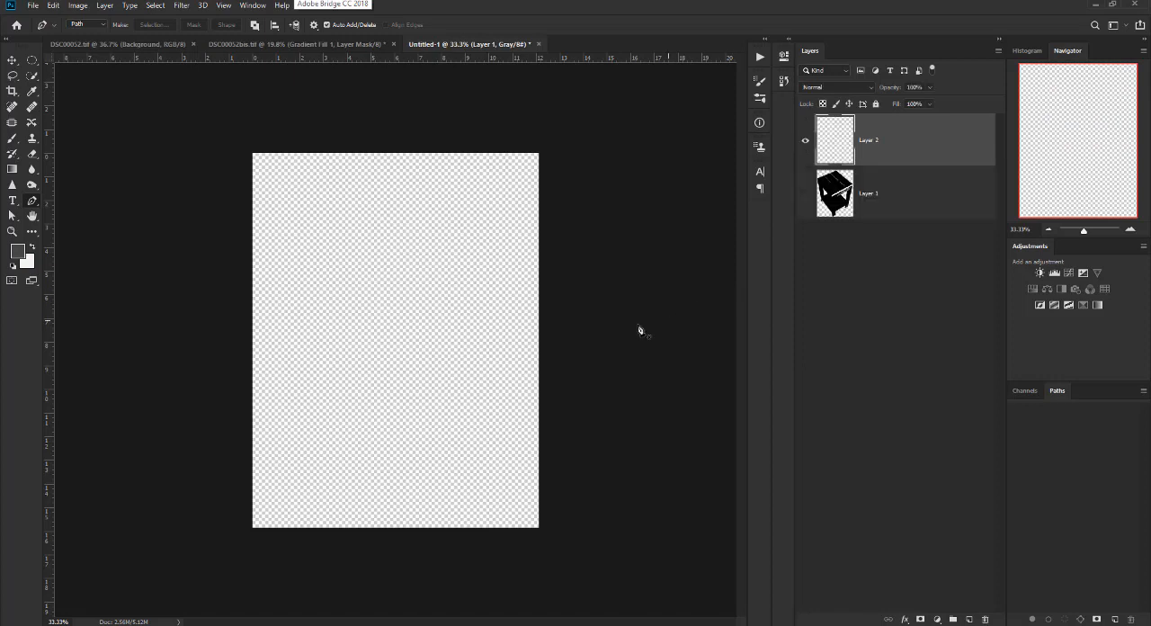
pyautogui.click(1031, 393)
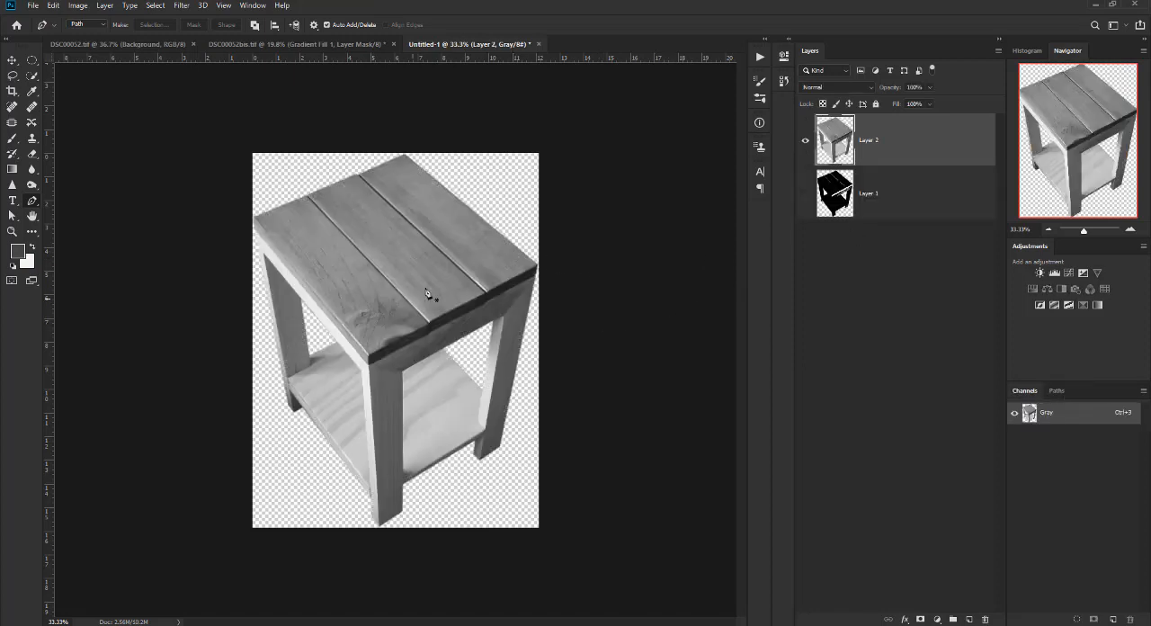
# Return to DSC00052.tif and hide every layer above the Background layer.
pyautogui.click(129, 43)
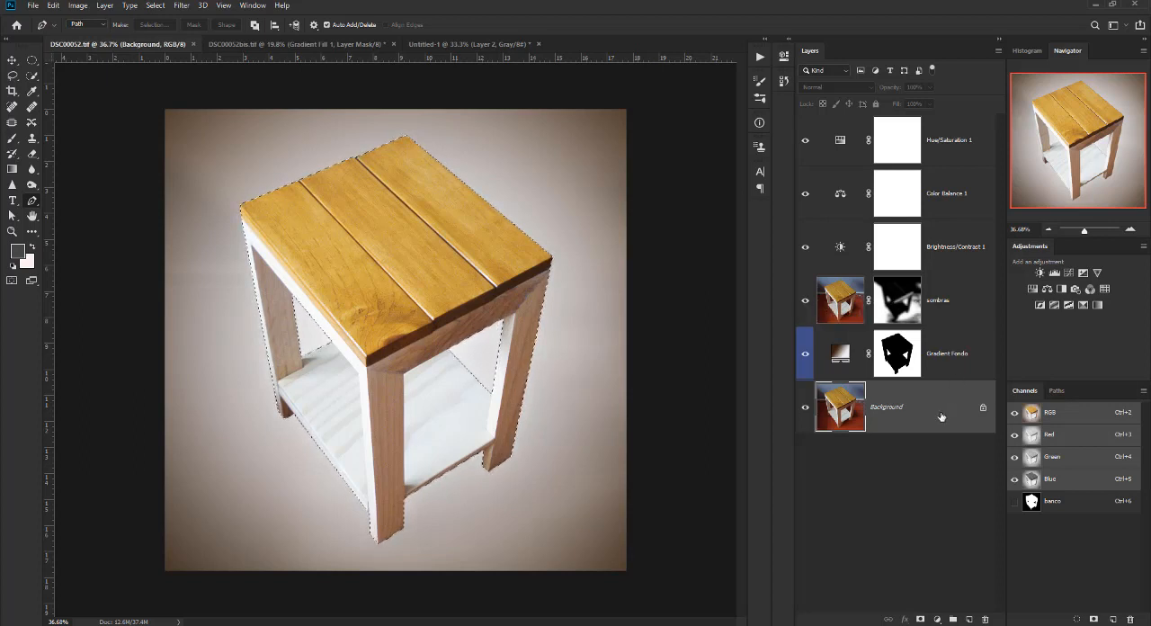
pyautogui.moveTo(803, 362); pyautogui.dragTo(805, 140)
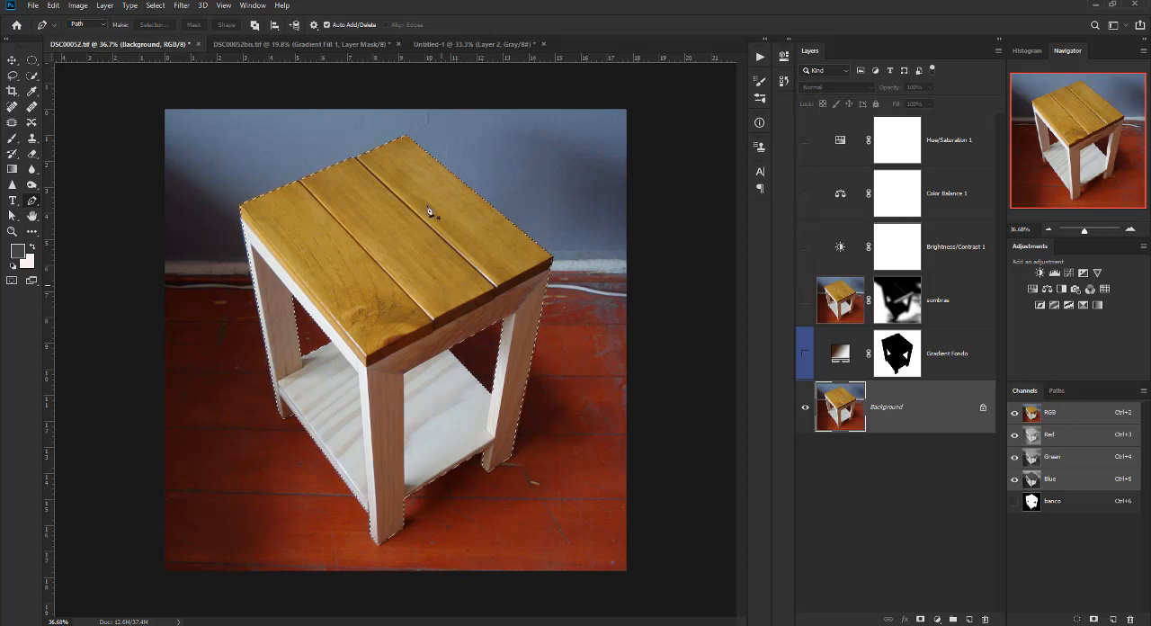
# Switch to Untitled-1, hide Layer 2, and paste the copied table as another layer.
pyautogui.click(467, 43)
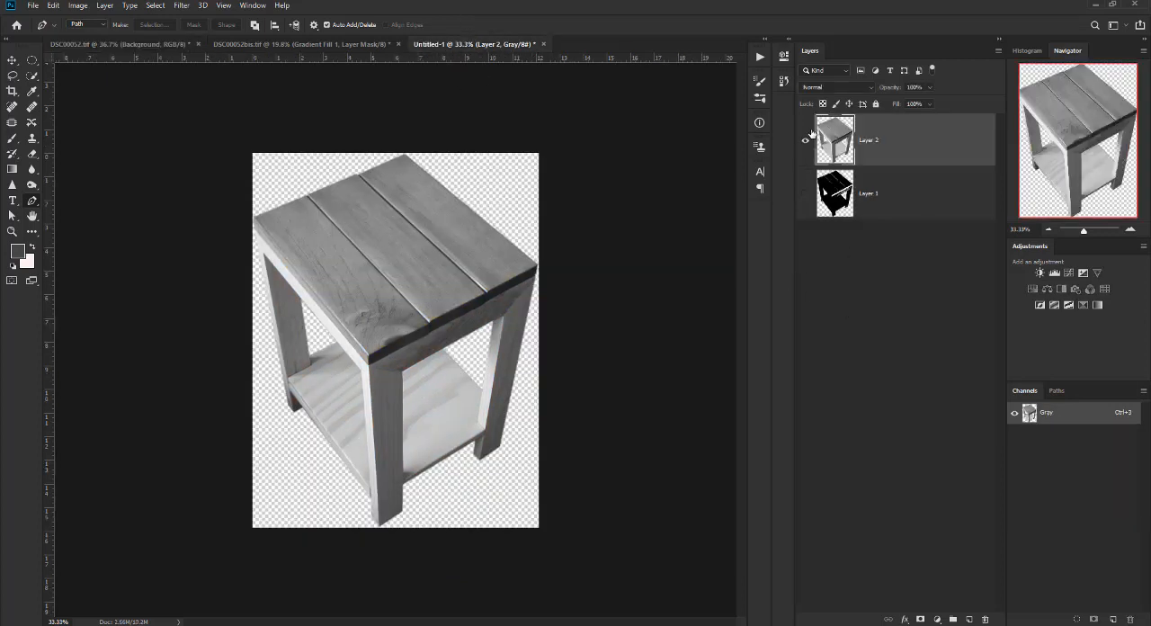
pyautogui.click(805, 140)
pyautogui.hotkey('ctrl', 'v')
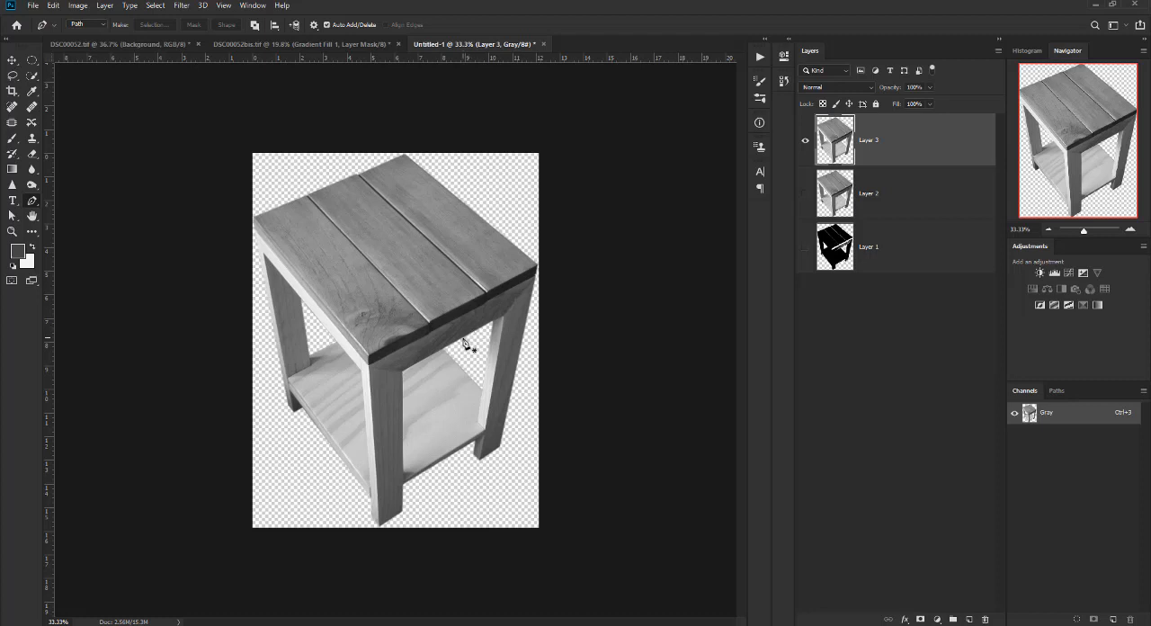
# Remove both pasted grayscale table layers from Untitled-1, leaving only the hidden Layer 1.
pyautogui.hotkey('ctrl', 'e')
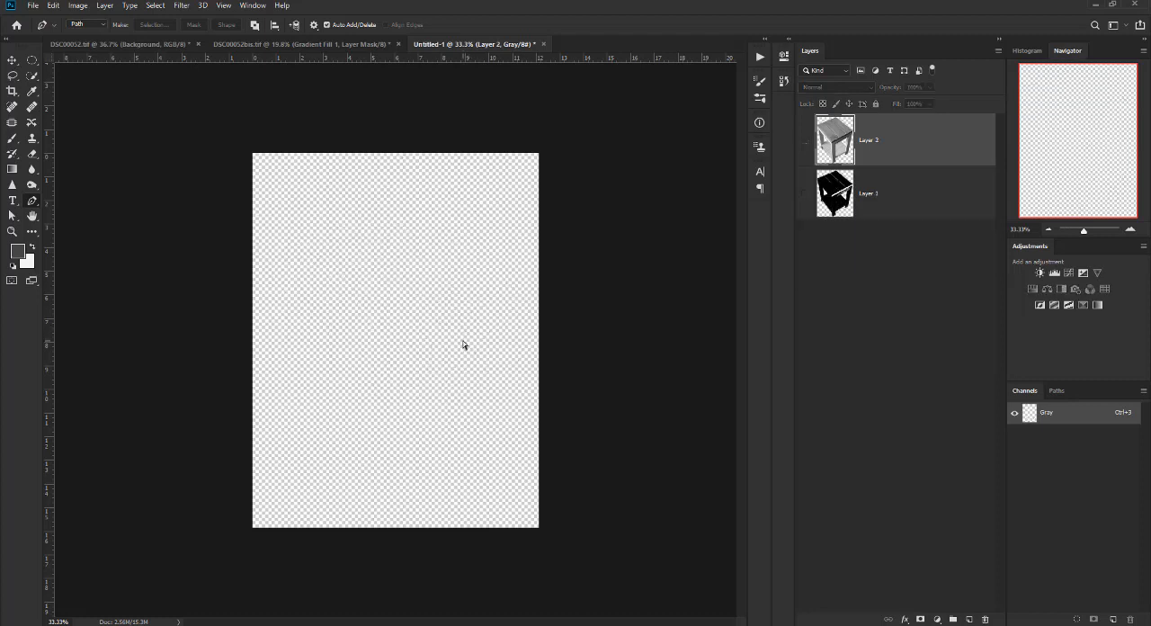
pyautogui.click(806, 141)
pyautogui.hotkey('ctrl', 'e')
pyautogui.click(807, 144)
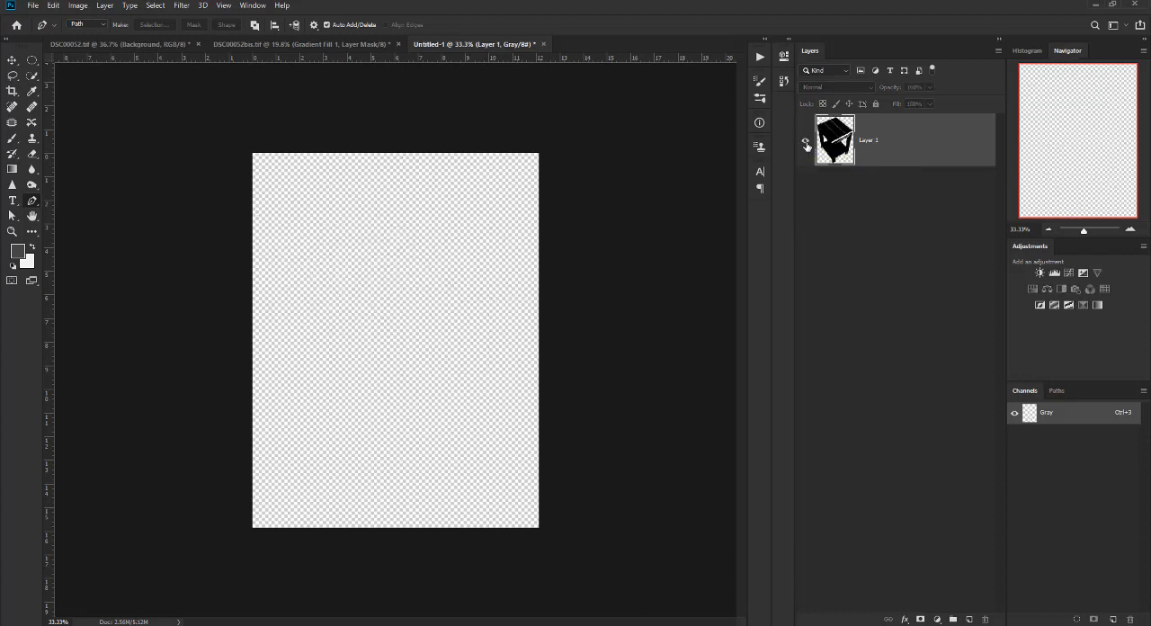
# Inspect the remaining Layer 1 by toggling its visibility and try to delete it from Untitled-1.
pyautogui.click(807, 142)
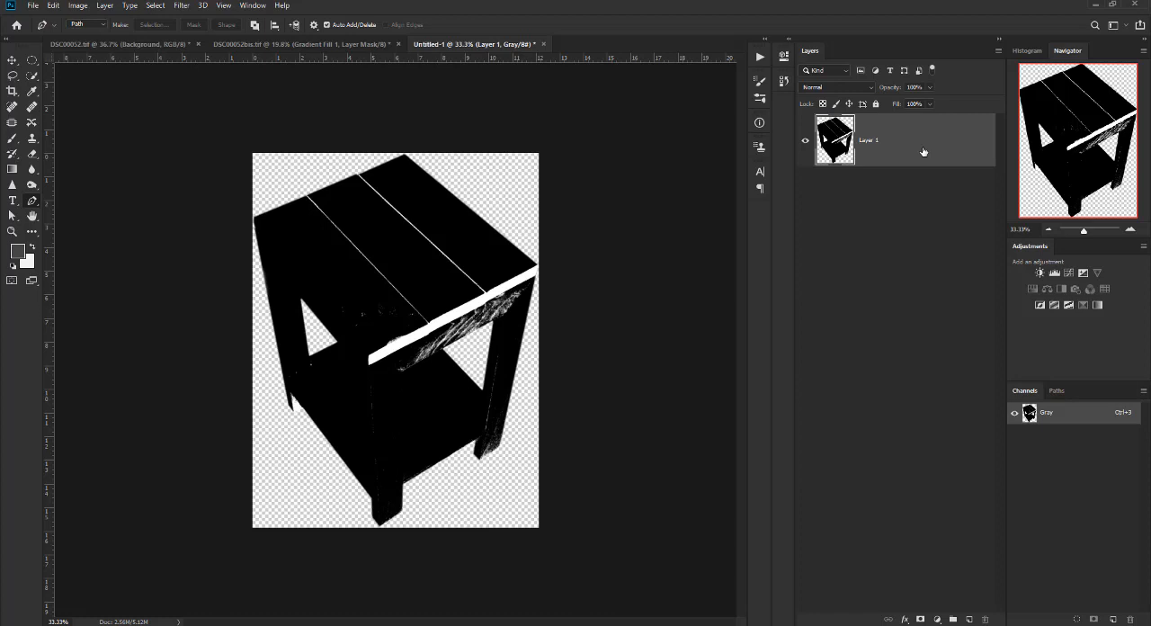
pyautogui.click(807, 142)
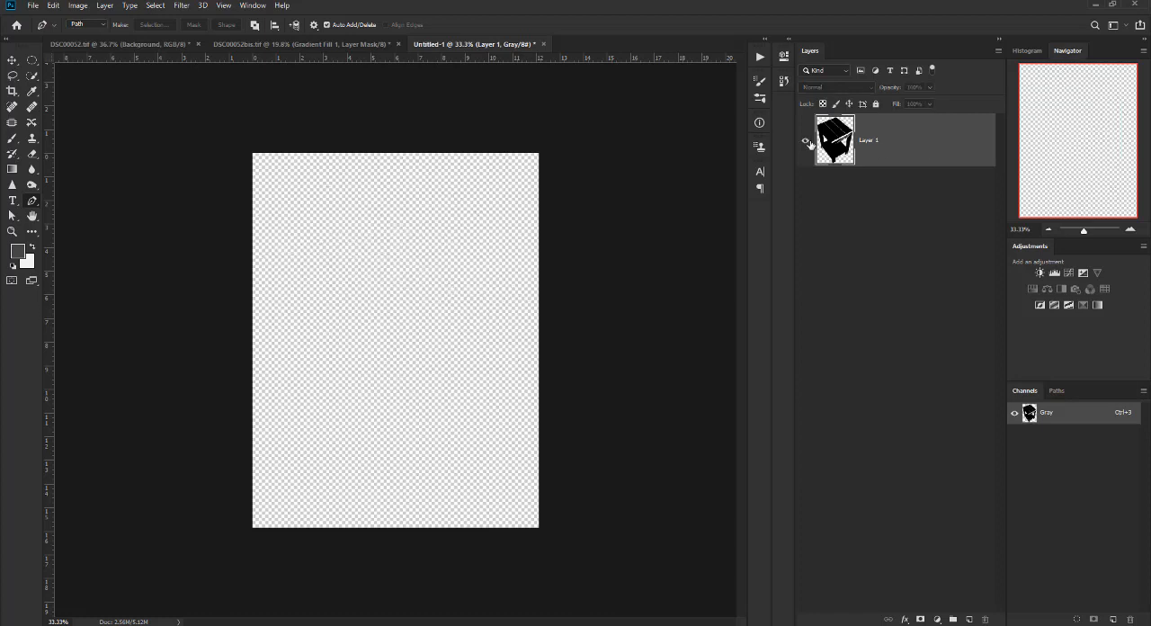
pyautogui.click(807, 142)
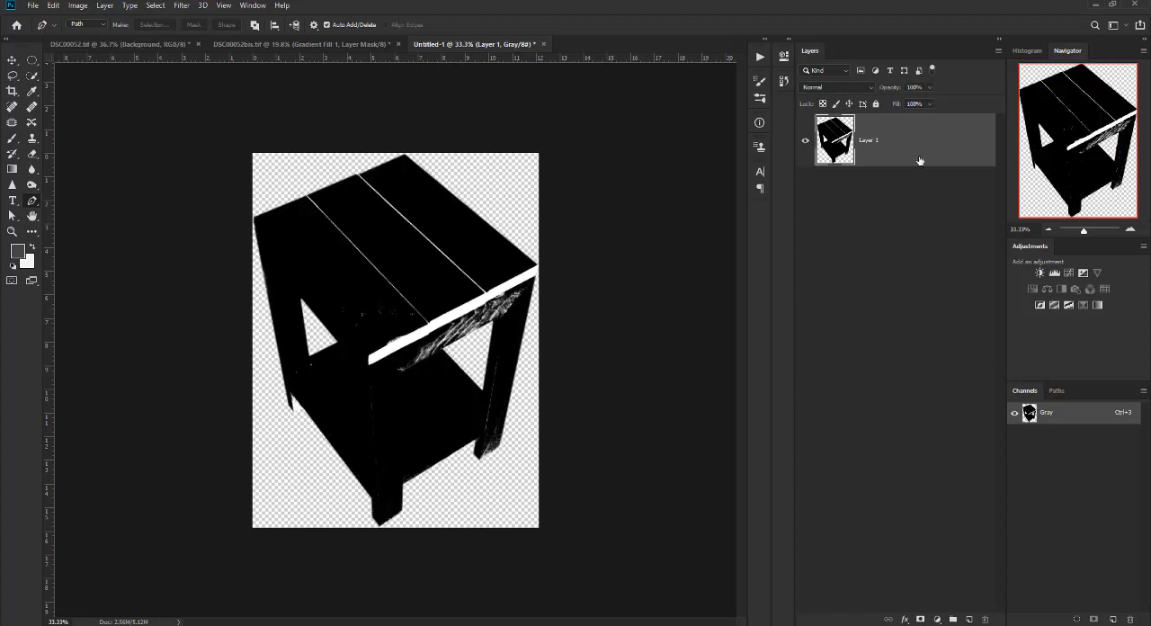
pyautogui.moveTo(904, 147); pyautogui.dragTo(985, 615)
pyautogui.moveTo(940, 172); pyautogui.dragTo(985, 615)
pyautogui.click(804, 142)
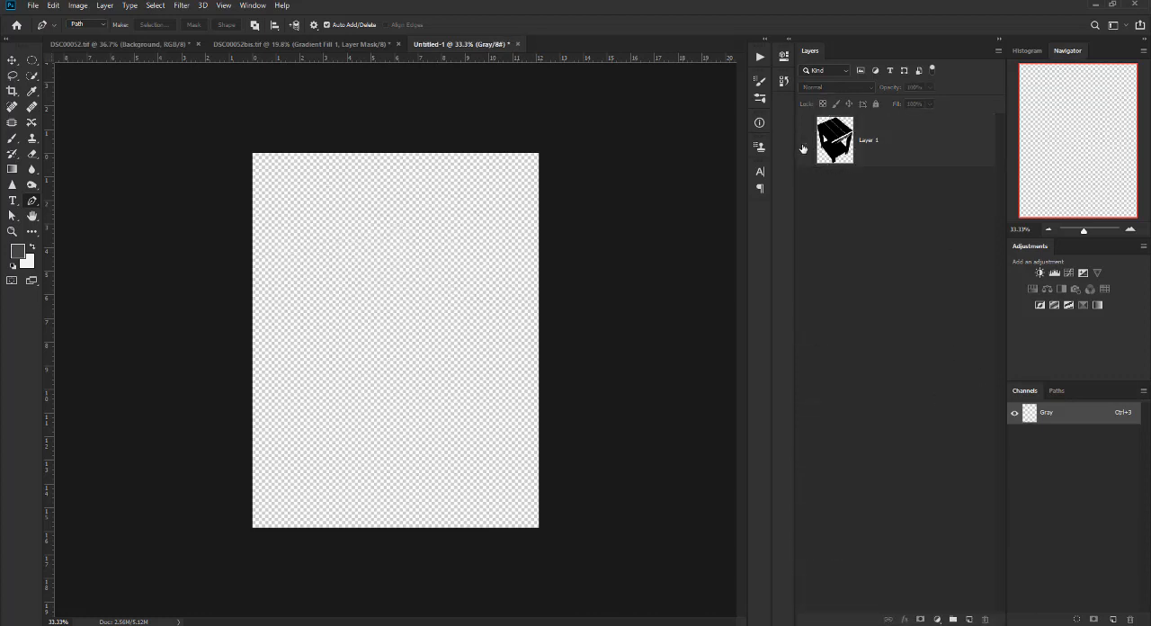
pyautogui.click(395, 241)
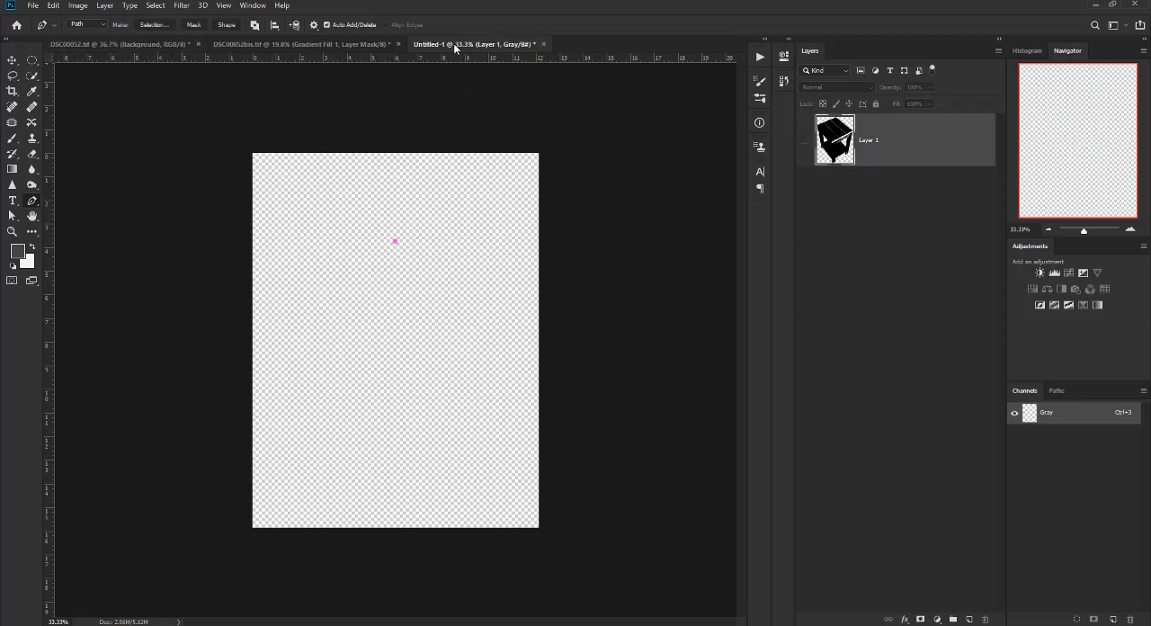
# Convert the Untitled-1 document from grayscale to RGB Color mode.
pyautogui.click(79, 6)
pyautogui.moveTo(106, 28)
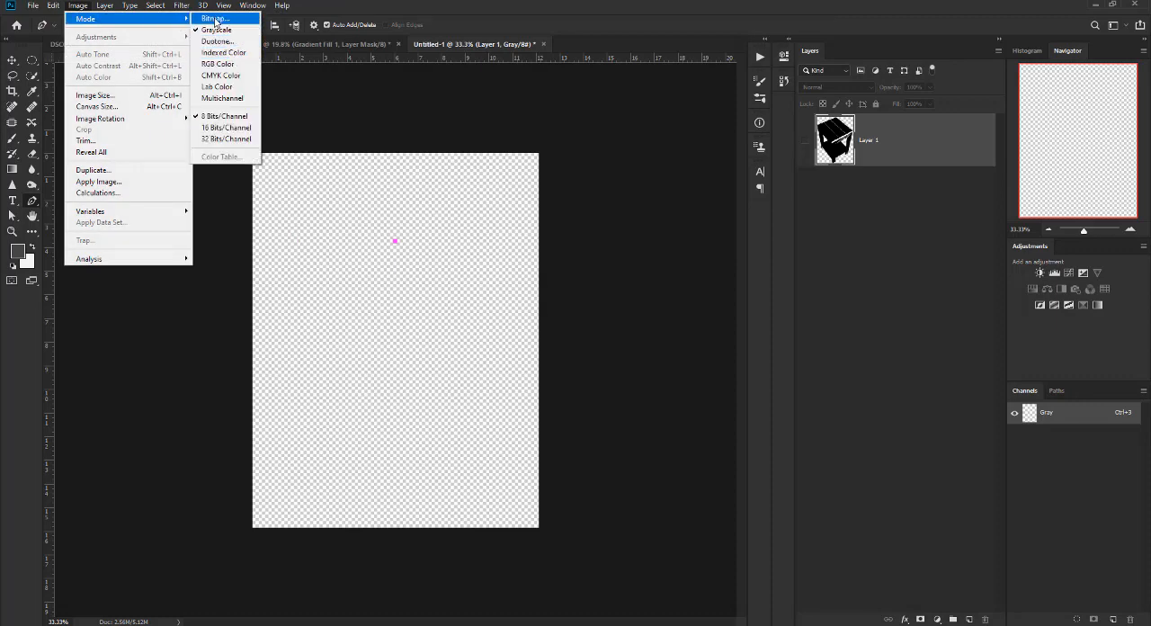
pyautogui.click(219, 64)
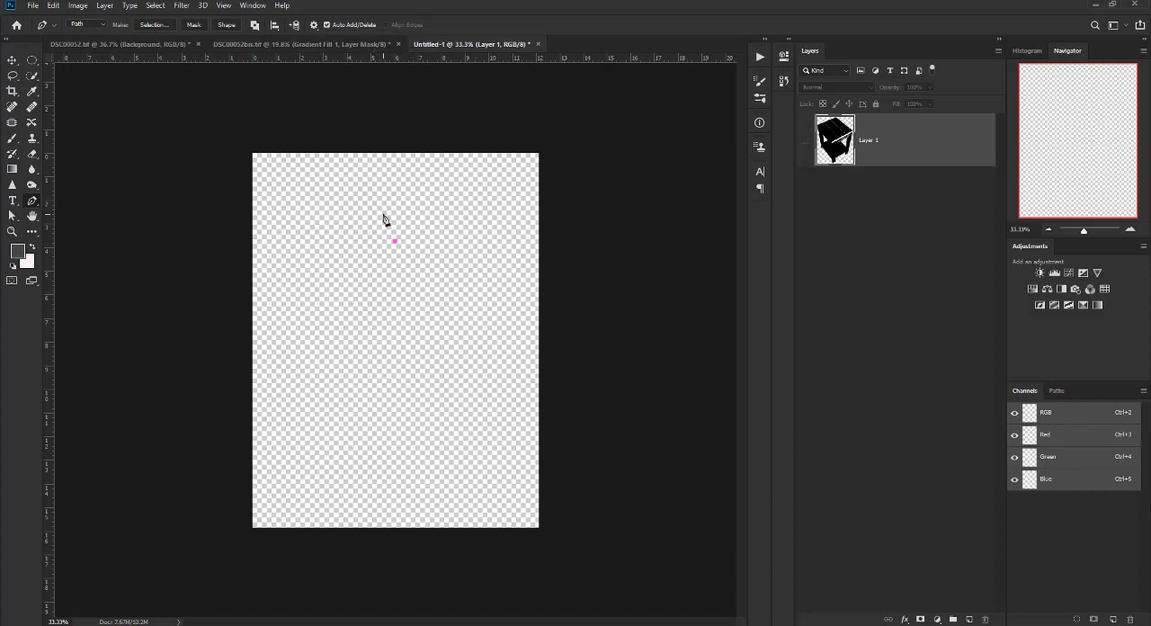
# Check the selected table in DSC00052.tif, then paste its copy into Untitled-1 as a new colour layer.
pyautogui.click(133, 44)
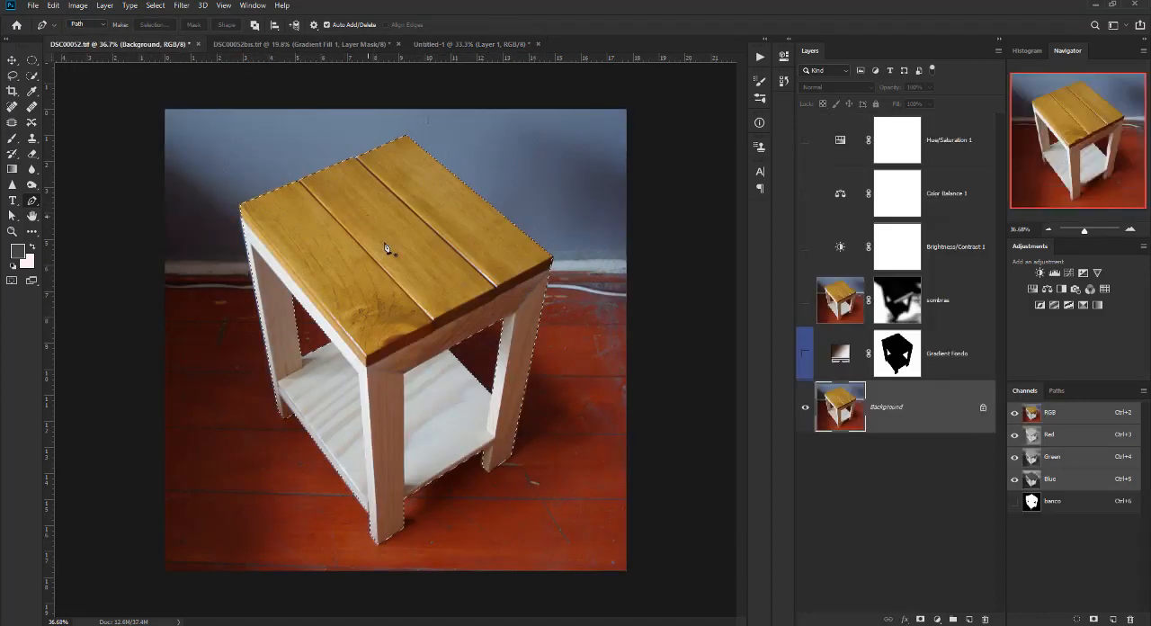
pyautogui.click(459, 45)
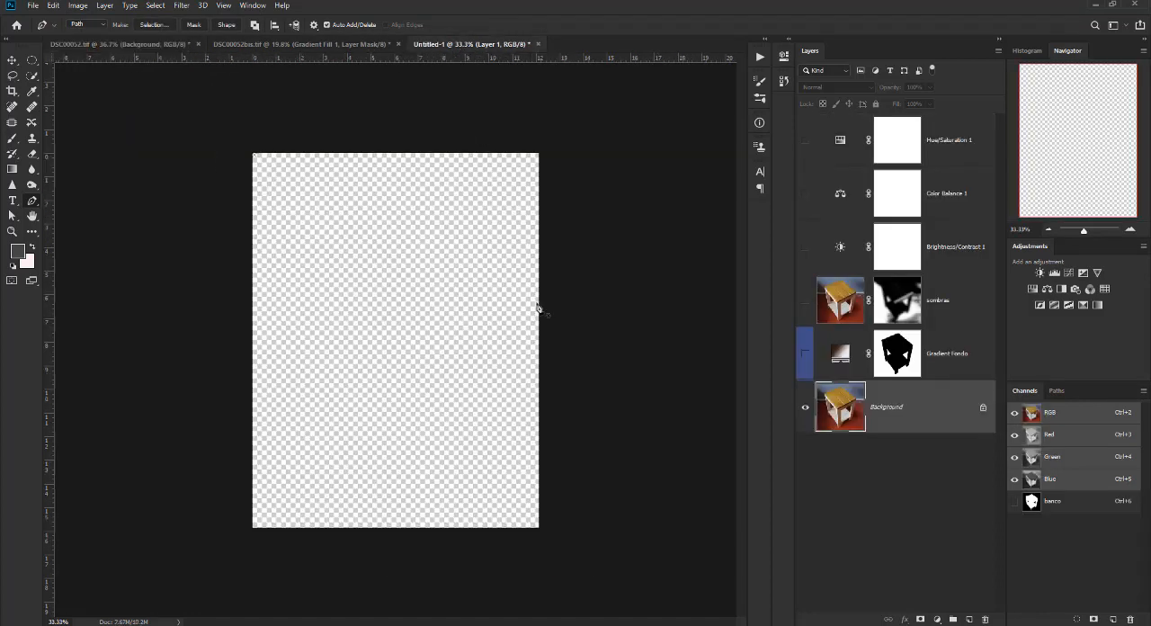
pyautogui.hotkey('ctrl', 'v')
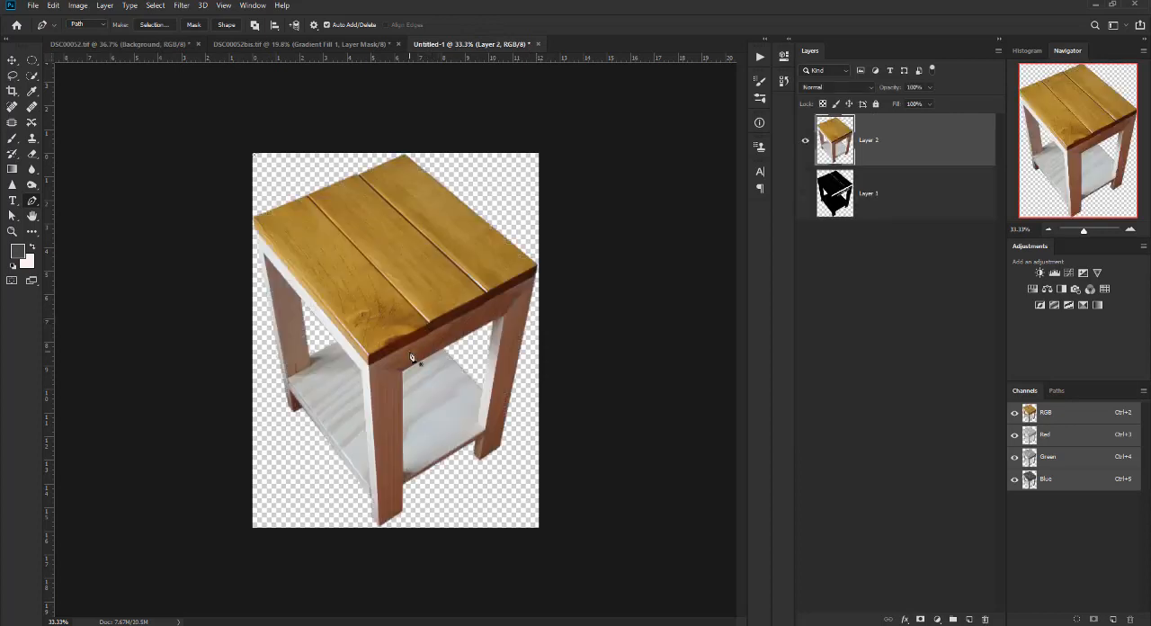
# Delete the black Layer 1 from Untitled-1 and check the table layer by toggling its visibility.
pyautogui.scroll(-1, 413, 355)
pyautogui.click(877, 195)
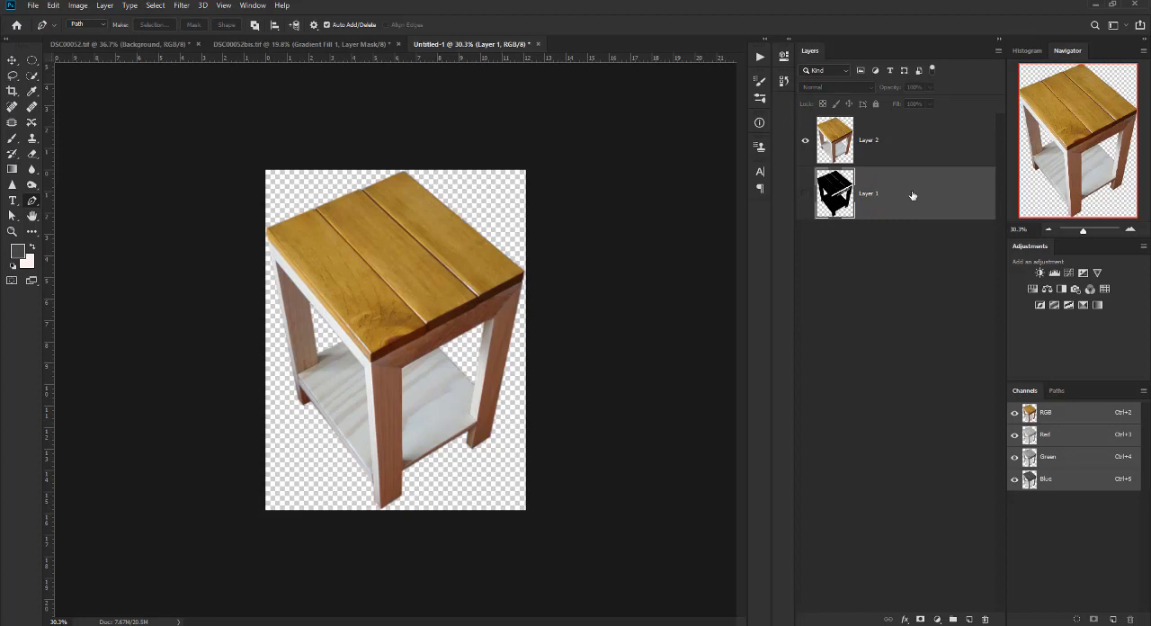
pyautogui.moveTo(912, 198); pyautogui.dragTo(983, 618)
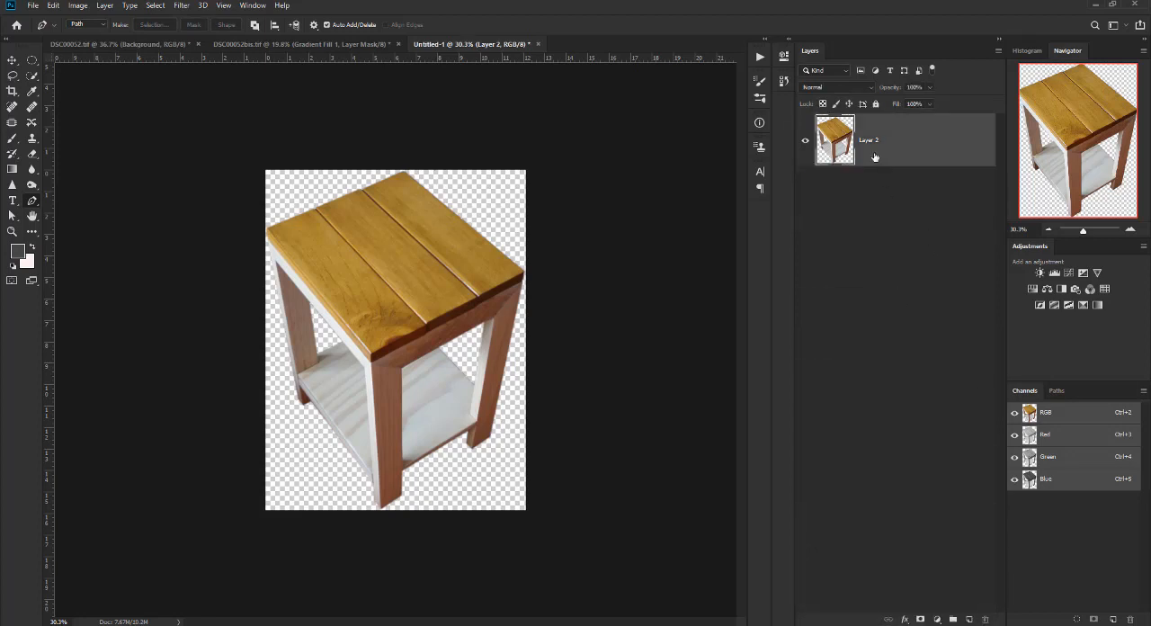
pyautogui.scroll(2, 378, 261)
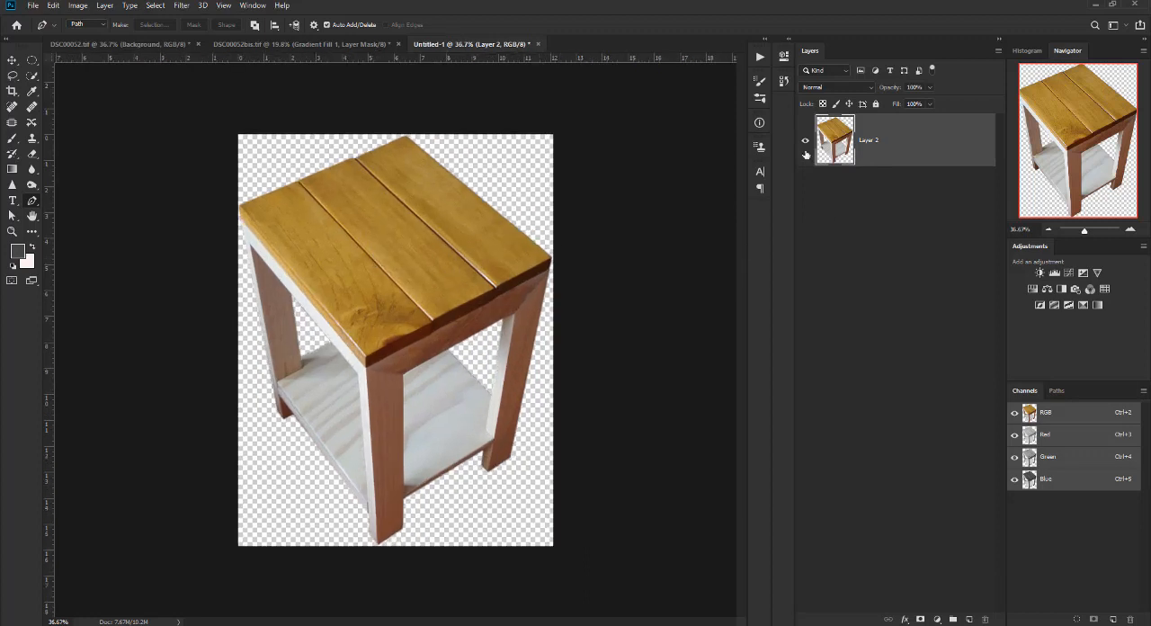
pyautogui.click(802, 145)
pyautogui.click(803, 145)
# Quick-export the cut-out table as a PNG named DSC00052 in the banquitos folder.
pyautogui.click(31, 6)
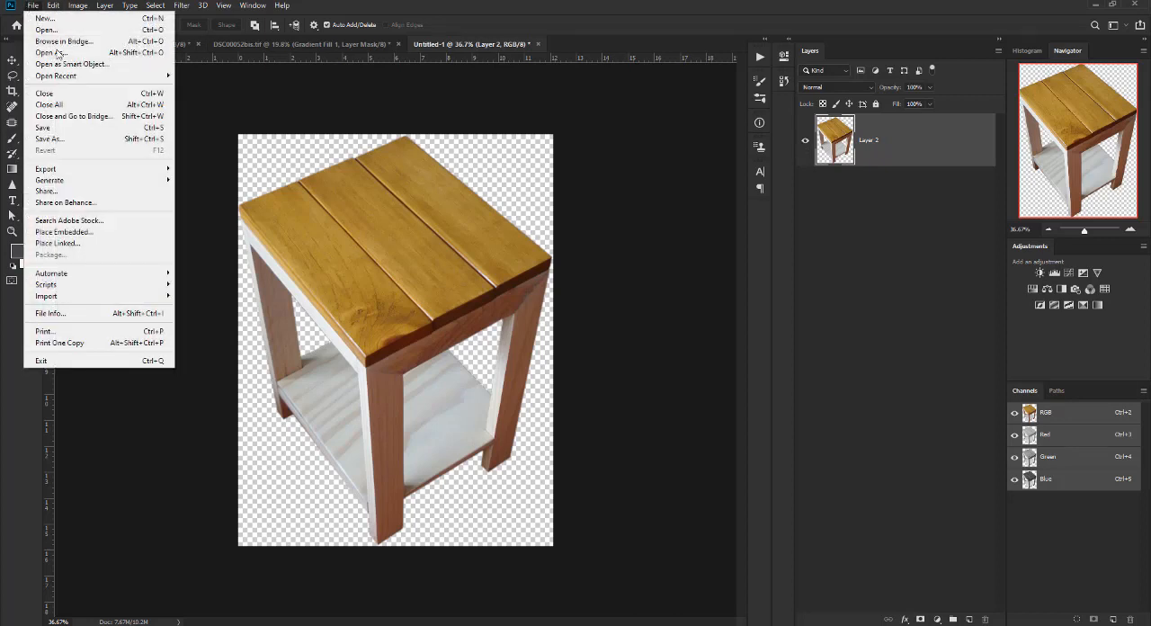
pyautogui.moveTo(126, 76)
pyautogui.moveTo(80, 173)
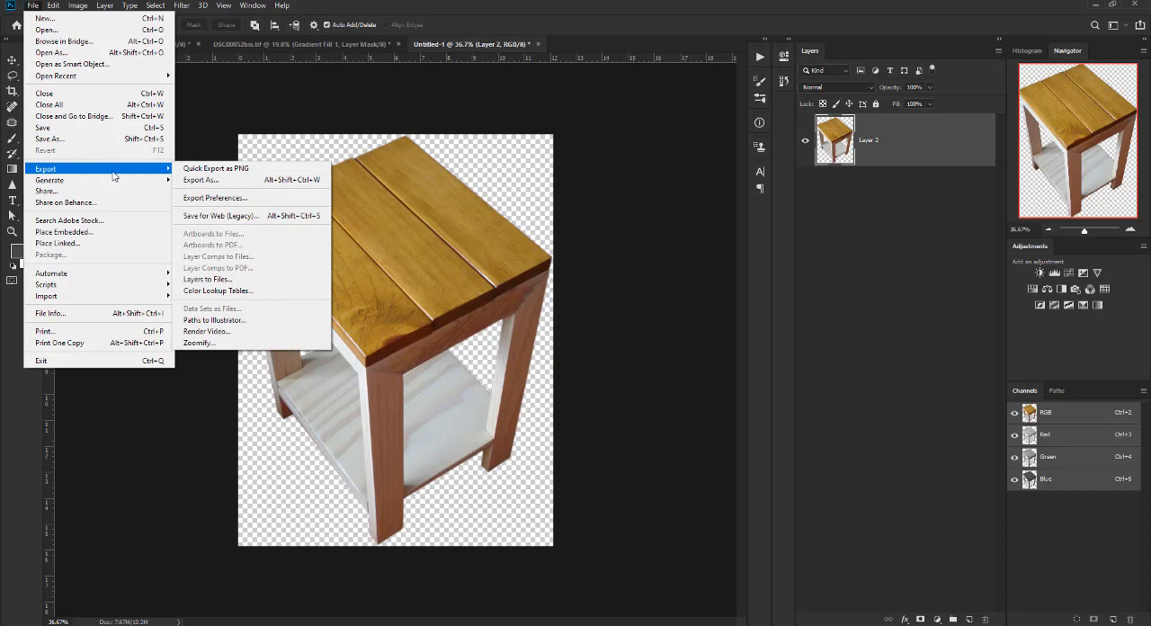
pyautogui.click(196, 170)
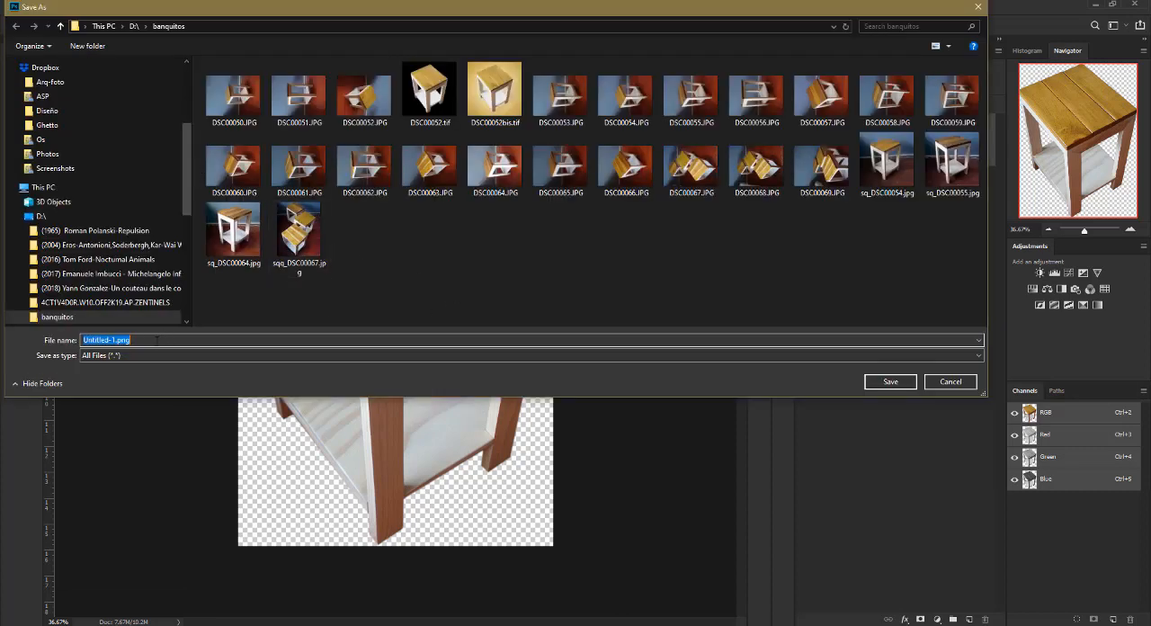
pyautogui.click(429, 92)
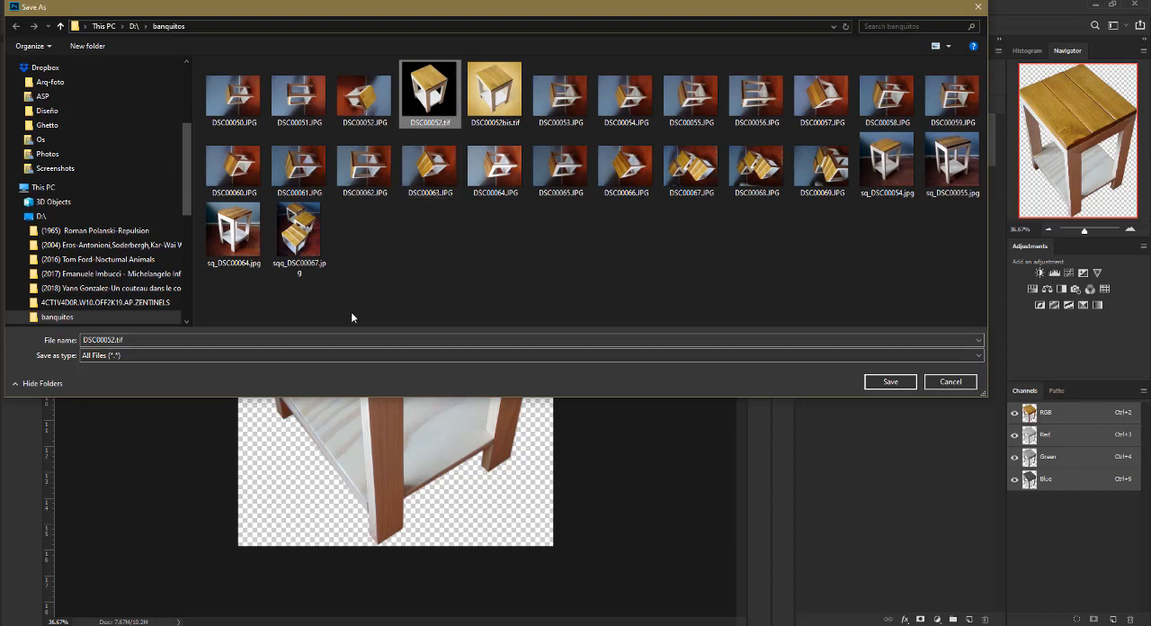
pyautogui.doubleClick(113, 339)
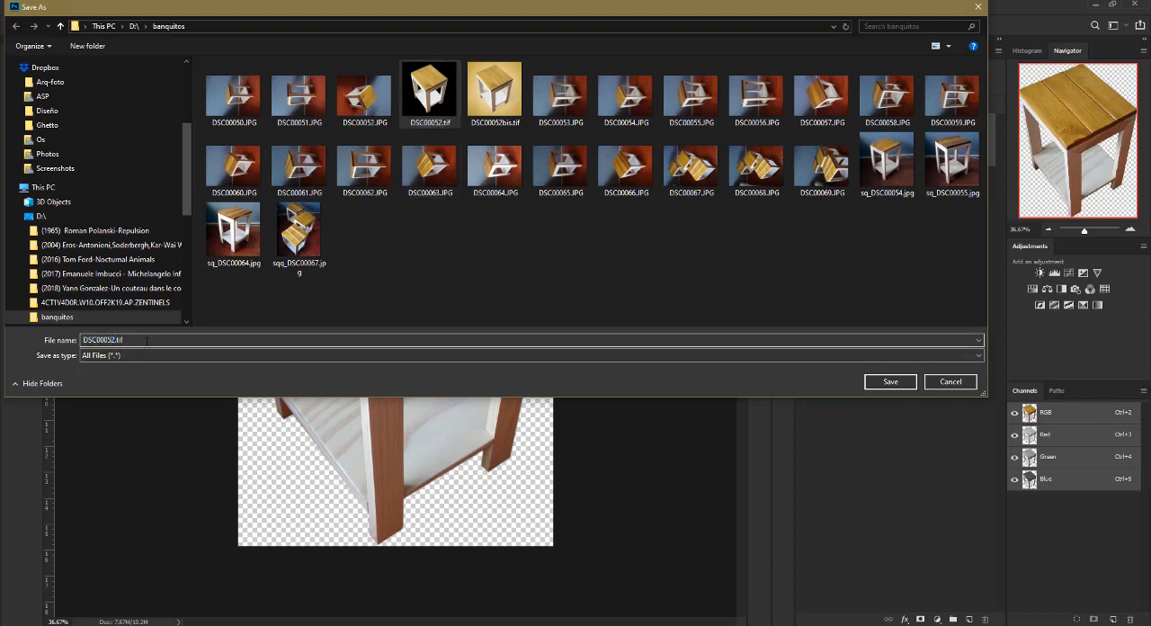
pyautogui.press('BackSpace')
pyautogui.press('BackSpace')
pyautogui.press('BackSpace')
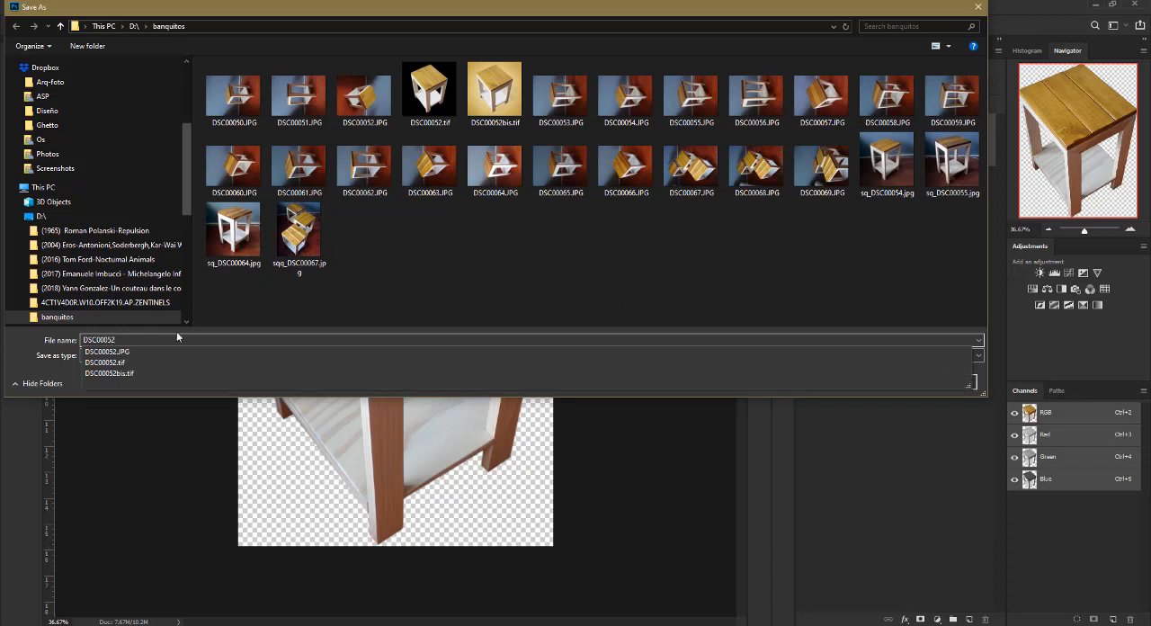
pyautogui.click(225, 422)
pyautogui.click(213, 352)
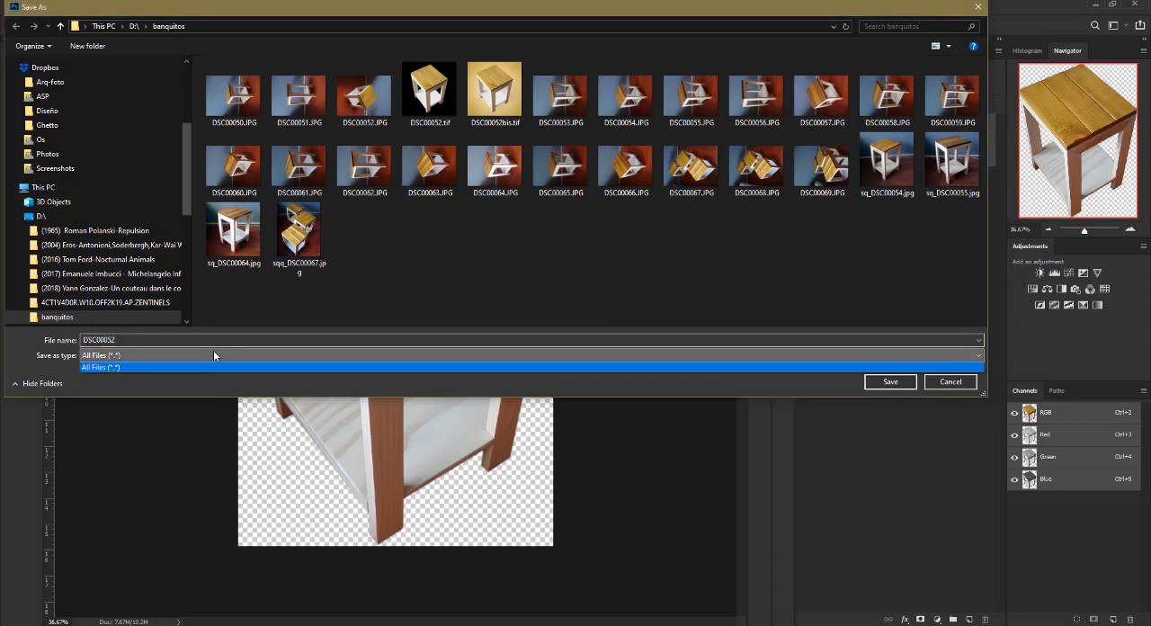
pyautogui.click(213, 350)
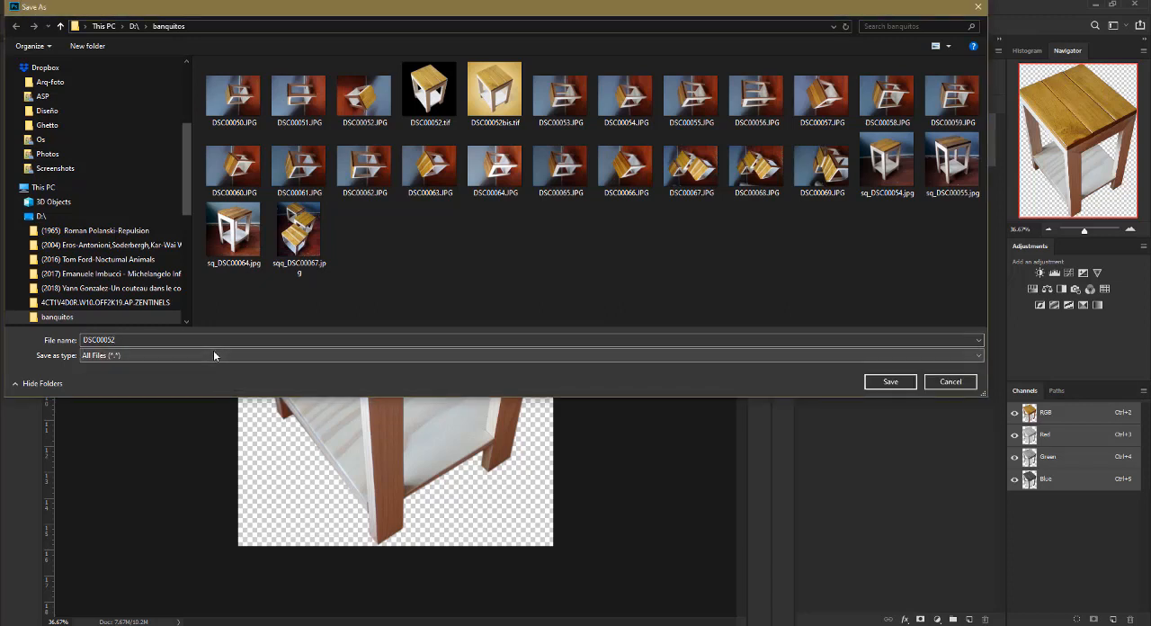
pyautogui.click(899, 383)
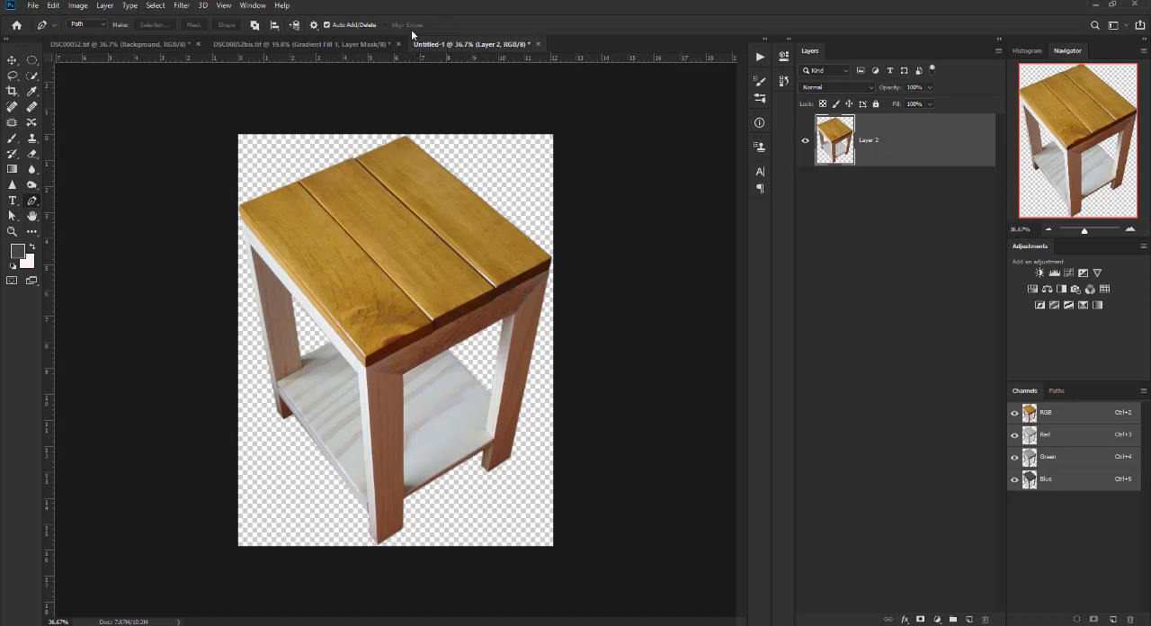
# Switch to the banquitos folder in File Explorer and preview DSC00052.png, DSC00052.tif and DSC00052bis.tif, then return to Photoshop.
pyautogui.hotkey('alt', 'Tab')
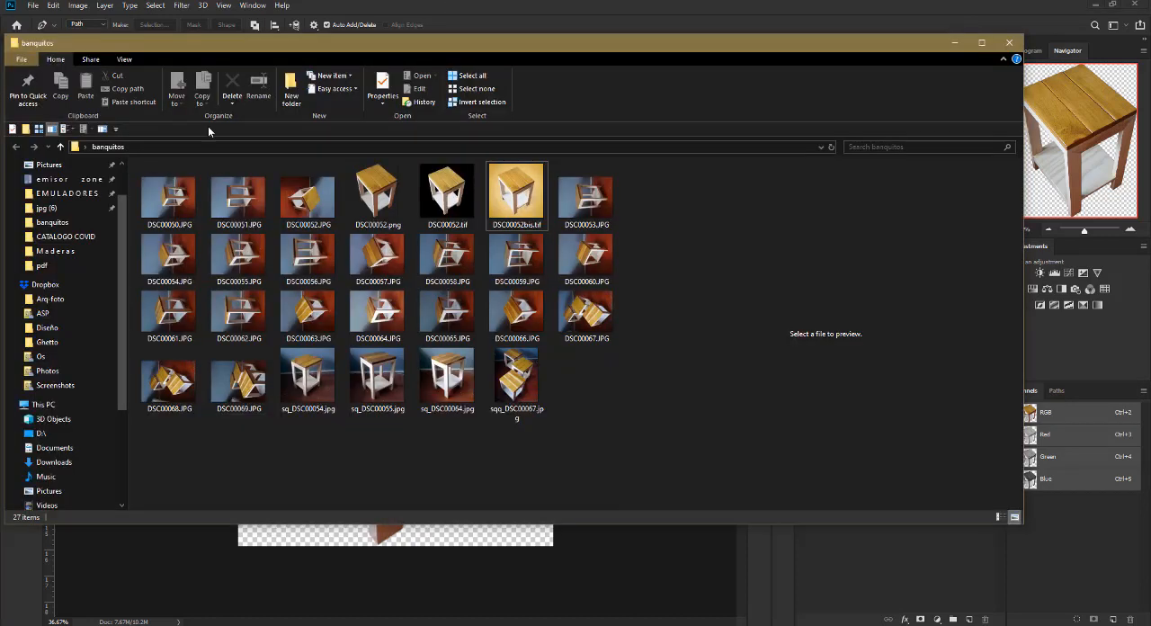
pyautogui.click(381, 197)
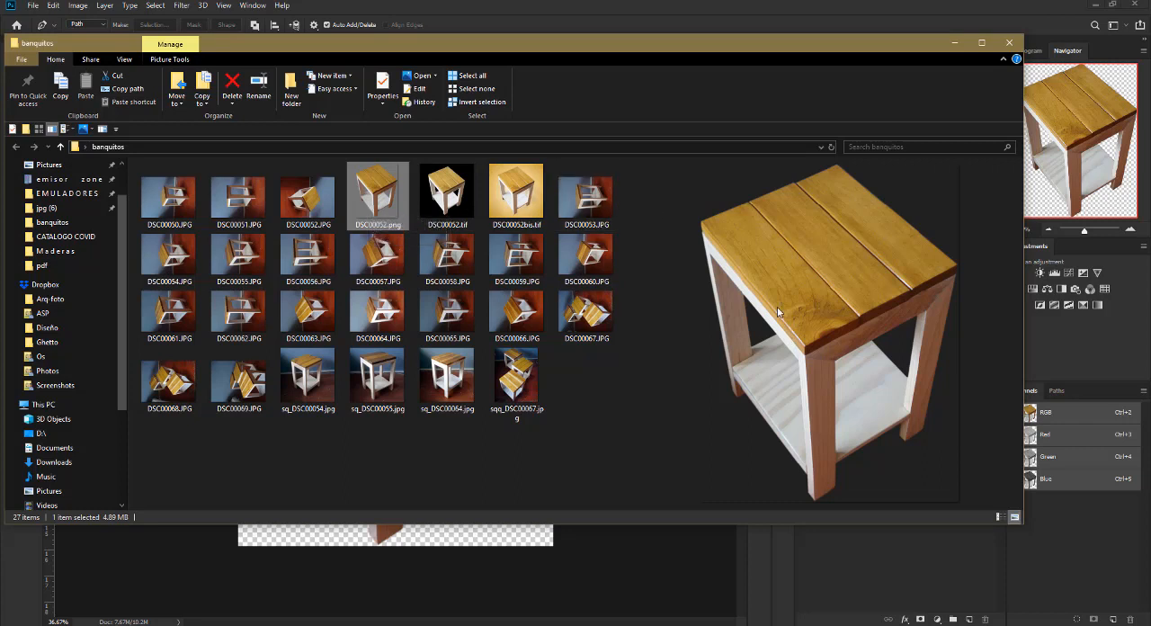
pyautogui.click(447, 205)
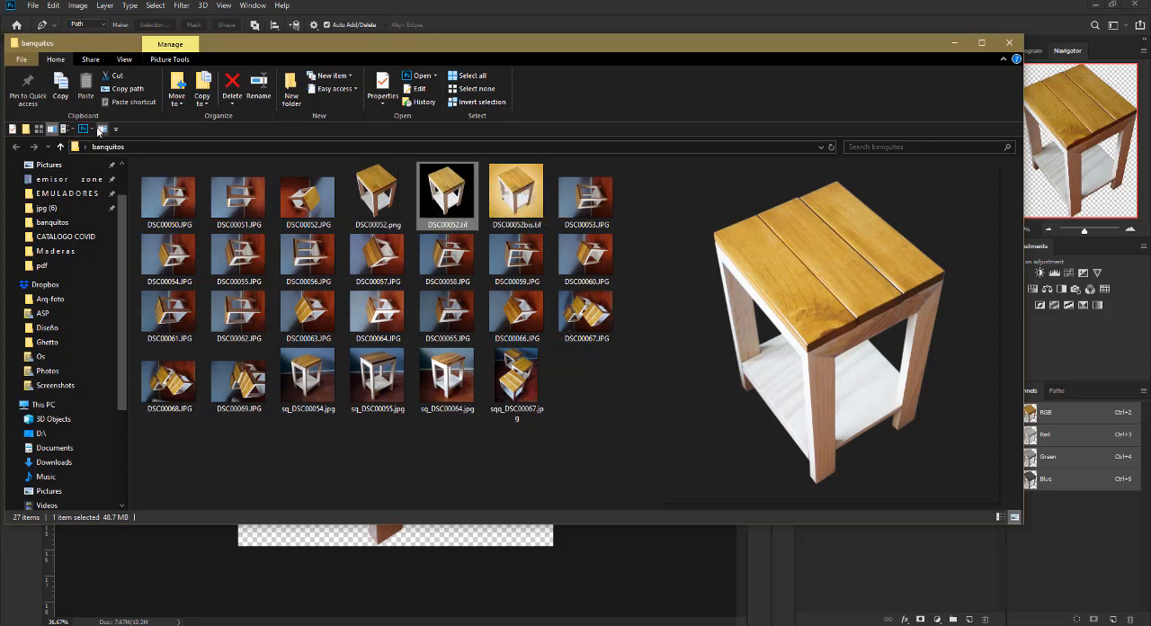
pyautogui.click(531, 214)
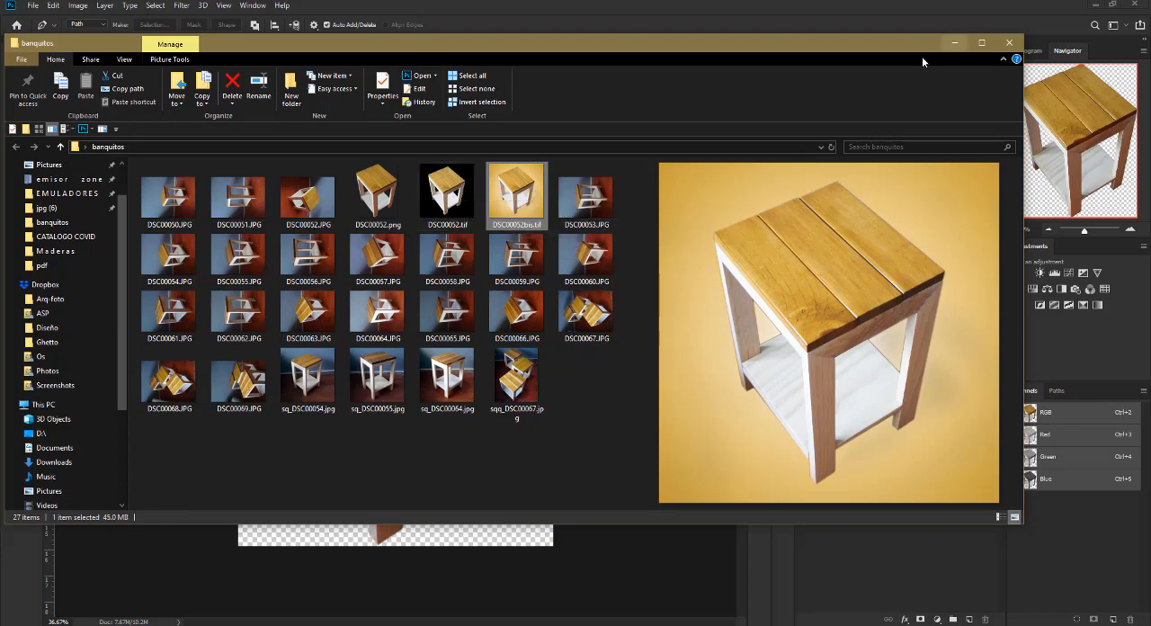
pyautogui.click(952, 43)
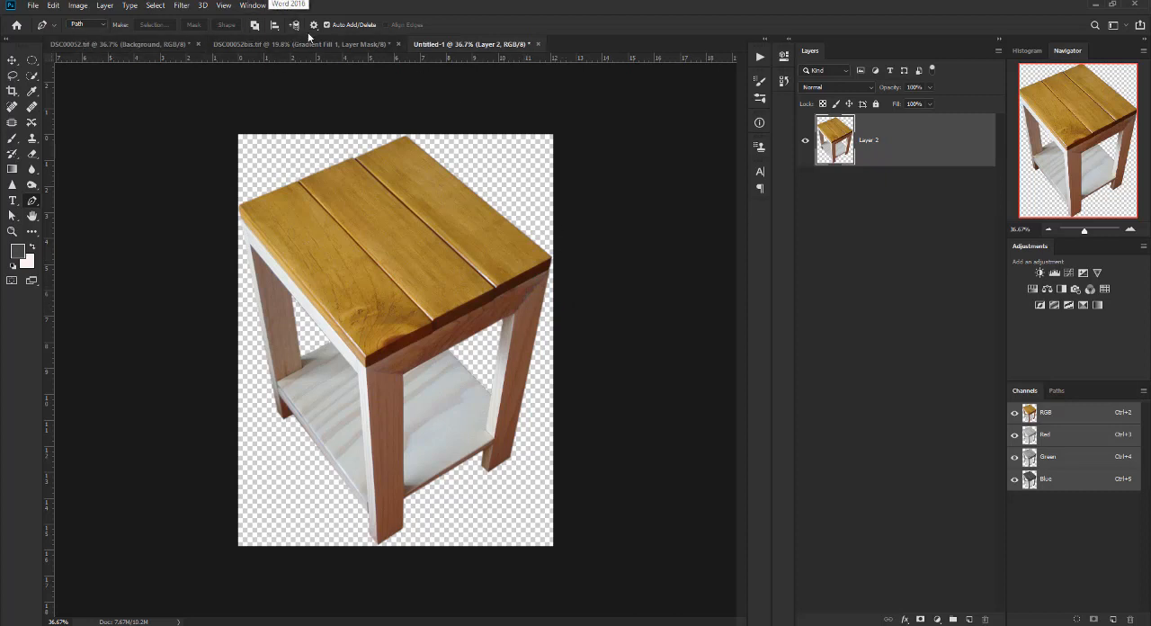
# In DSC00052.tif, show the Gradient Fondo, sombras, Brightness/Contrast 1, Color Balance 1 and Hue/Saturation 1 layers.
pyautogui.click(117, 48)
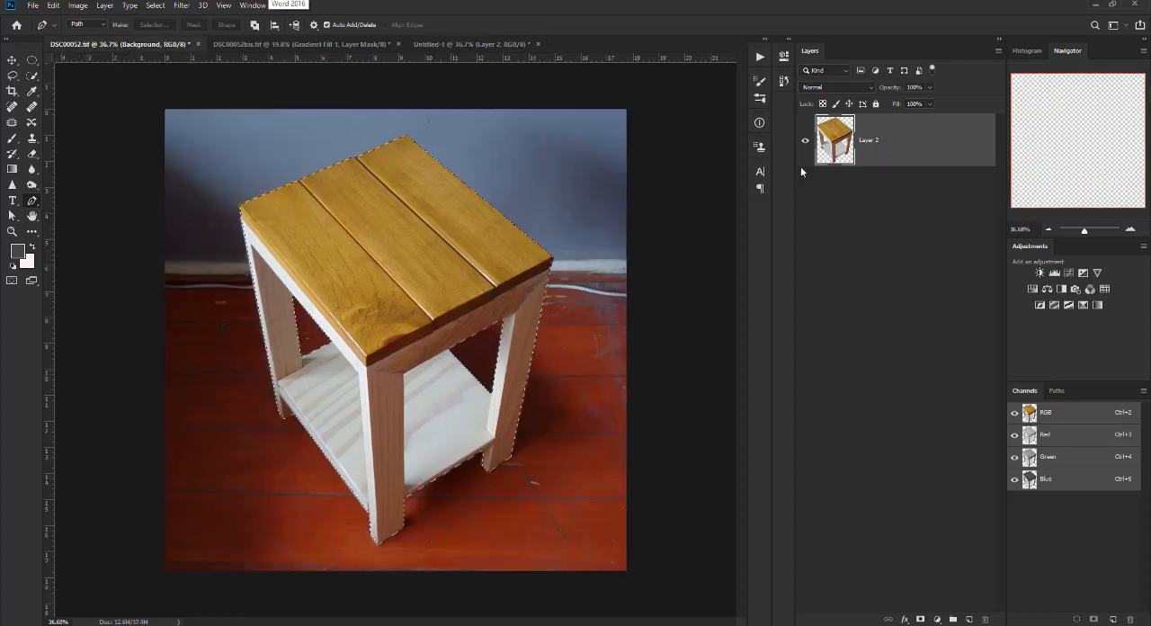
pyautogui.click(805, 353)
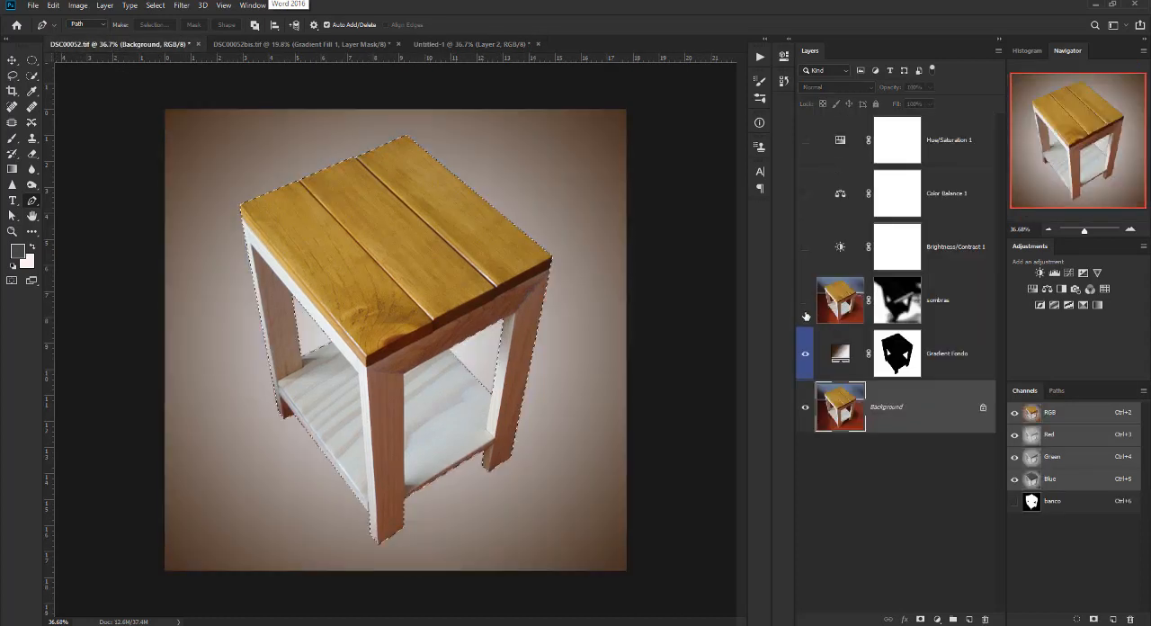
pyautogui.click(805, 300)
pyautogui.moveTo(805, 246); pyautogui.dragTo(813, 138)
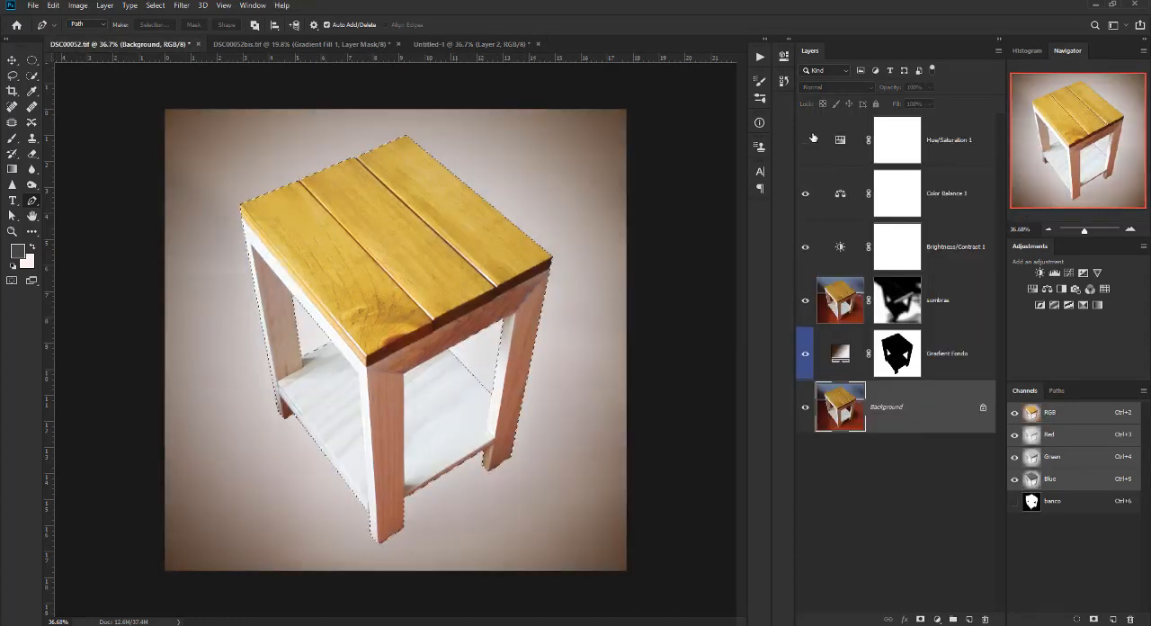
pyautogui.click(813, 137)
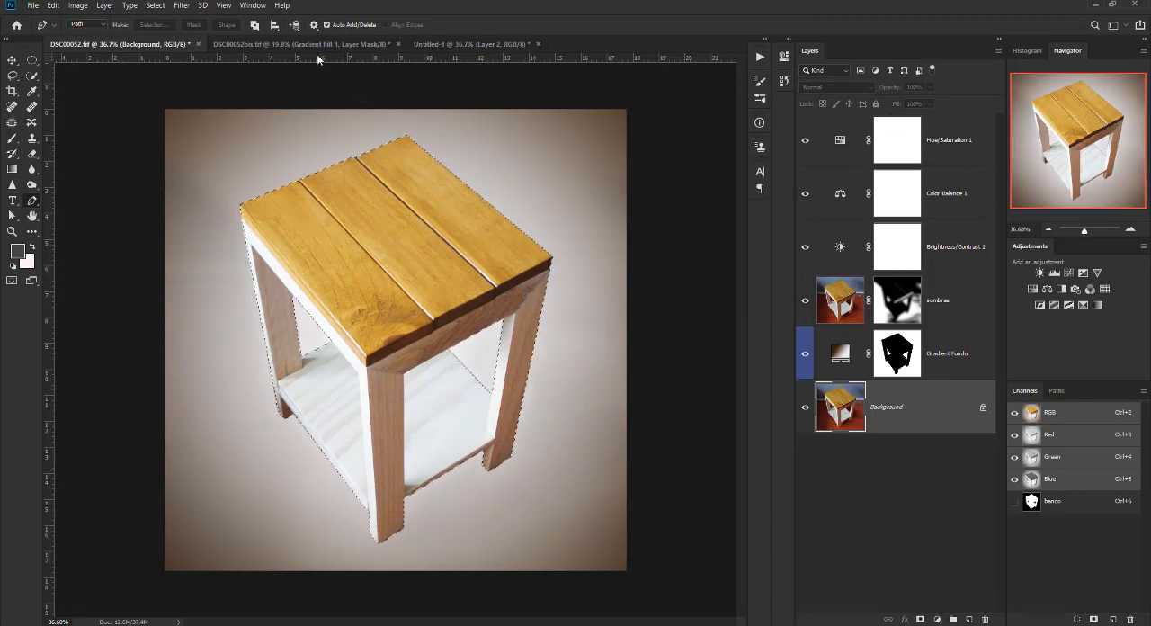
# In Untitled-1, move the cut-out table layer down past the canvas edge with the Move tool and bring it back into place.
pyautogui.click(438, 44)
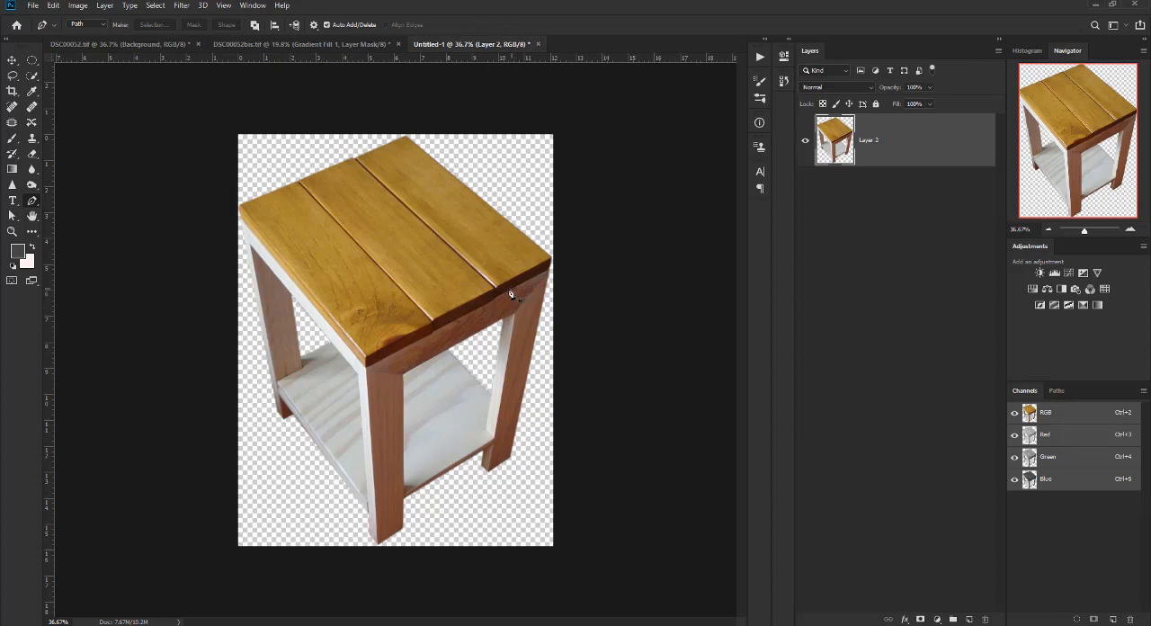
pyautogui.moveTo(527, 364); pyautogui.dragTo(526, 364)
pyautogui.press('Escape')
pyautogui.press('v')
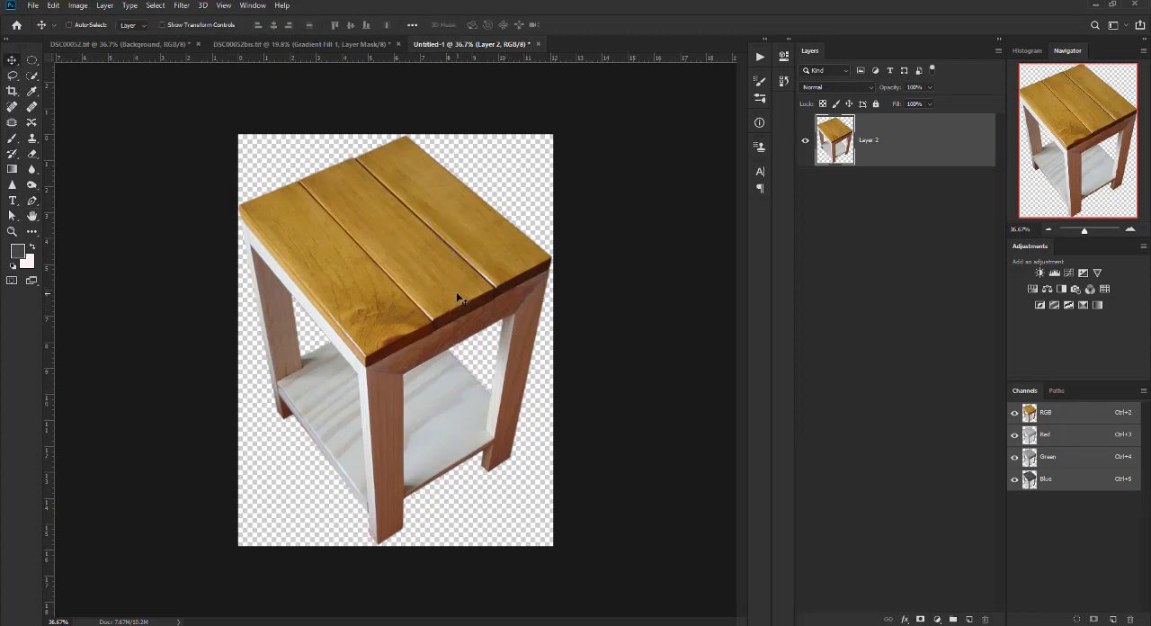
pyautogui.moveTo(407, 292); pyautogui.dragTo(393, 453)
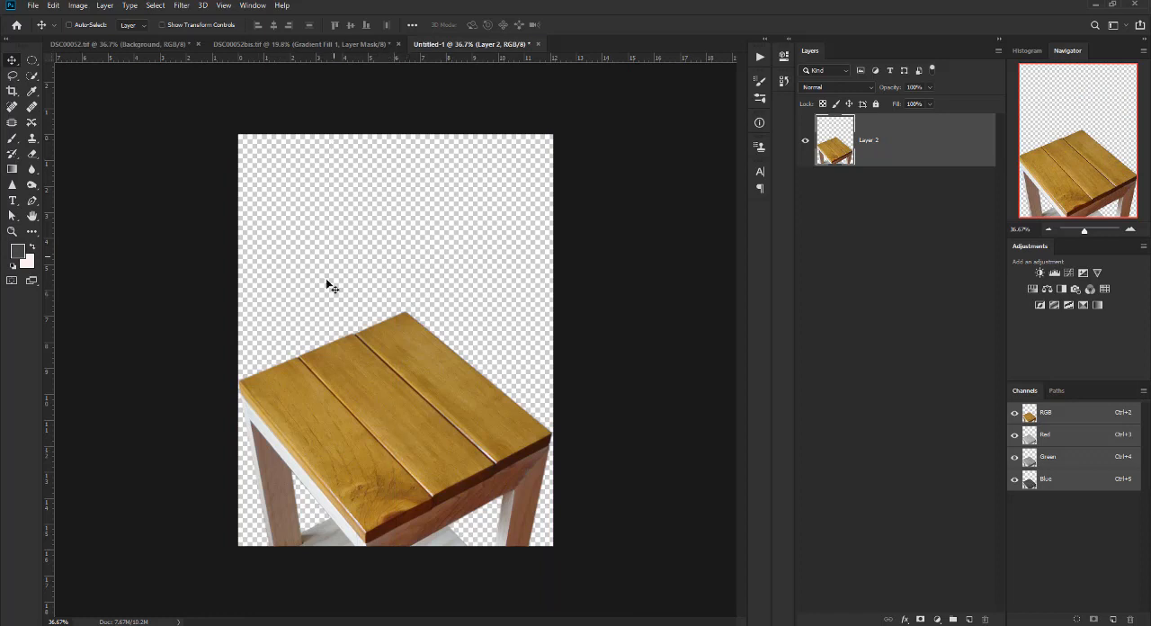
pyautogui.moveTo(393, 417); pyautogui.dragTo(390, 225)
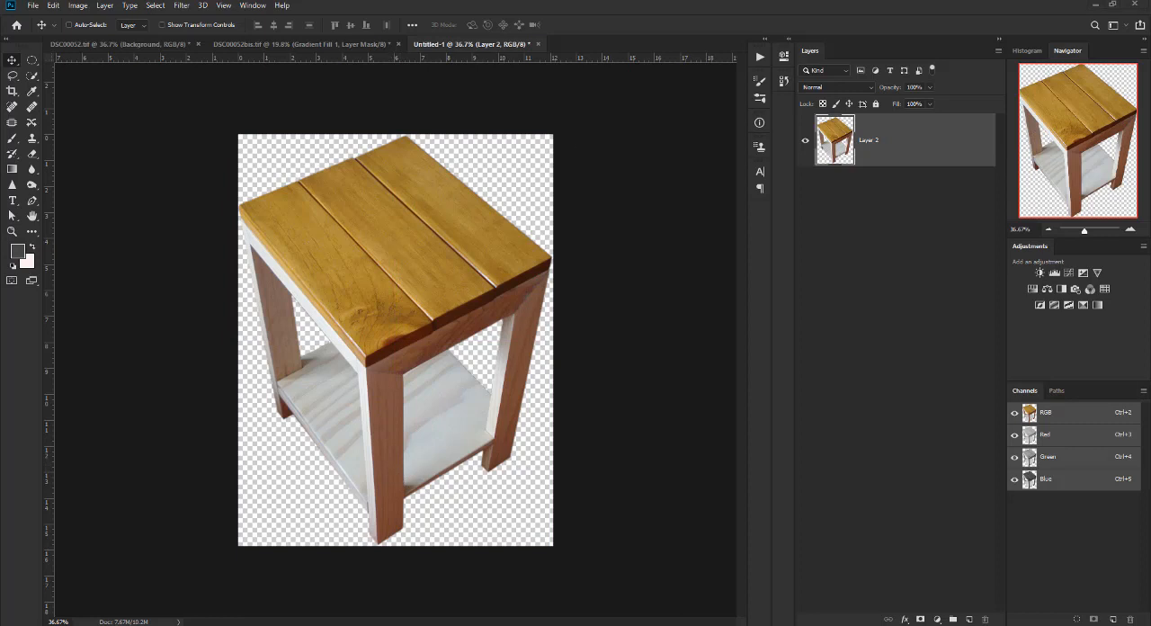
# Switch to the banquitos folder in File Explorer, preview DSC00052.tif and add DSC00052.png to the selection to compare the saved results.
pyautogui.hotkey('alt', 'Tab')
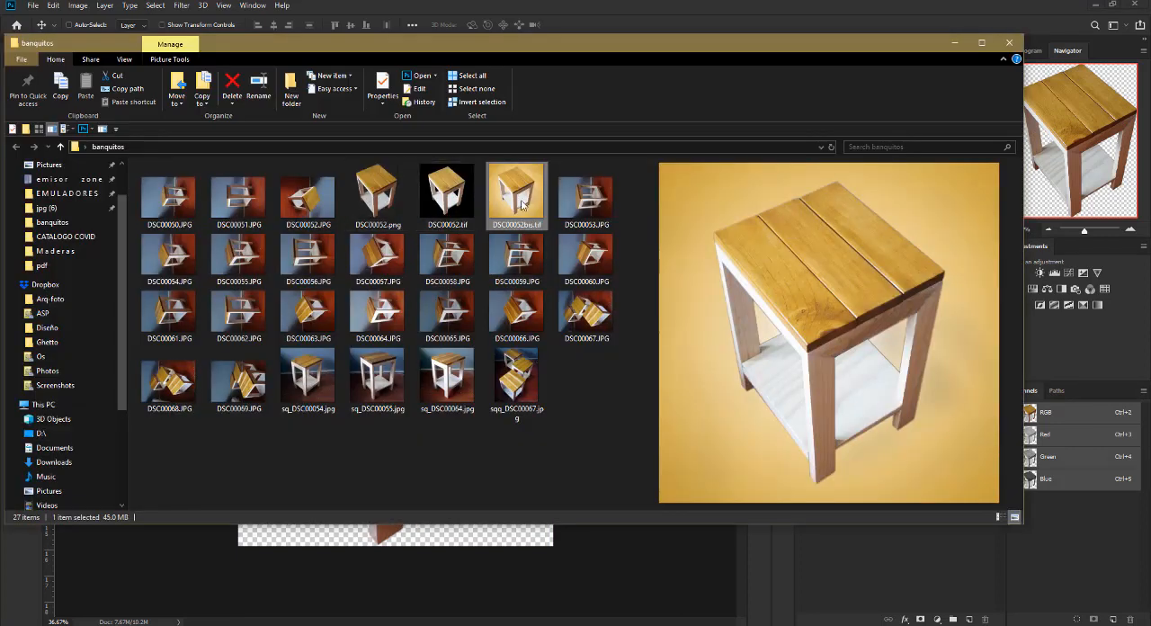
pyautogui.click(466, 209)
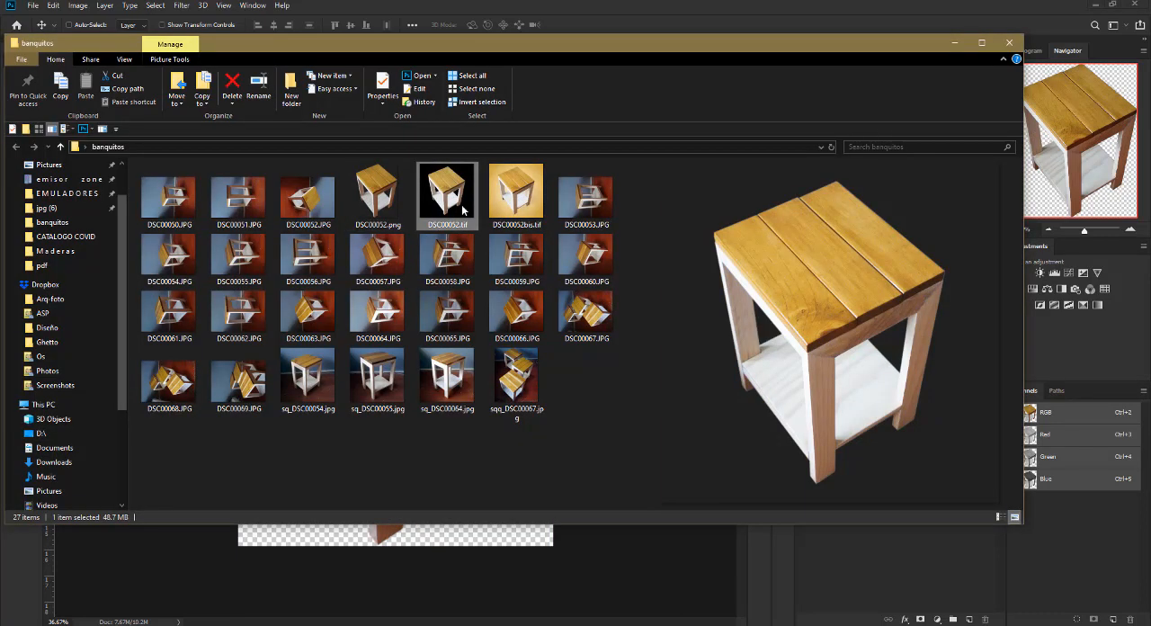
pyautogui.keyDown('ctrl'); pyautogui.click(367, 202); pyautogui.keyUp('ctrl')
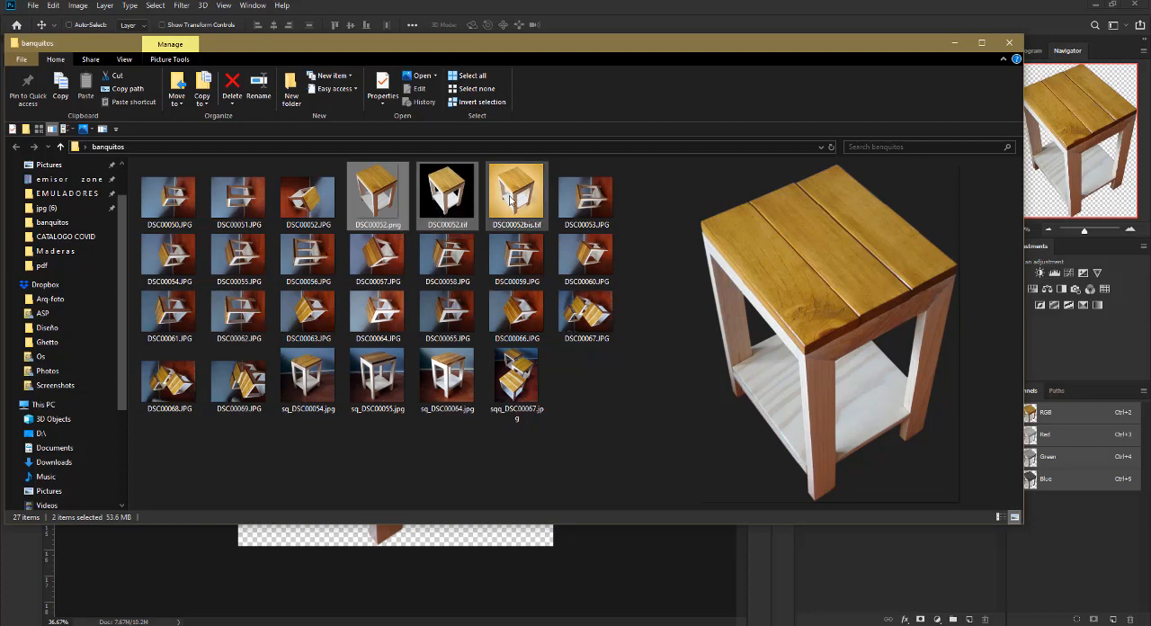
pyautogui.click(535, 0)
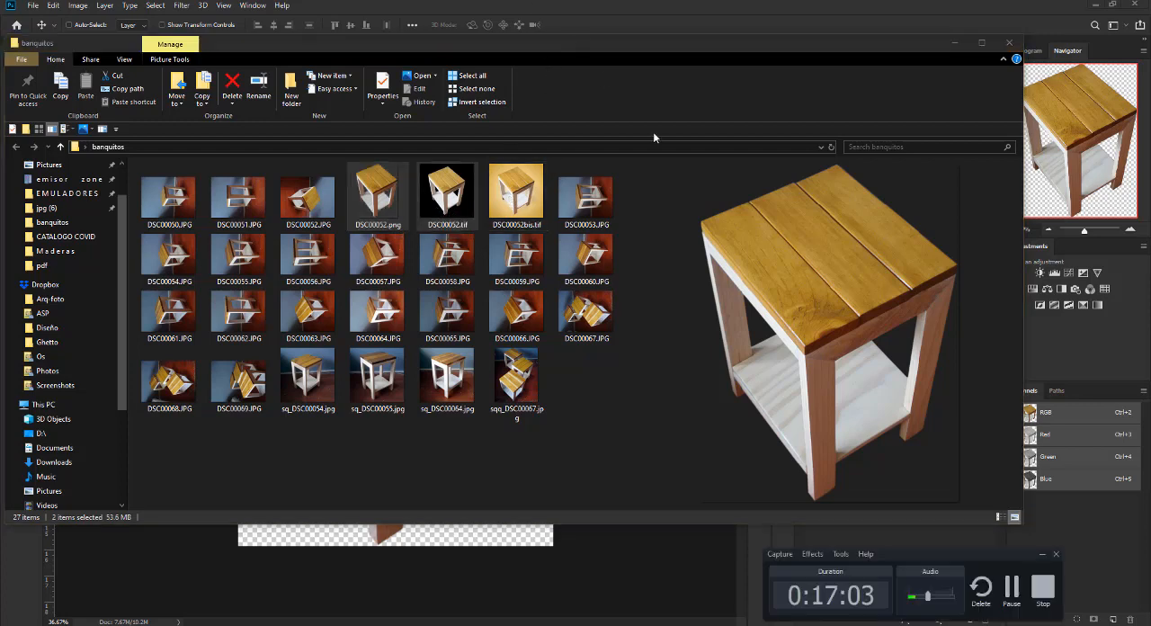